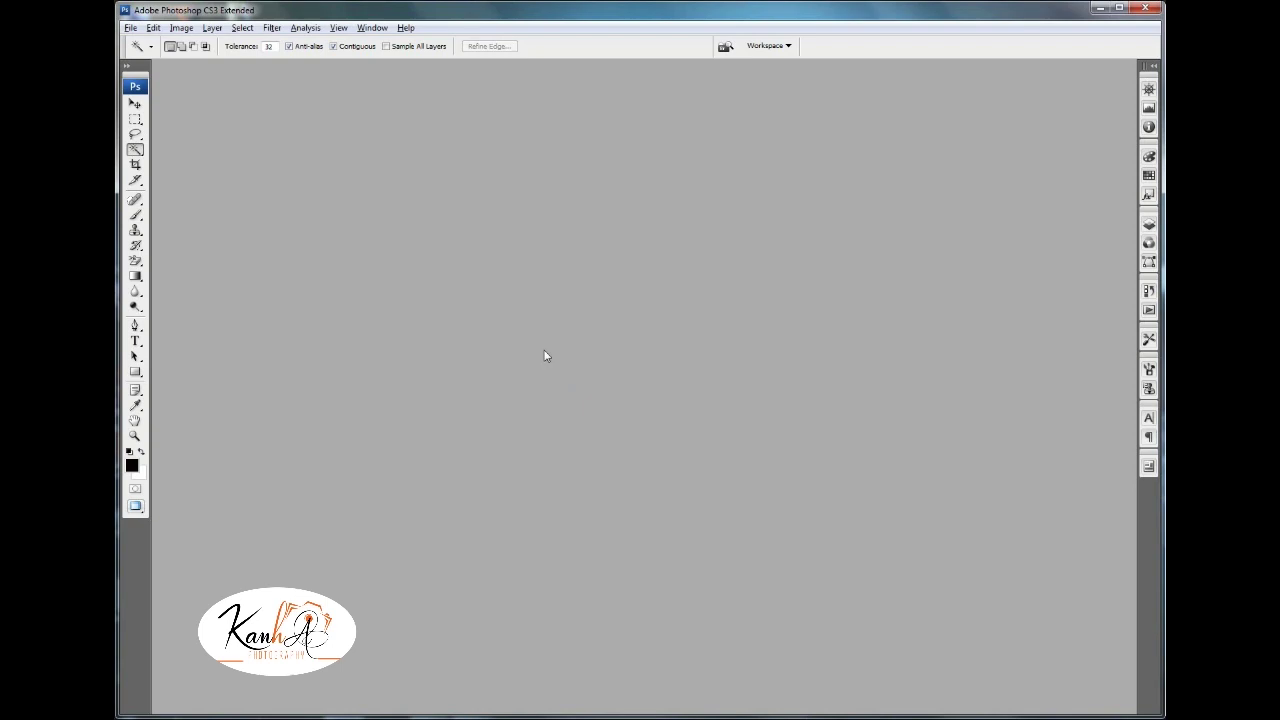
Create a new 30 × 30 inch square document.
key(ctrl+n)
click(729, 257)
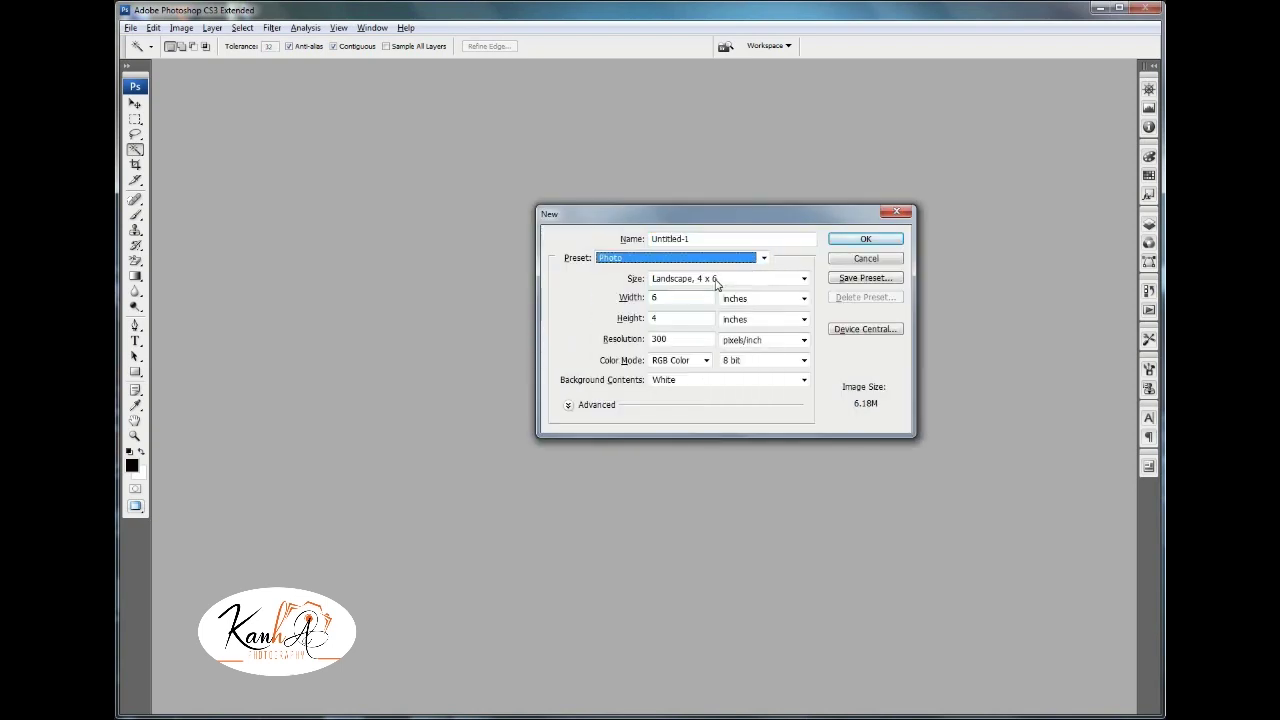
click(683, 299)
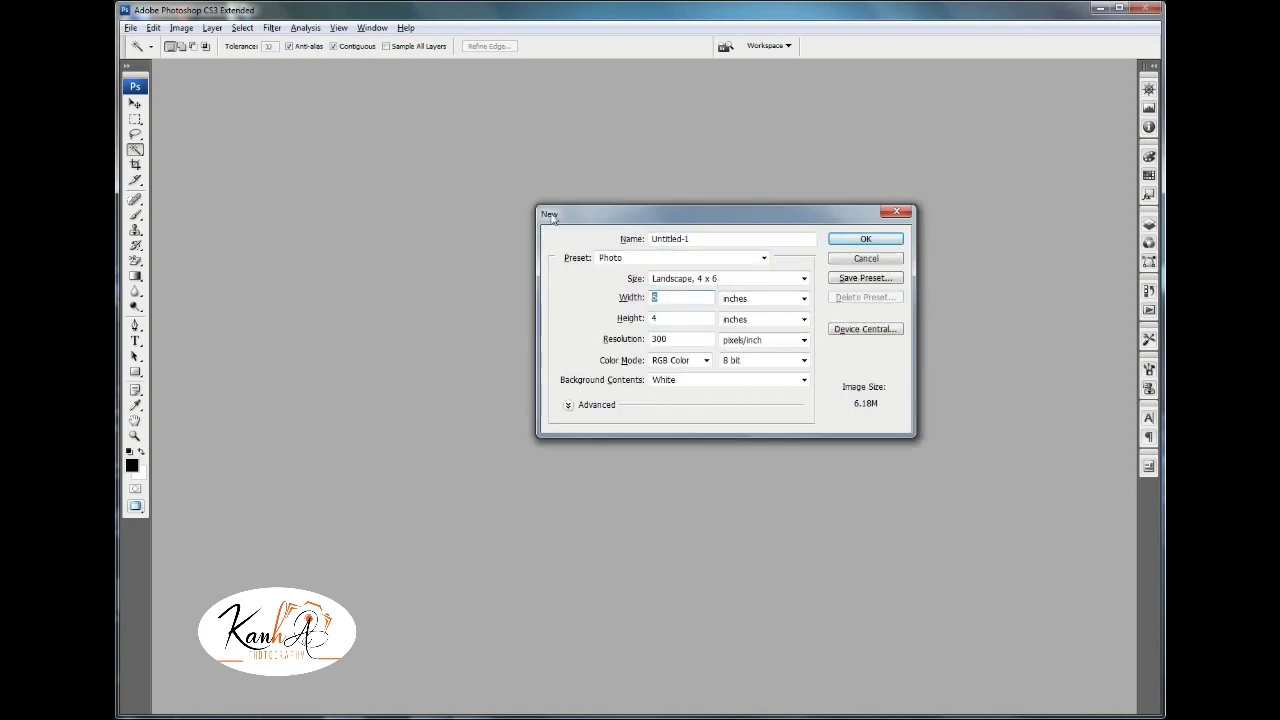
text(30)
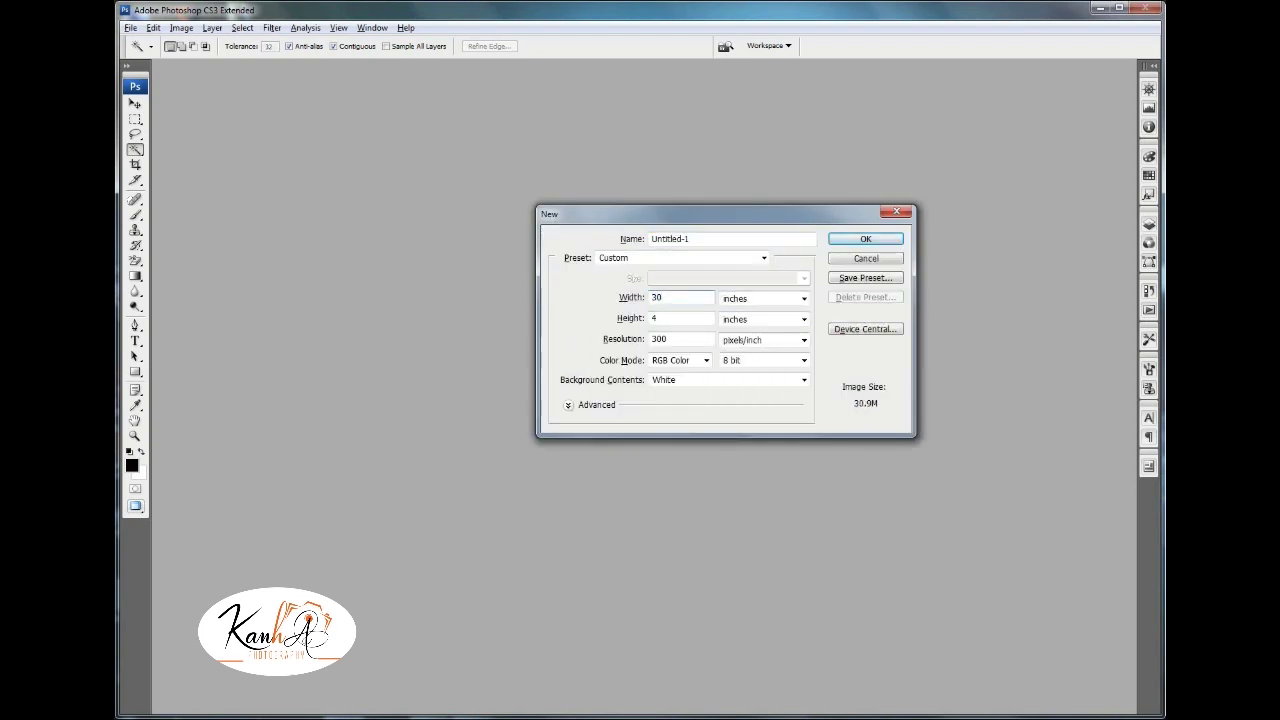
text(0)
key(Return)
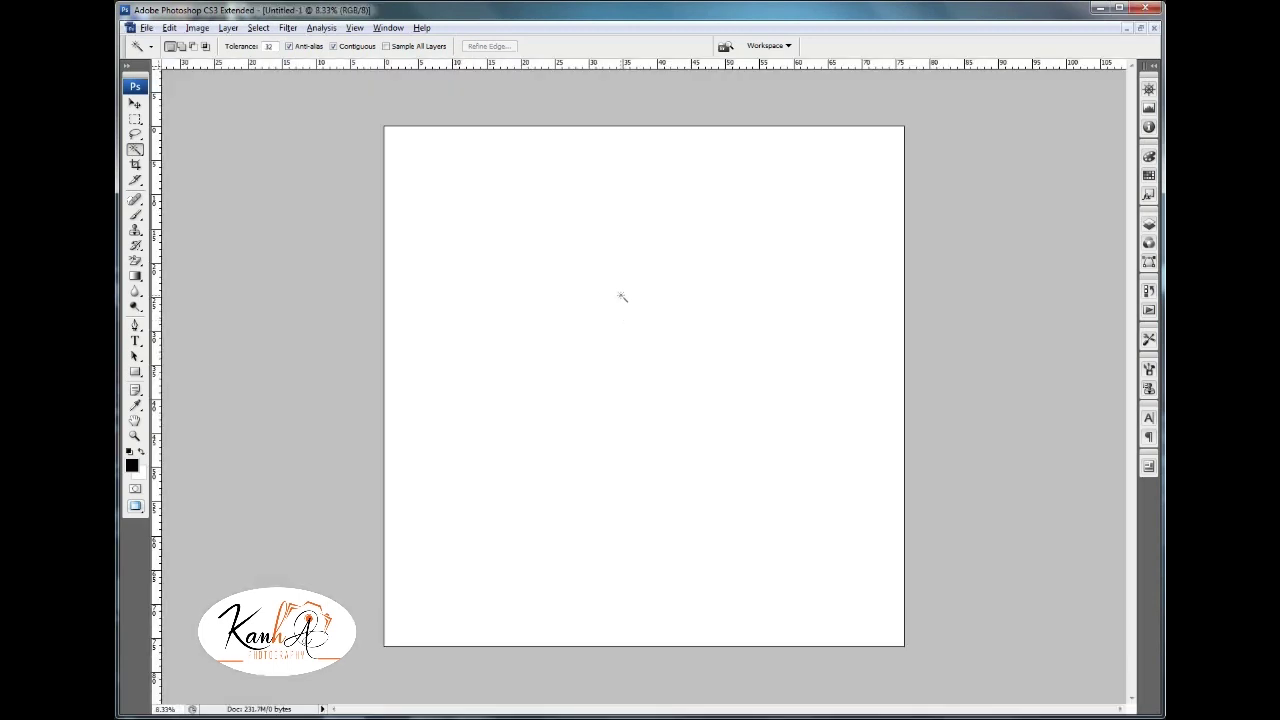
Resize the image to 20 × 20 inches and fit the canvas in view.
key(ctrl+alt+i)
double_click(705, 272)
text(20)
key(Tab)
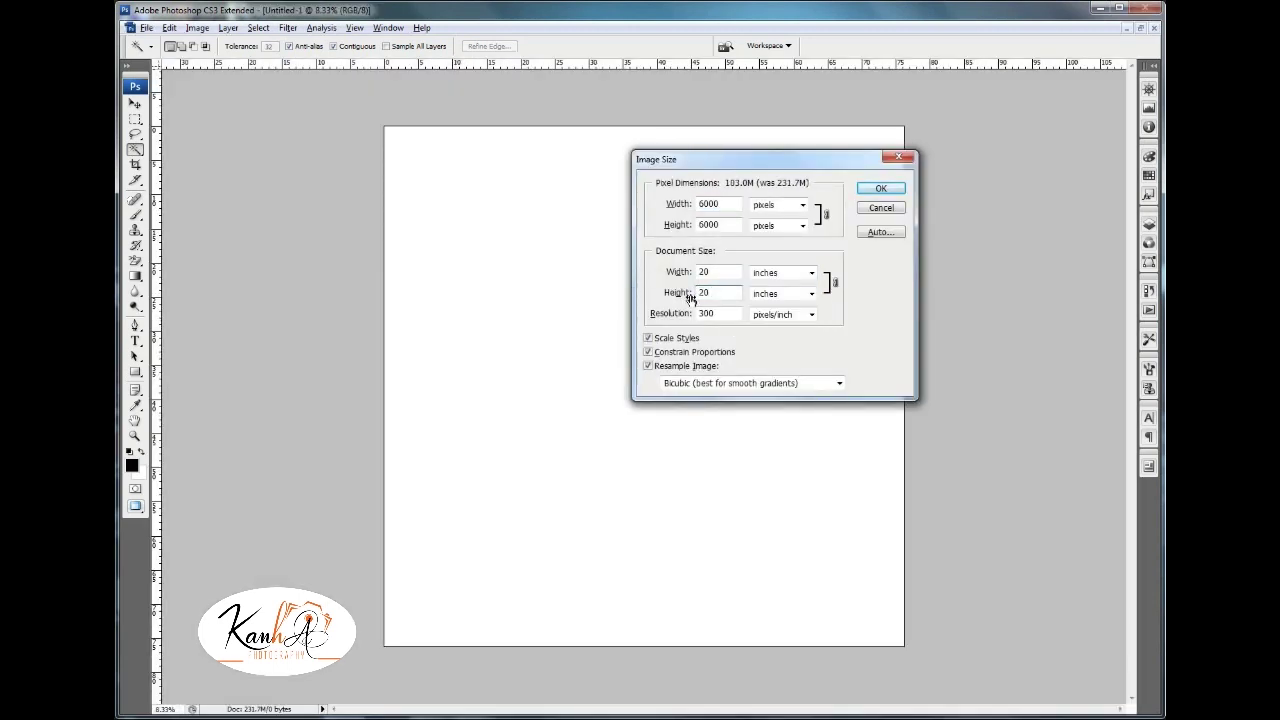
click(862, 189)
key(ctrl+minus)
key(ctrl+plus)
key(ctrl+minus)
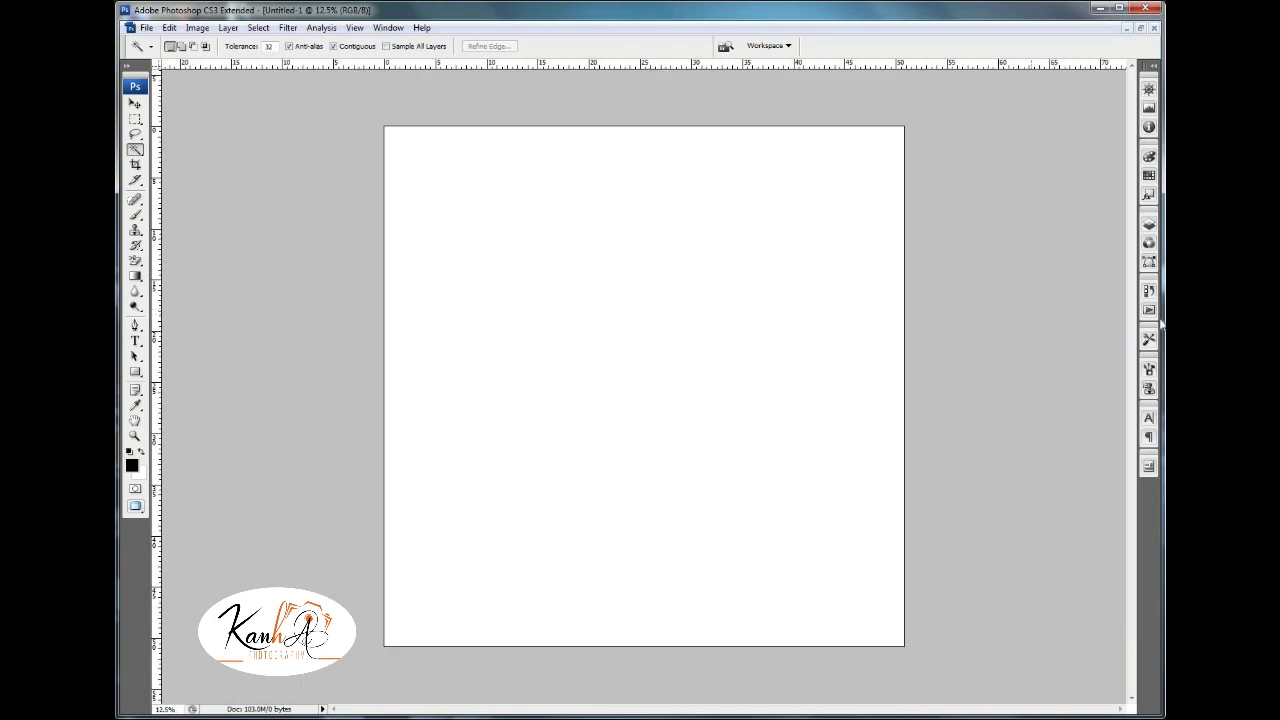
Draw the Pen path for the cup bowl, with a rounded bottom and curved right side.
click(135, 119)
click(180, 134)
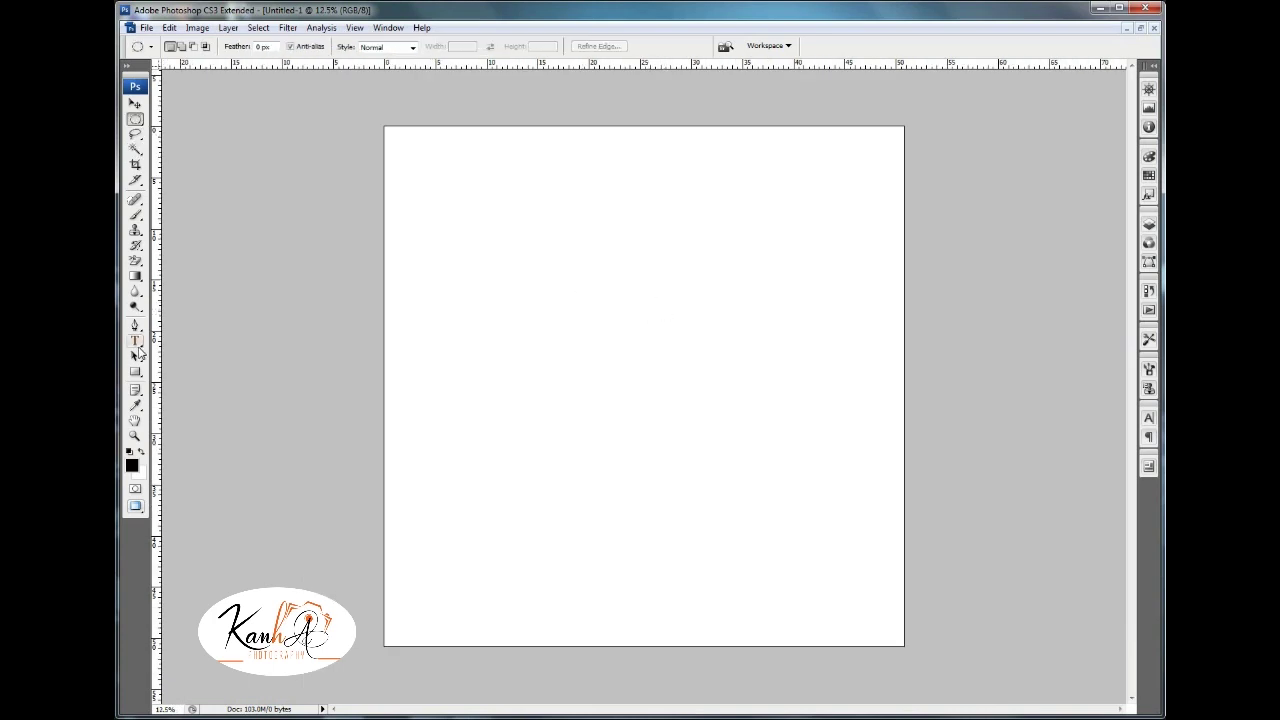
key(ctrl+plus)
key(ctrl+minus)
click(135, 325)
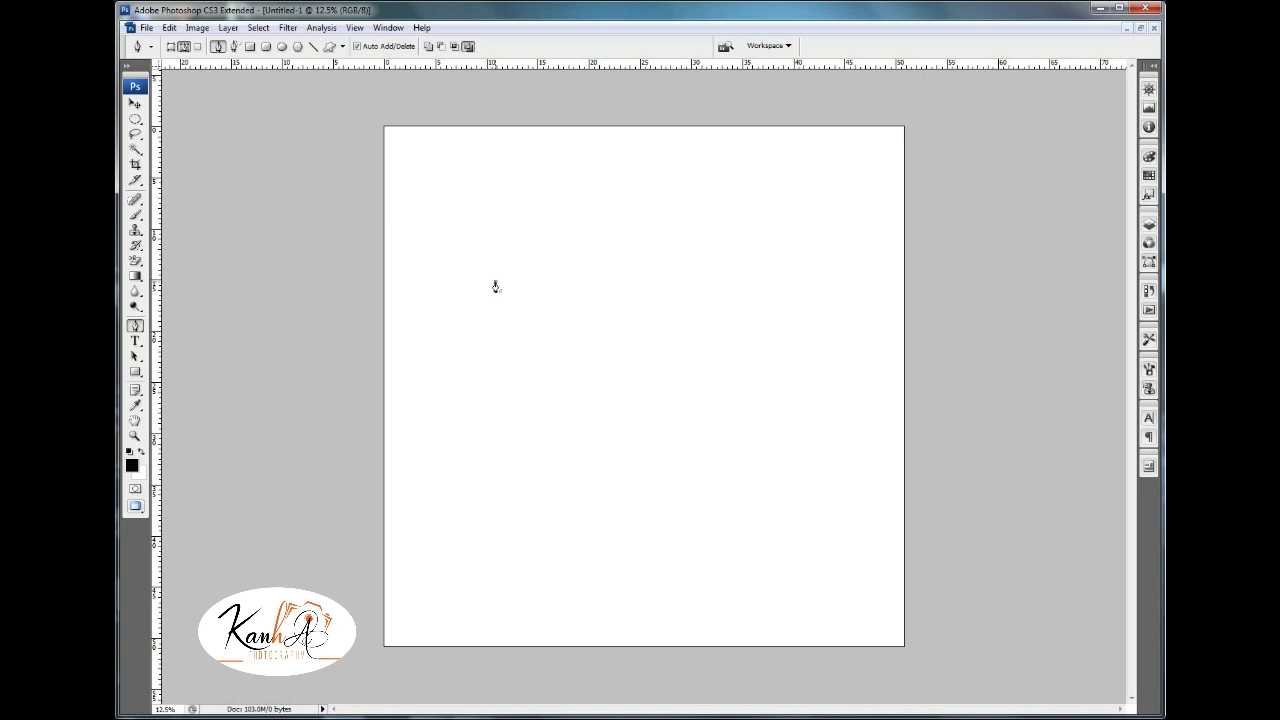
drag(530, 423, 568, 441)
mouse_move(641, 280)
mouse_down()
mouse_move(634, 252)
mouse_move(650, 222)
mouse_up()
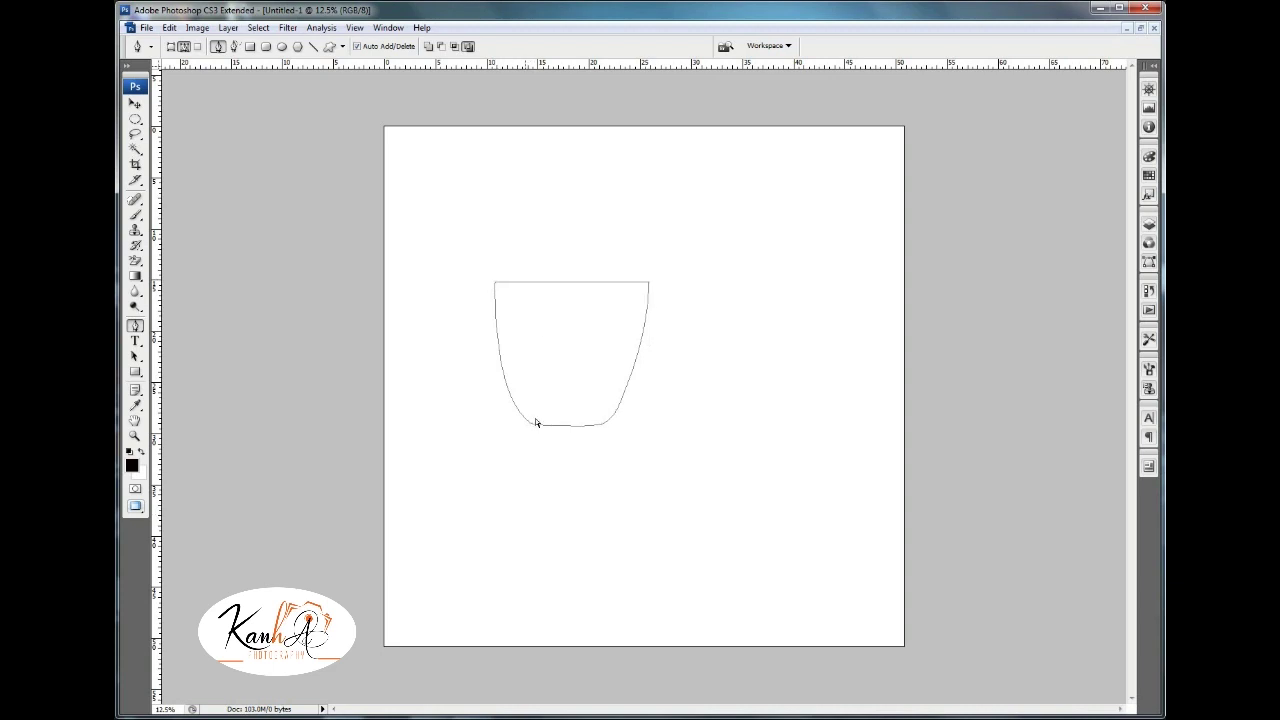
Convert the cup path into a selection.
right_click(537, 331)
click(596, 394)
click(843, 214)
click(135, 118)
click(190, 119)
Set the foreground colour to brown and add a new layer, Layer 1.
click(131, 466)
drag(813, 637, 818, 651)
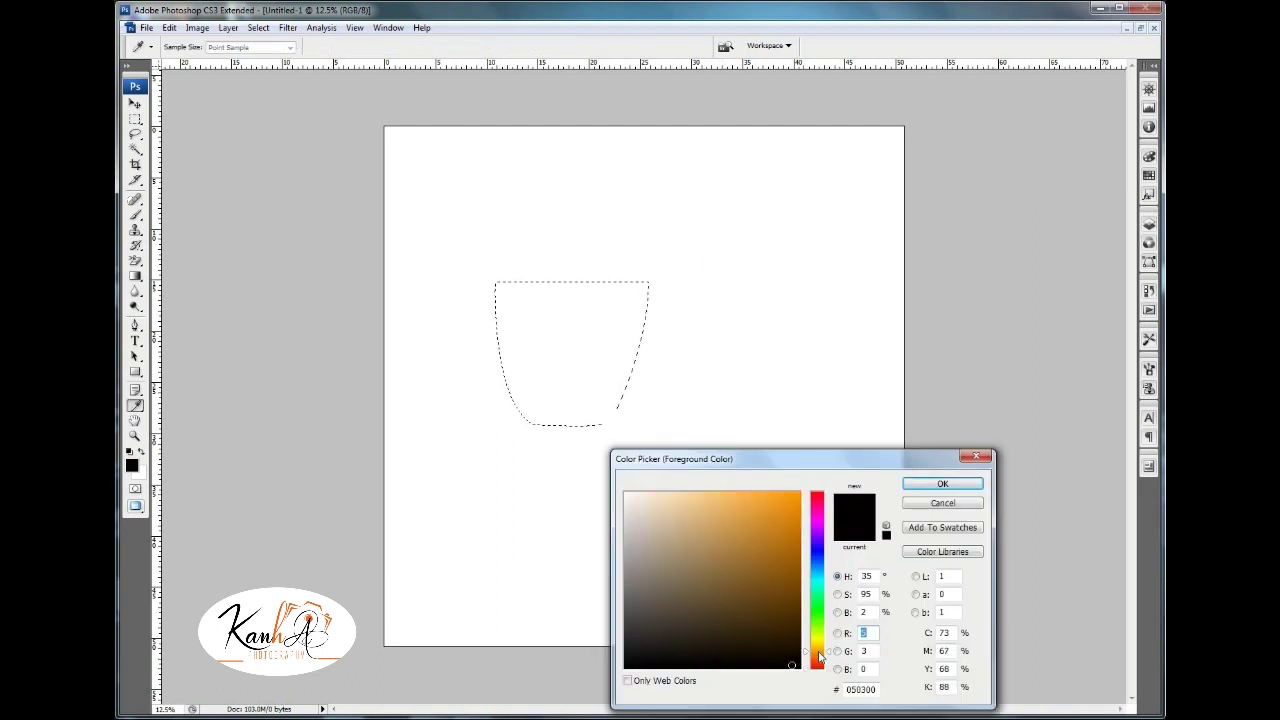
click(780, 570)
click(942, 484)
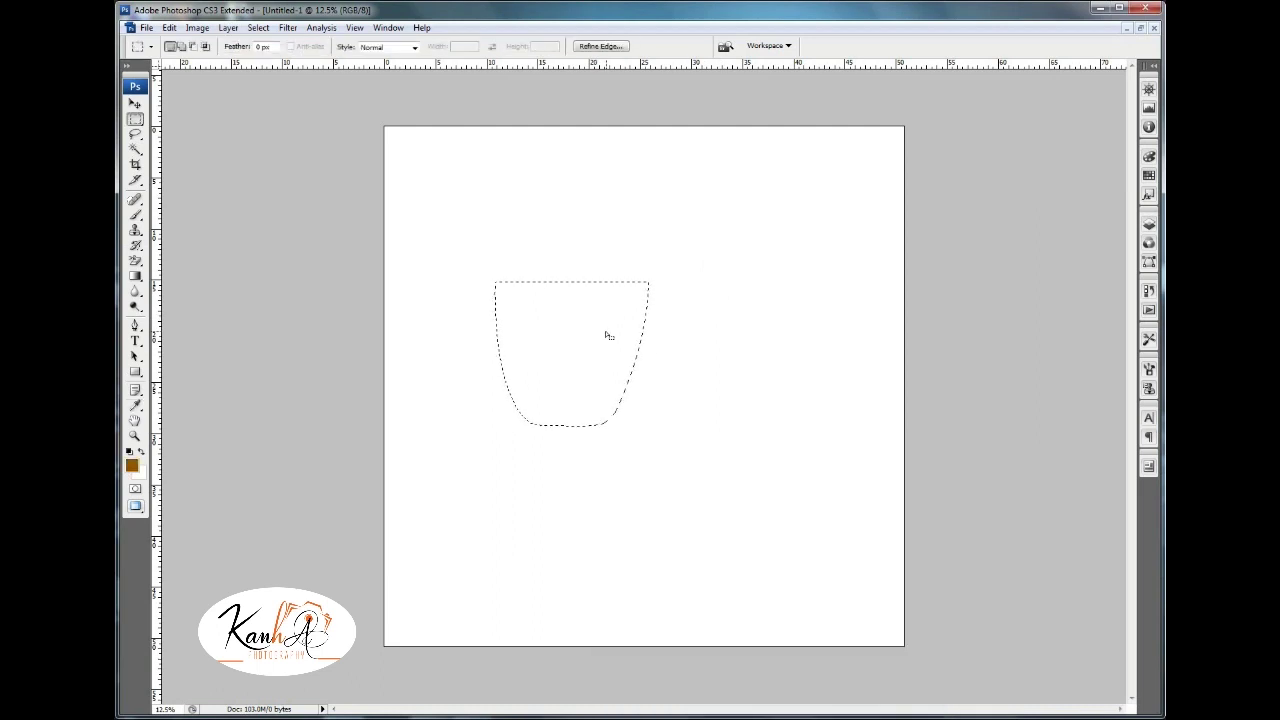
click(1149, 224)
key(ctrl+shift+n)
click(890, 227)
Stroke the cup selection in brown with width 8 on Layer 1.
right_click(673, 345)
click(748, 562)
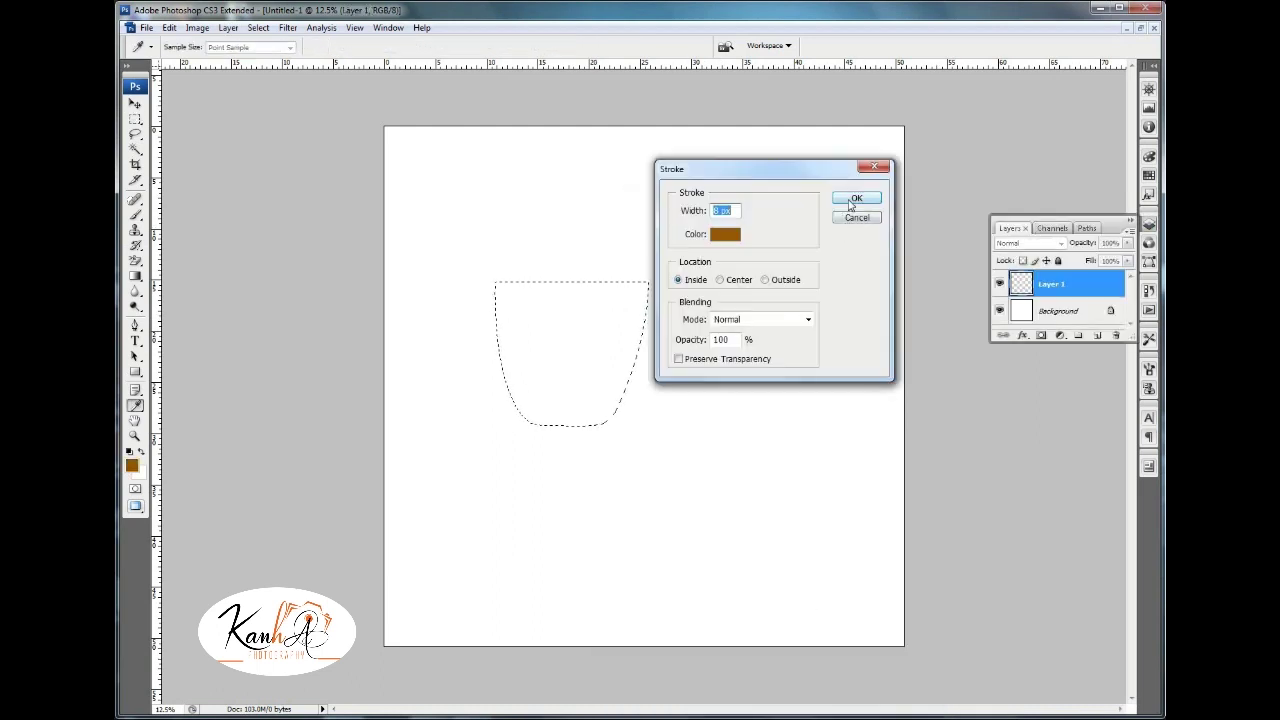
text(8)
click(851, 197)
right_click(660, 320)
click(723, 537)
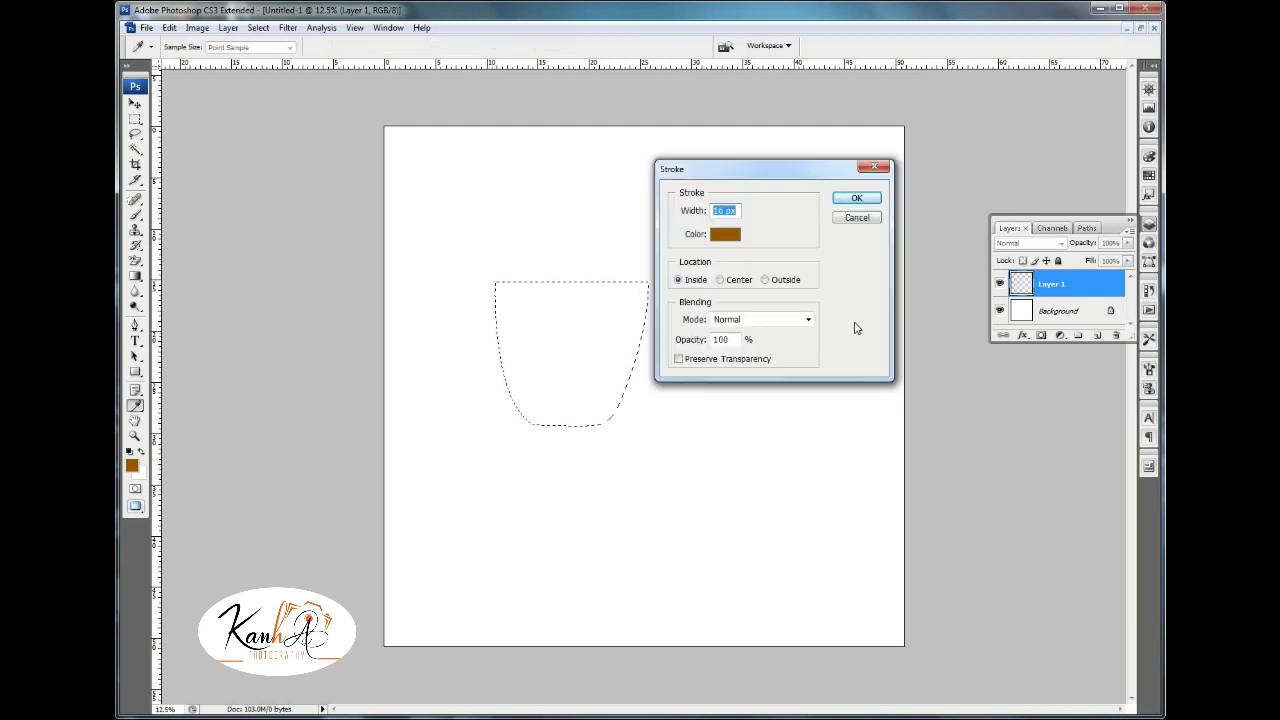
key(Return)
Undo and reapply the brown stroke around the cup outline.
key(m)
key(ctrl+d)
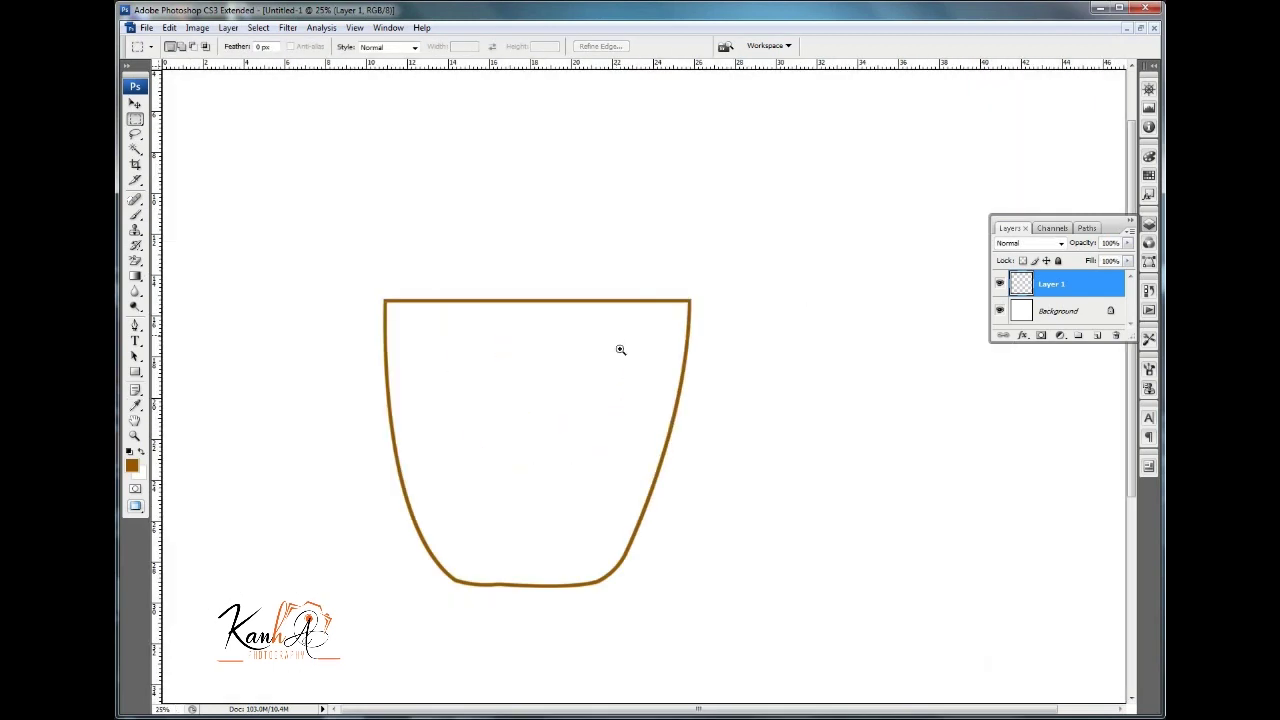
key(ctrl+z)
key(ctrl+alt+z)
right_click(660, 372)
click(723, 578)
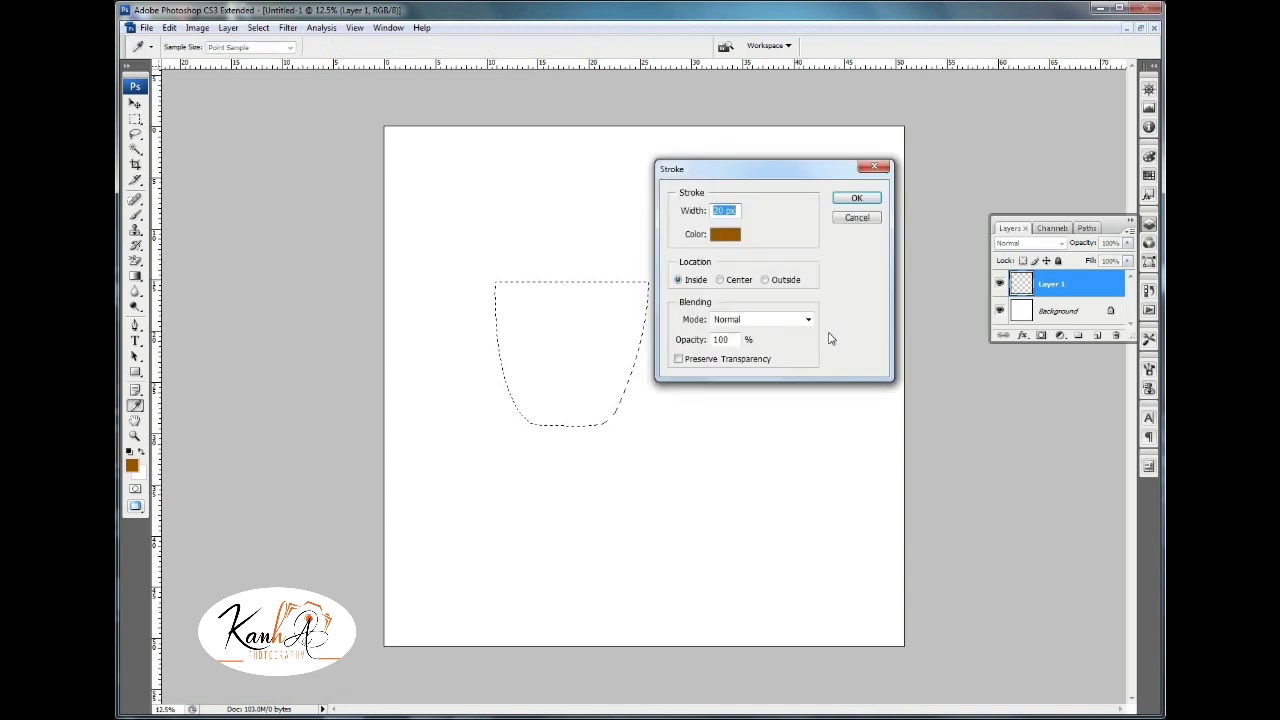
click(857, 198)
Enlarge the brown cup outline and move it down and to the right.
key(ctrl+t)
drag(648, 424, 709, 480)
drag(633, 316, 709, 369)
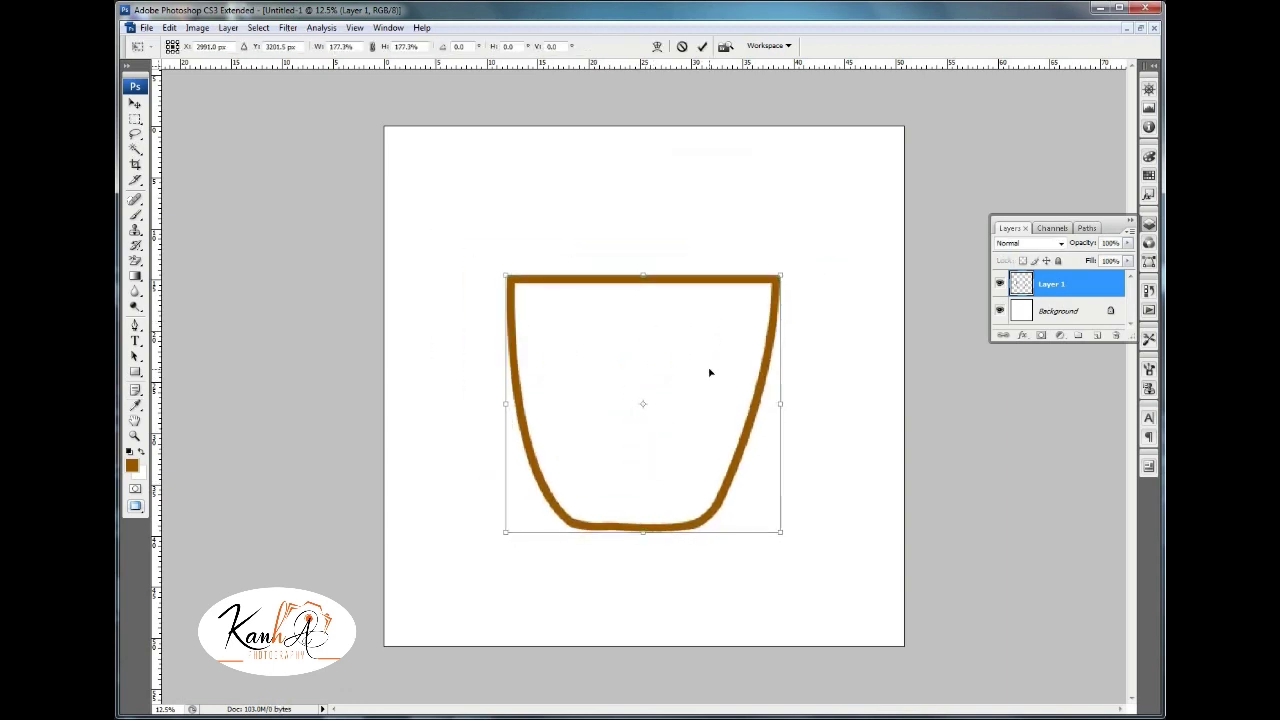
key(Return)
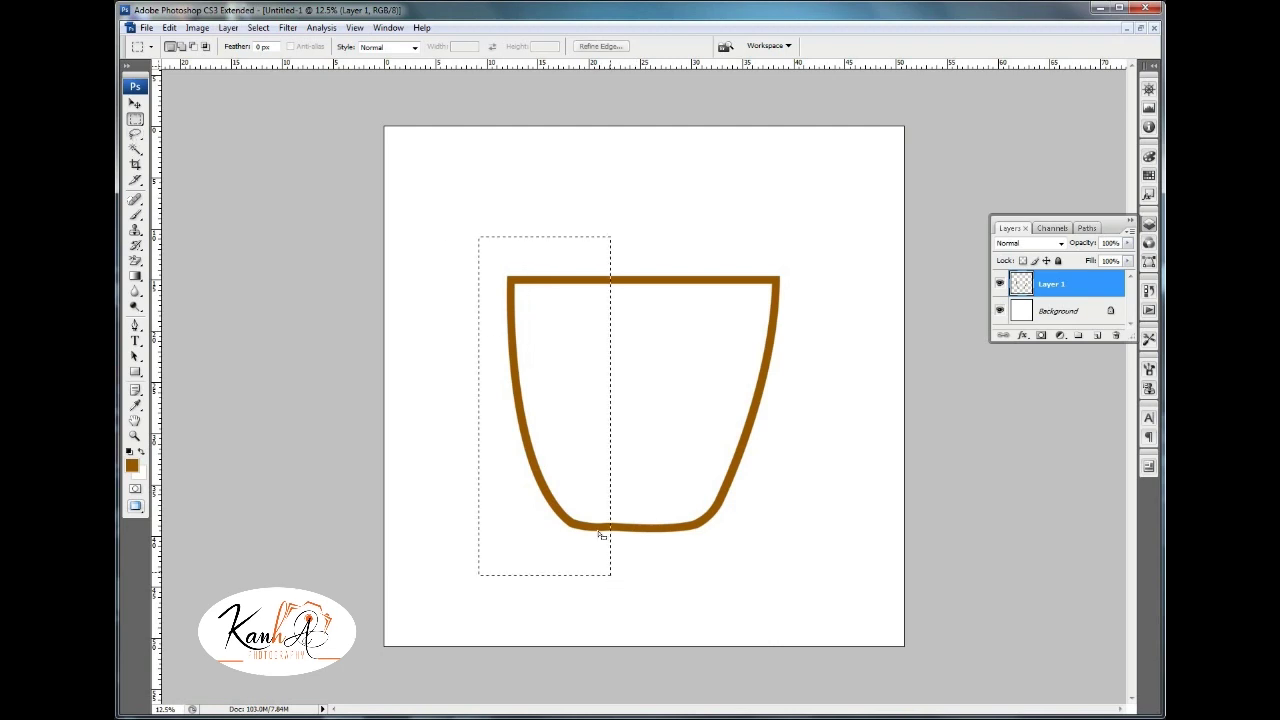
Copy the cup's left half to a new layer and move the flipped copy to the right side.
key(ctrl+j)
key(ctrl+t)
drag(596, 390, 745, 392)
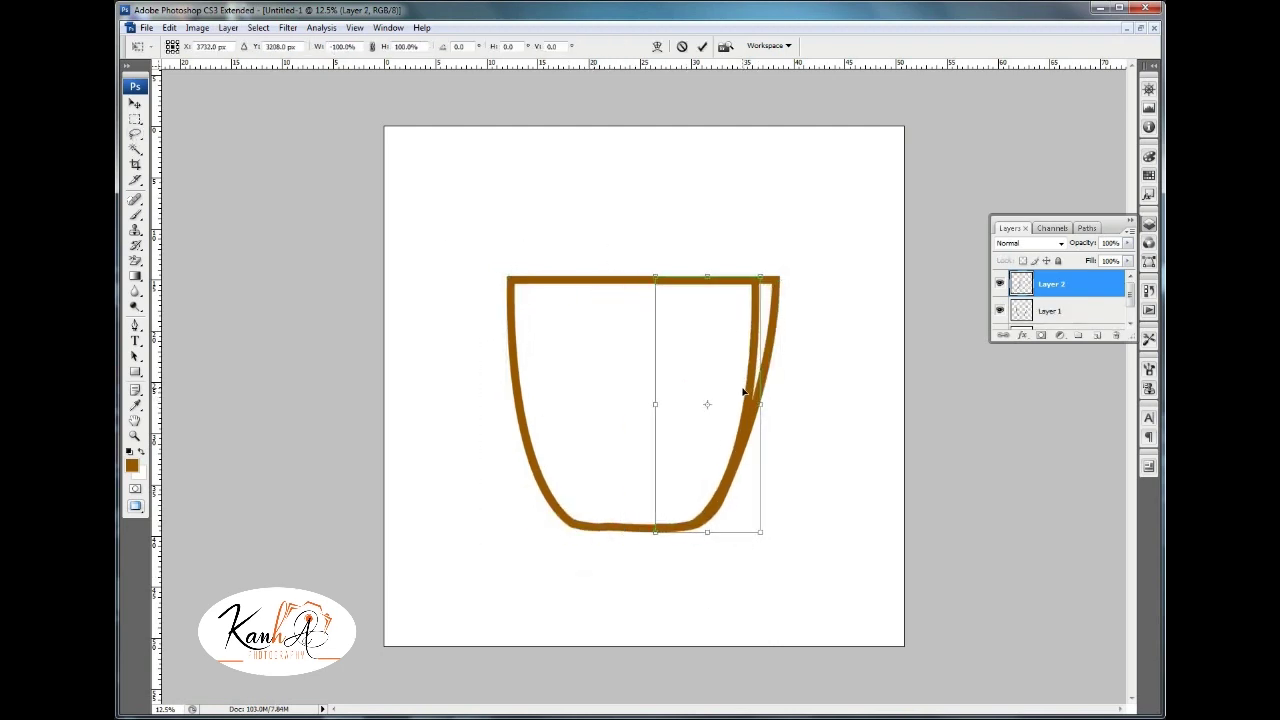
key(Return)
key(m)
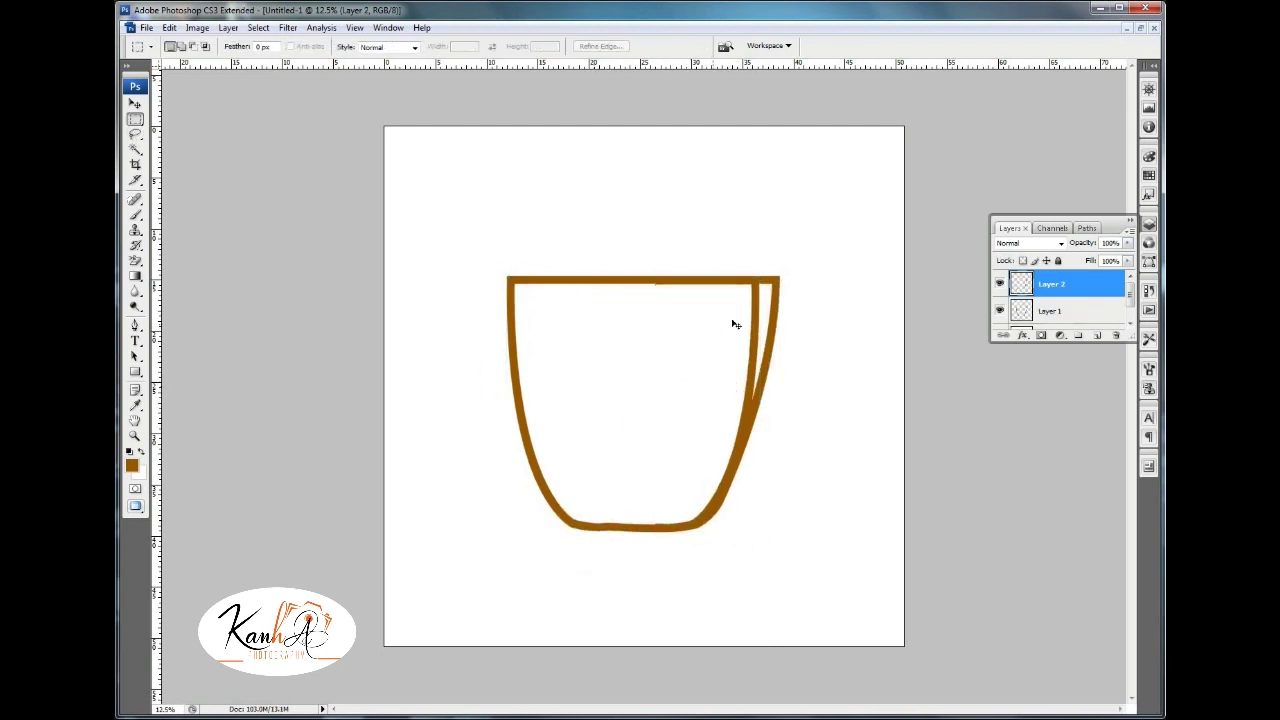
Delete the old right edge of the cup from Layer 1.
right_click(771, 337)
click(798, 352)
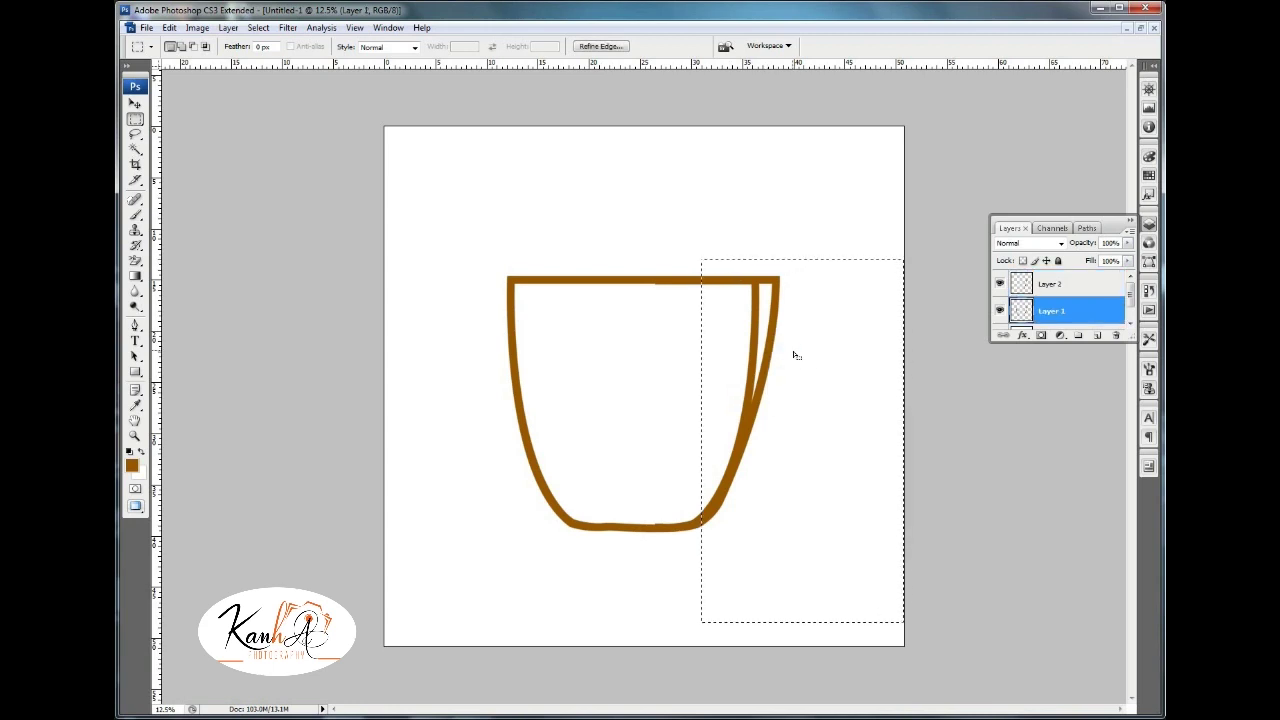
key(Delete)
key(ctrl+d)
key(ctrl+t)
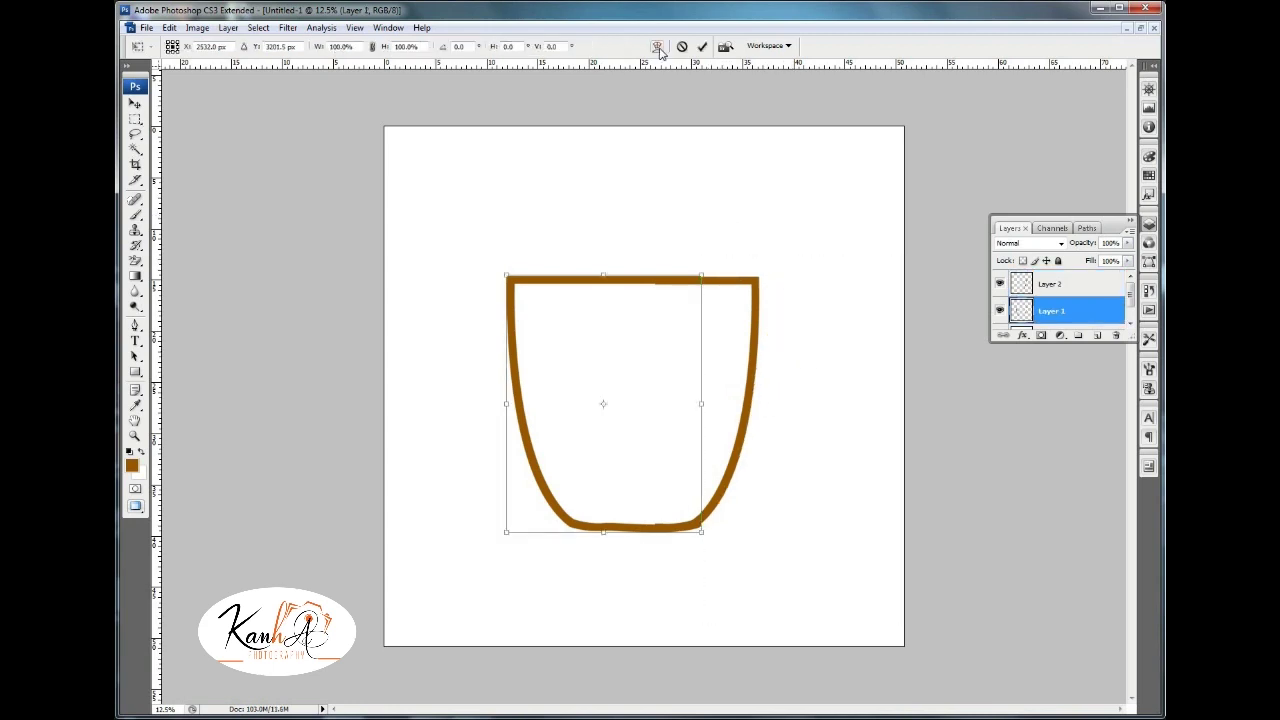
click(682, 46)
Warp the mirrored half on Layer 2 to match the cup shape.
ctrl+right_click(723, 277)
click(745, 287)
key(ctrl+t)
click(657, 46)
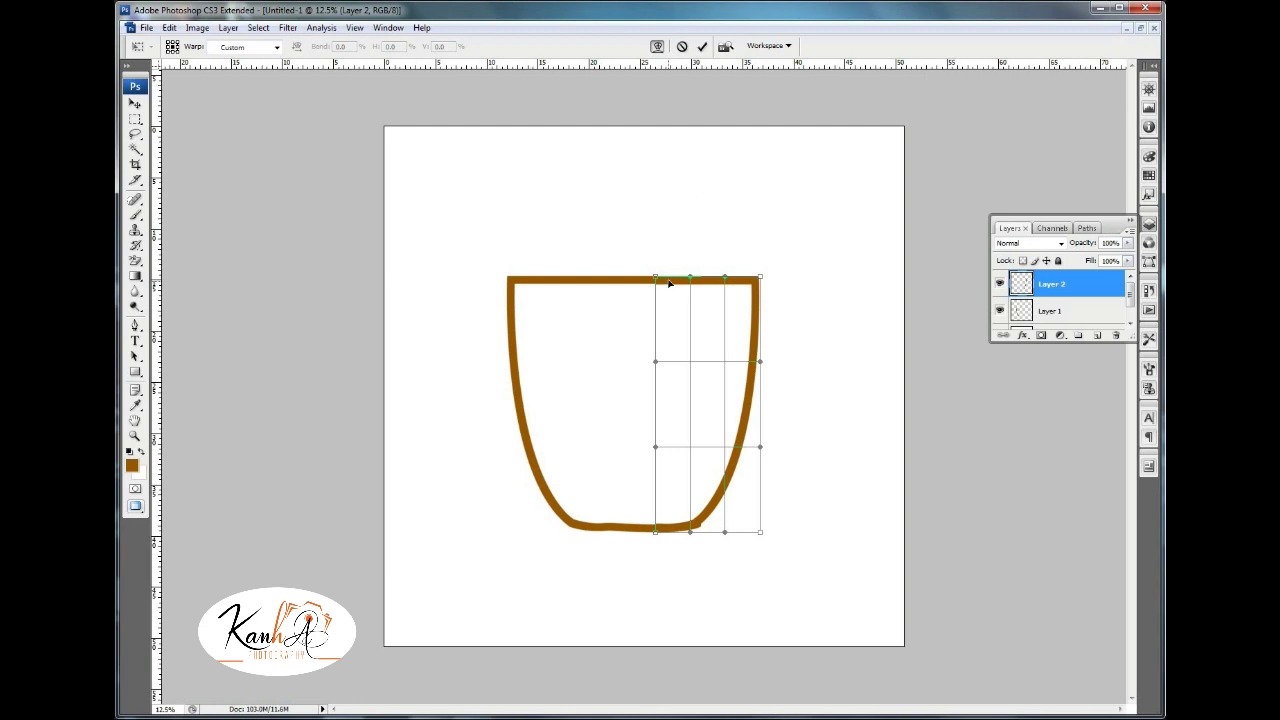
key(Return)
scroll(700, 277, up, 1)
Select areas along the cup rim while switching between Layer 1 and Layer 2.
drag(304, 340, 825, 367)
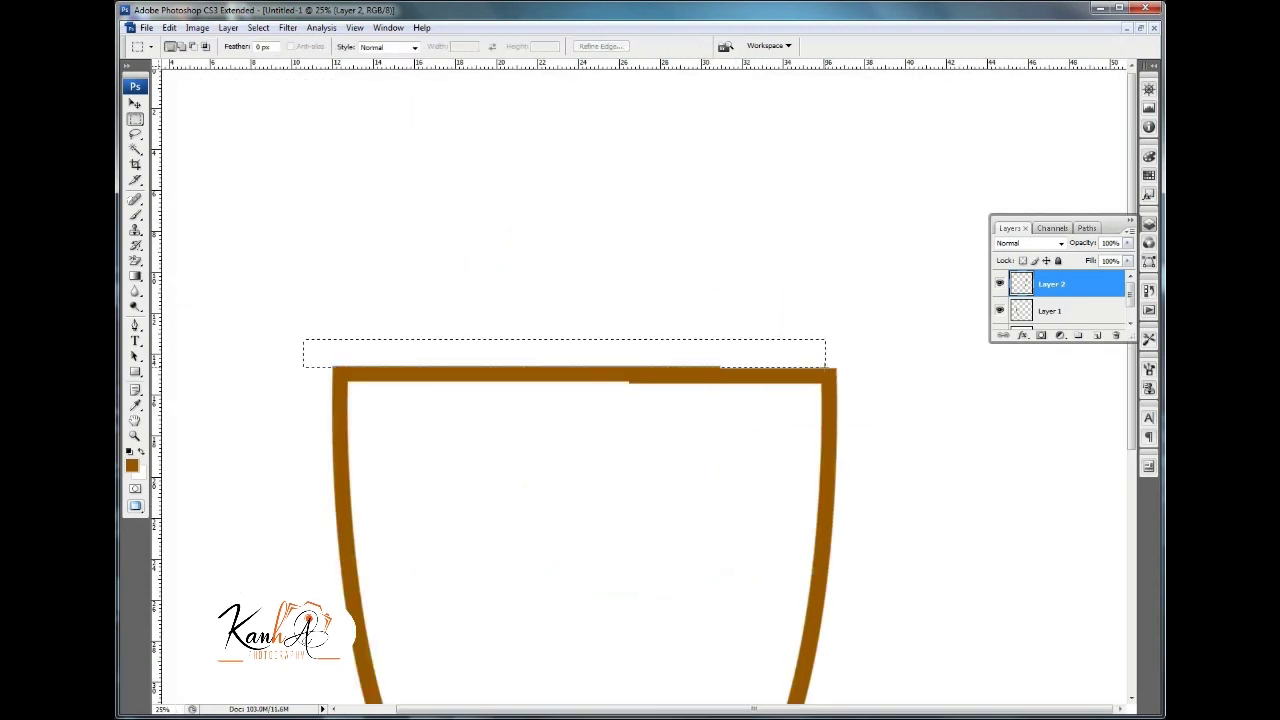
ctrl+right_click(474, 378)
click(500, 398)
key(ctrl+d)
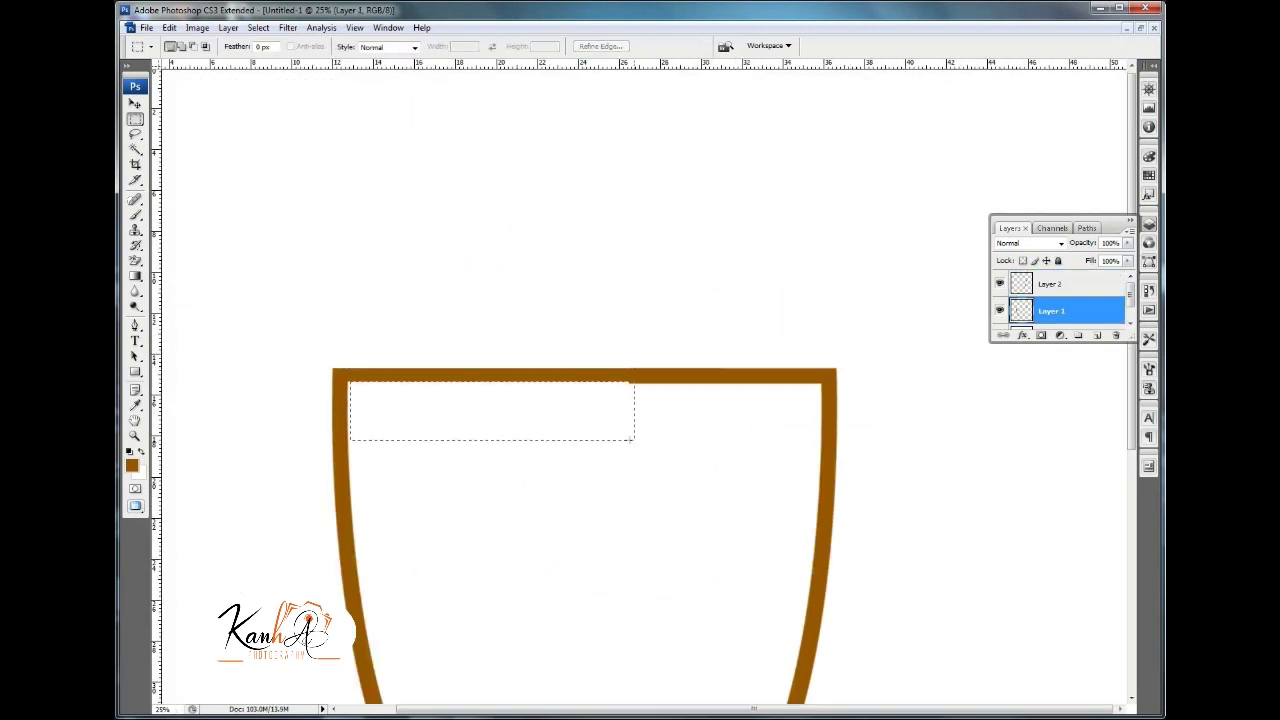
drag(634, 440, 818, 482)
ctrl+right_click(826, 549)
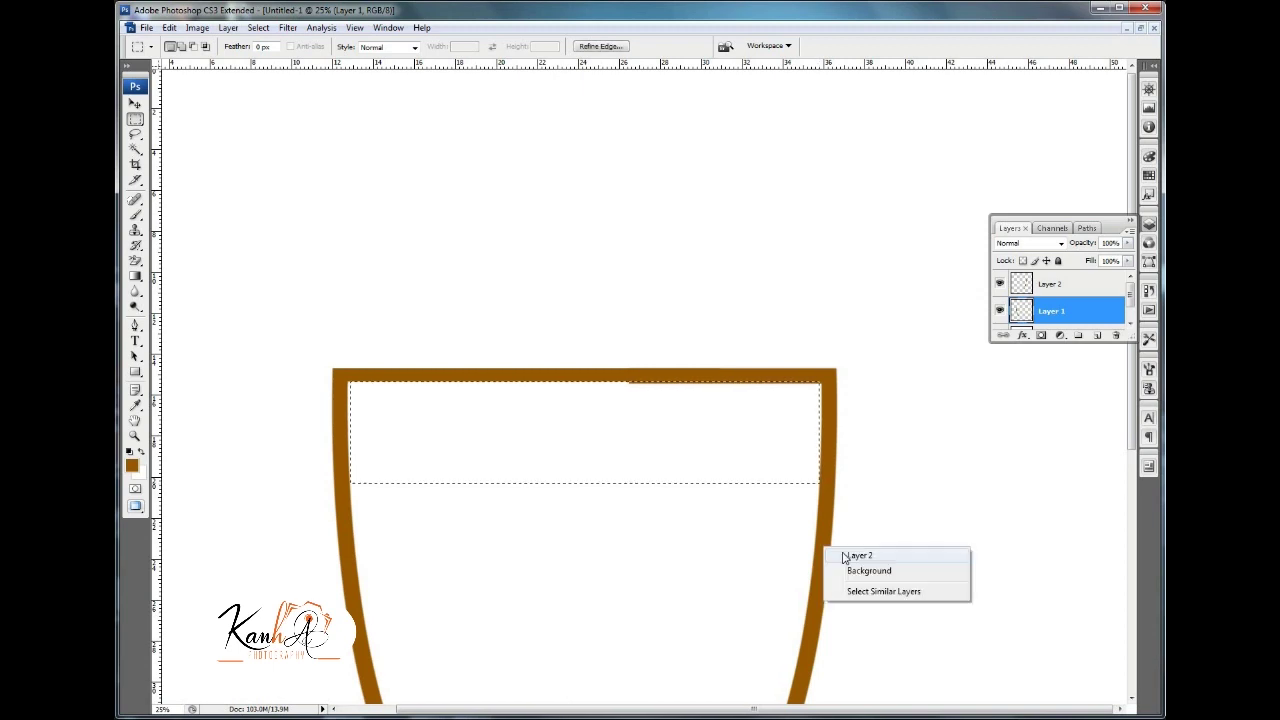
click(845, 557)
key(ctrl+d)
scroll(737, 388, down, 5)
Erase the thick stroke around the cup bottom on both layers.
drag(437, 523, 869, 617)
key(Delete)
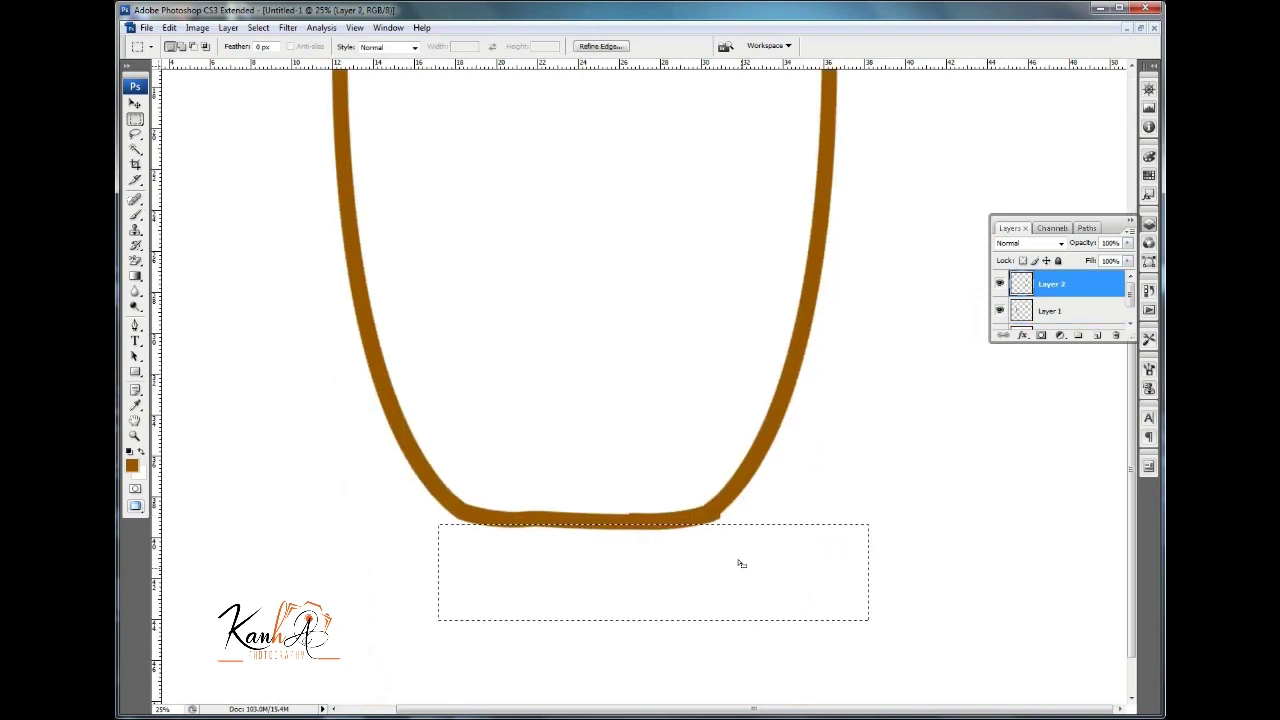
ctrl+right_click(428, 482)
click(452, 491)
key(ctrl+d)
key(ctrl+shift+d)
key(alt+bracketright)
key(Delete)
key(ctrl+d)
Draw a closed Pen path along and below the cup bottom.
click(135, 325)
click(200, 323)
click(452, 516)
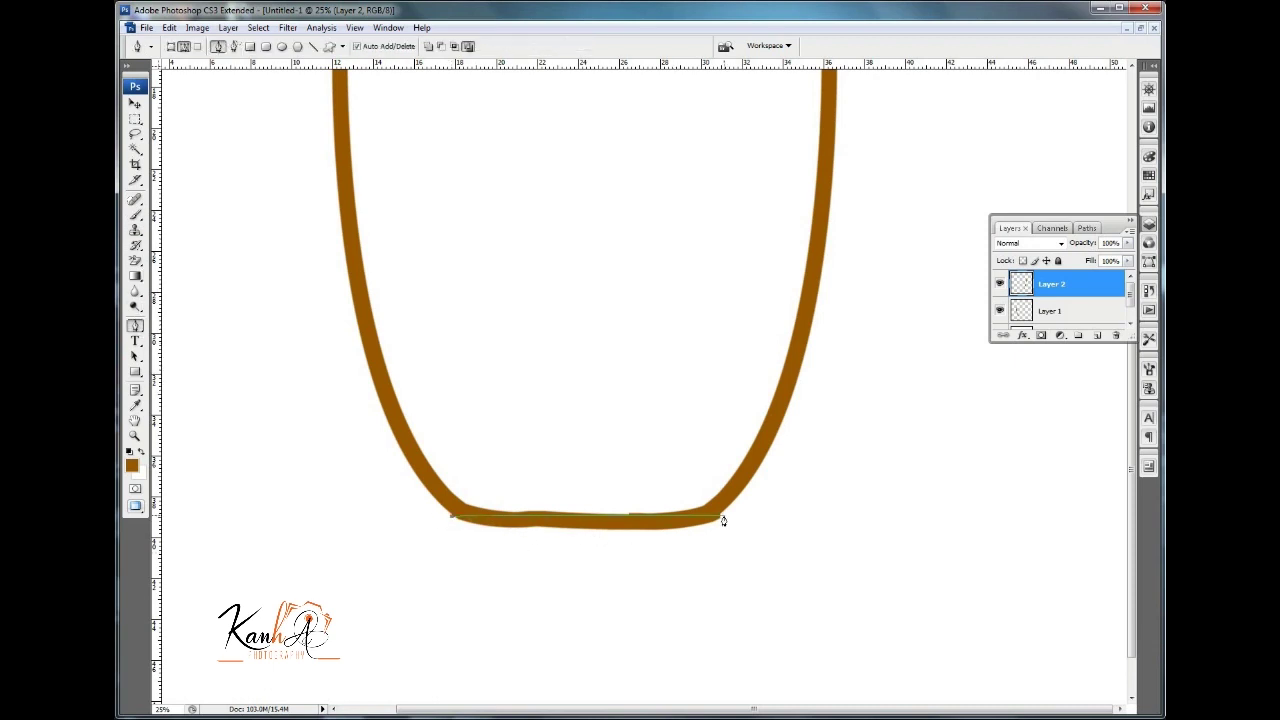
drag(720, 516, 840, 493)
click(452, 516)
right_click(480, 590)
click(520, 598)
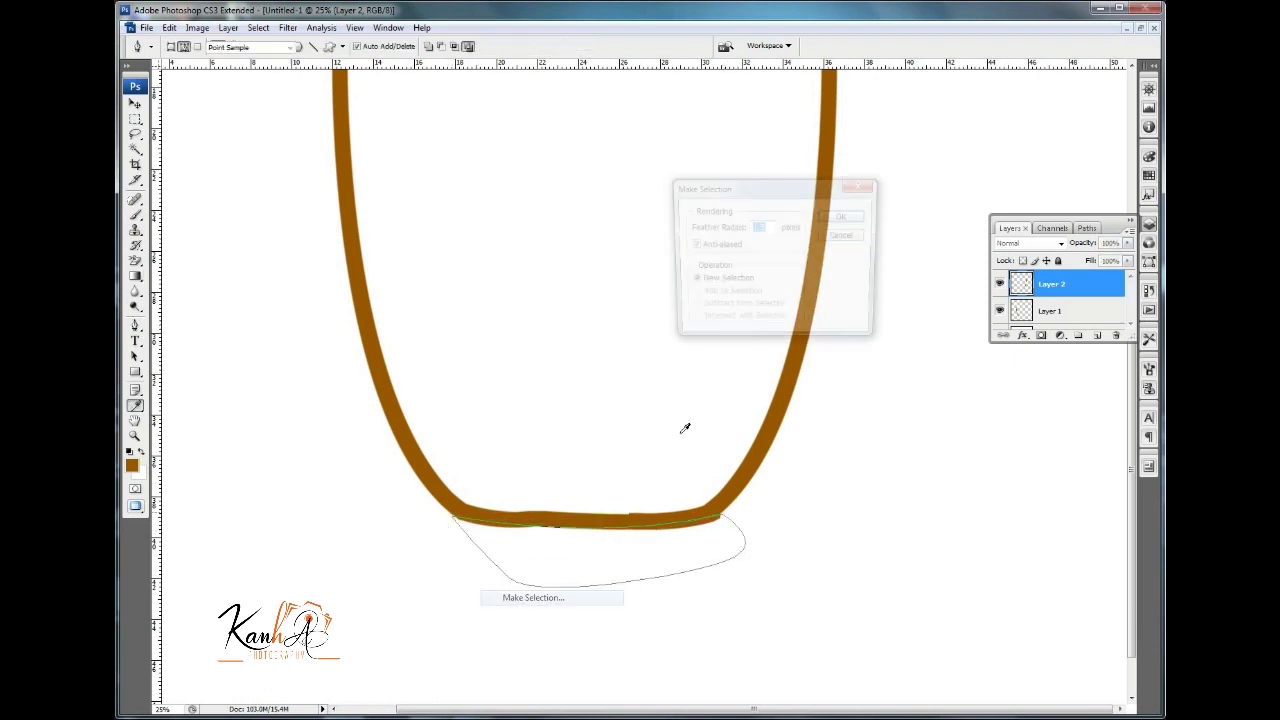
key(Return)
Turn the bottom path into a selection and erase the stroke inside it on Layer 1.
right_click(710, 542)
click(750, 580)
key(Return)
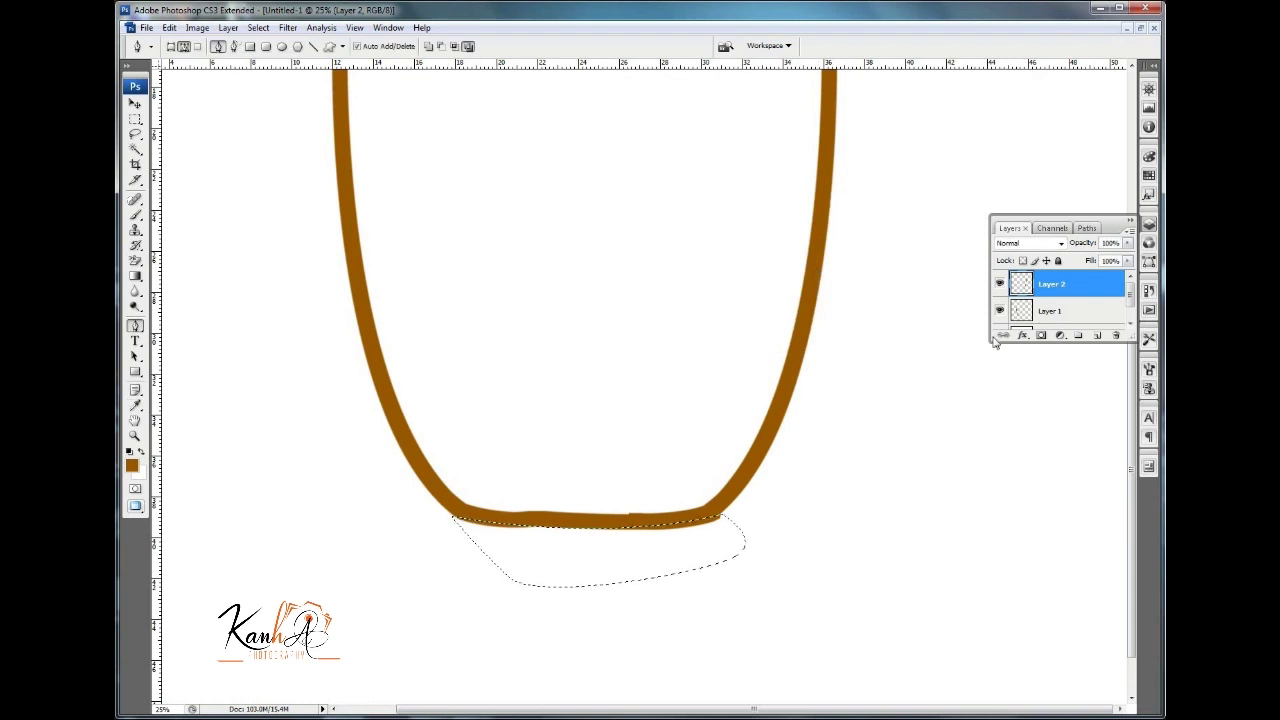
key(alt+bracketleft)
key(Delete)
key(ctrl+d)
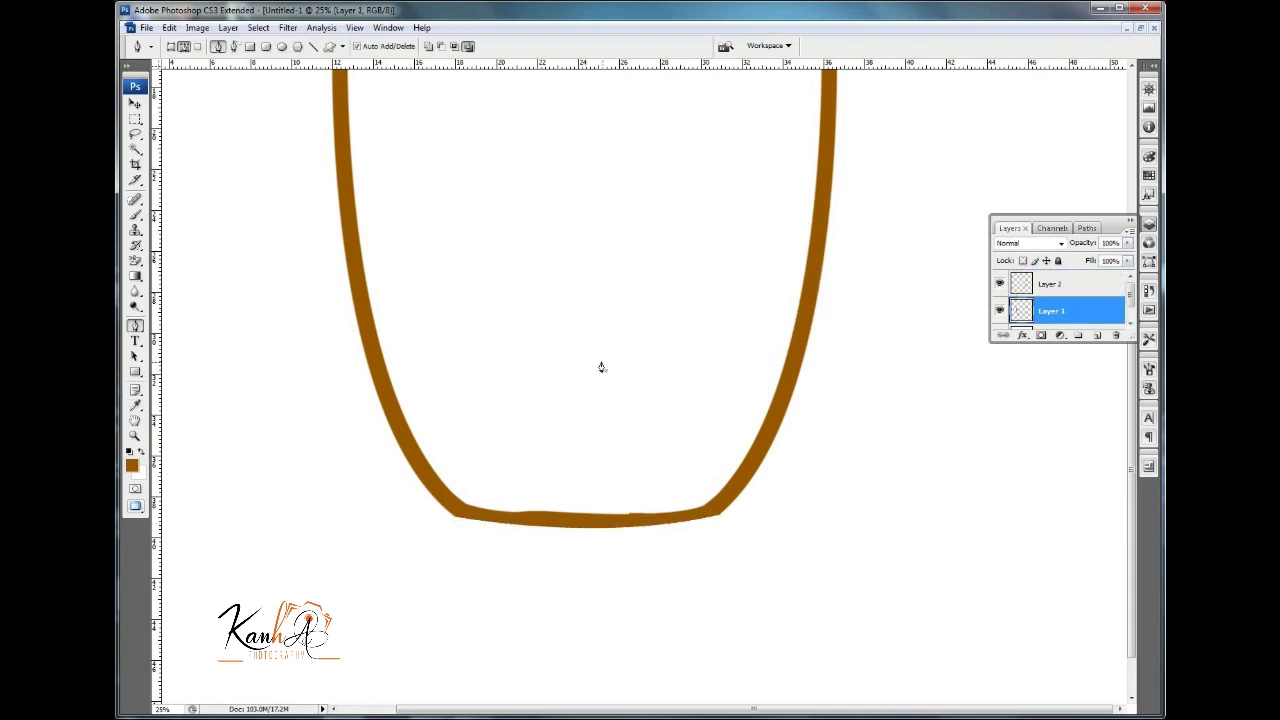
Draw a curved path for the rounded cup bottom and fill it with brown.
scroll(600, 366, down, 2)
scroll(634, 403, up, 2)
scroll(663, 506, up, 1)
click(434, 427)
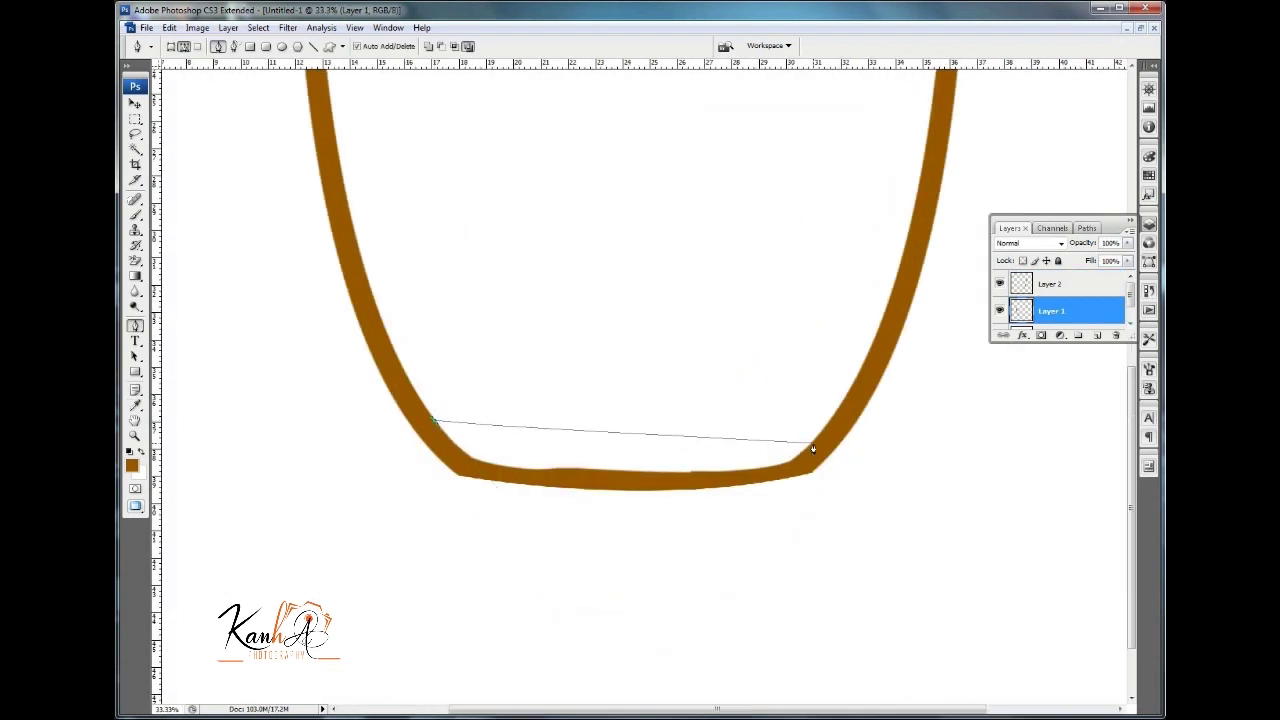
mouse_move(812, 443)
mouse_down()
mouse_move(1093, 375)
mouse_move(690, 472)
mouse_up()
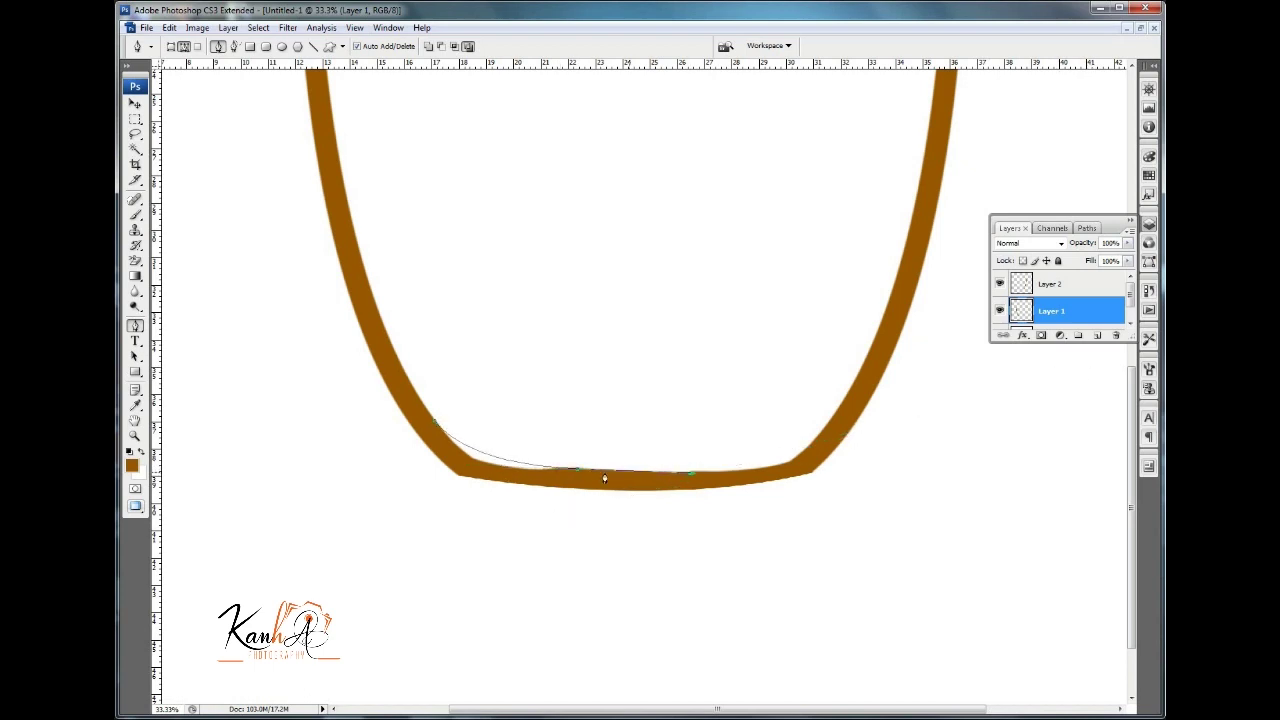
drag(604, 478, 822, 430)
right_click(432, 427)
click(490, 503)
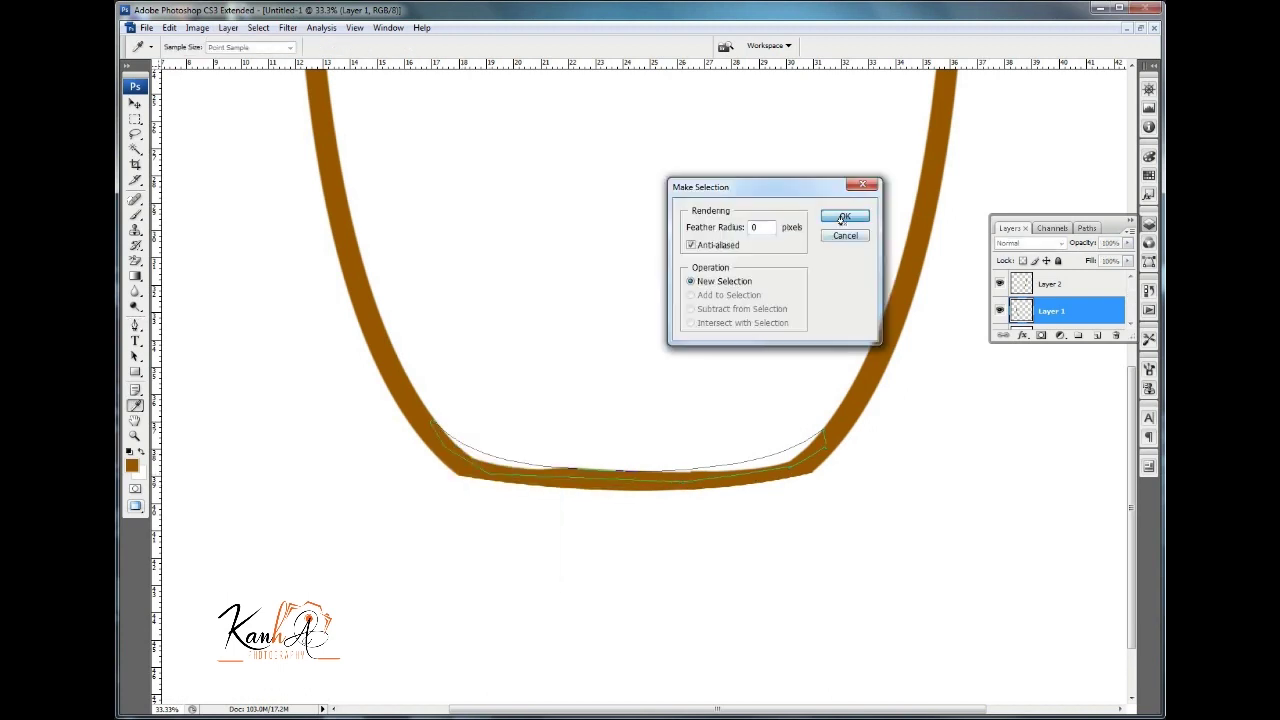
click(846, 214)
key(alt+BackSpace)
key(ctrl+d)
key(ctrl+minus)
key(ctrl+minus)
key(ctrl+minus)
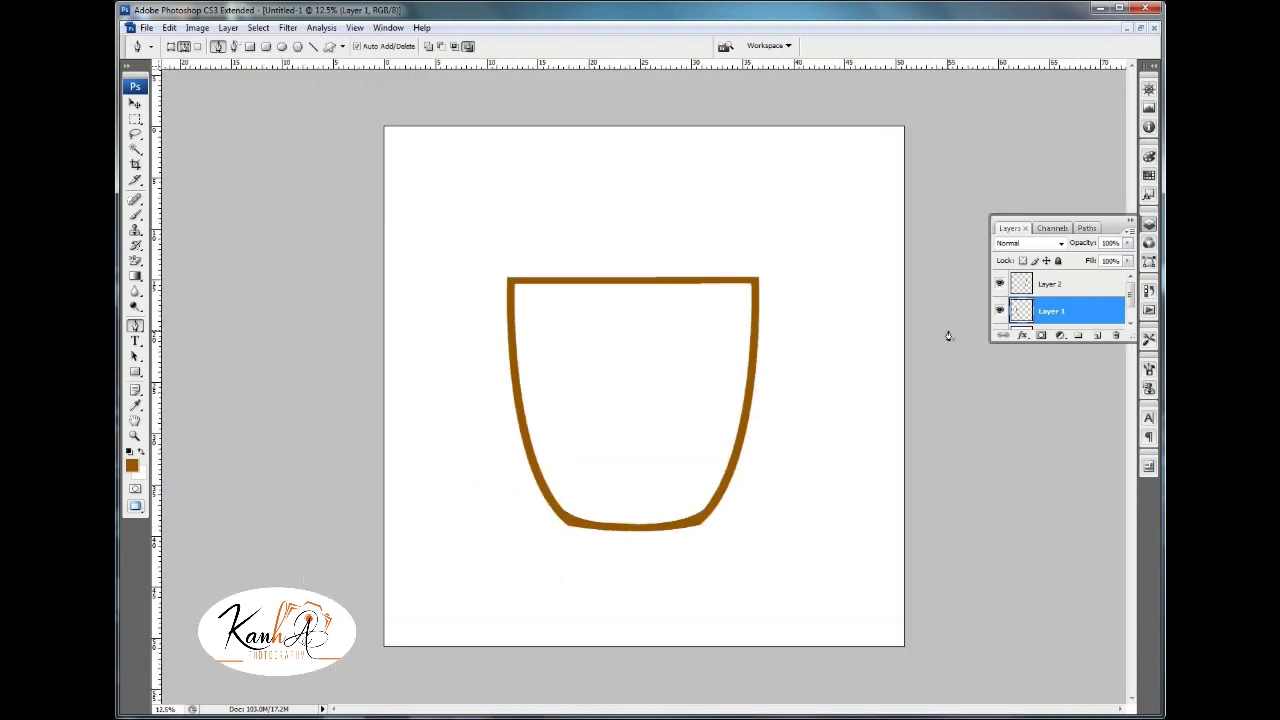
Select an oval across the cup top and stroke it brown on a new layer.
key(ctrl+e)
click(1068, 289)
key(ctrl+plus)
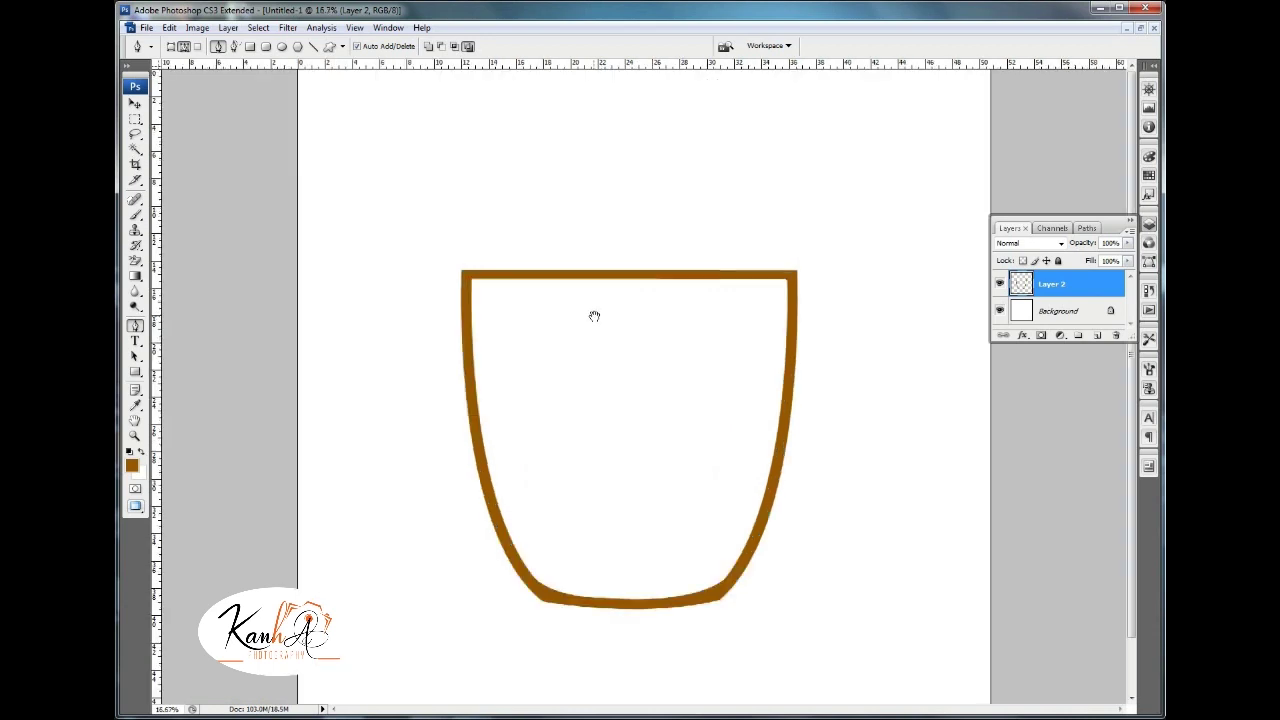
drag(135, 118, 180, 130)
drag(455, 230, 723, 280)
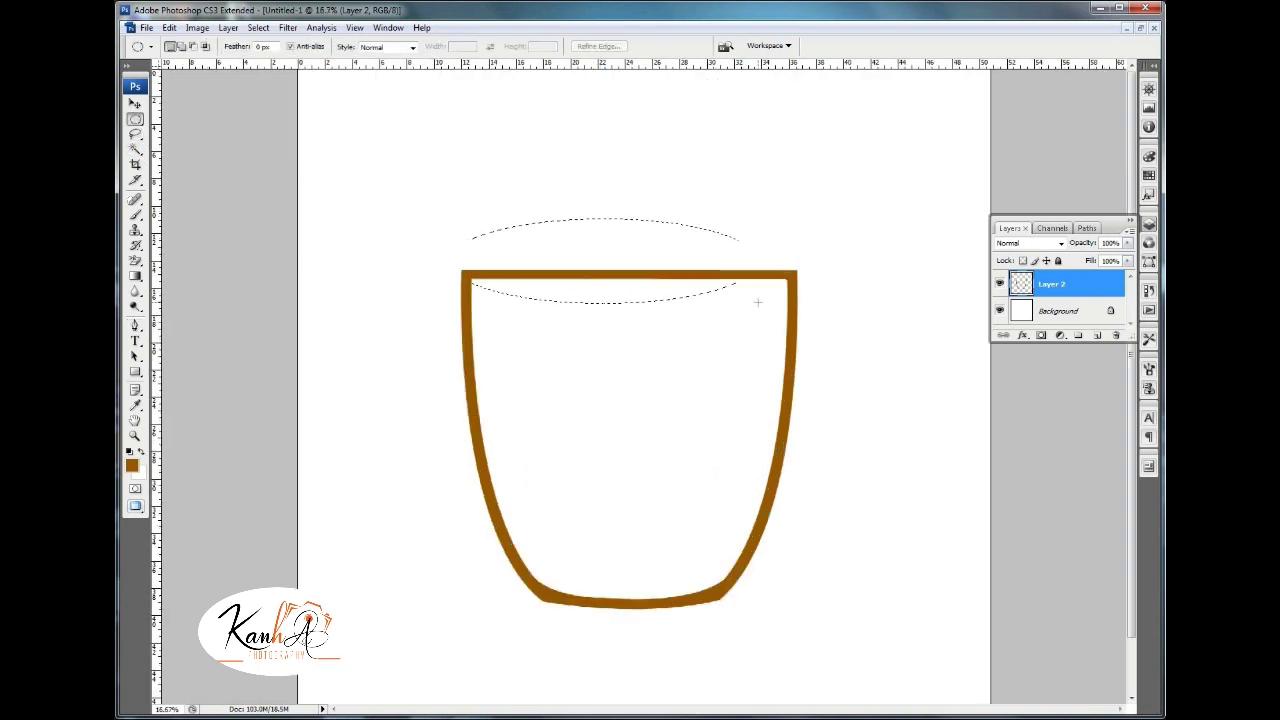
right_click(711, 278)
key(Escape)
key(ctrl+shift+alt+n)
right_click(666, 220)
click(690, 434)
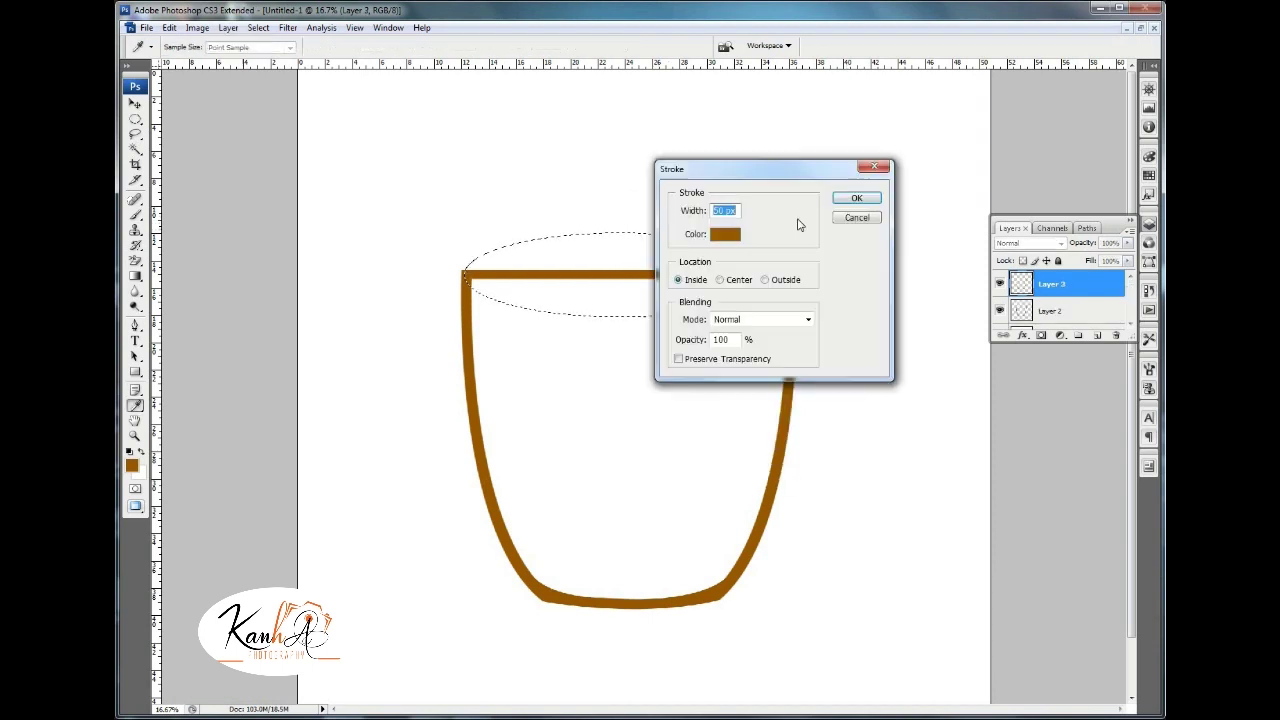
click(850, 197)
Squash and warp the brown oval so it fits the cup's rim.
key(ctrl+t)
drag(619, 235, 651, 270)
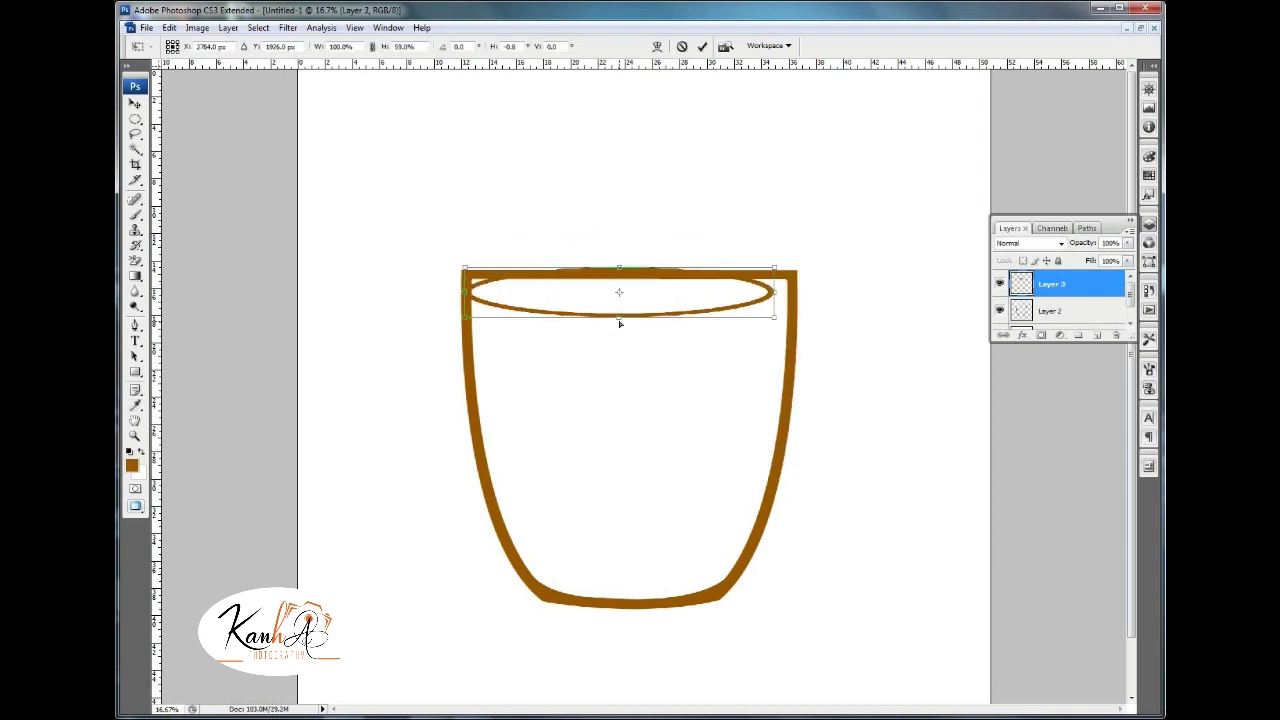
click(681, 47)
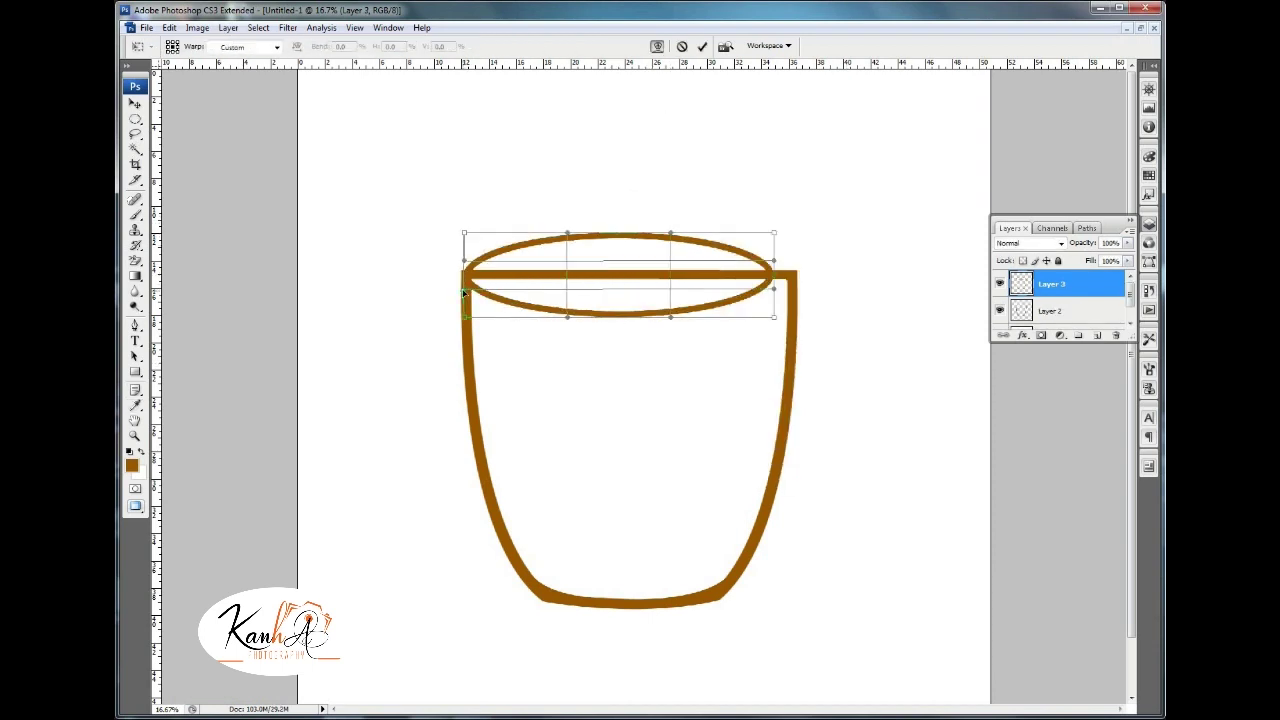
mouse_move(670, 270)
mouse_down()
mouse_move(672, 236)
mouse_move(681, 251)
mouse_up()
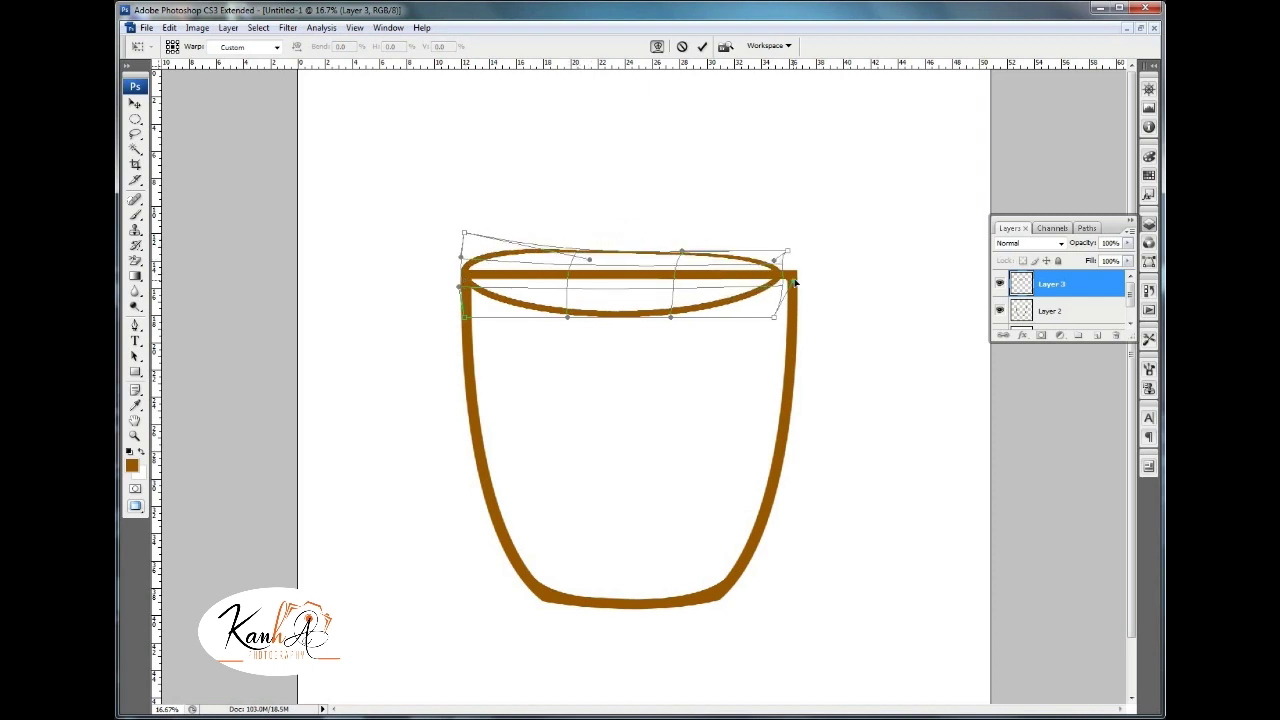
drag(774, 260, 800, 276)
drag(464, 233, 461, 253)
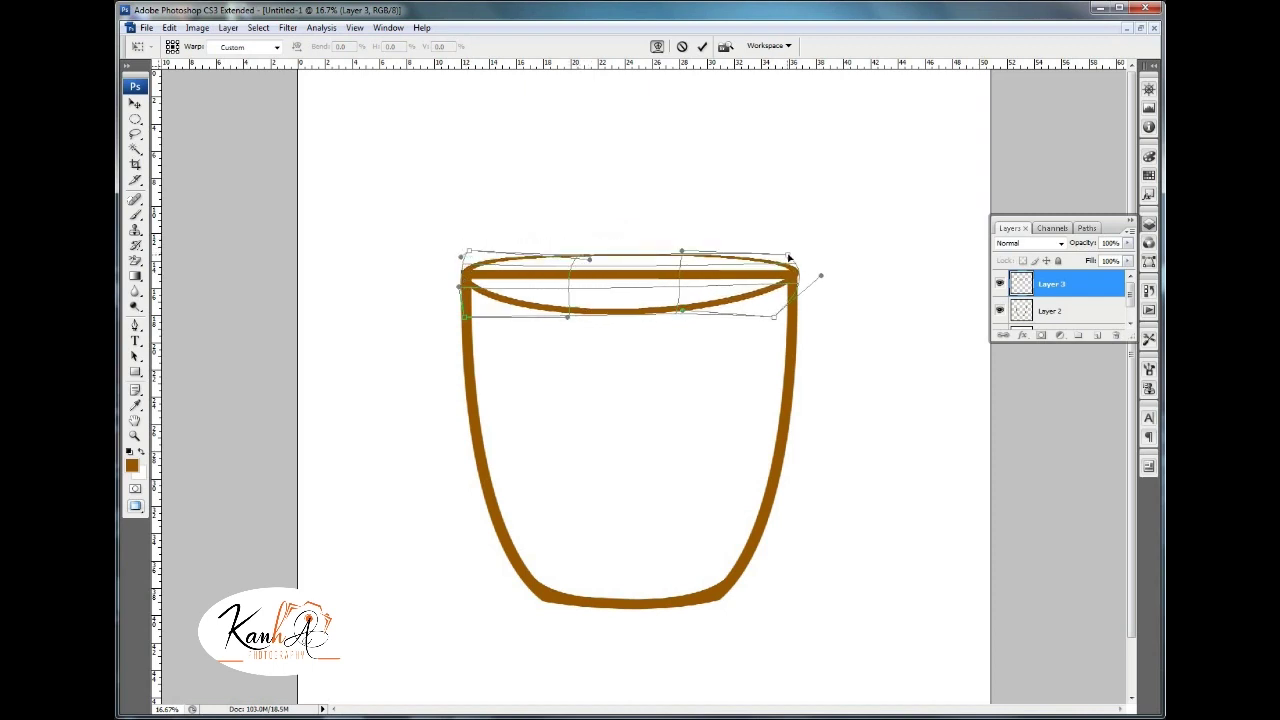
drag(595, 310, 622, 307)
click(703, 47)
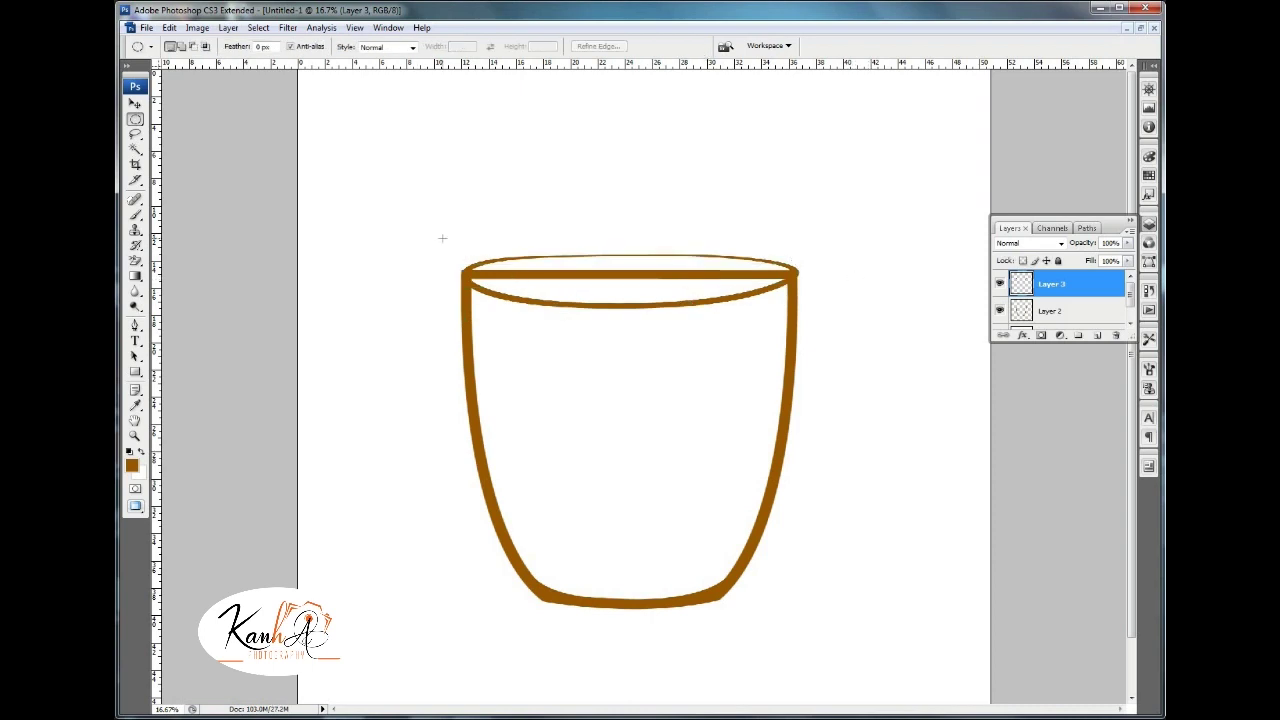
Select the cup's straight top line with a Pen path and delete it.
key(p)
drag(456, 258, 792, 223)
click(690, 370)
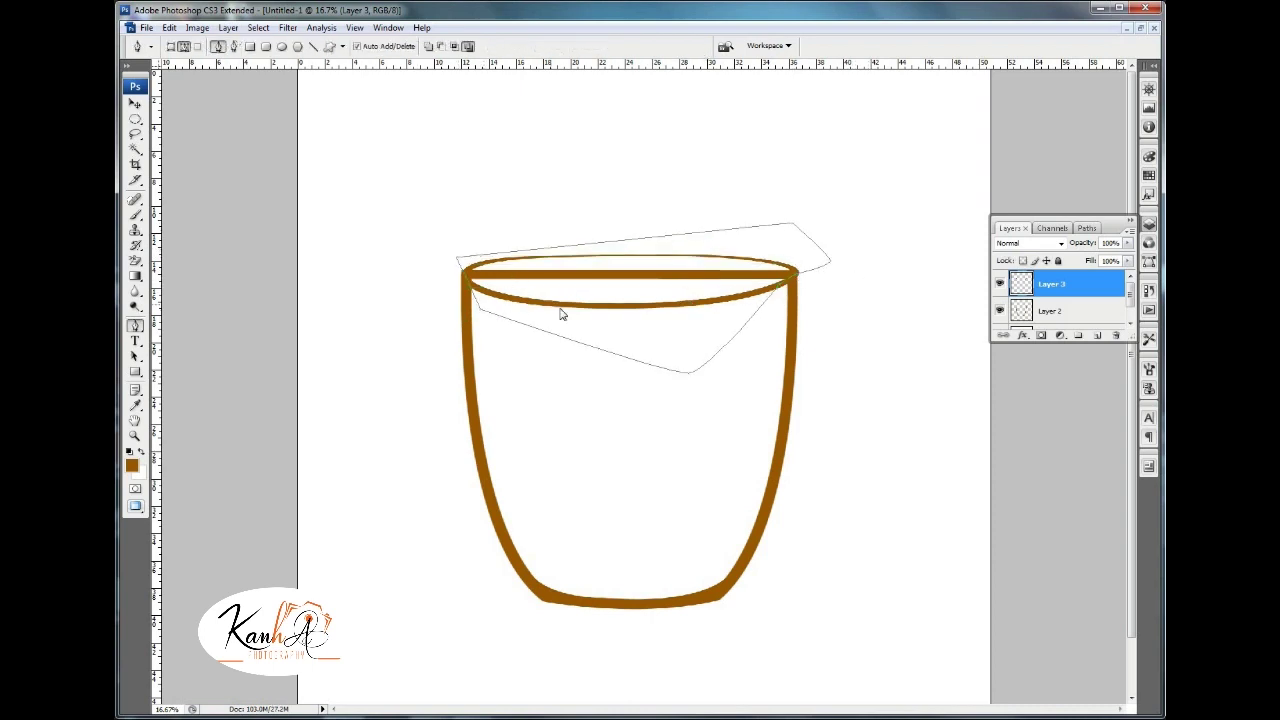
right_click(560, 309)
click(846, 214)
key(alt+bracketleft)
key(Delete)
key(ctrl+d)
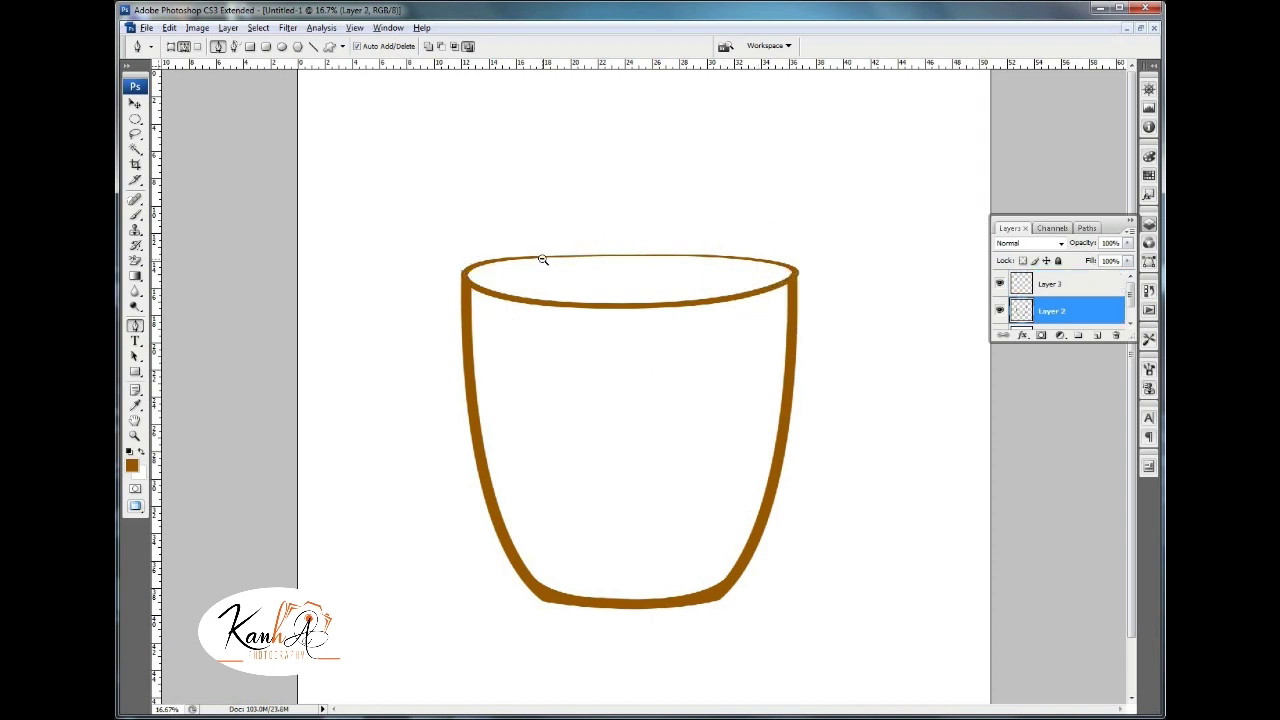
Switch to the Eraser and set its brush size.
right_click(540, 256)
key(Escape)
key(e)
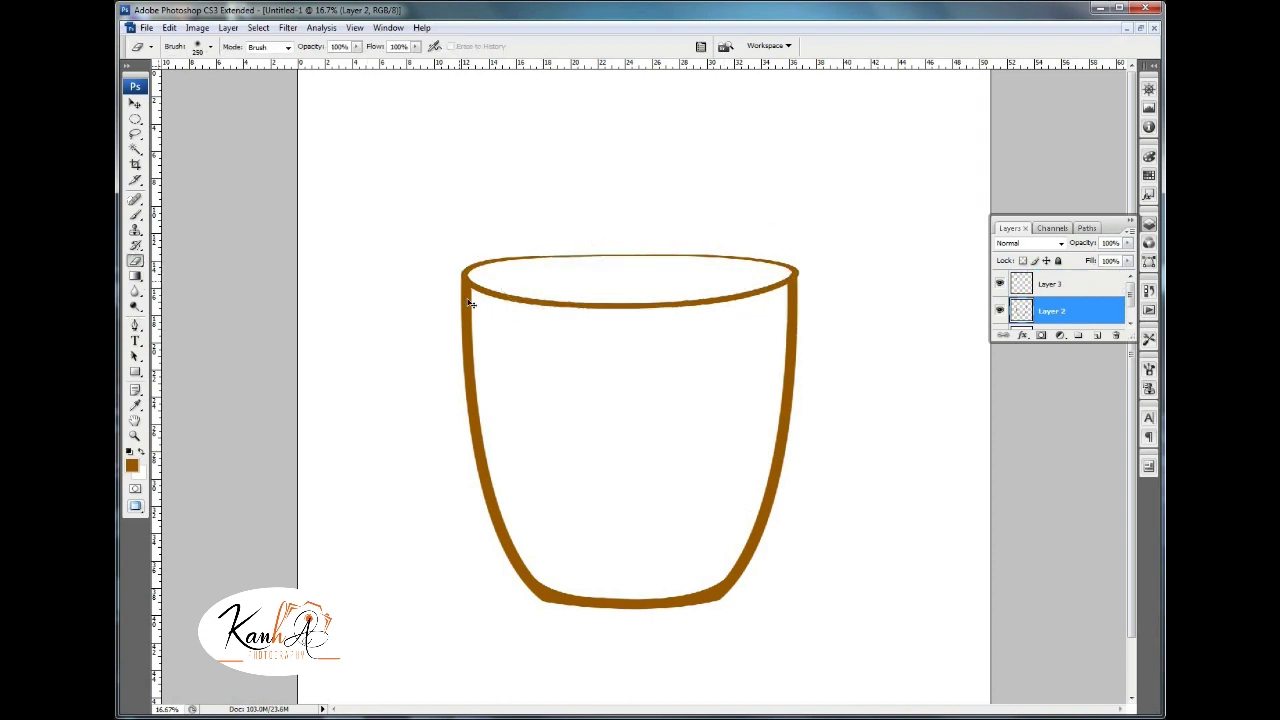
right_click(490, 245)
key(Return)
scroll(675, 289, down, 3)
scroll(675, 289, up, 4)
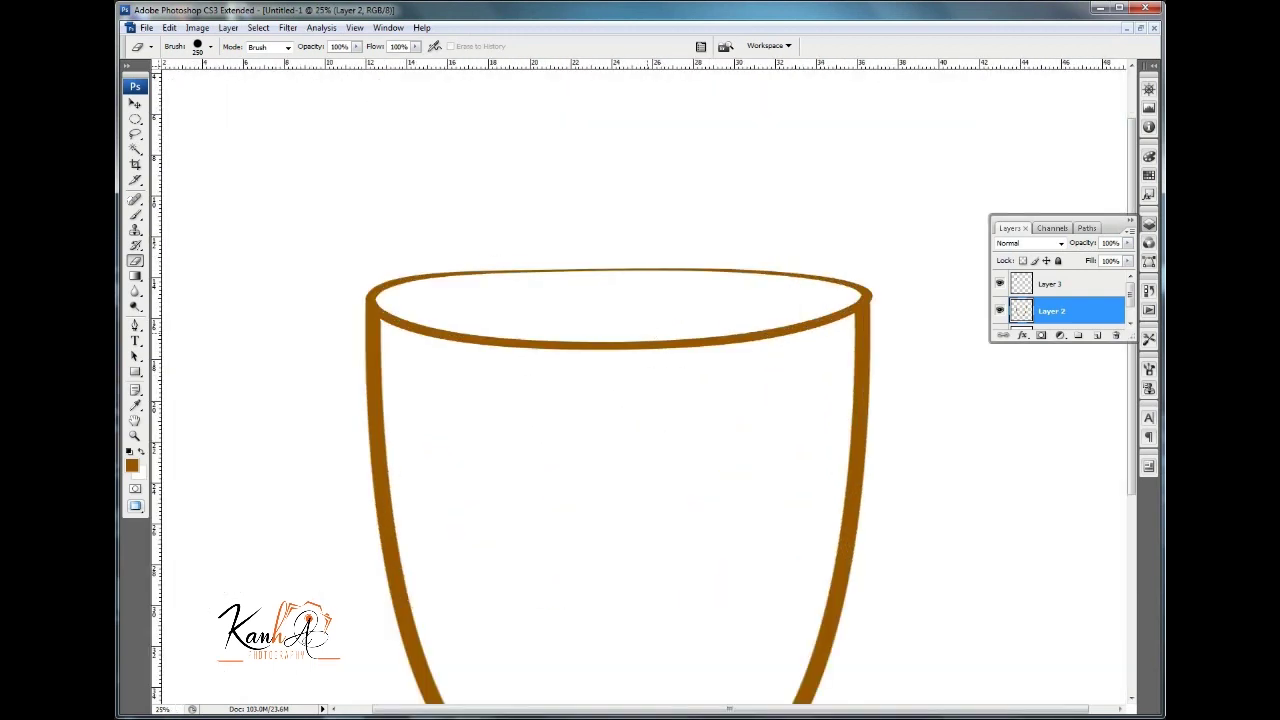
Duplicate the rim oval, rotate the copy 180° and squash it.
key(ctrl+j)
key(ctrl+t)
right_click(663, 332)
click(720, 451)
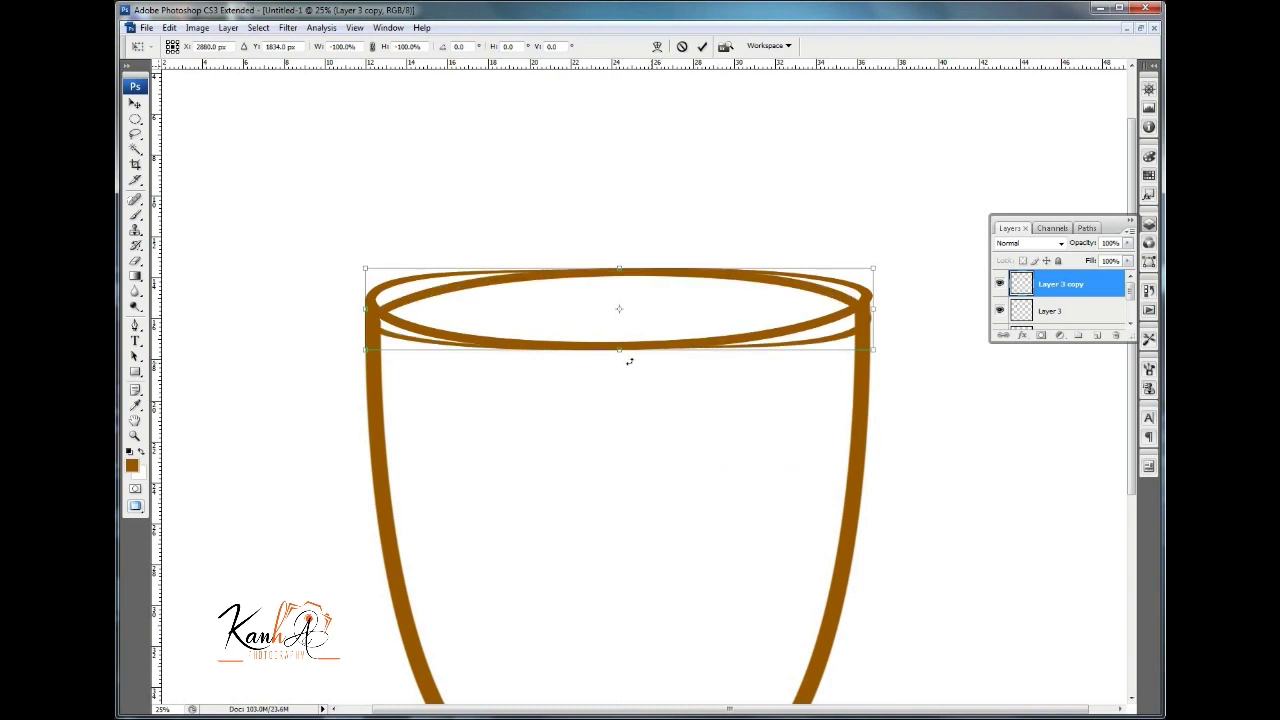
mouse_move(629, 358)
mouse_down()
mouse_move(617, 325)
mouse_move(617, 350)
mouse_up()
Warp the copied rim into a thinner second line forming the lip.
click(657, 46)
drag(366, 270, 380, 292)
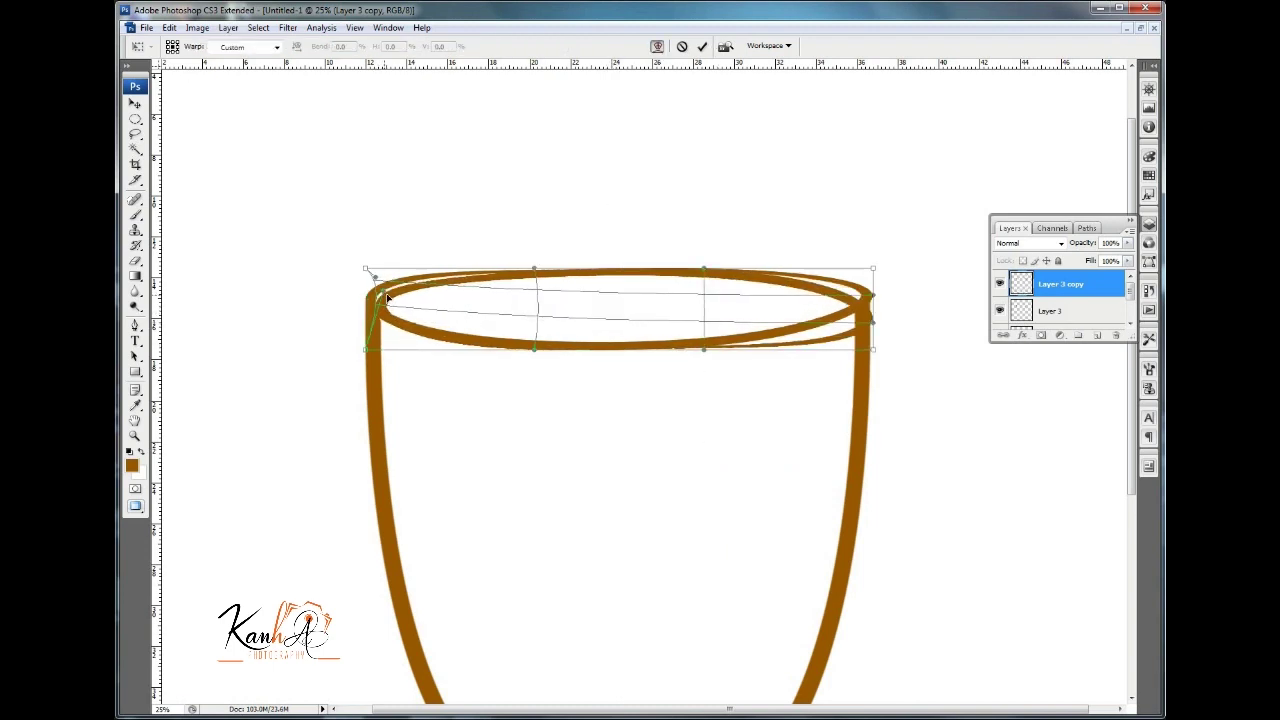
drag(534, 269, 533, 277)
drag(704, 269, 704, 276)
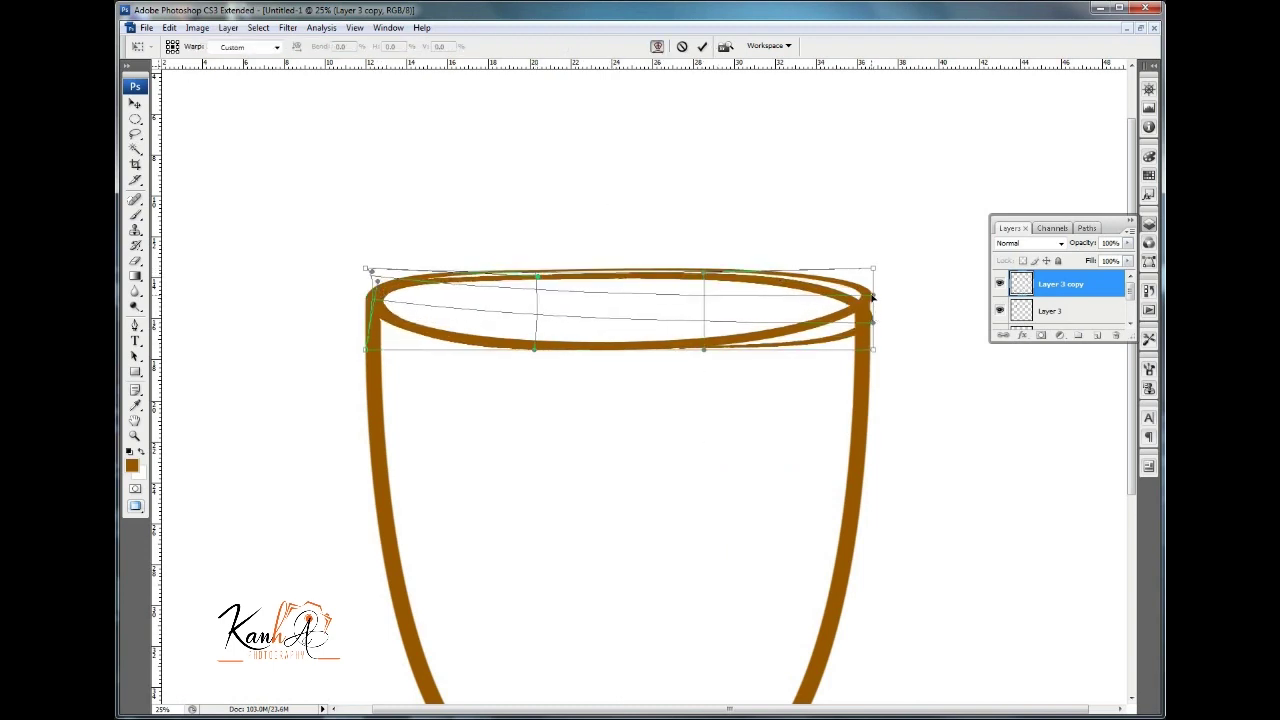
drag(873, 348, 850, 312)
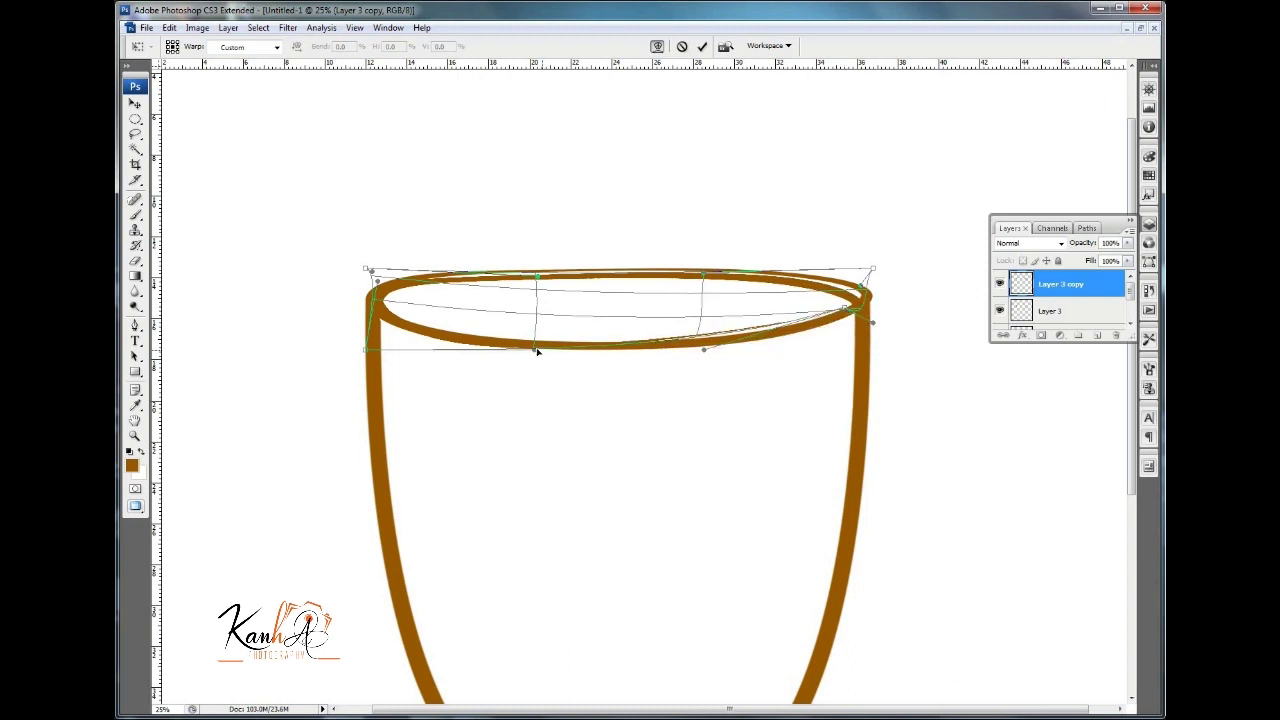
drag(537, 350, 535, 342)
drag(364, 347, 371, 332)
click(702, 46)
key(e)
key(ctrl+minus)
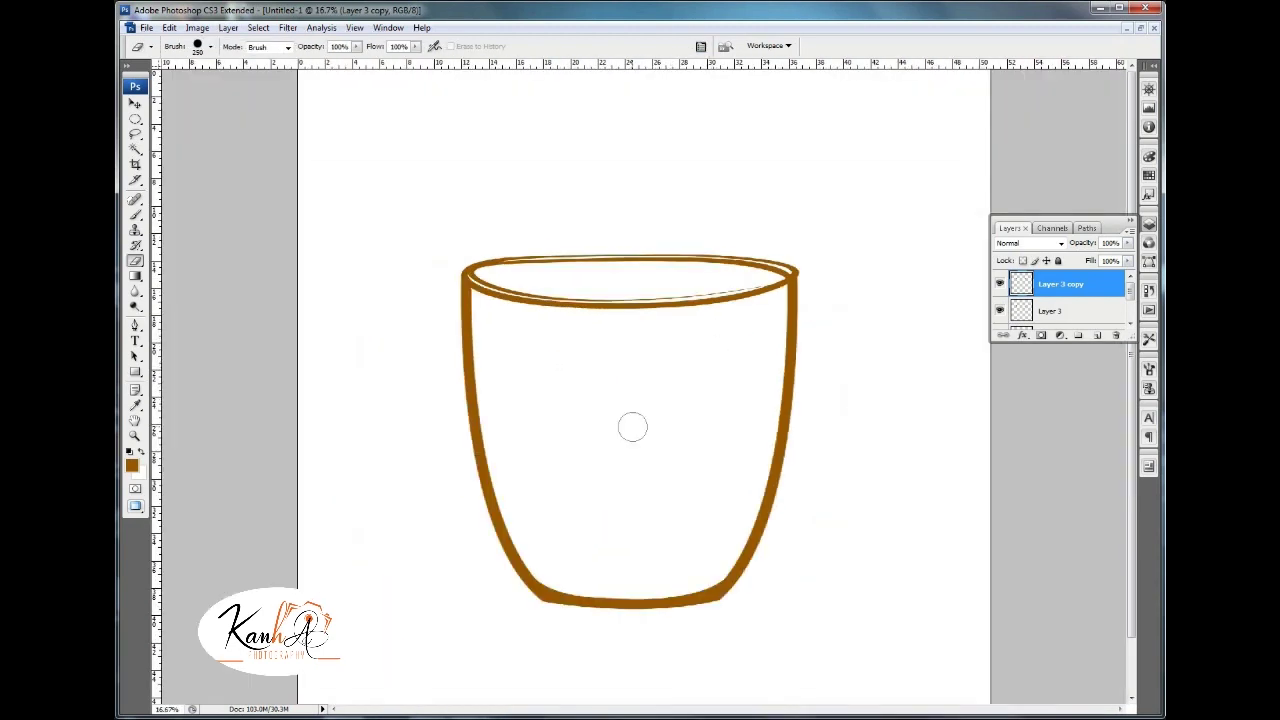
Duplicate the cup outline, shrink it to 78% and warp it inside the cup.
key(ctrl+j)
key(ctrl+t)
drag(632, 270, 629, 298)
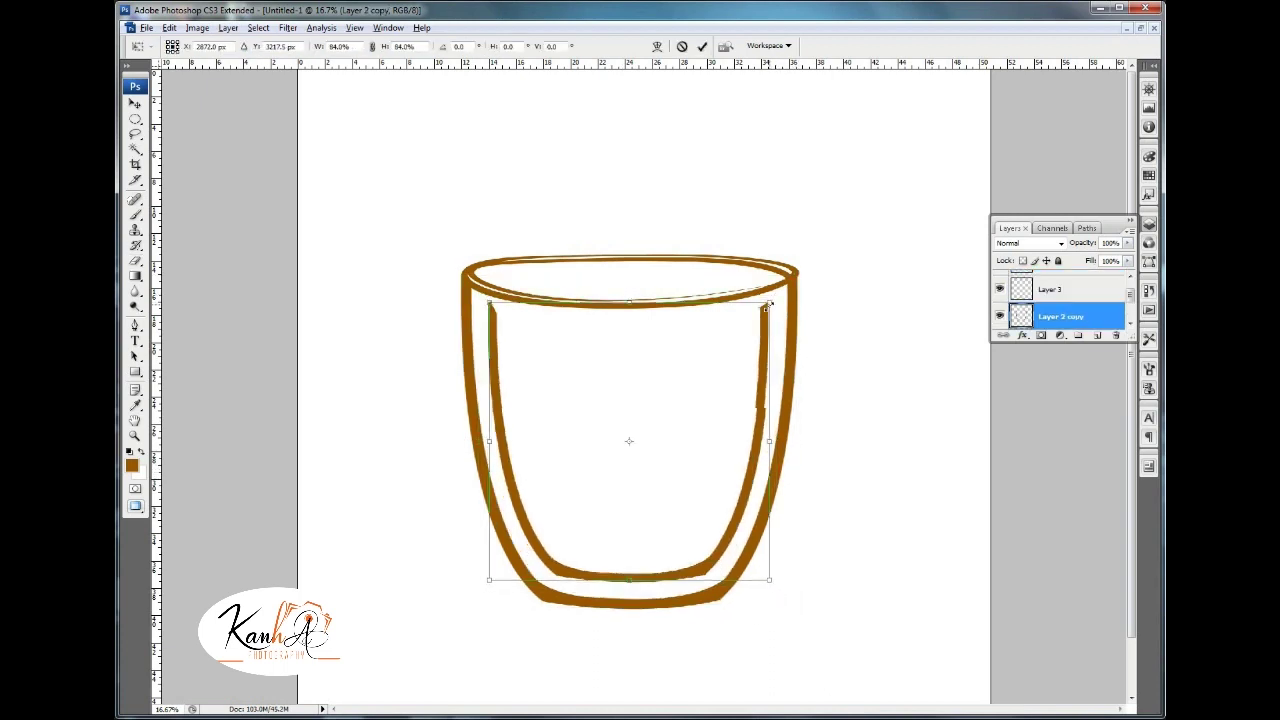
click(657, 46)
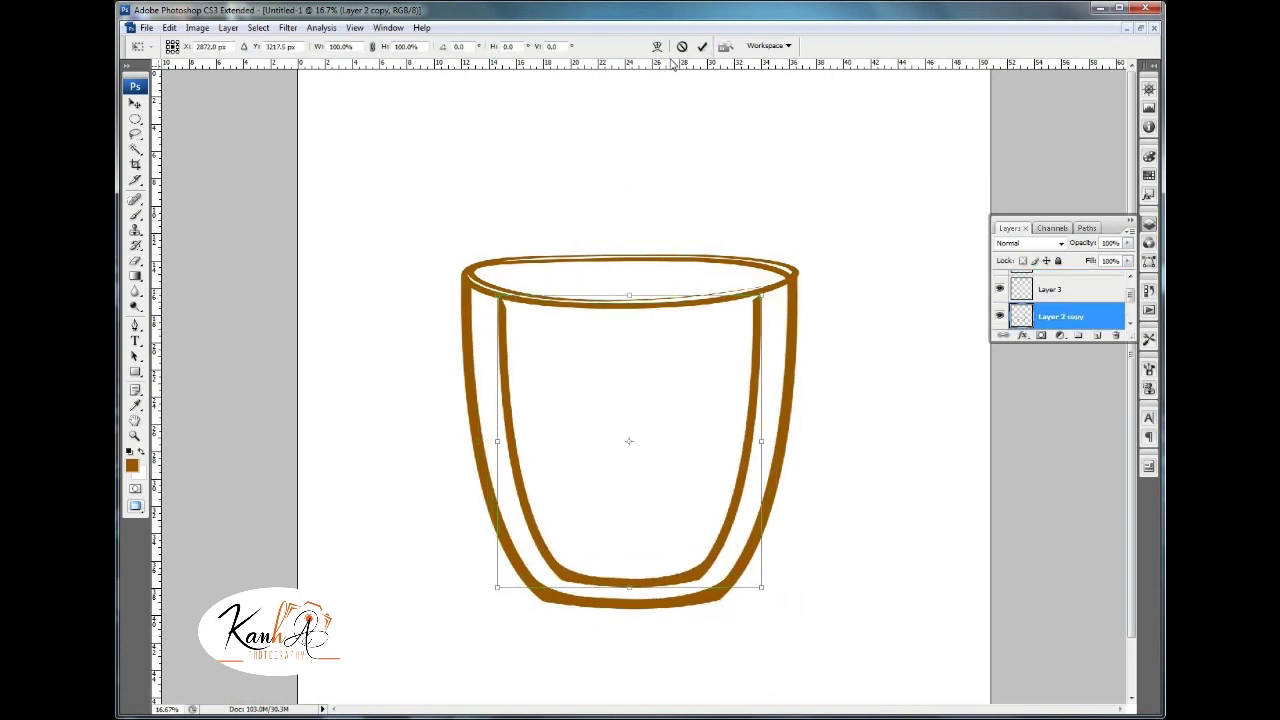
drag(487, 300, 478, 289)
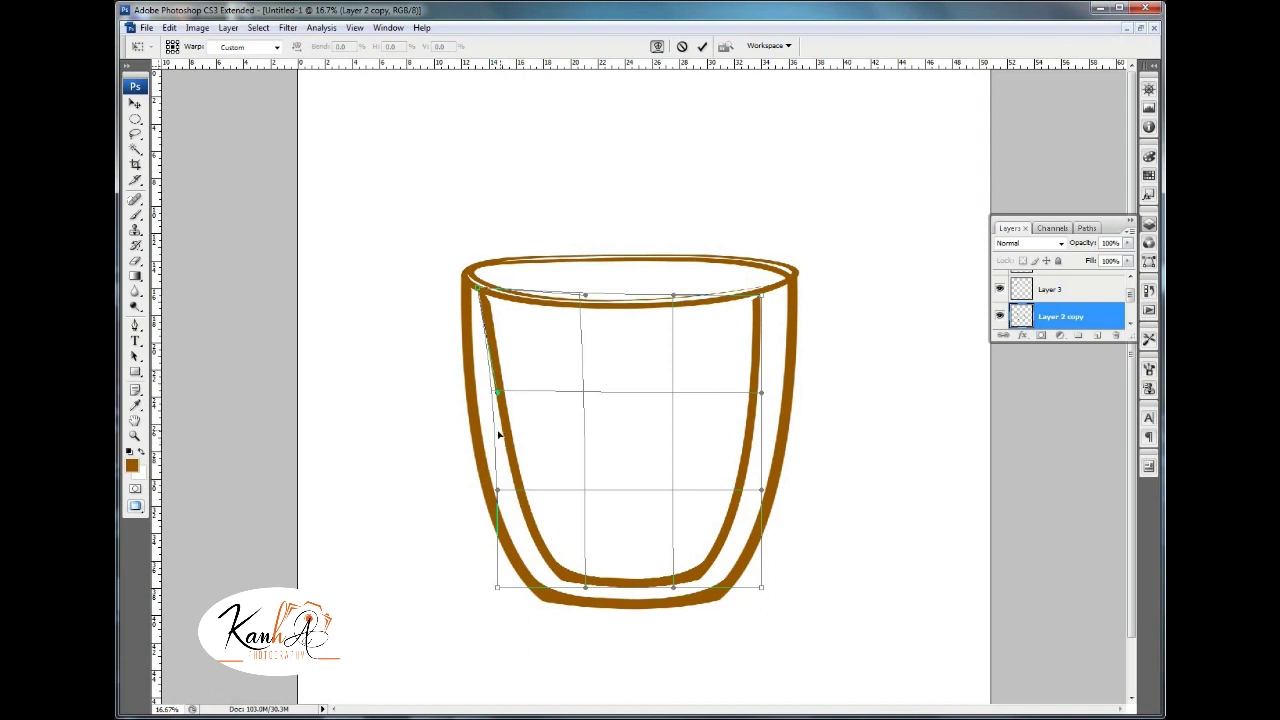
drag(499, 435, 490, 438)
drag(764, 300, 784, 292)
drag(758, 416, 768, 420)
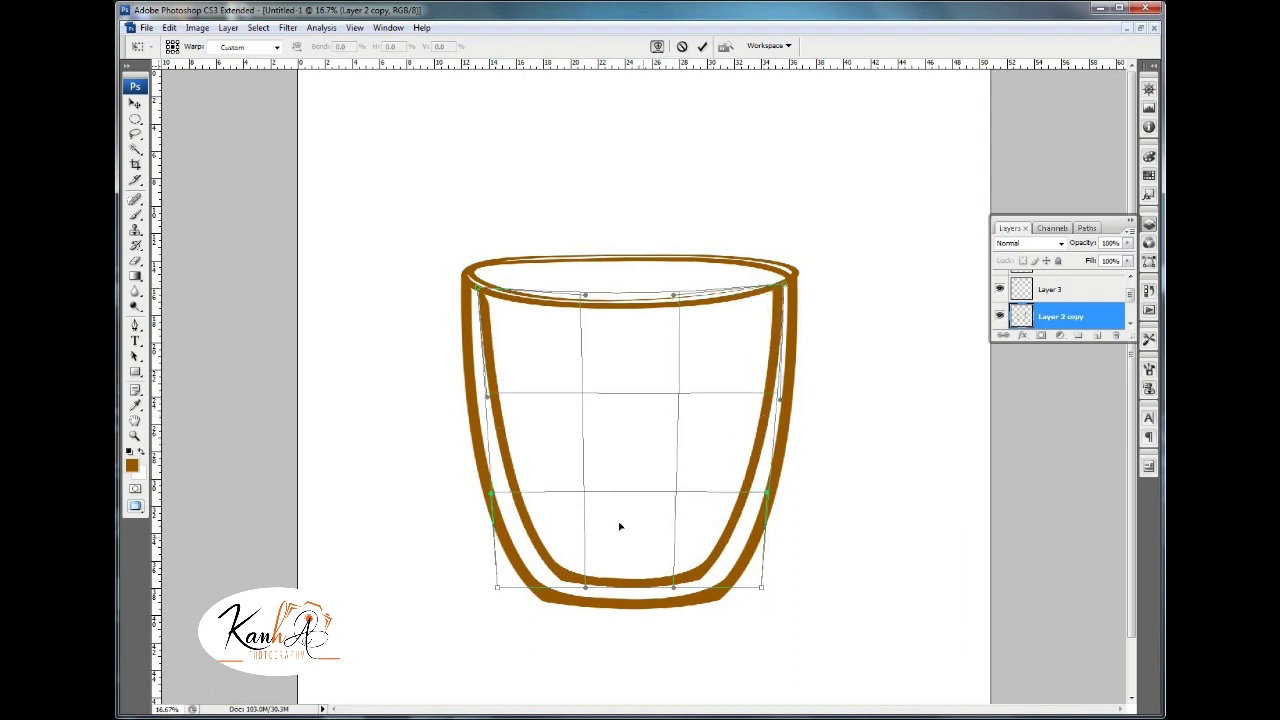
drag(620, 527, 620, 580)
key(Return)
key(e)
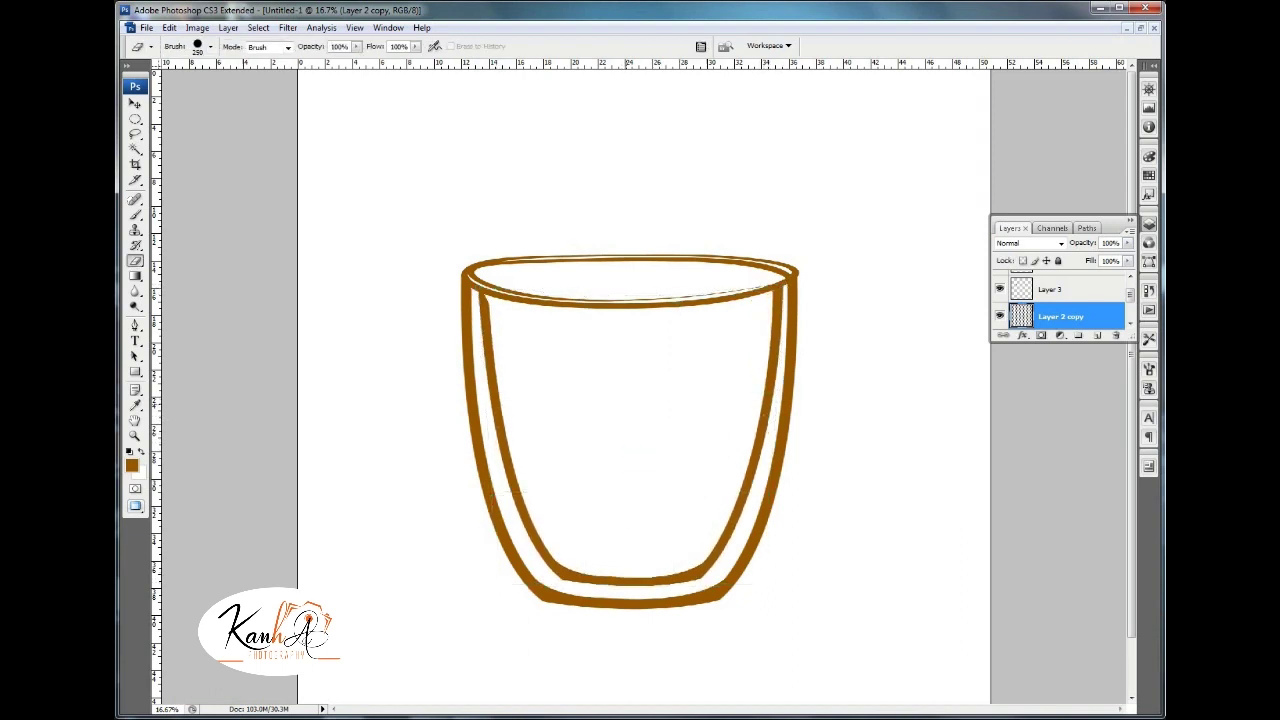
Trace a Pen path along the inner wall and select it to thin the line.
key(p)
click(481, 298)
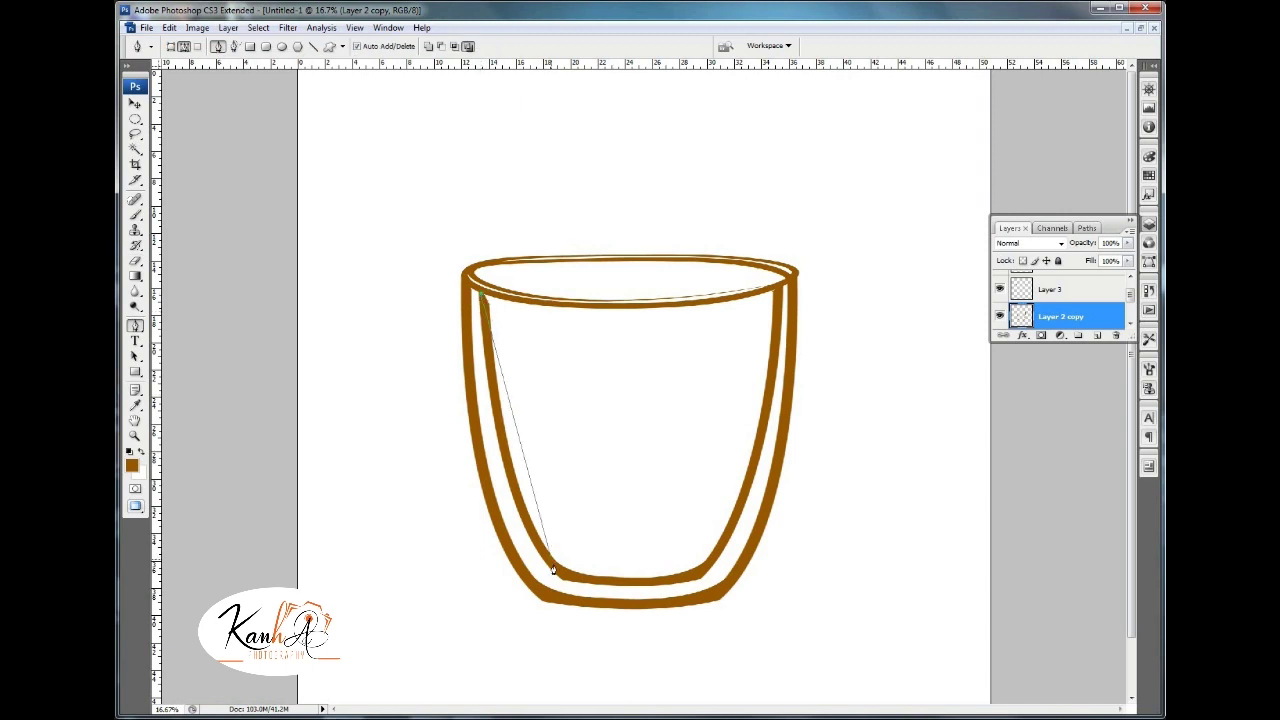
drag(565, 575, 624, 624)
drag(781, 287, 790, 60)
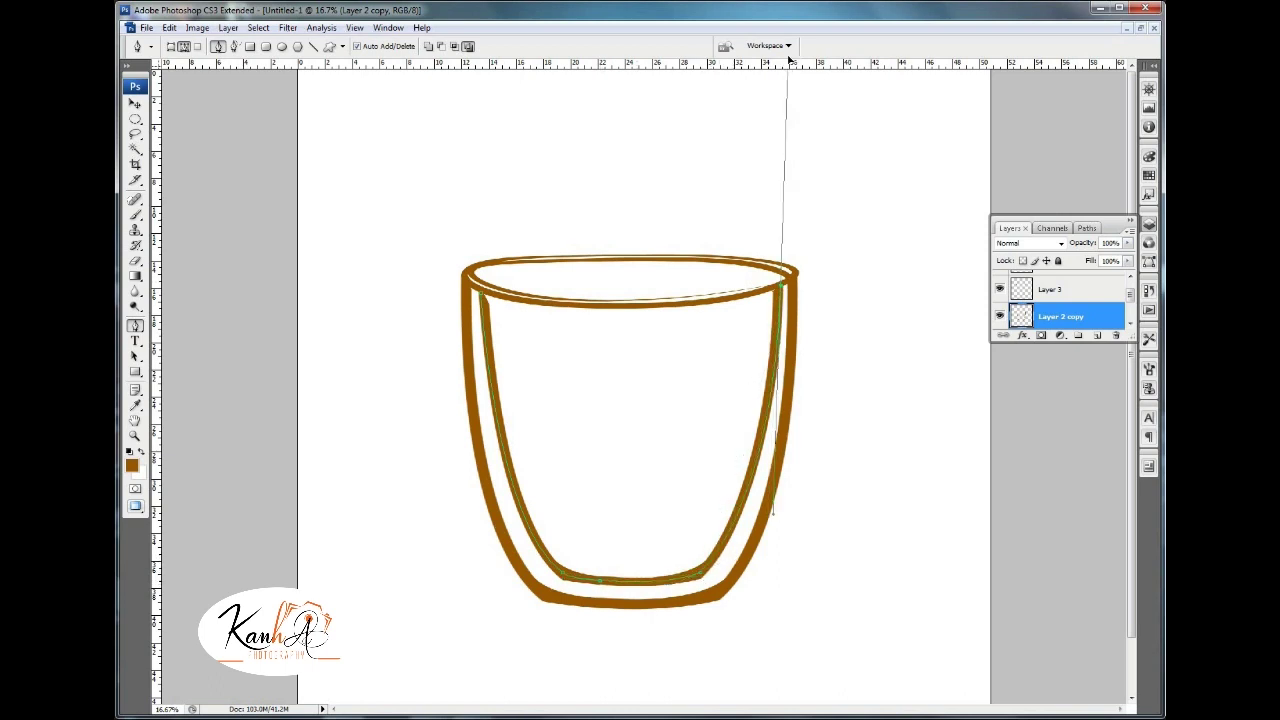
right_click(543, 326)
click(590, 405)
click(845, 215)
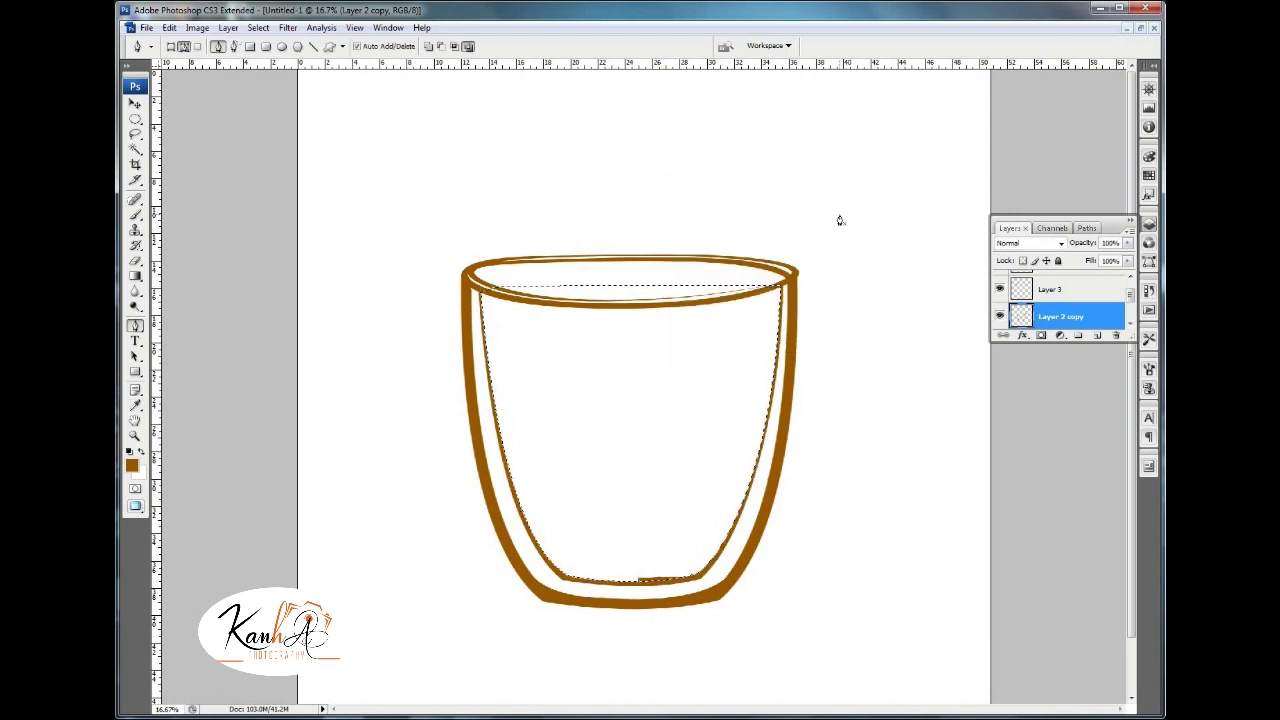
key(ctrl+minus)
key(ctrl+plus)
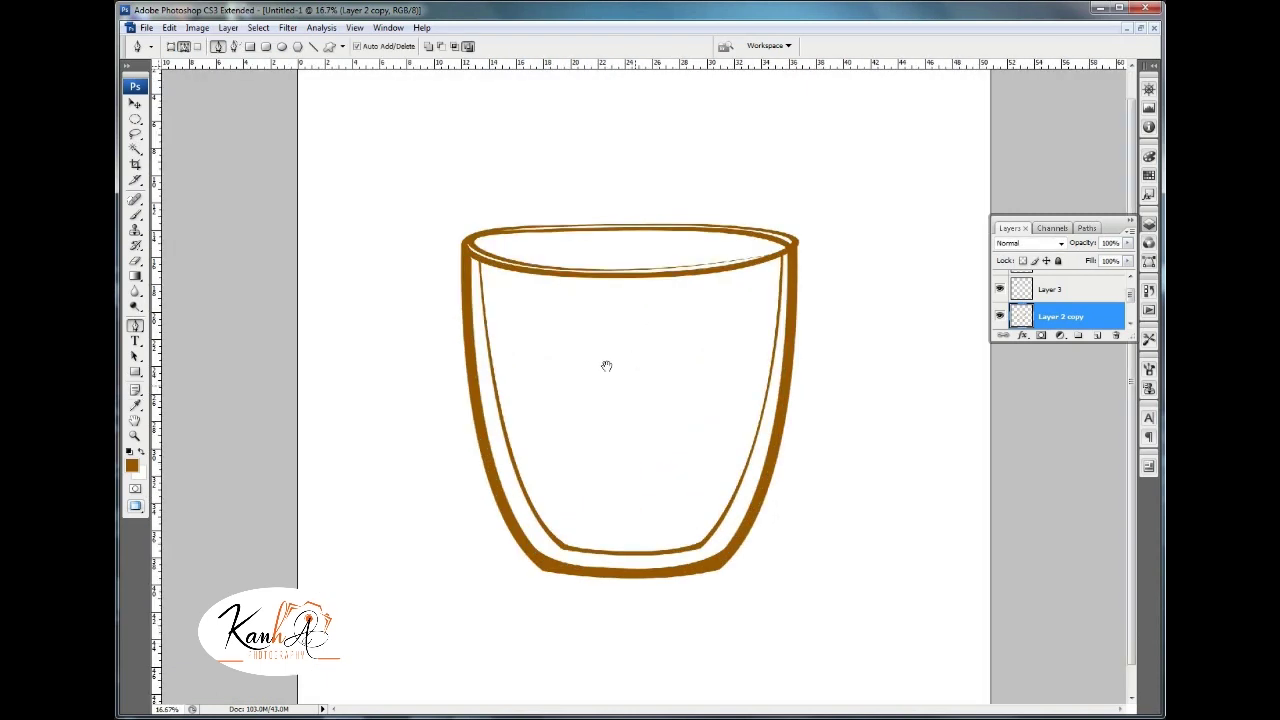
Copy the rim oval, move it down and narrow it to fit inside the glass.
key(ctrl+j)
key(ctrl+t)
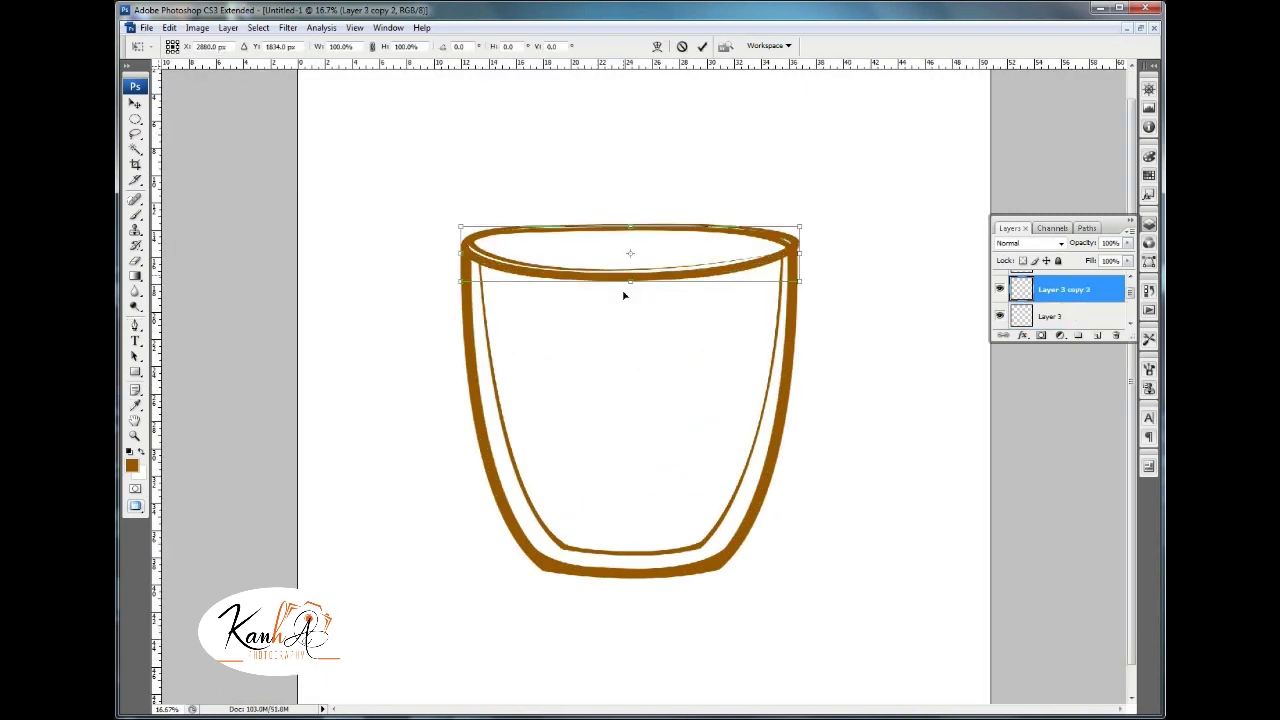
drag(624, 285, 628, 378)
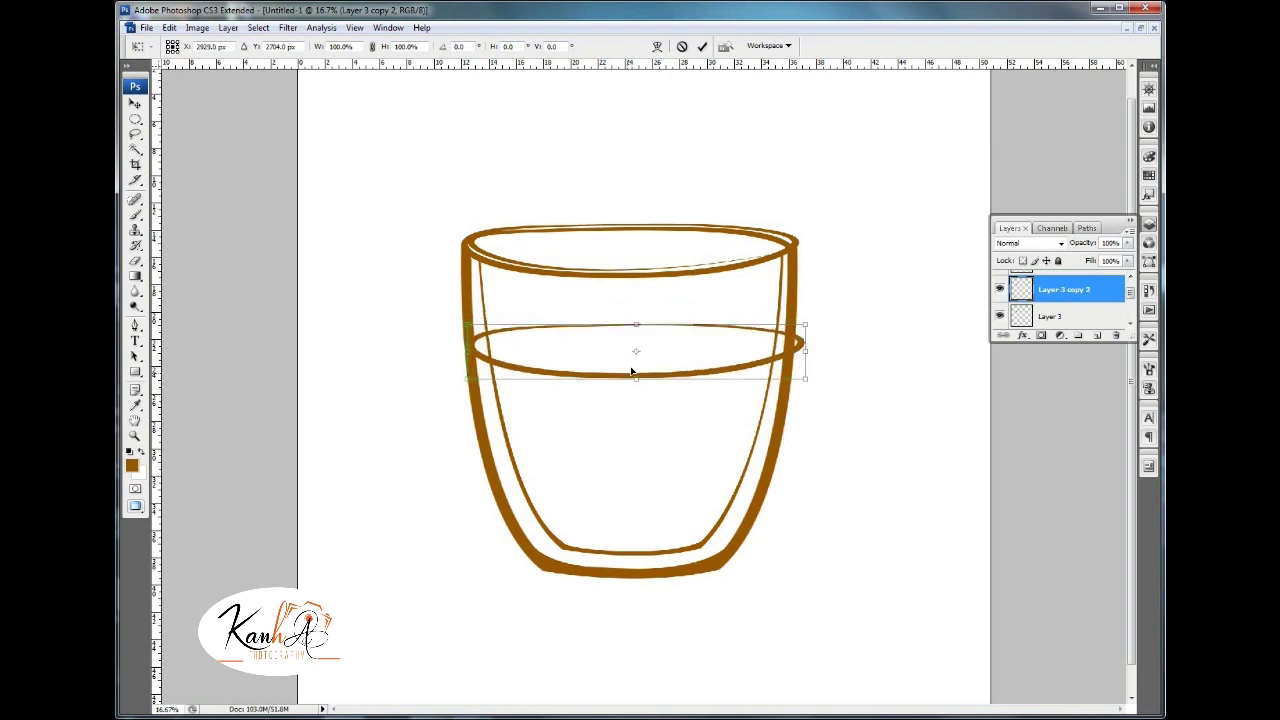
drag(801, 351, 780, 351)
drag(467, 351, 487, 351)
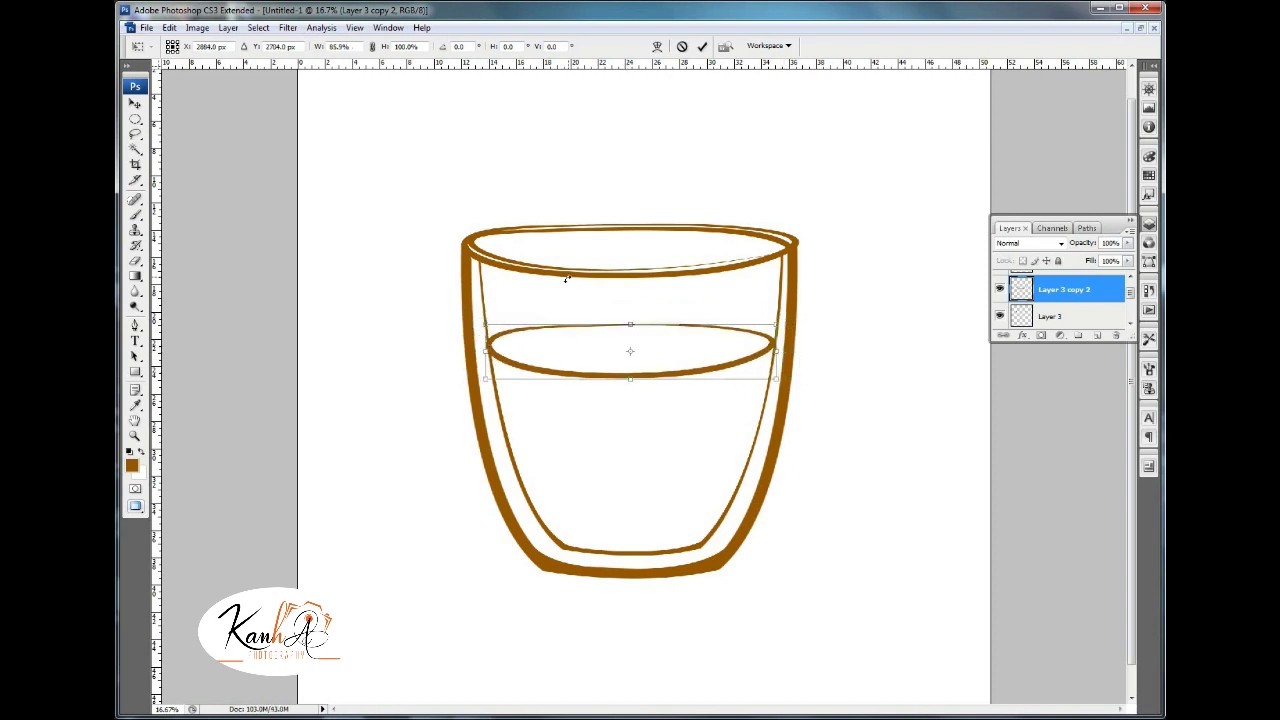
key(Return)
key(p)
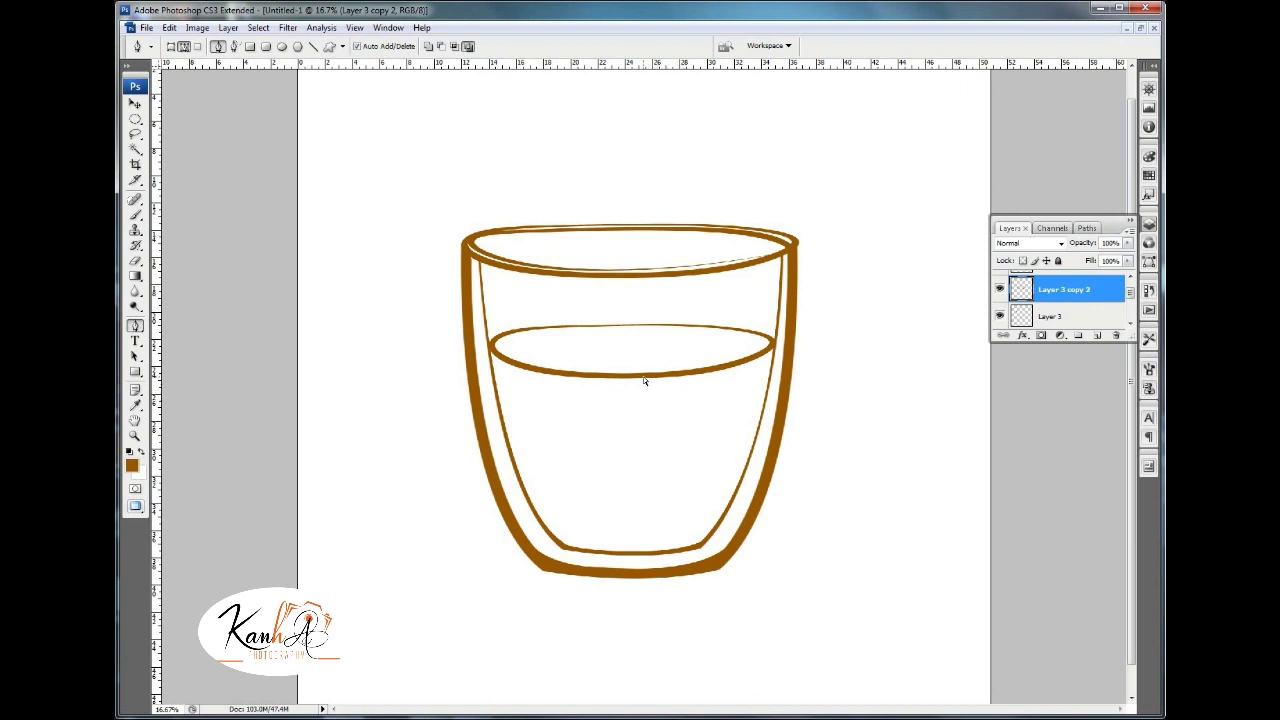
Duplicate the liquid-surface ellipse slightly higher and adjust the upper copy.
drag(646, 381, 646, 348)
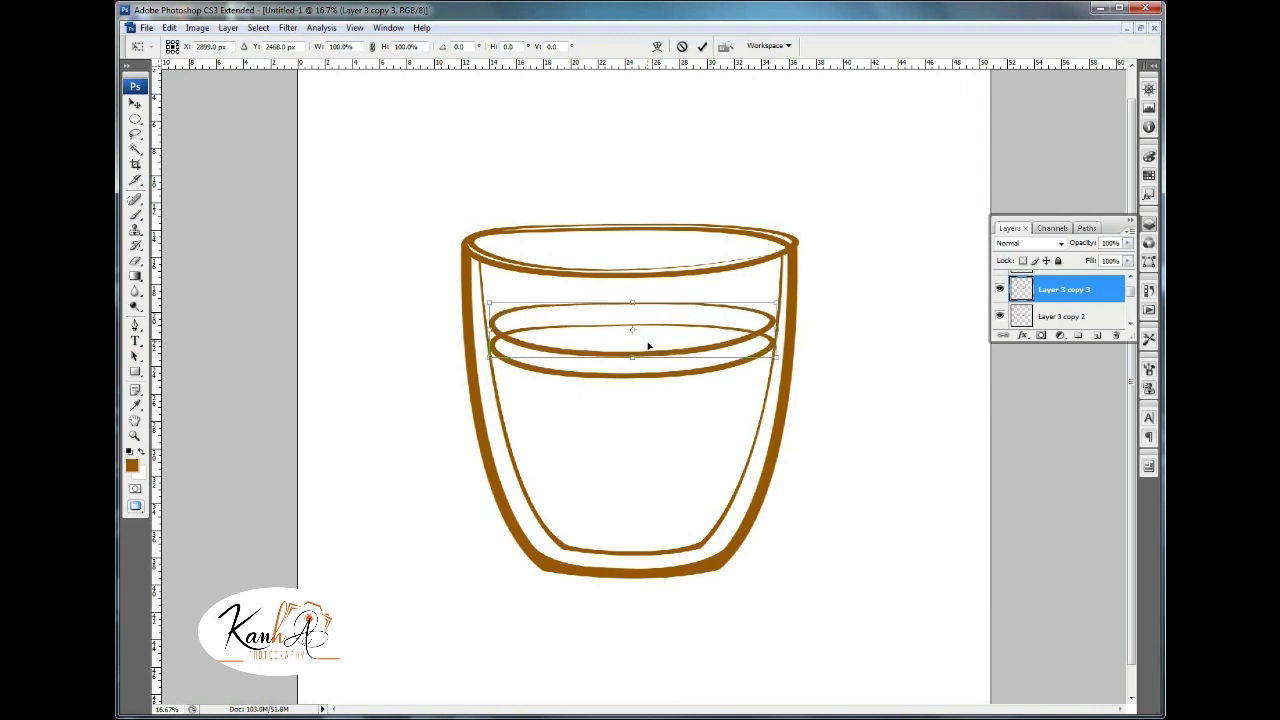
key(e)
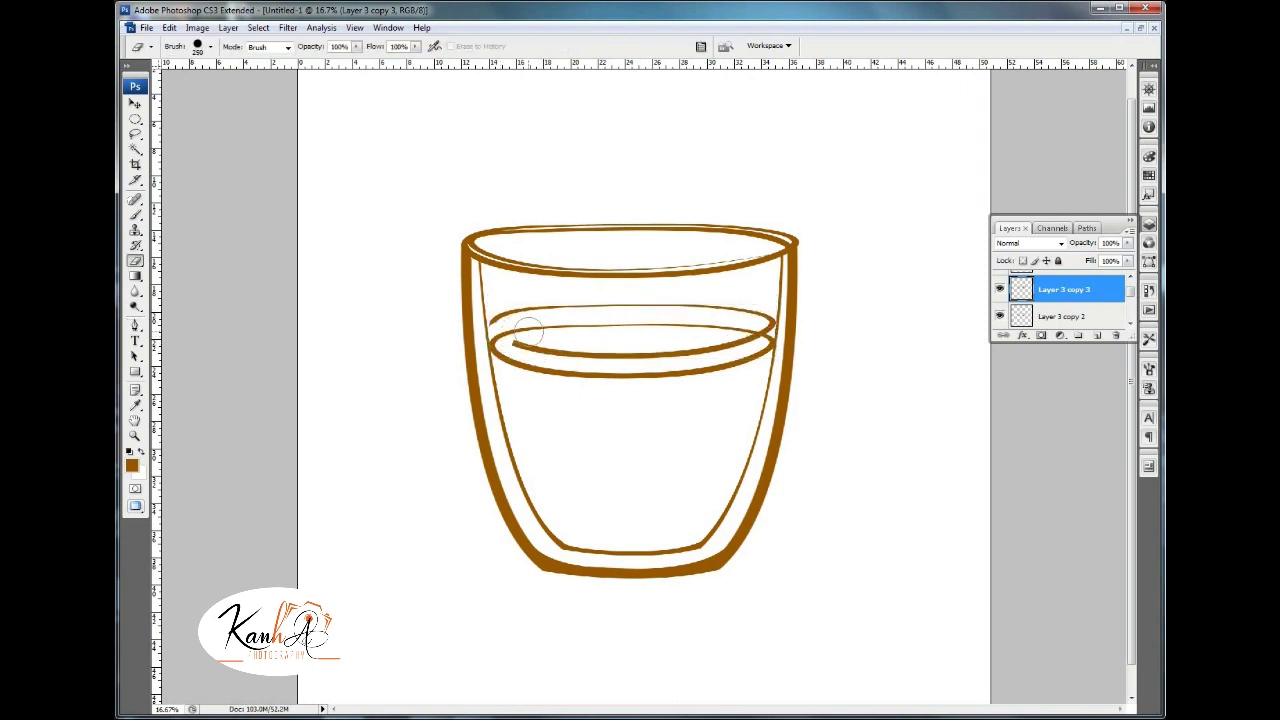
key(ctrl+t)
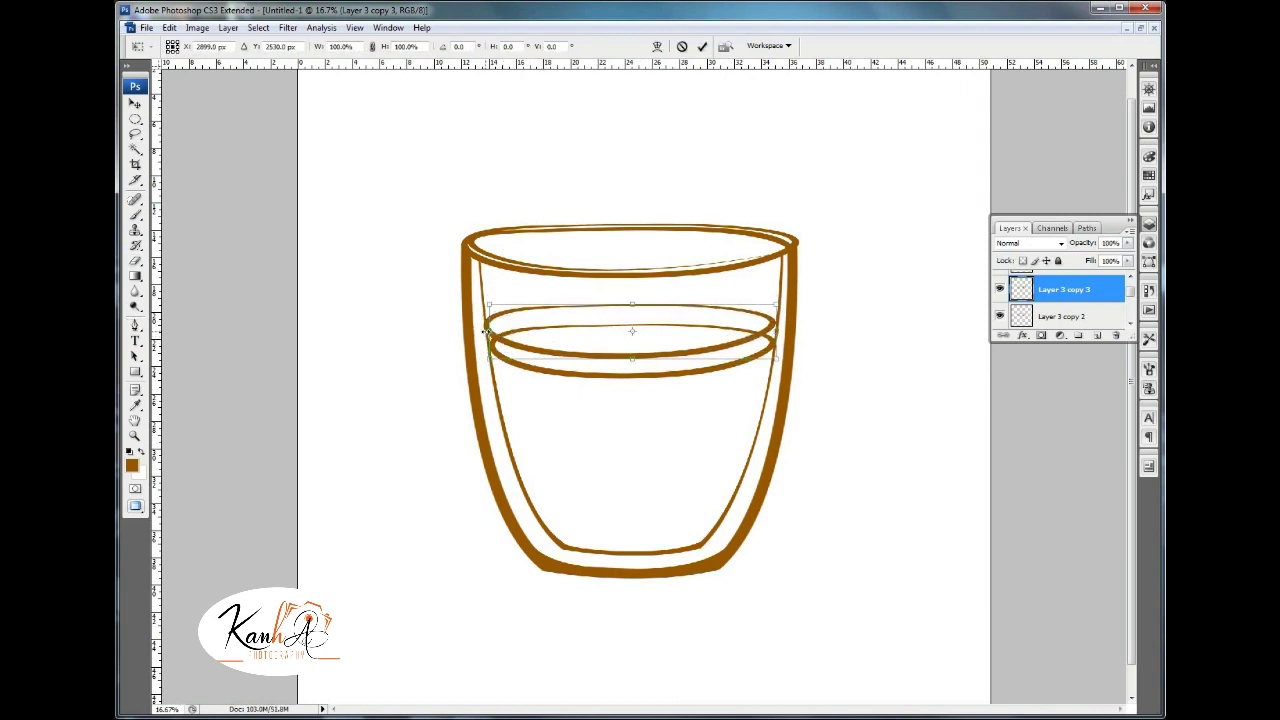
key(ctrl+plus)
key(ctrl+plus)
key(ctrl+plus)
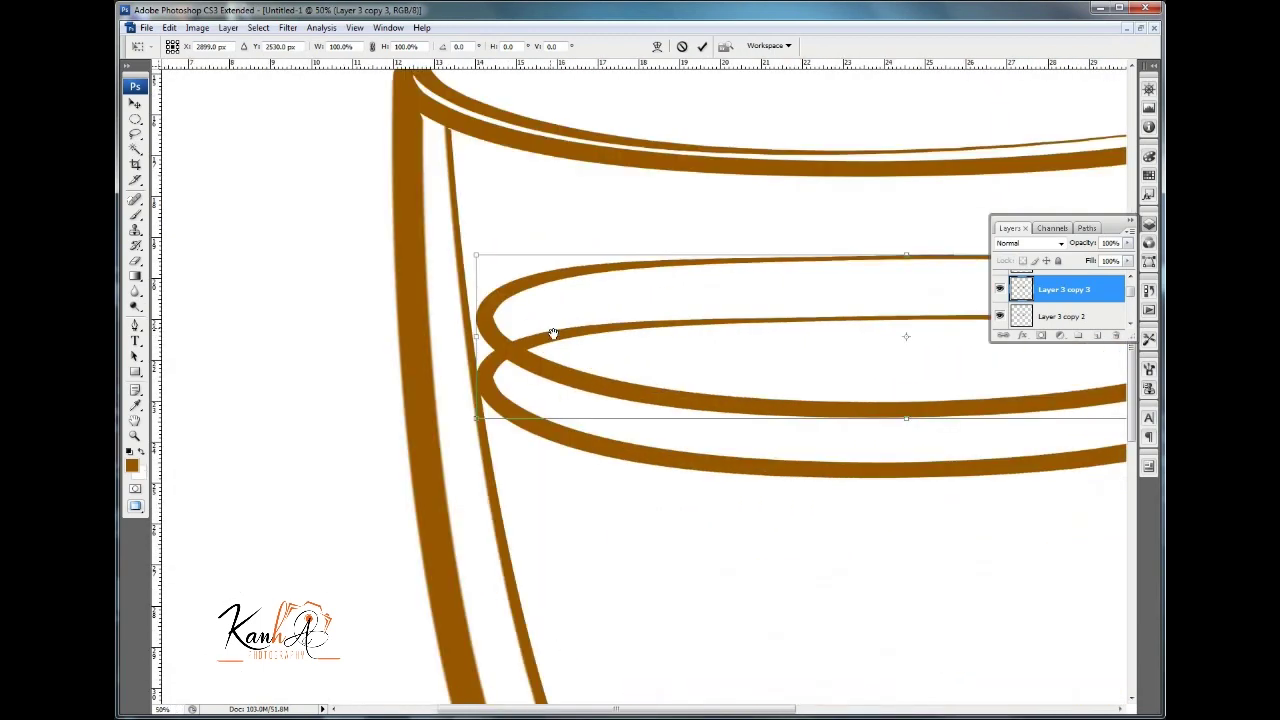
scroll(800, 278, right, 5)
key(Return)
key(e)
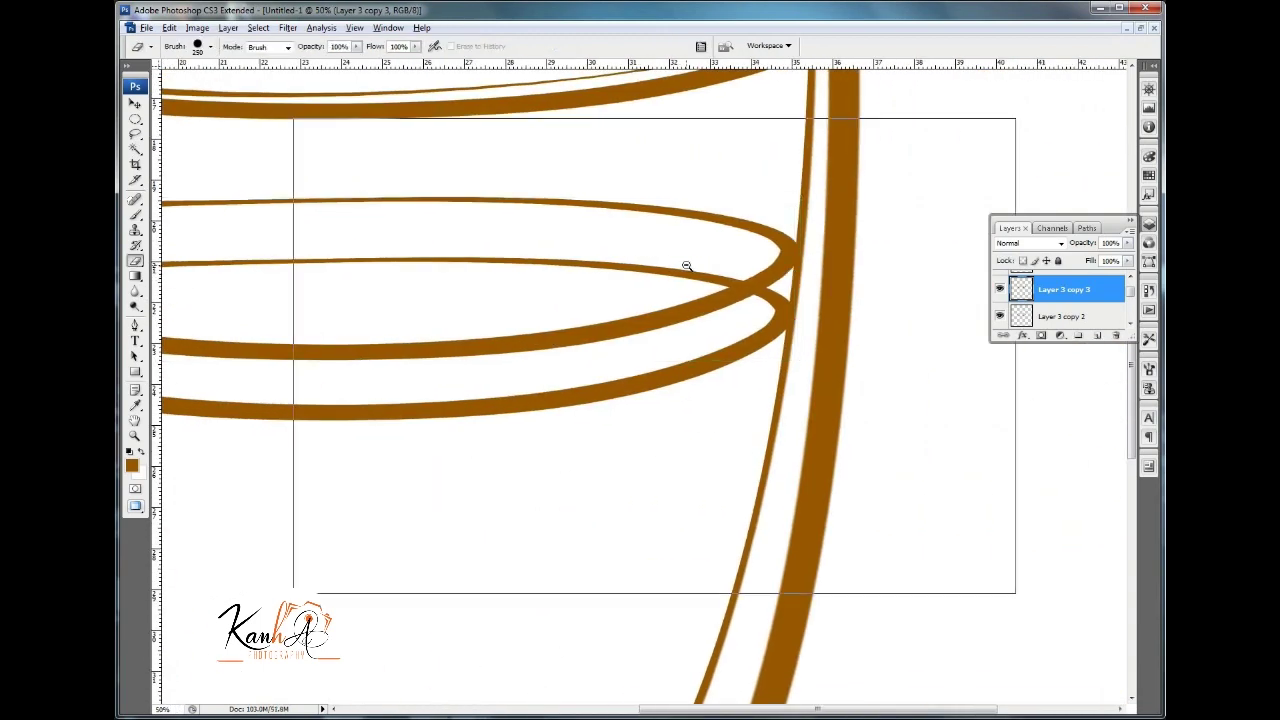
key(ctrl+minus)
Erase the lower ellipse's overlapping upper arc, including the left-end leftover.
key(alt+bracketleft)
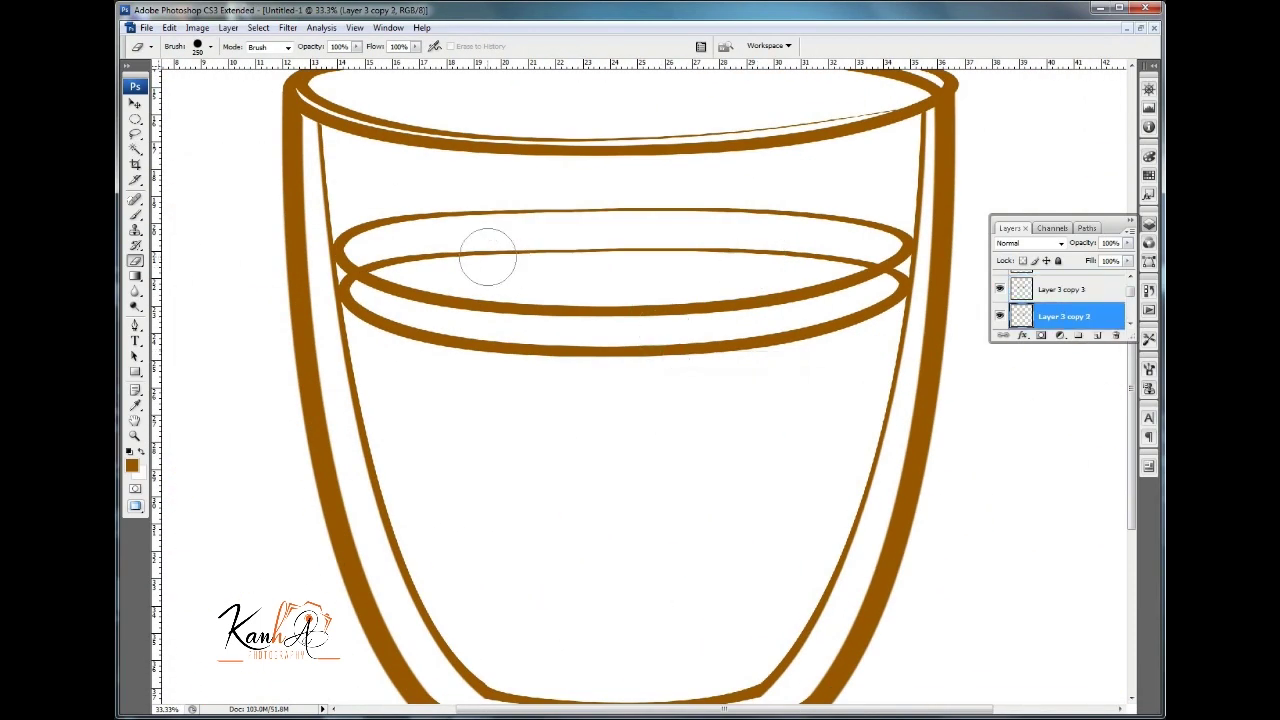
mouse_move(370, 268)
mouse_down()
mouse_move(731, 251)
mouse_move(888, 262)
mouse_up()
drag(552, 268, 349, 259)
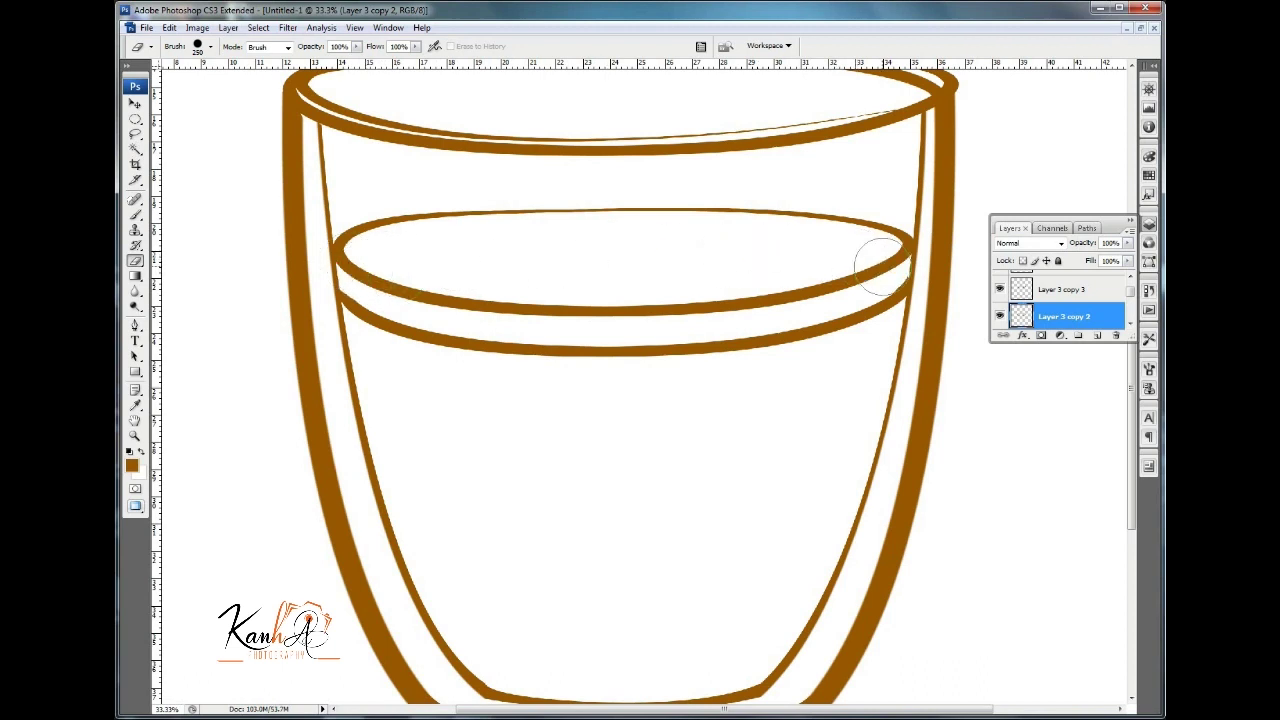
key(ctrl+minus)
key(ctrl+minus)
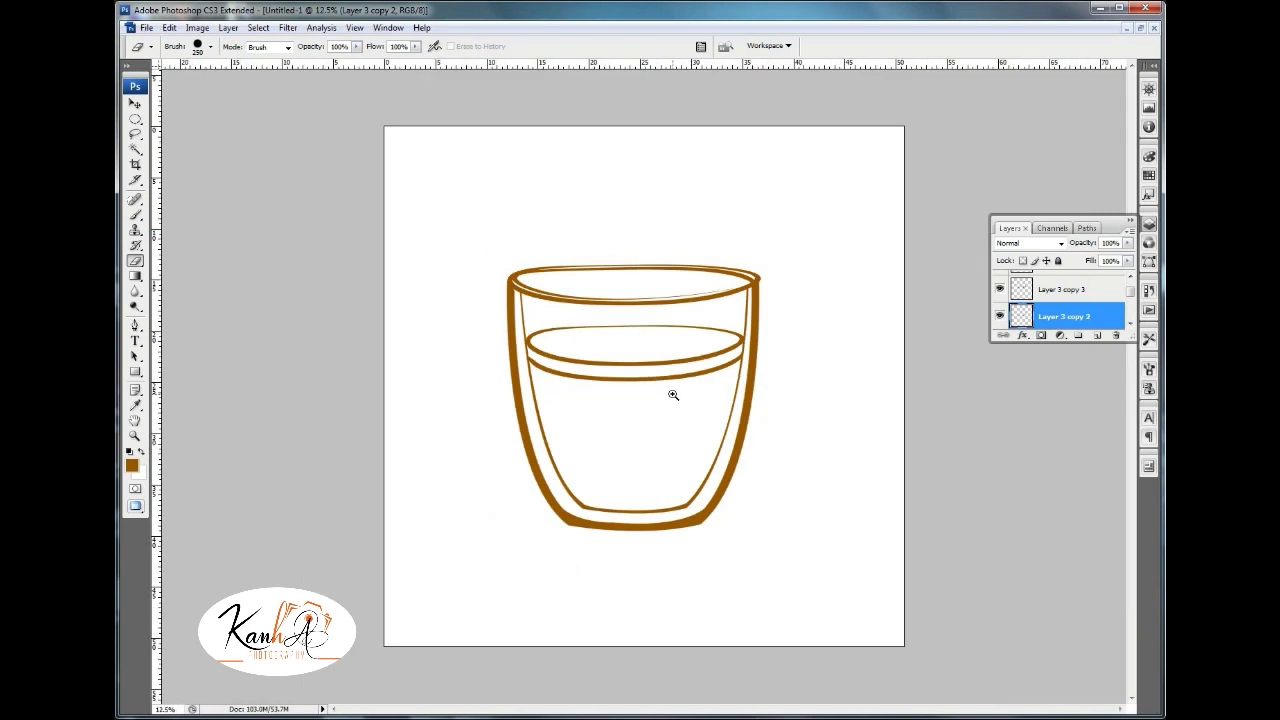
click(670, 392)
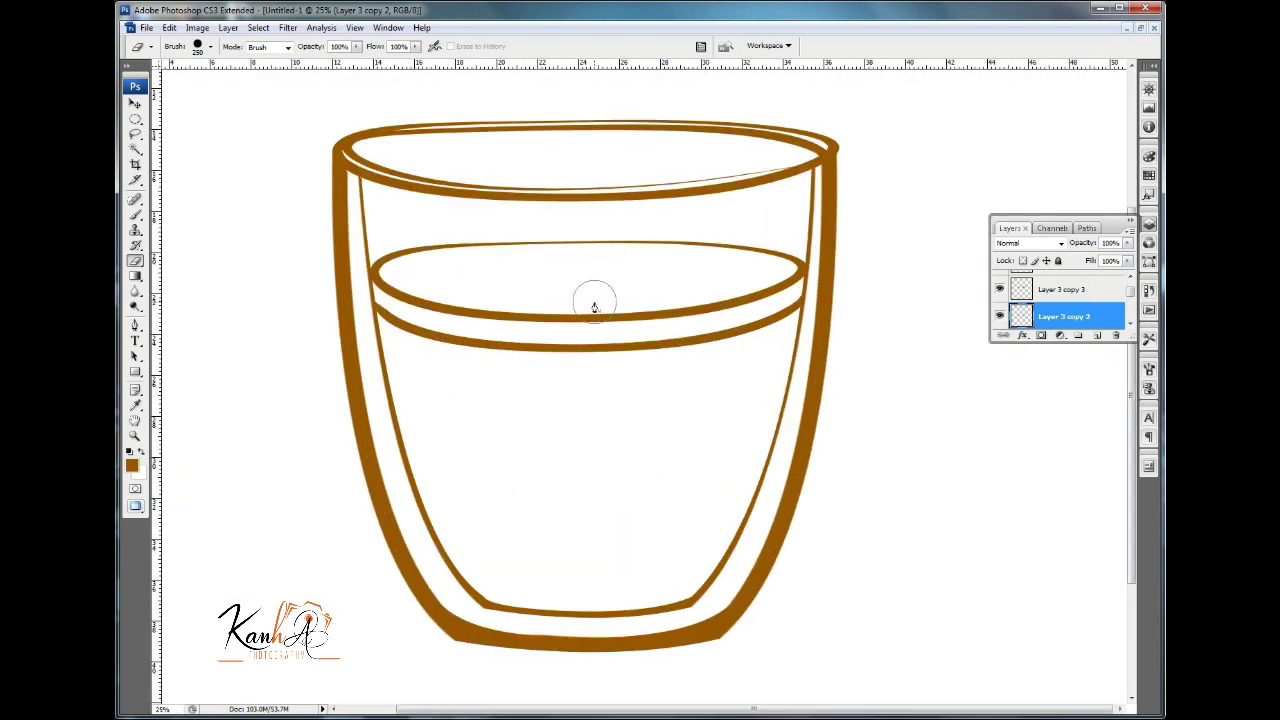
key(p)
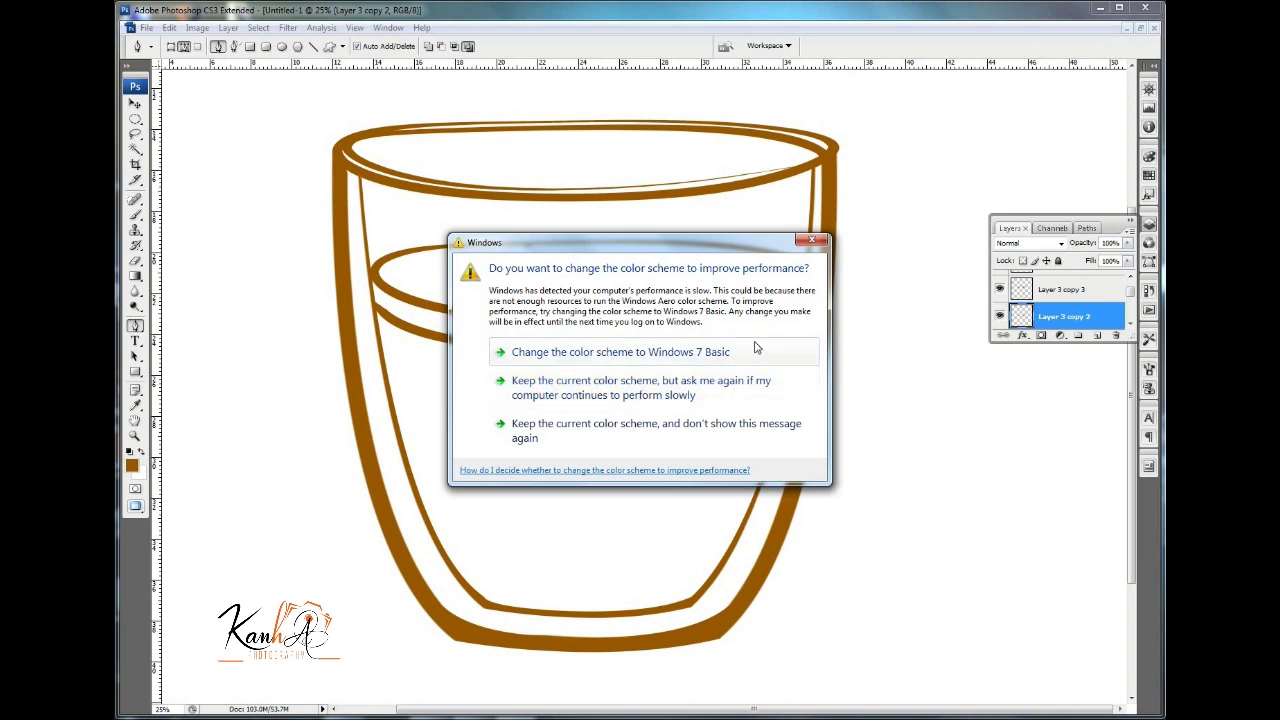
Dismiss the Windows colour-scheme prompt.
click(812, 244)
scroll(623, 331, down, 2)
scroll(623, 331, up, 1)
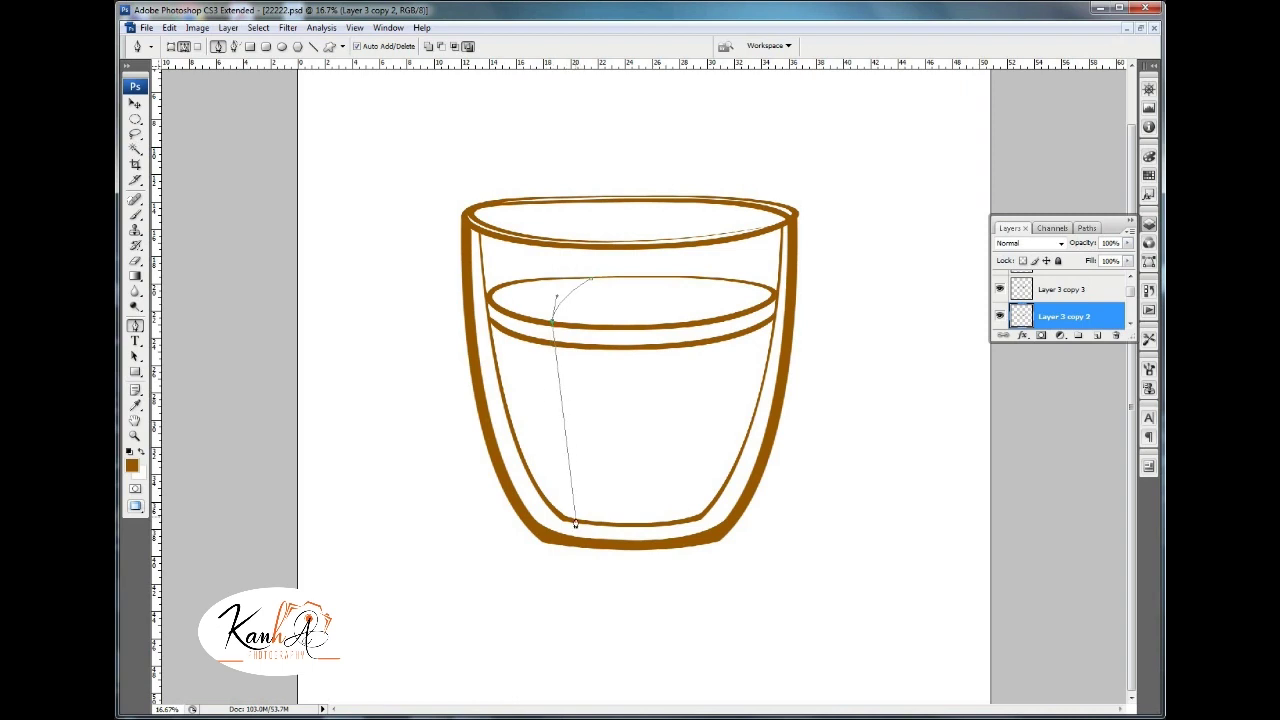
Extend the Pen path along the glass bottom and up to the liquid surface.
drag(576, 517, 636, 614)
key(ctrl+z)
drag(578, 519, 640, 645)
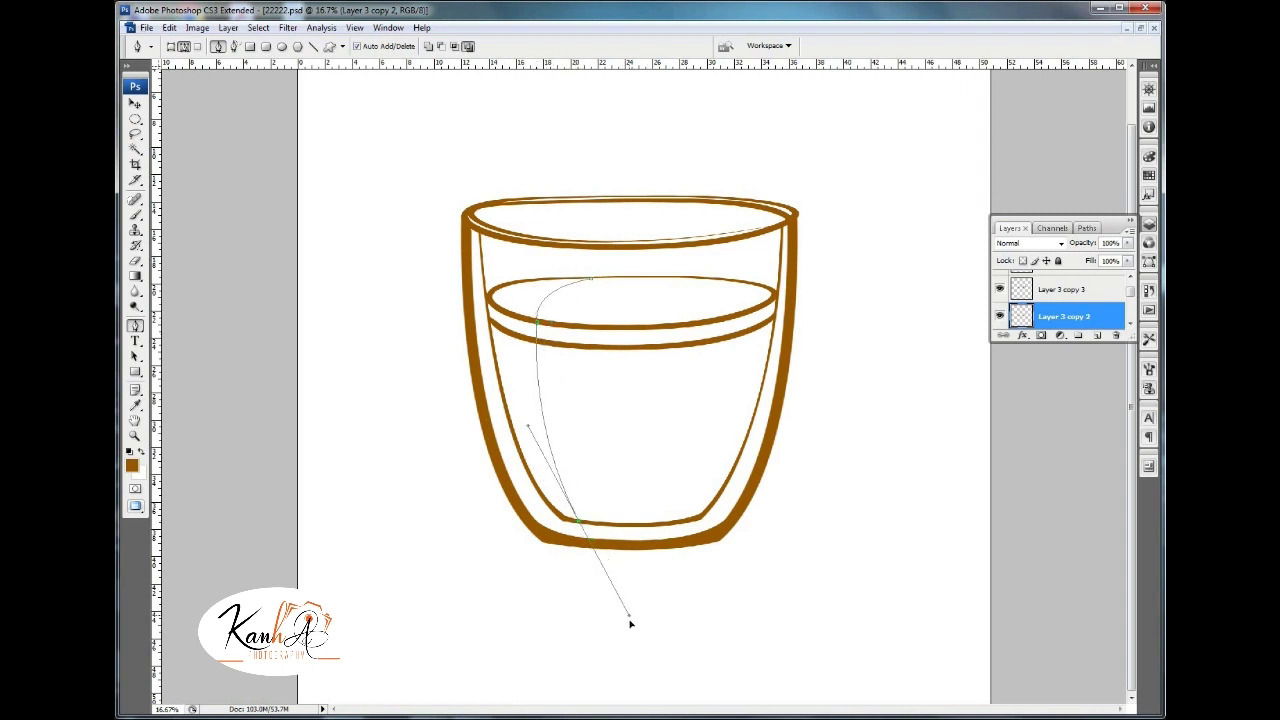
alt+click(577, 525)
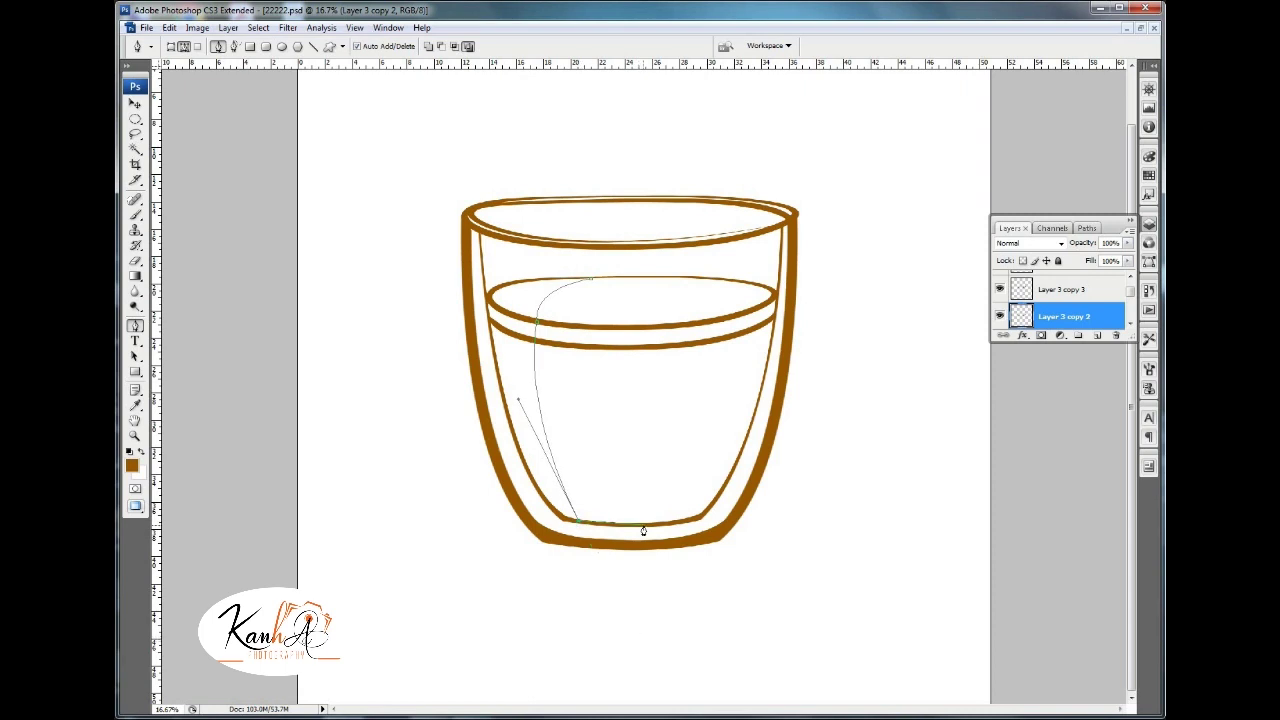
click(690, 522)
drag(588, 279, 441, 287)
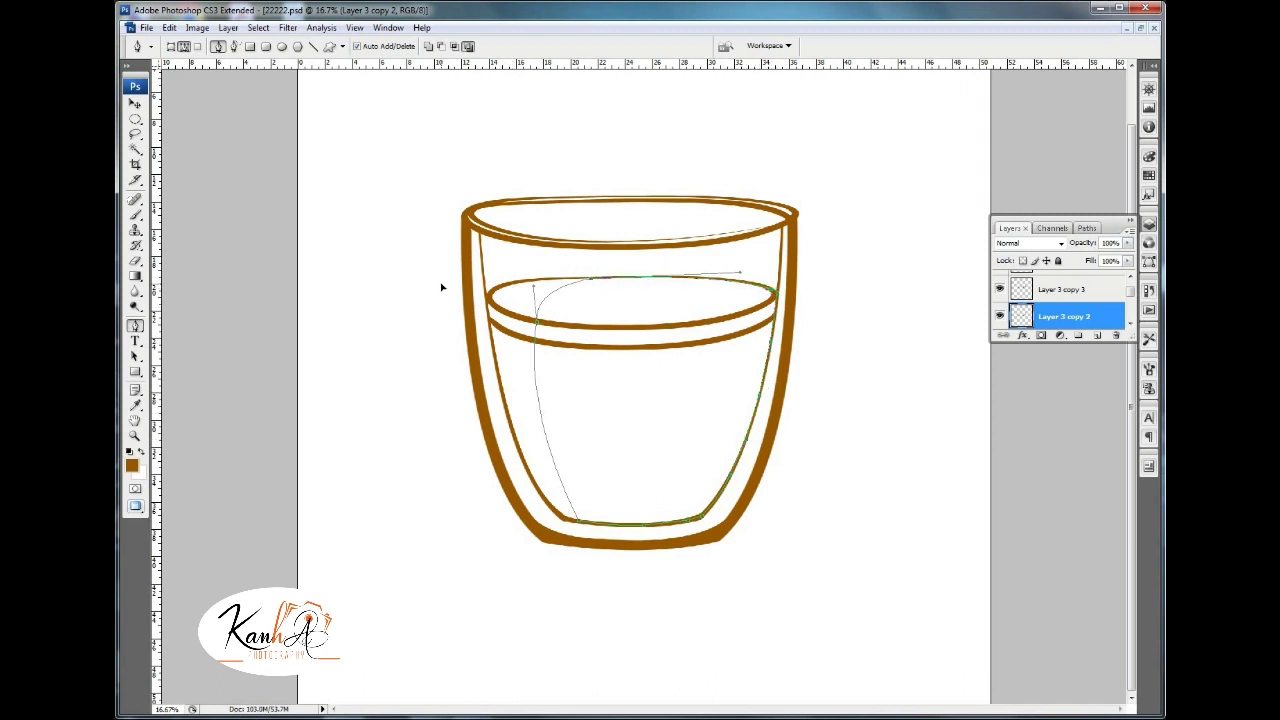
Close the coffee path, convert it to a selection, and add new Layer 4.
right_click(636, 328)
click(680, 374)
key(Return)
scroll(594, 346, up, 1)
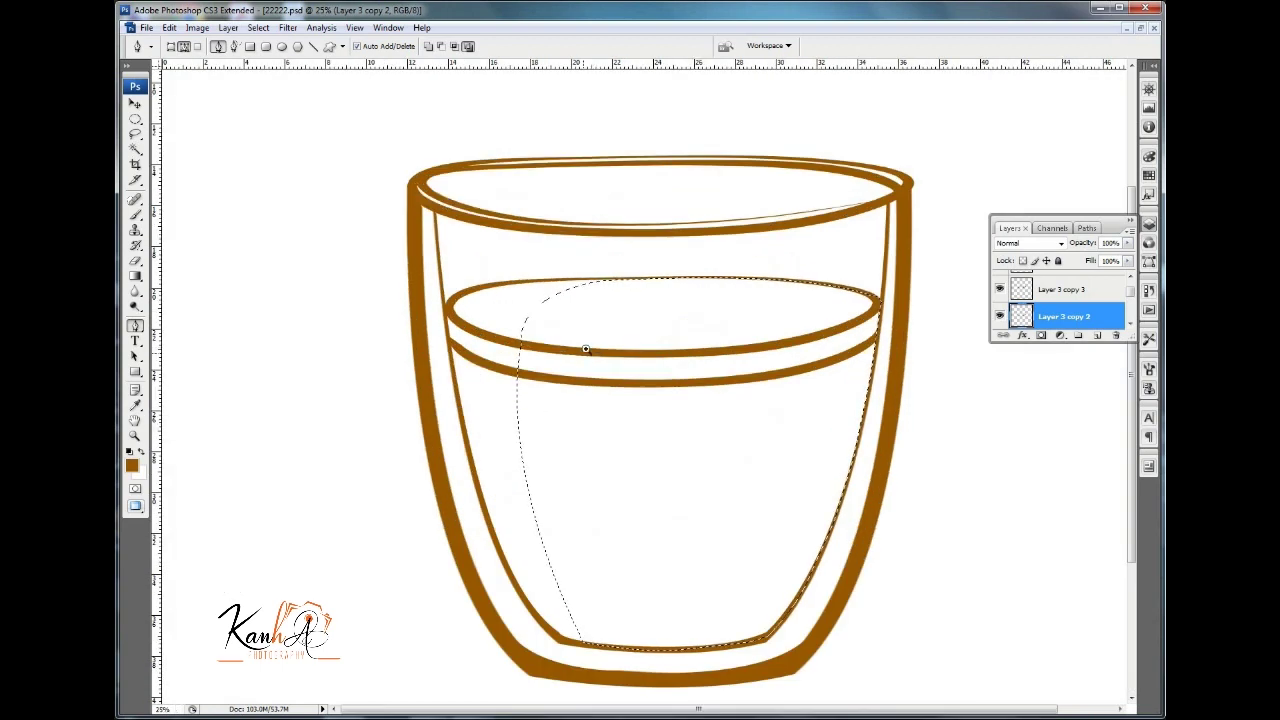
key(ctrl+shift+alt+n)
Fill the coffee selection with #4a1001 and move Layer 4 below the surface ring.
key(i)
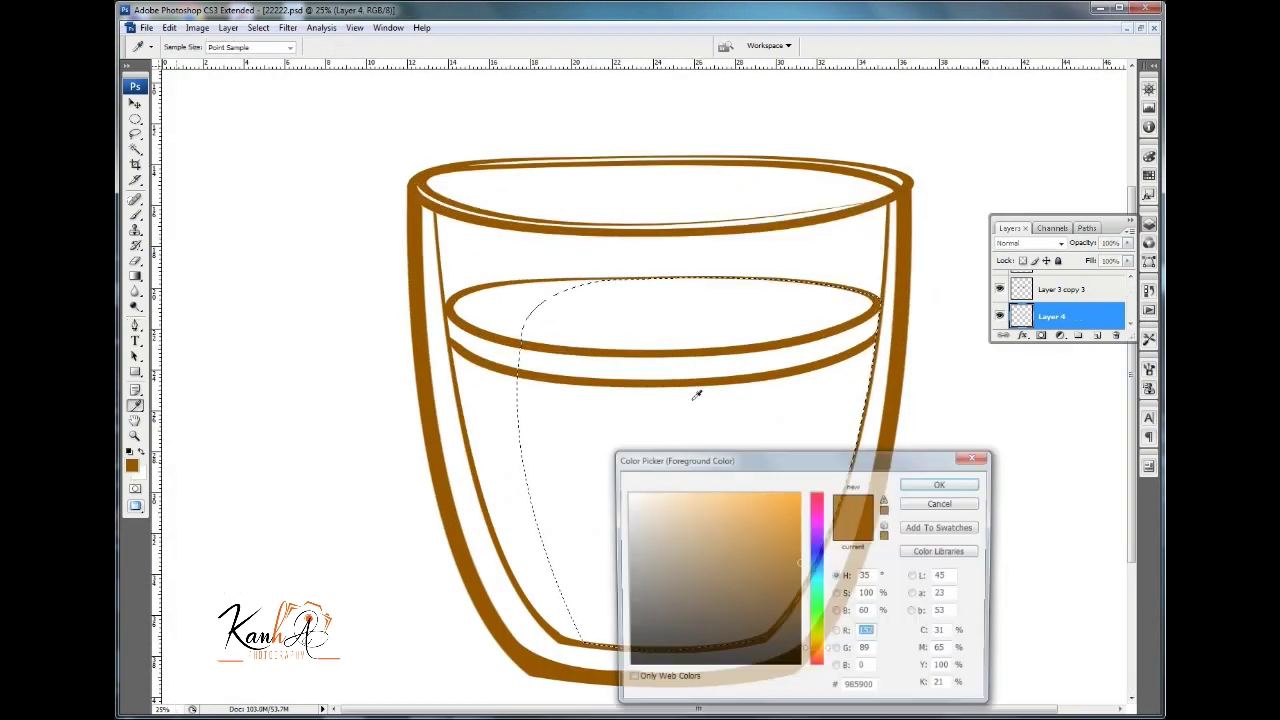
drag(803, 612, 799, 625)
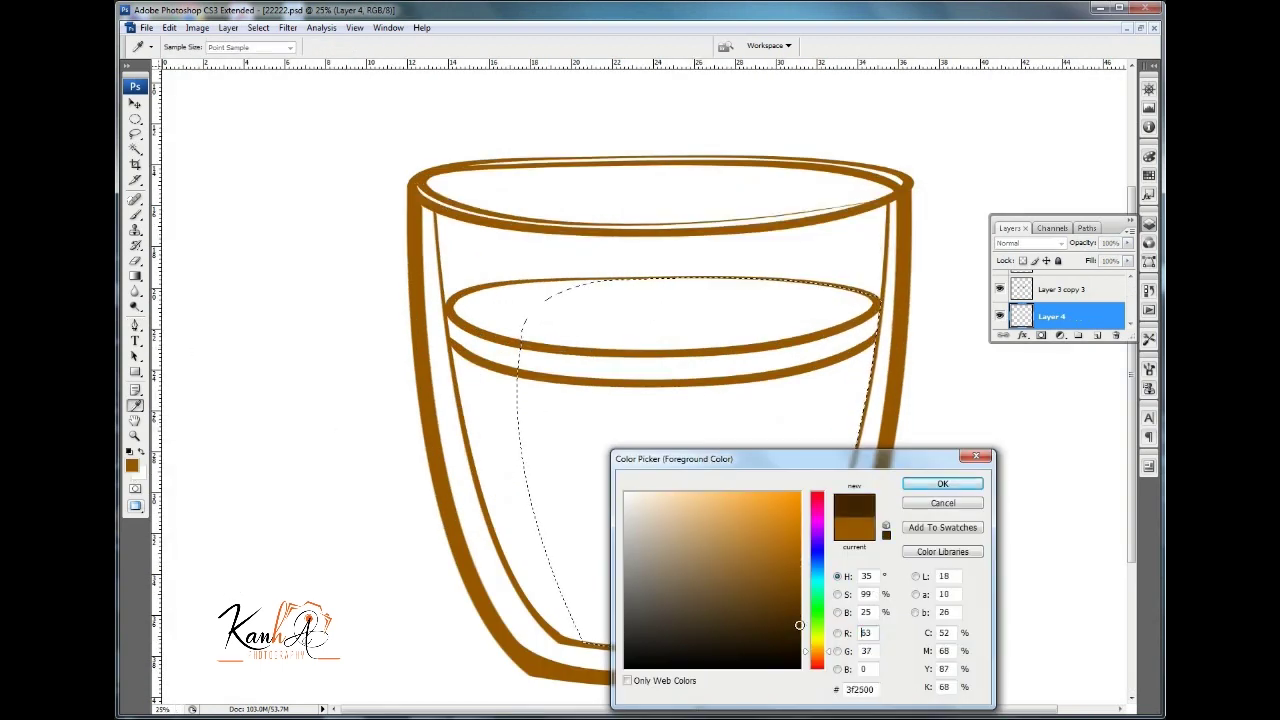
click(819, 662)
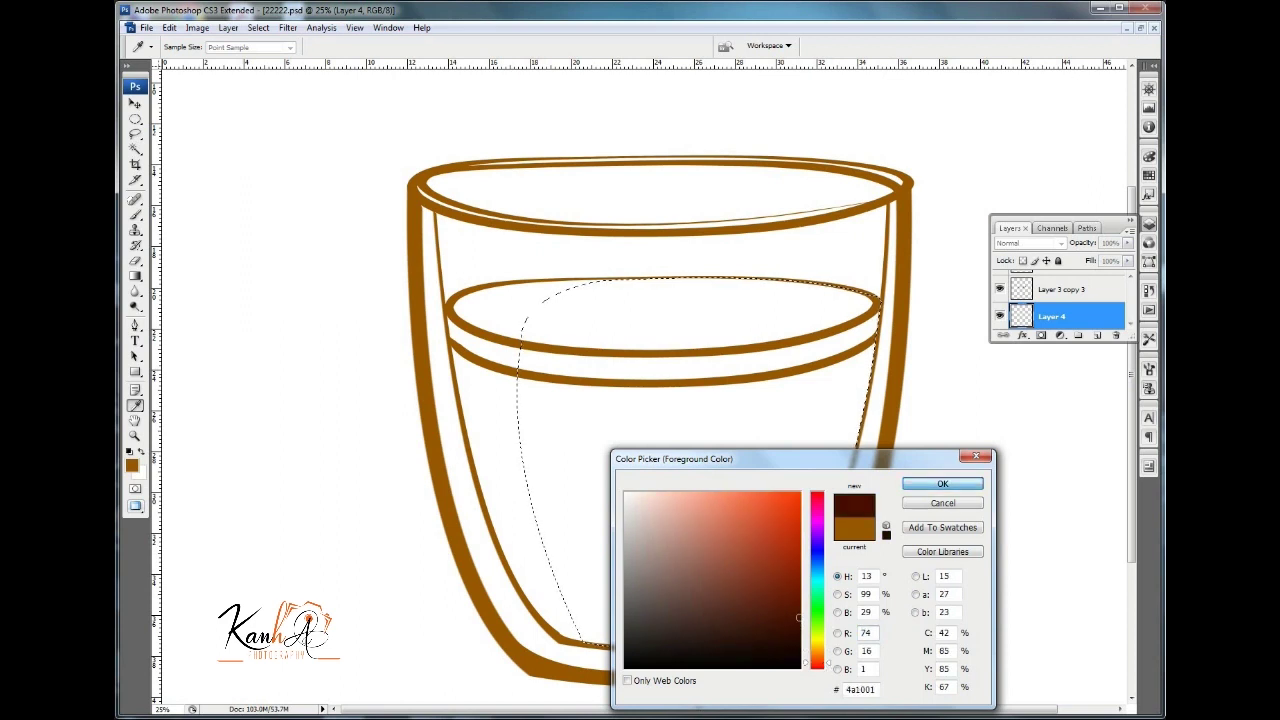
click(942, 483)
key(p)
key(alt+BackSpace)
key(ctrl+d)
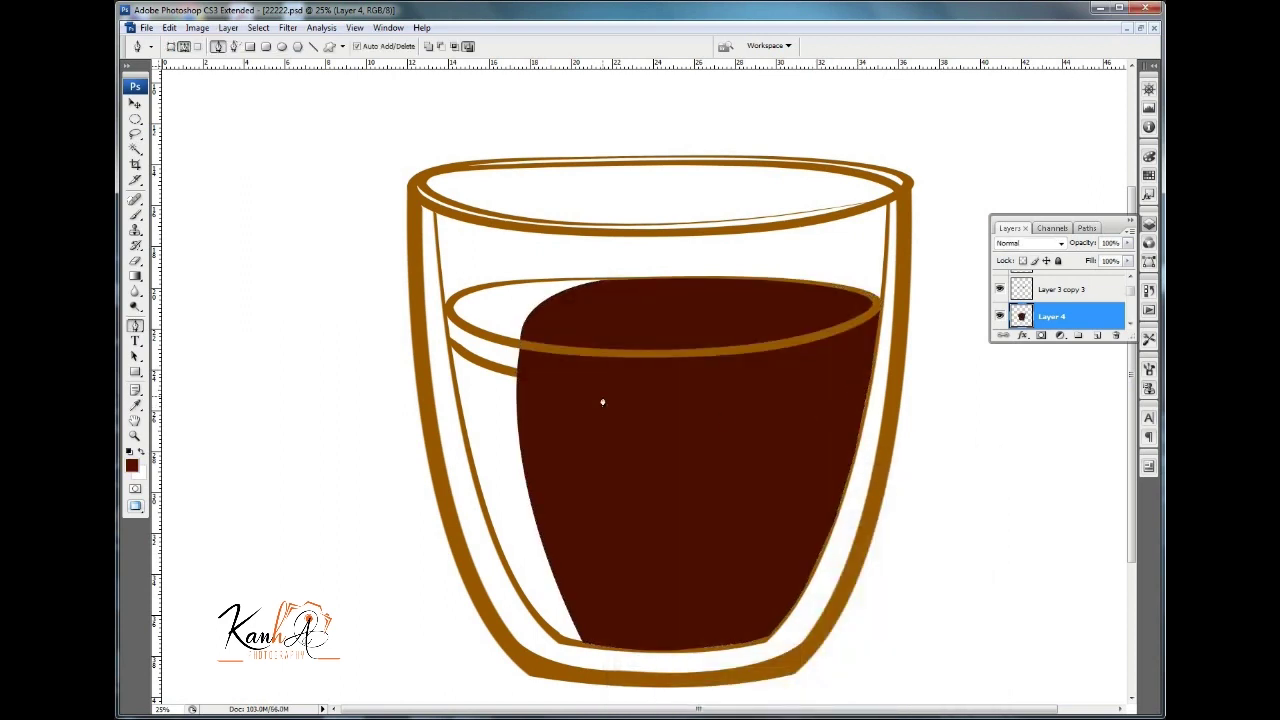
key(ctrl+bracketleft)
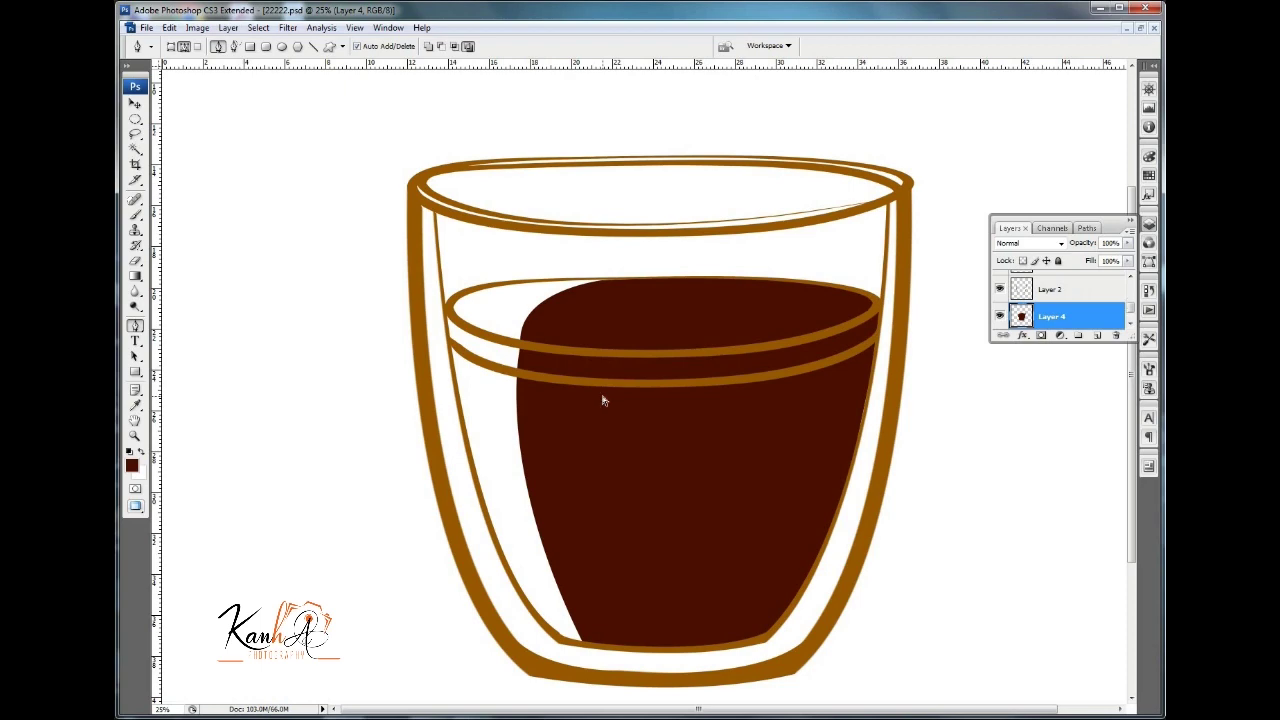
key(ctrl+minus)
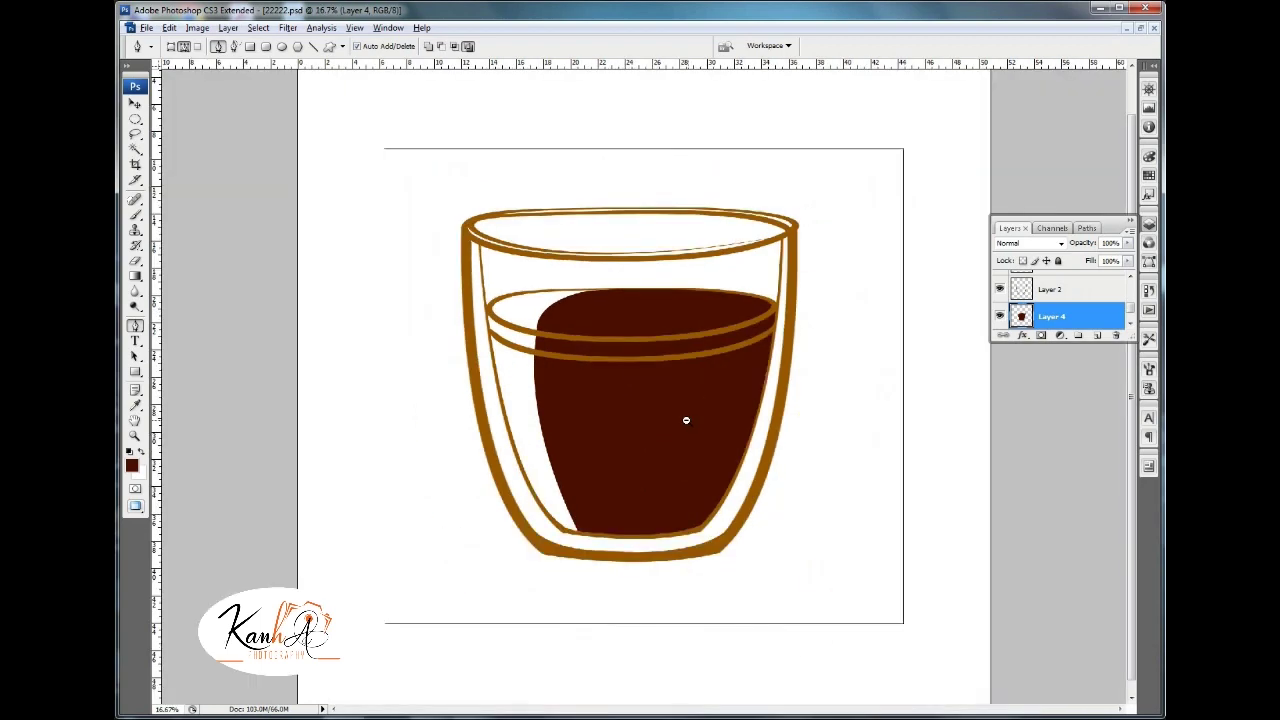
key(ctrl+equal)
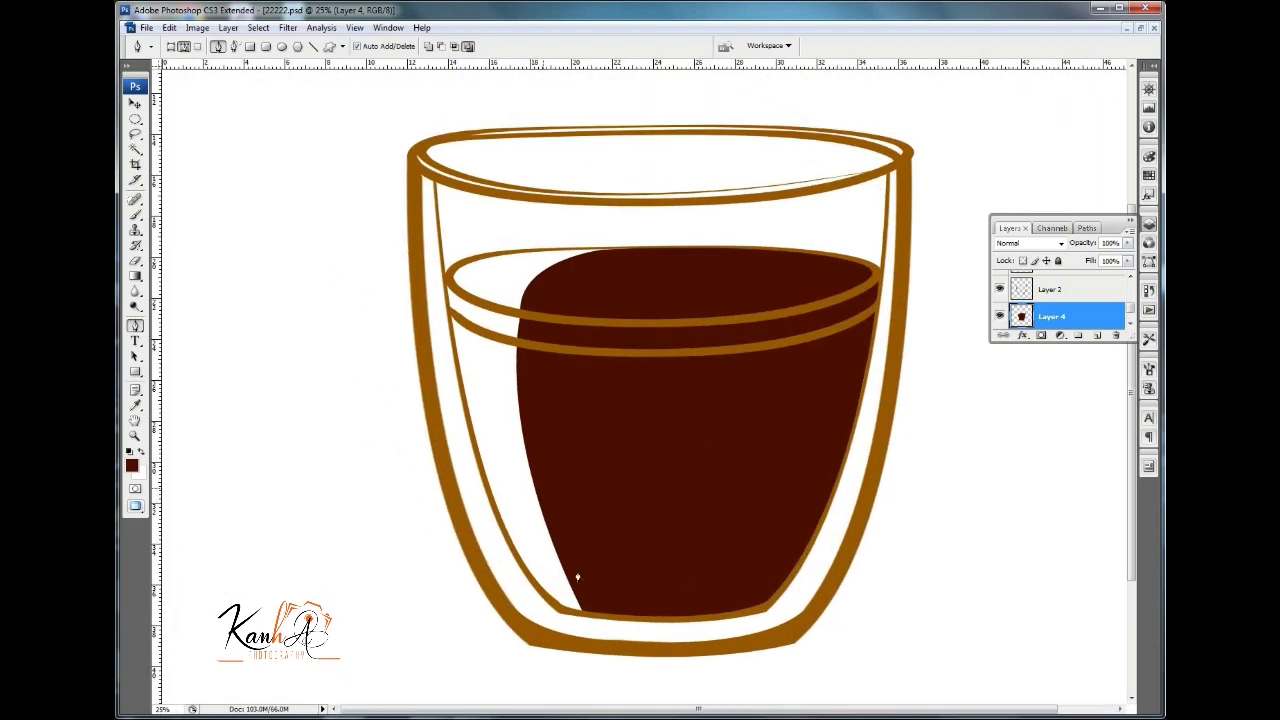
Draw a Pen path around the liquid and turn it into a selection.
click(590, 617)
drag(628, 246, 910, 252)
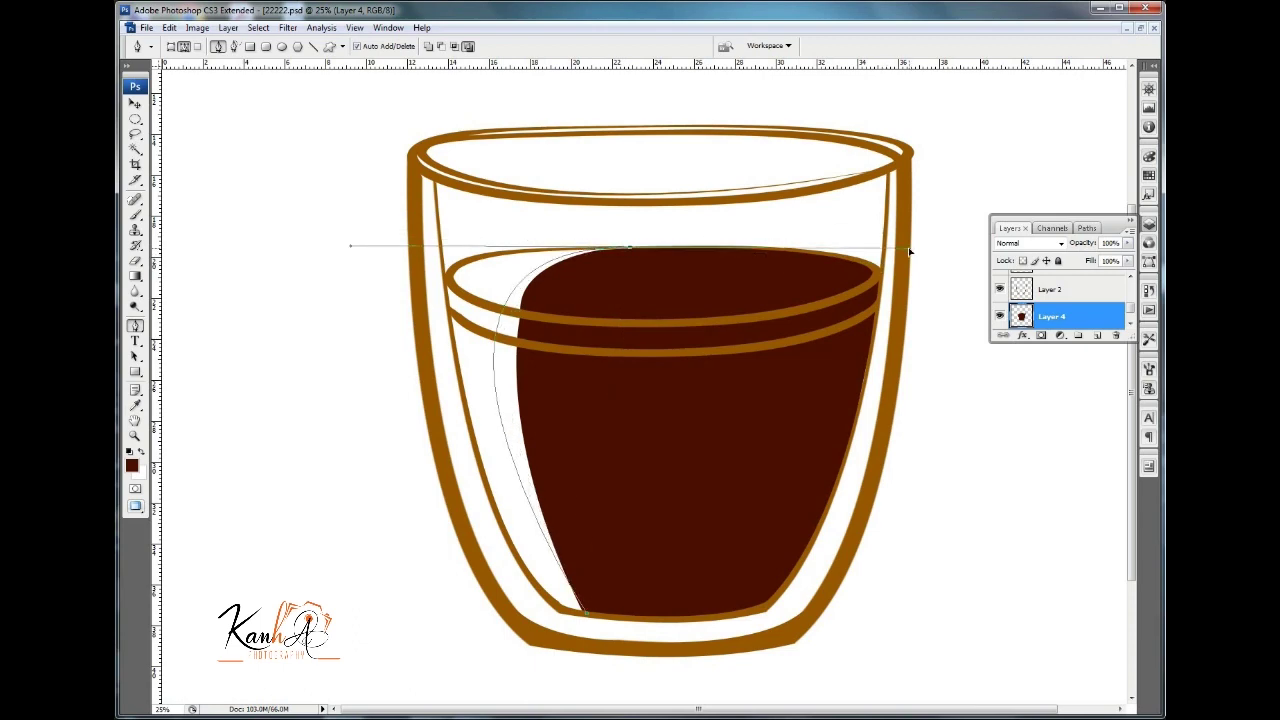
click(590, 617)
right_click(605, 497)
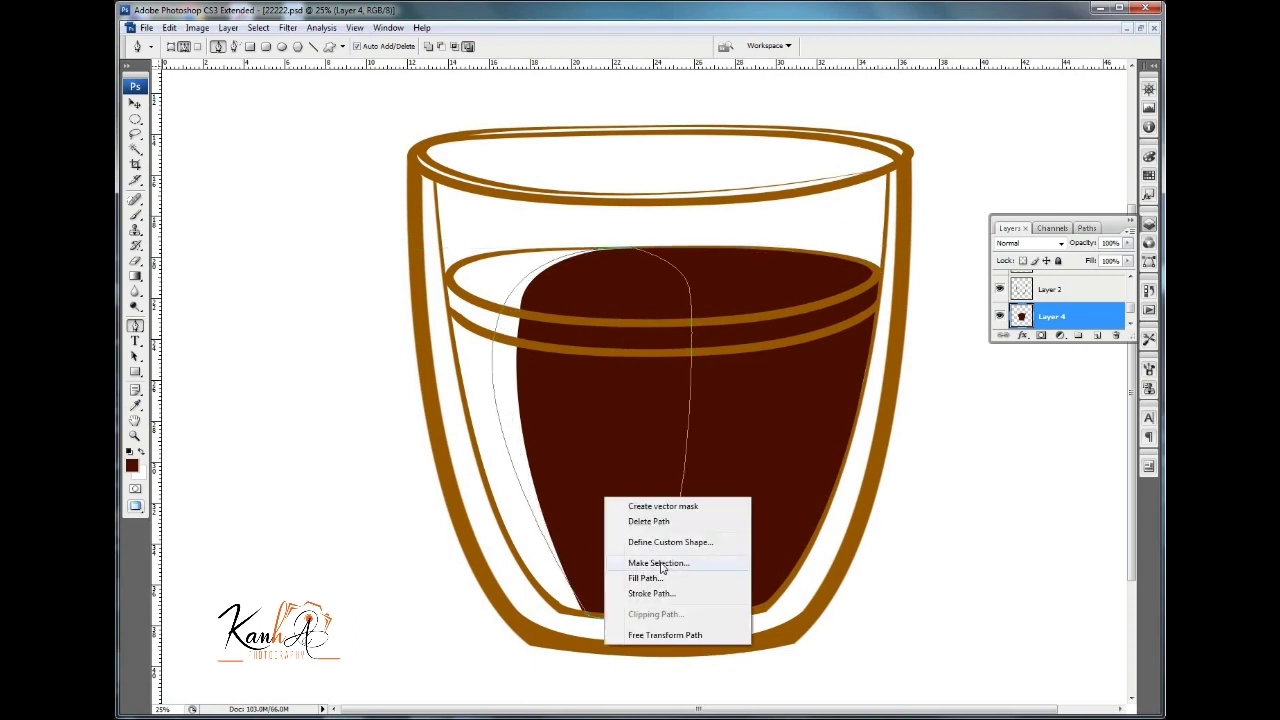
click(660, 563)
click(834, 215)
key(ctrl+minus)
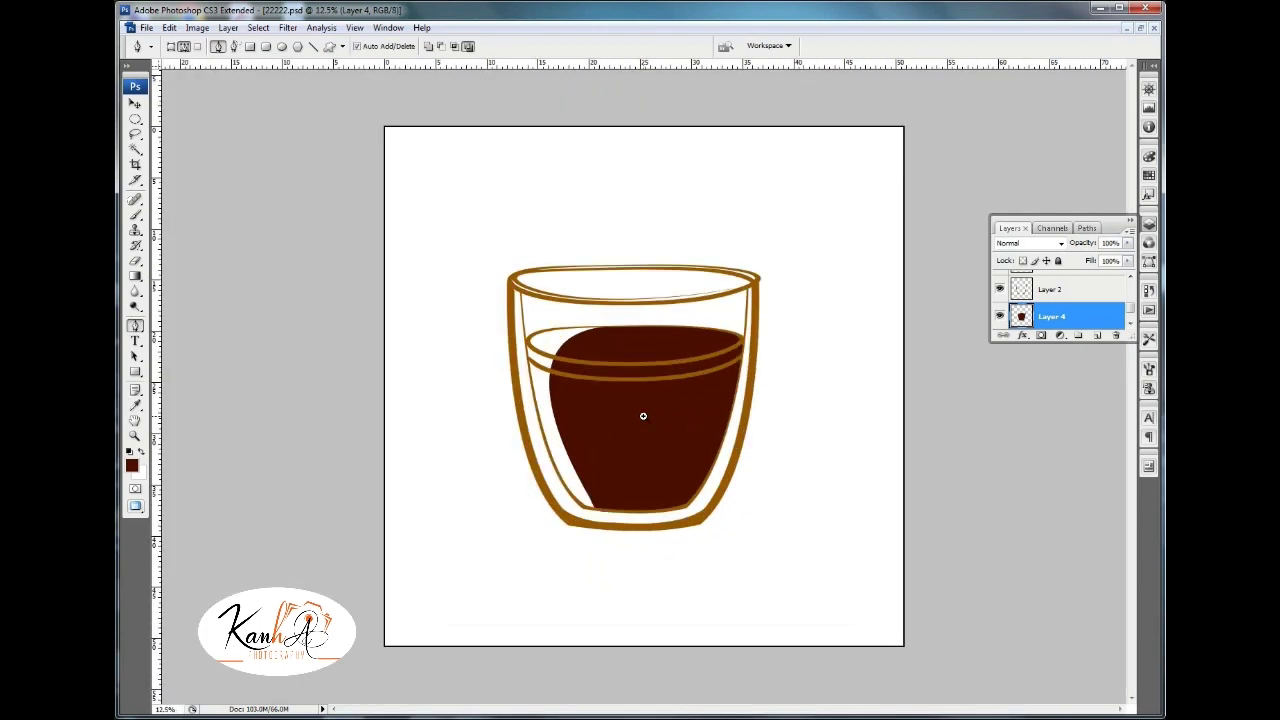
key(ctrl+plus)
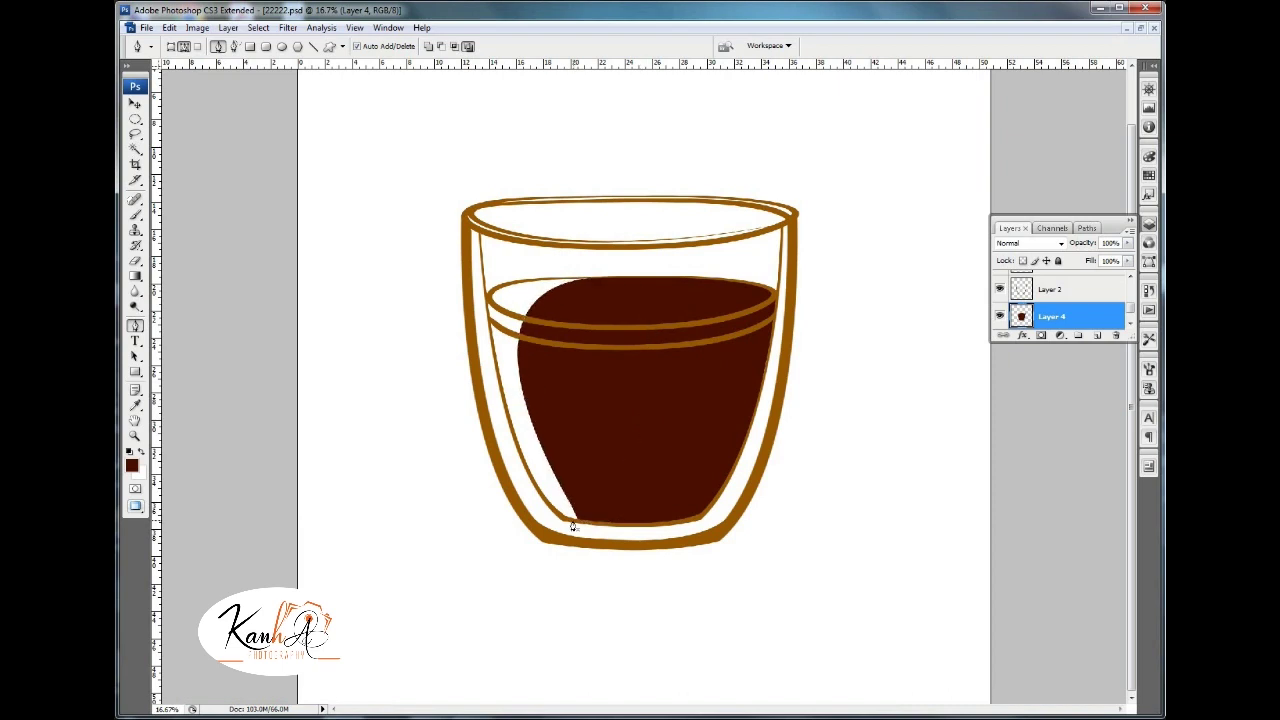
Trace a highlight path along the coffee's left edge, select it, then deselect.
click(573, 522)
drag(518, 357, 516, 273)
click(573, 522)
right_click(570, 478)
click(620, 527)
click(914, 265)
right_click(536, 410)
click(606, 470)
key(ctrl+d)
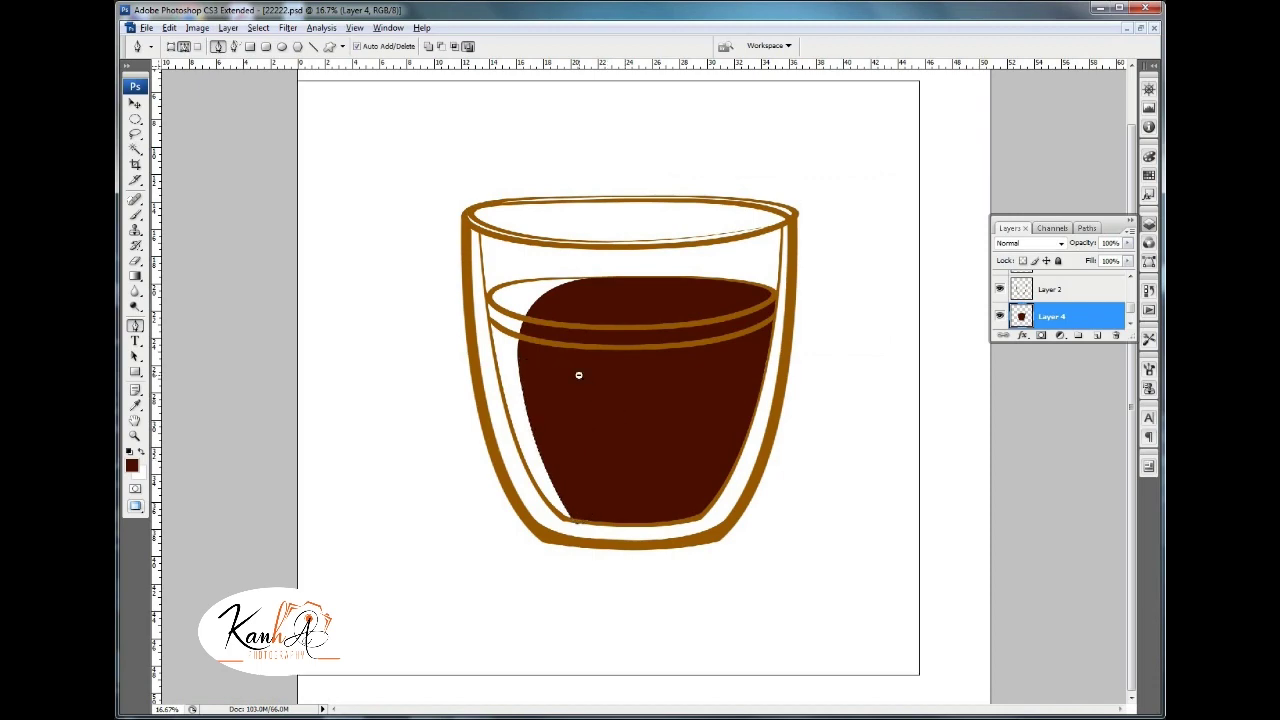
key(ctrl+minus)
key(ctrl+plus)
key(ctrl+plus)
Pick the Lasso tool and duplicate the coffee fill to Layer 4 copy.
key(l)
ctrl+click(694, 360)
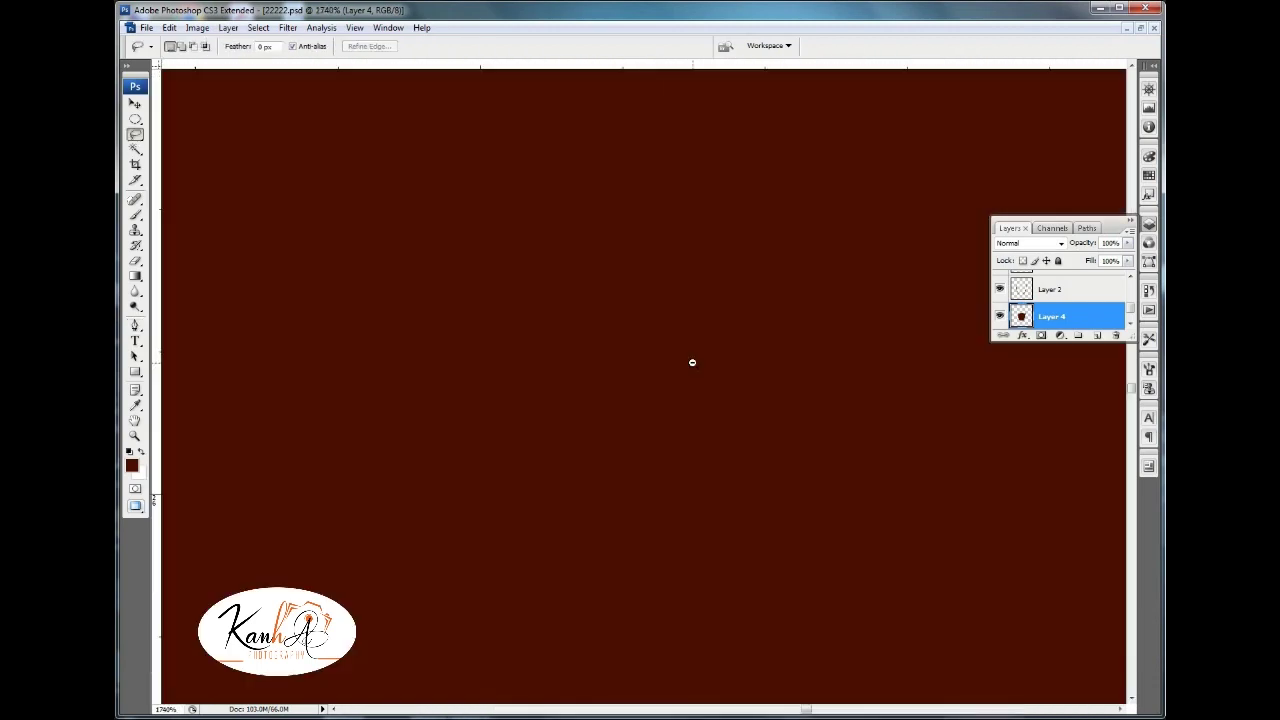
key(ctrl+j)
key(ctrl+minus)
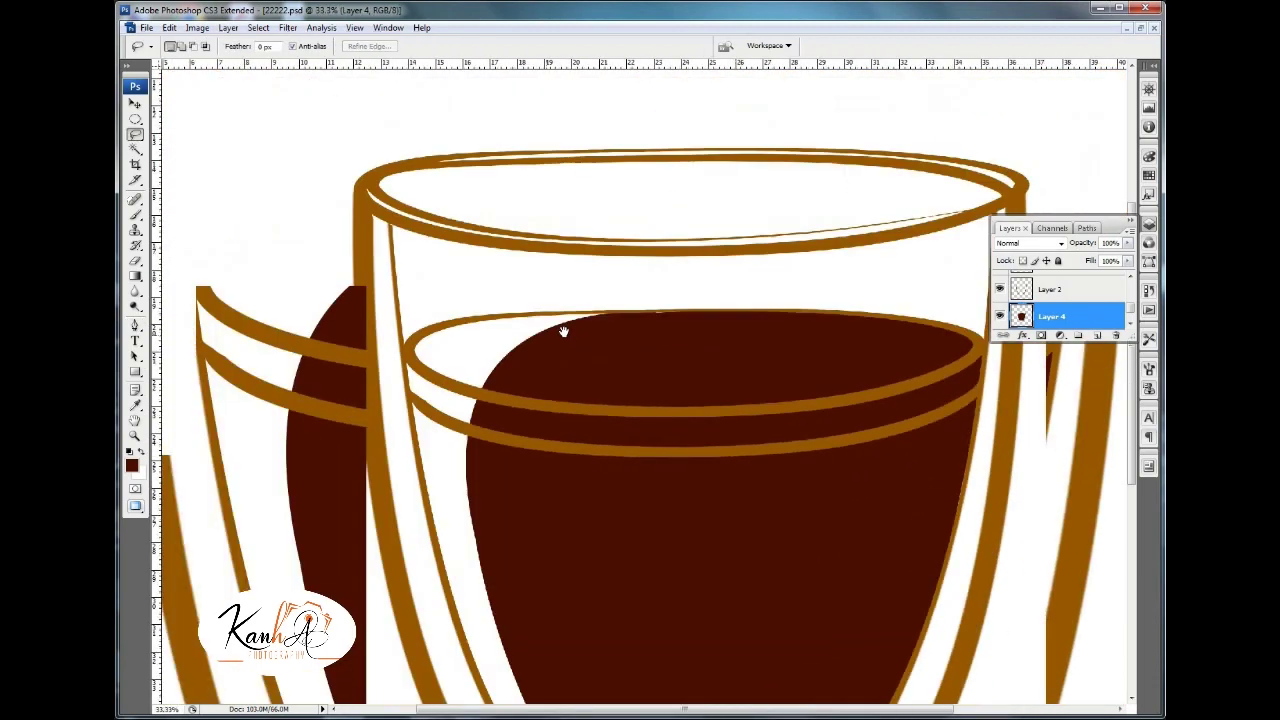
Give Layer 4 copy a dark brown Color Overlay layer style for the coffee.
double_click(1108, 319)
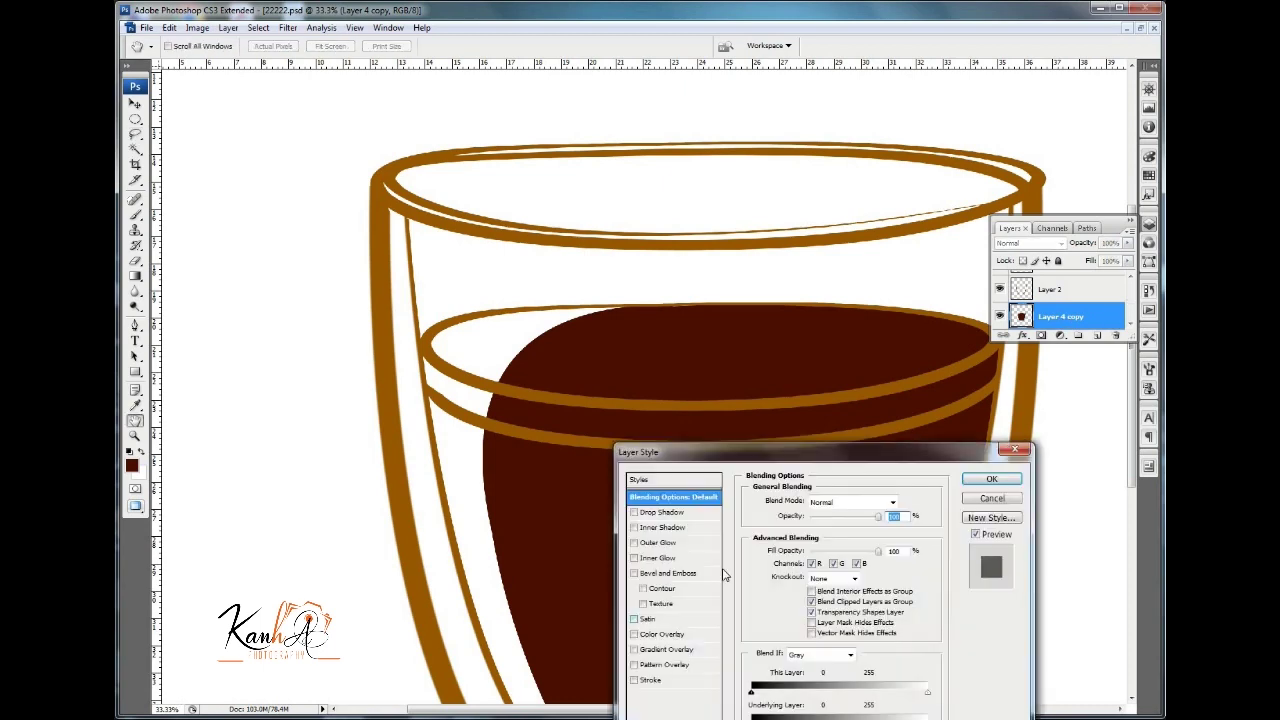
drag(743, 449, 263, 108)
click(189, 288)
click(418, 156)
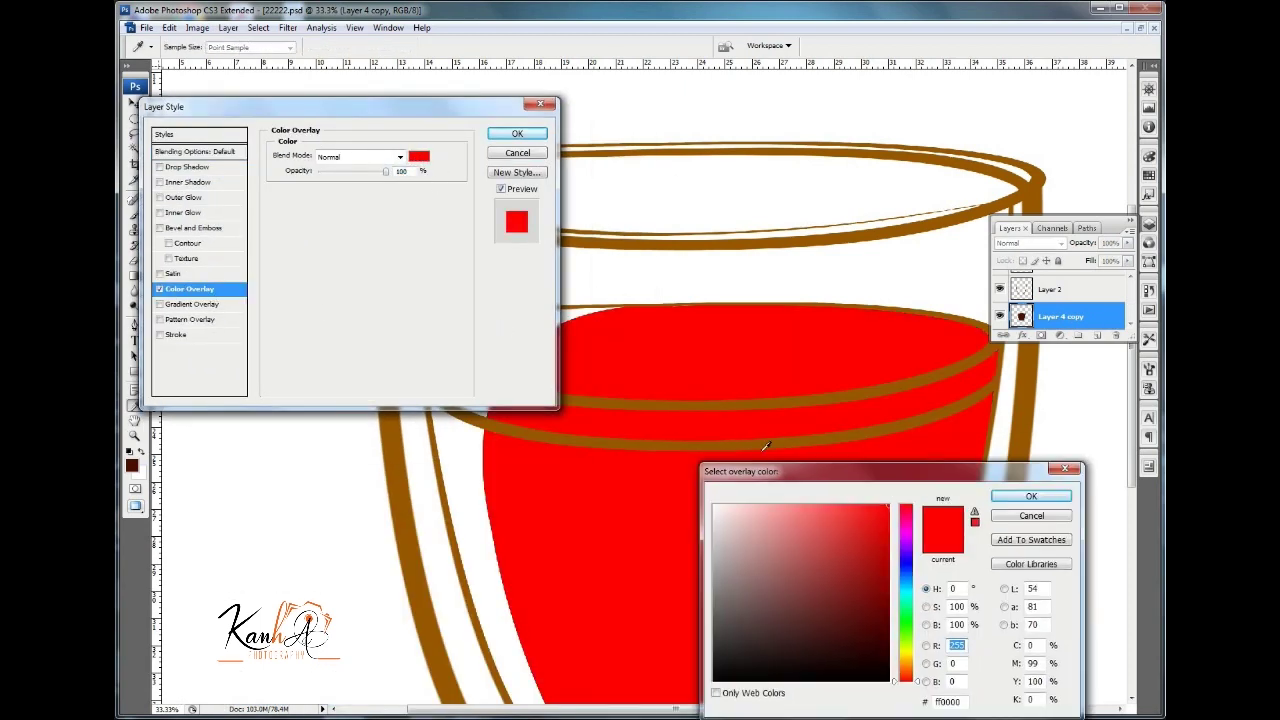
click(655, 400)
click(886, 562)
click(910, 661)
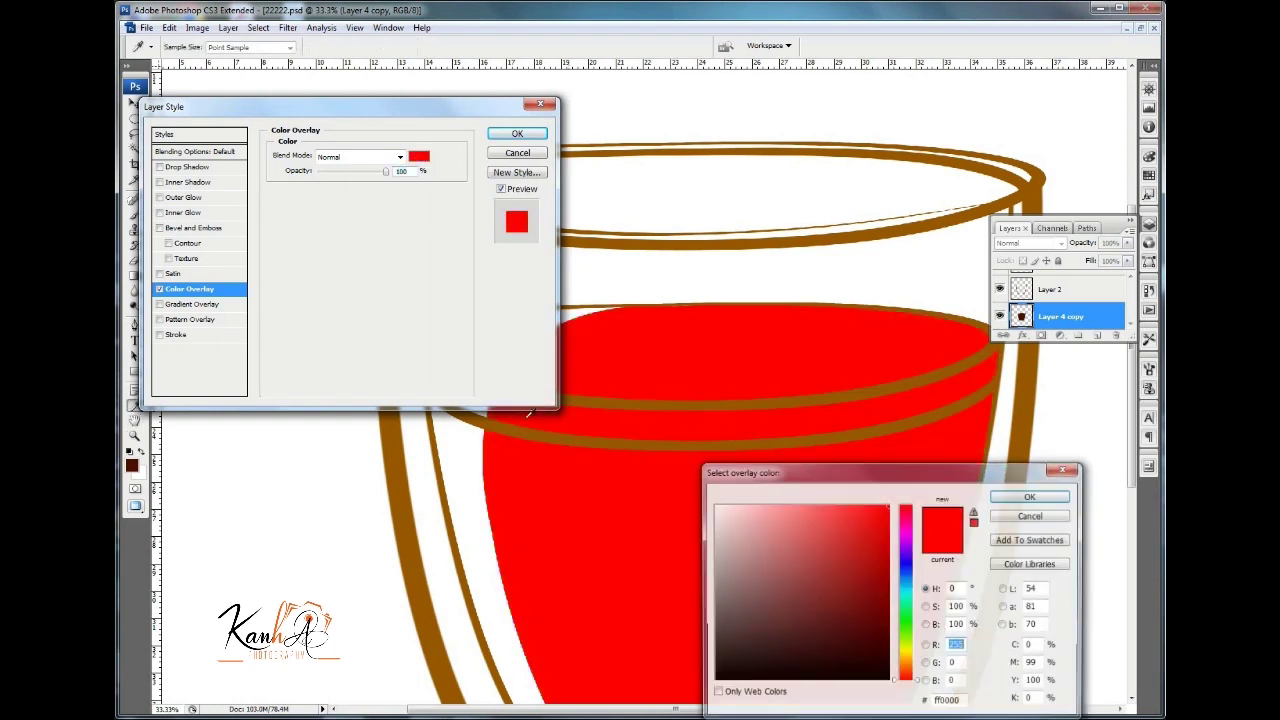
drag(905, 603, 905, 663)
click(888, 596)
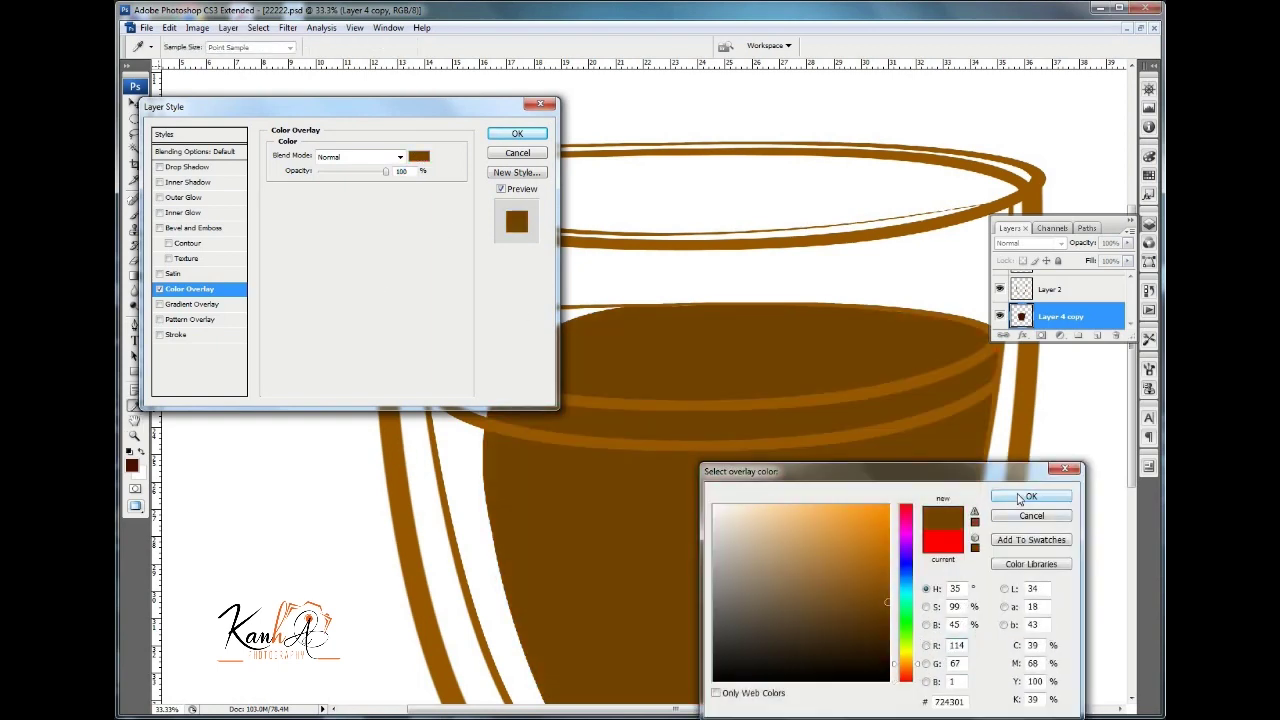
click(869, 594)
click(883, 604)
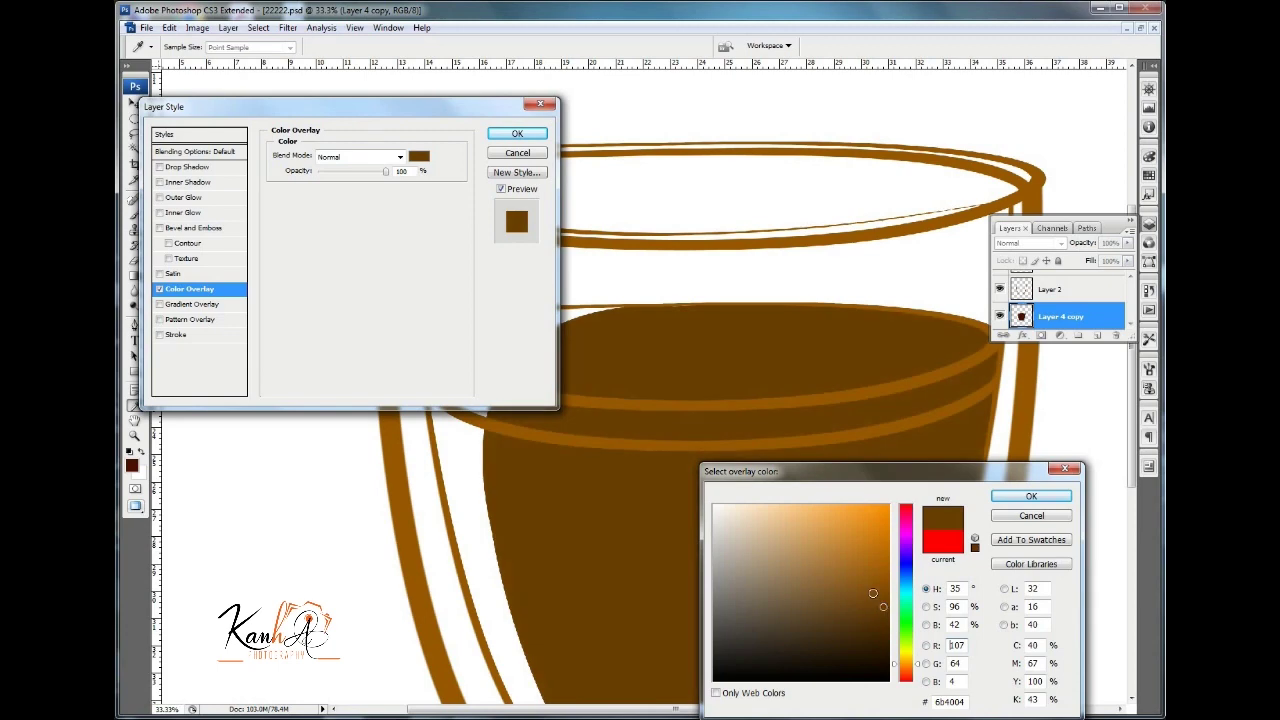
click(850, 571)
click(1002, 491)
click(517, 133)
Duplicate the coffee layer and change the copy's Color Overlay to light peach.
key(ctrl+j)
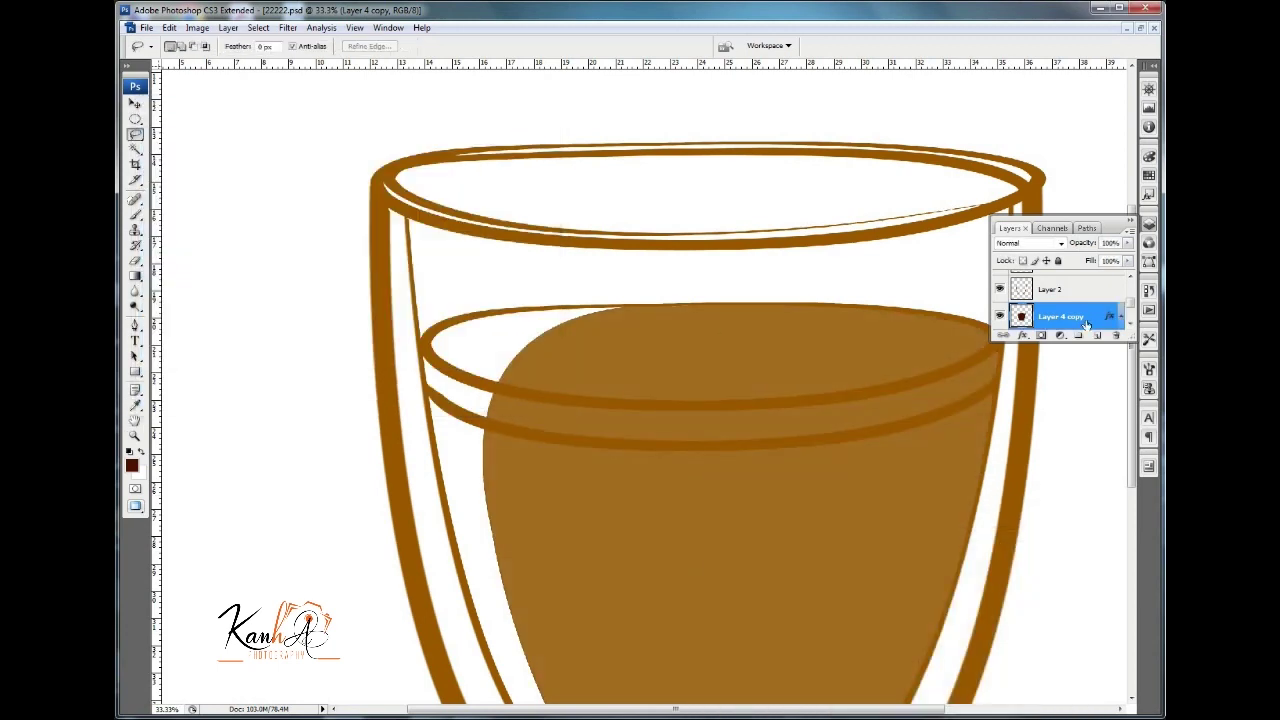
double_click(1068, 322)
click(416, 157)
click(786, 509)
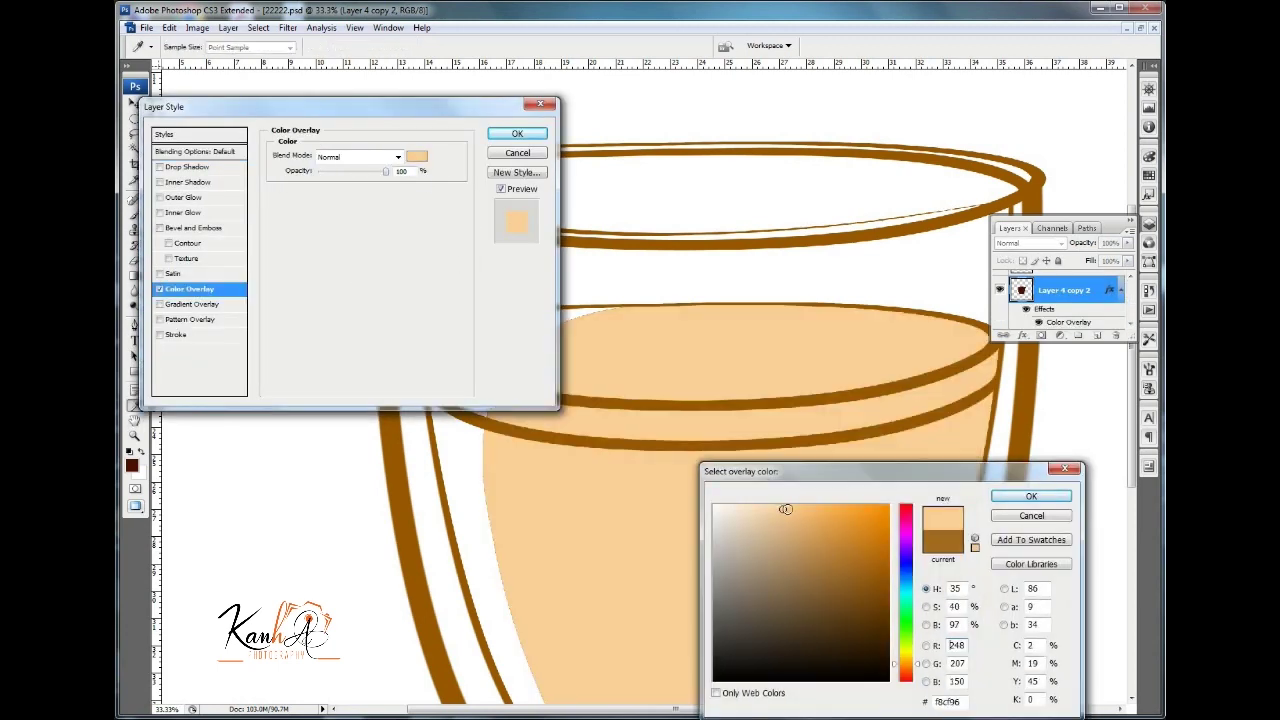
click(798, 520)
click(1031, 496)
key(Return)
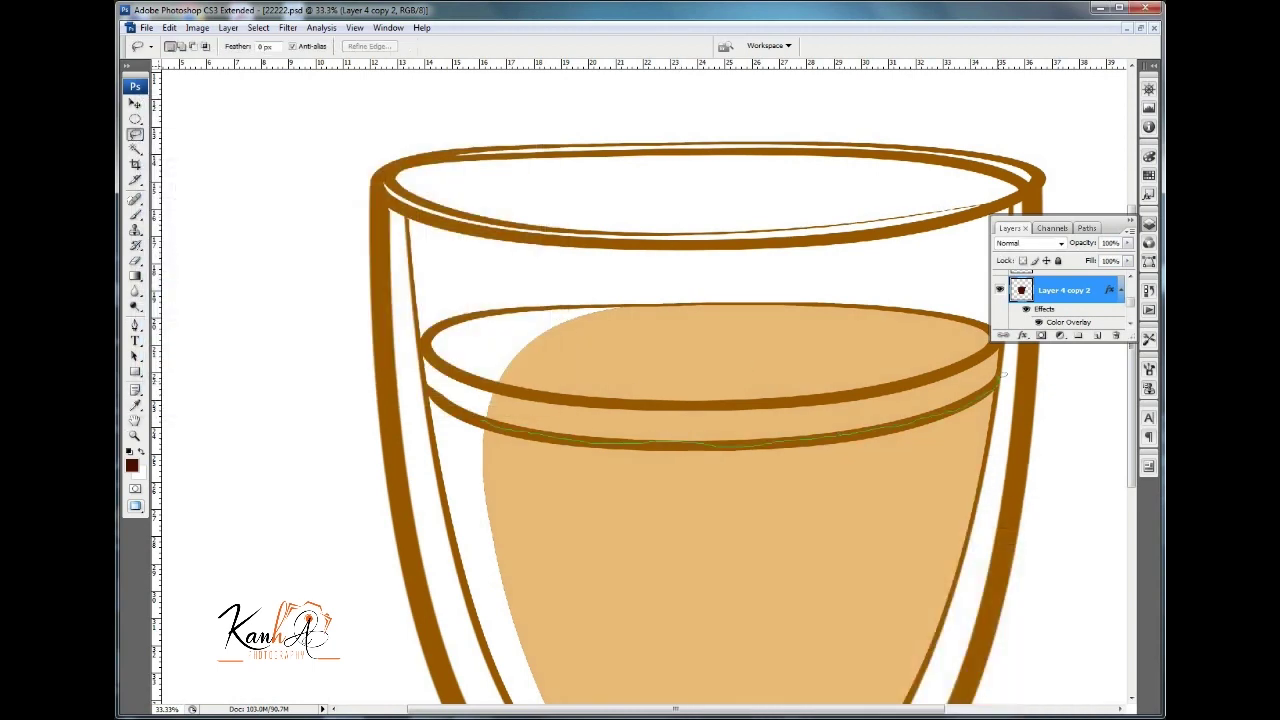
Delete the peach fill below the surface so only a foam band remains.
scroll(640, 400, down, 5)
key(Delete)
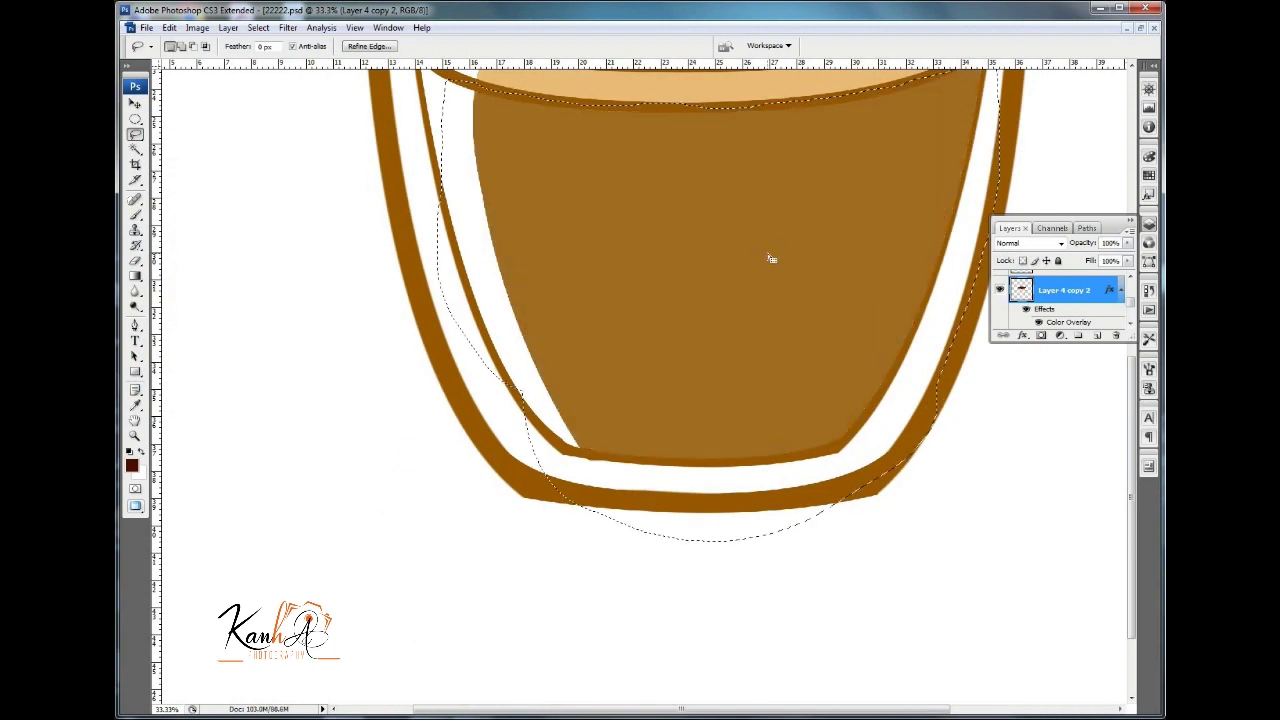
scroll(760, 416, up, 5)
key(Delete)
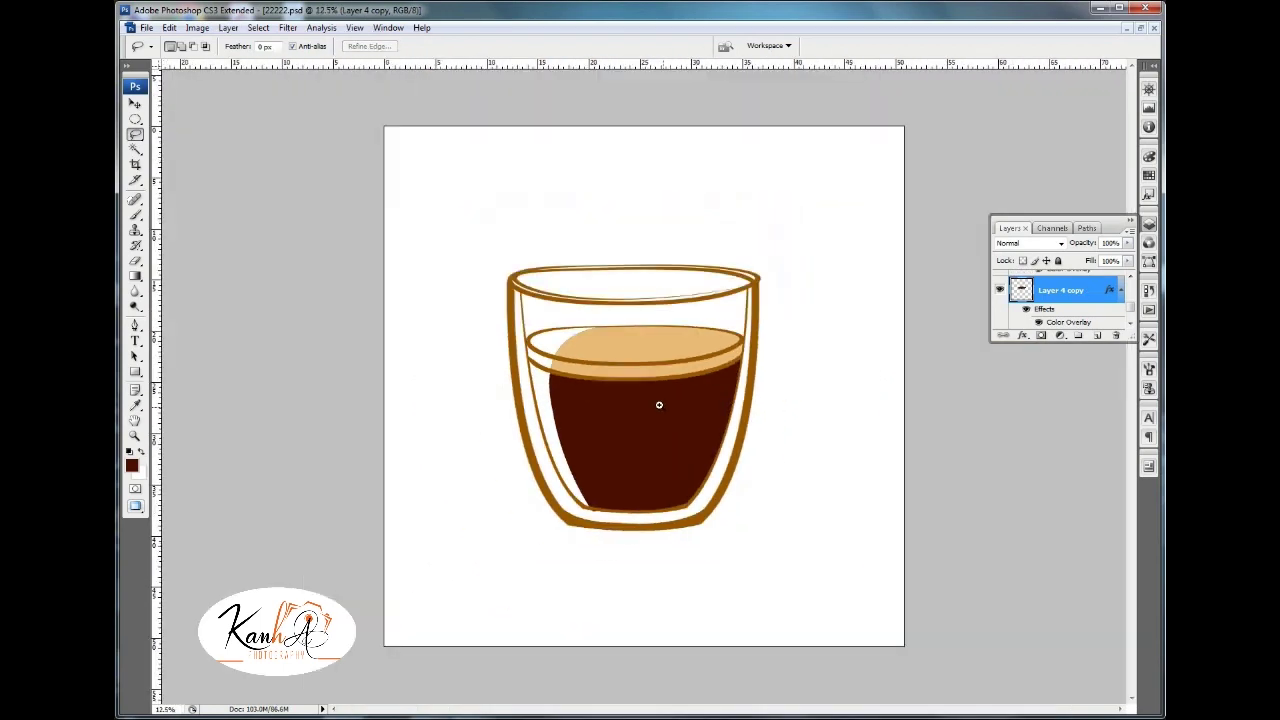
Darken the band just beneath the peach foam on the layer below.
key(ctrl+plus)
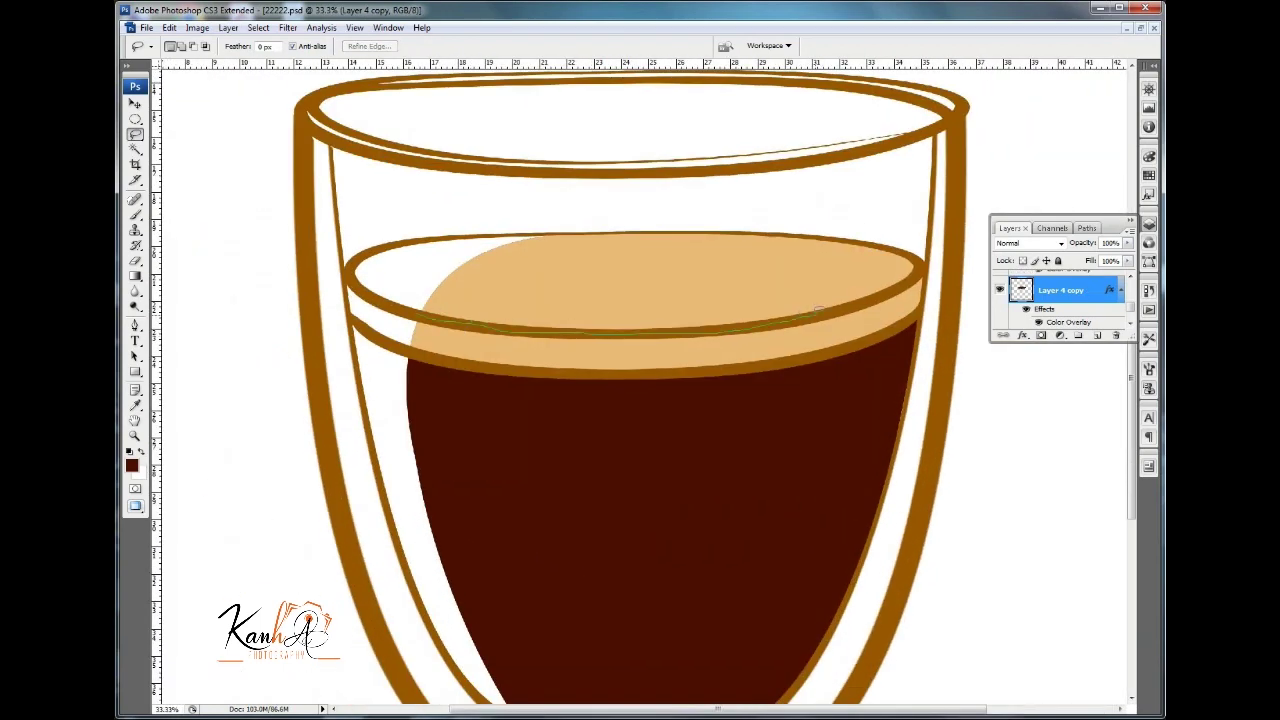
key(alt+bracketright)
key(Delete)
key(ctrl+d)
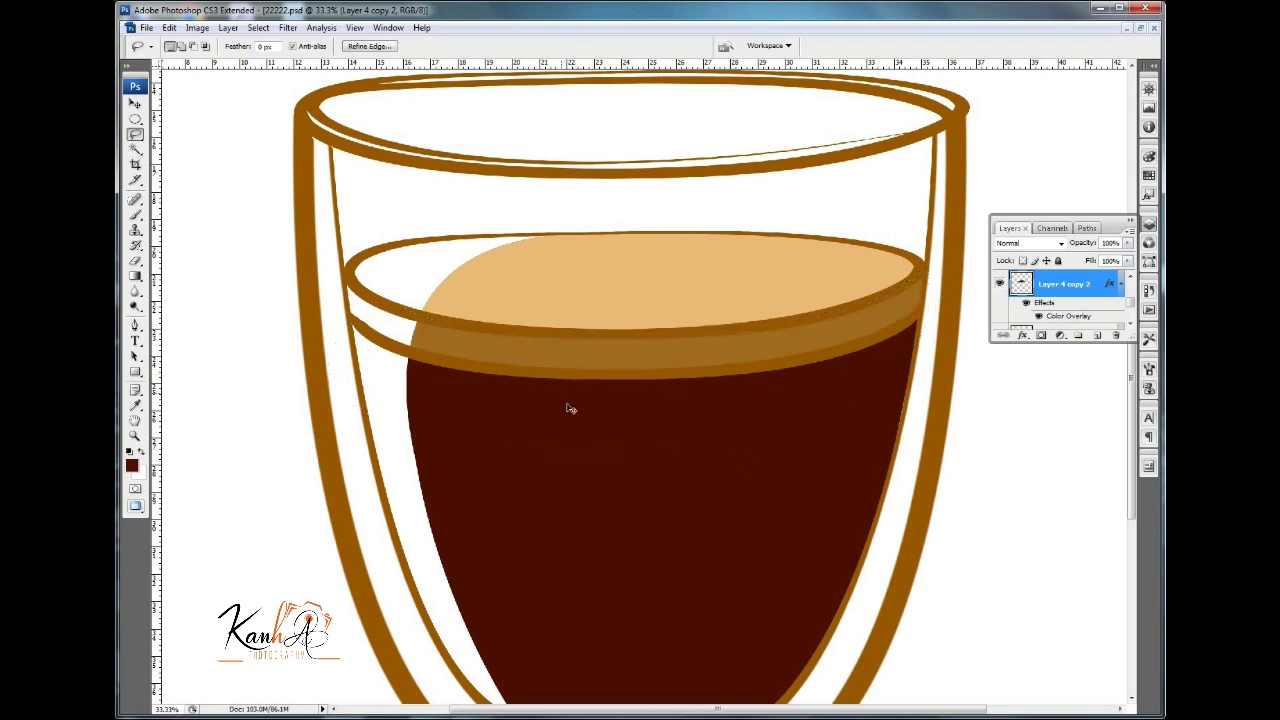
key(ctrl+minus)
key(ctrl+minus)
key(ctrl+minus)
Apply a Levels adjustment to the dark coffee layer.
key(ctrl+plus)
key(alt+bracketleft)
key(ctrl+l)
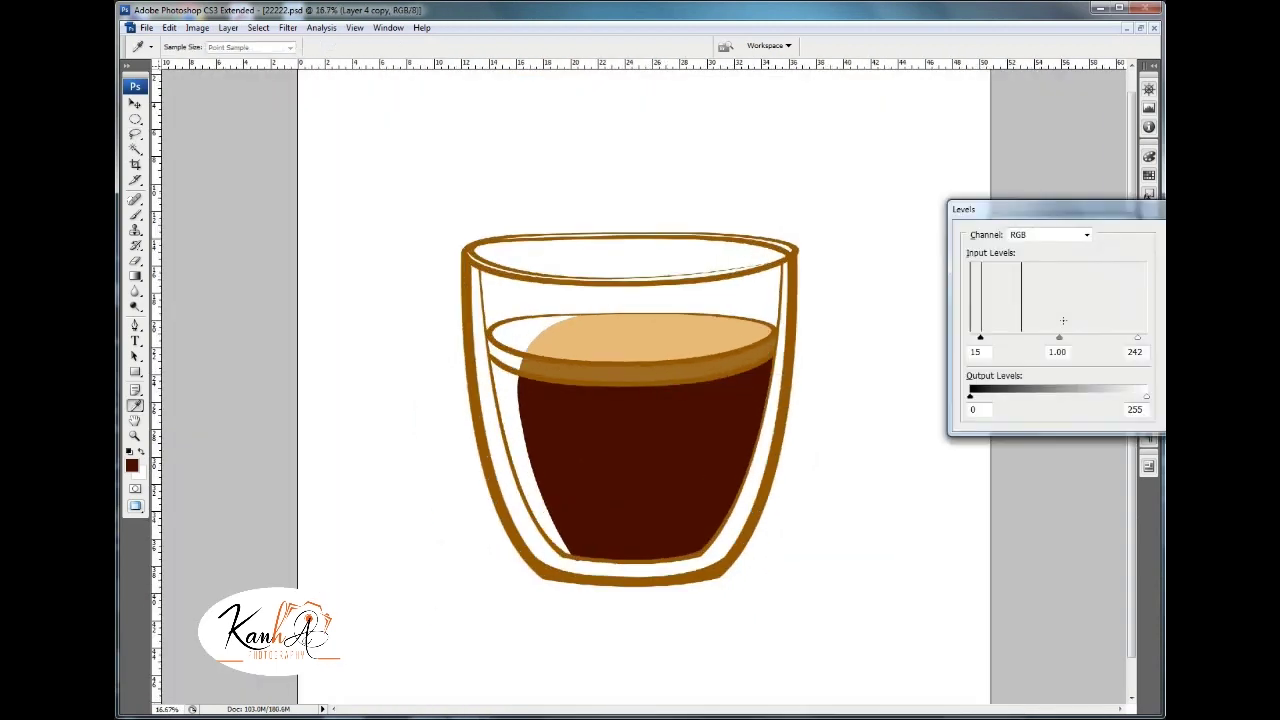
key(Return)
Add a new layer and adjust its Levels black and white input points.
key(ctrl+shift+n)
key(Return)
key(ctrl+l)
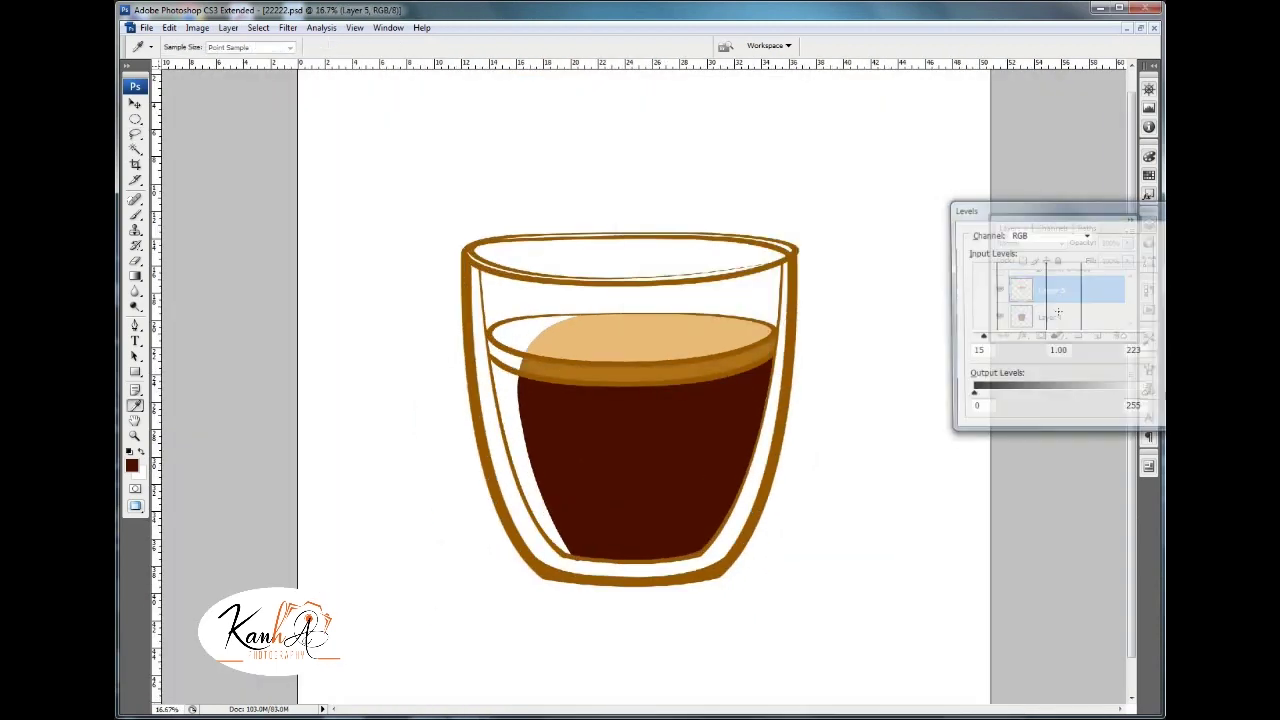
drag(990, 291, 988, 291)
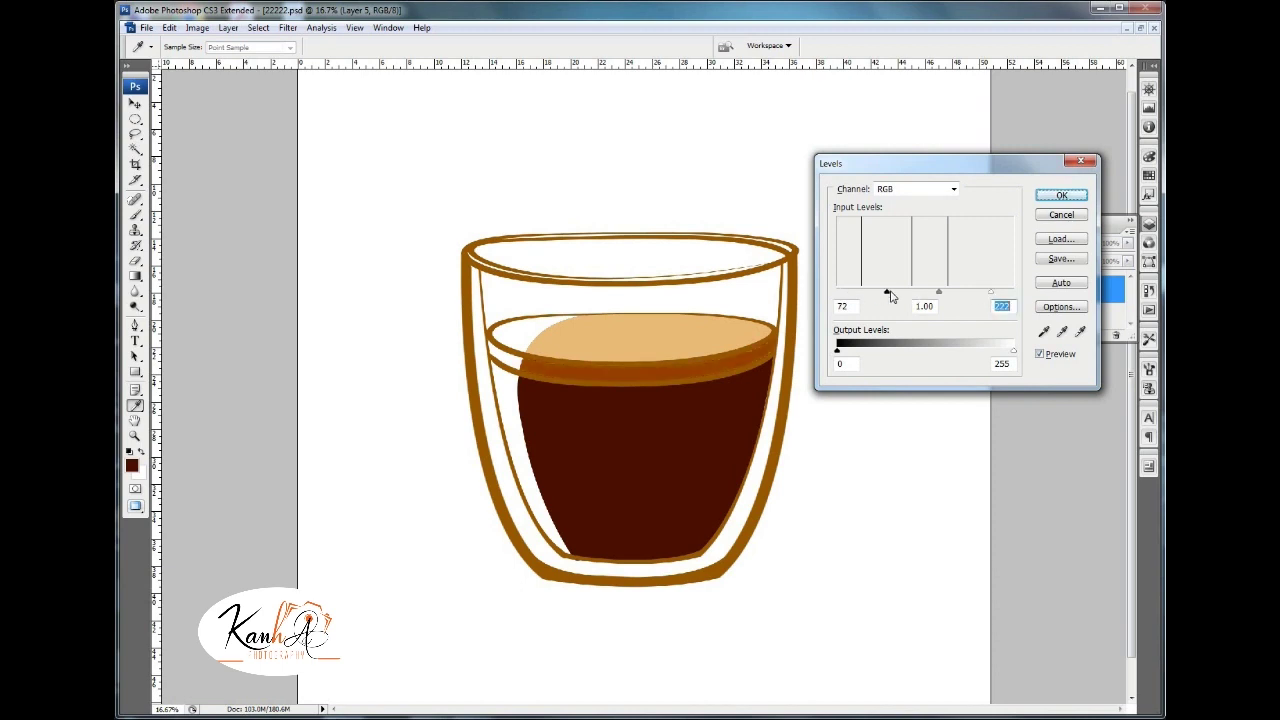
mouse_move(845, 291)
mouse_down()
mouse_move(862, 293)
mouse_move(837, 292)
mouse_up()
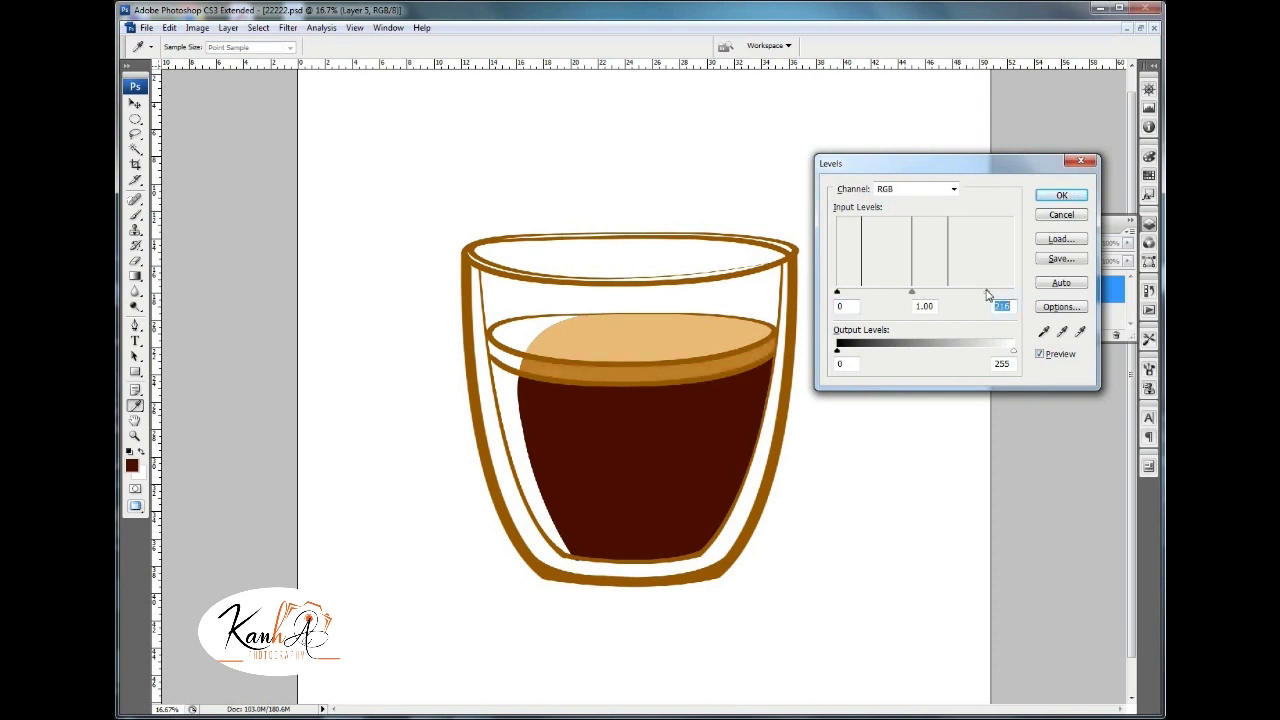
drag(987, 292, 1007, 291)
key(Return)
Apply a Color Balance shifting the midtones toward red.
key(ctrl+b)
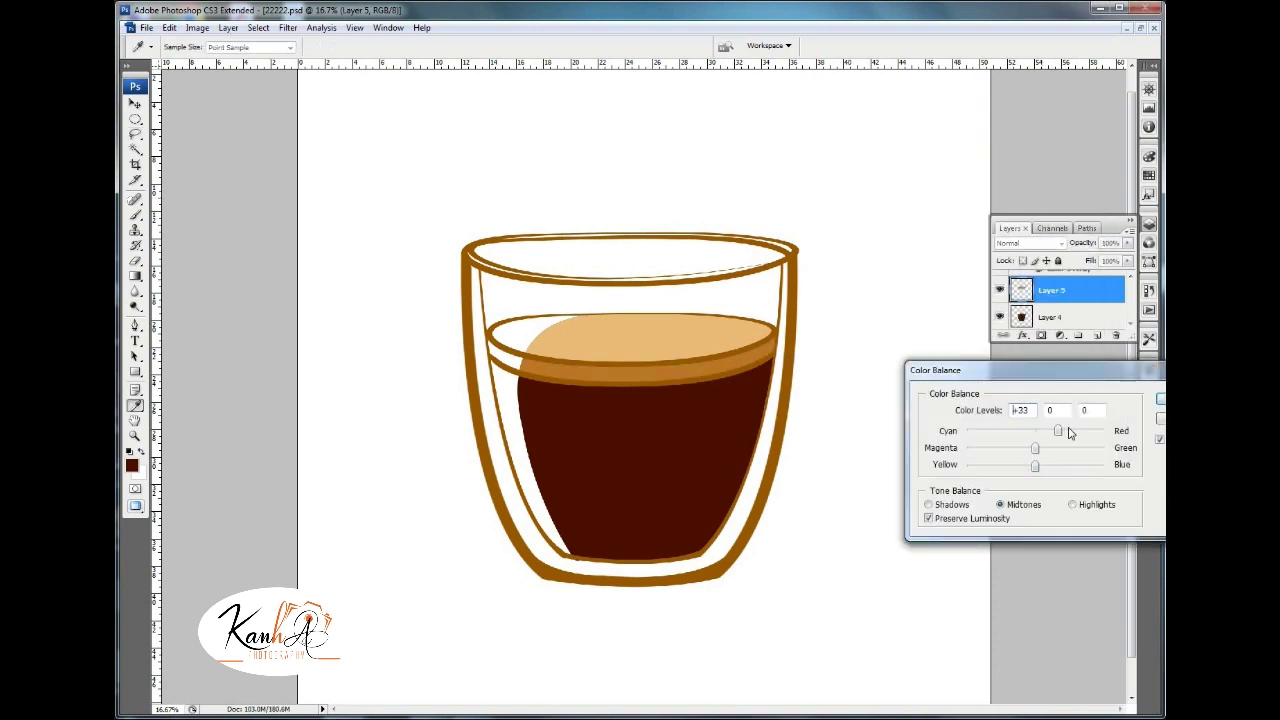
drag(1035, 430, 1049, 433)
key(Return)
Select the dark coffee layer and zoom to view the whole glass.
key(l)
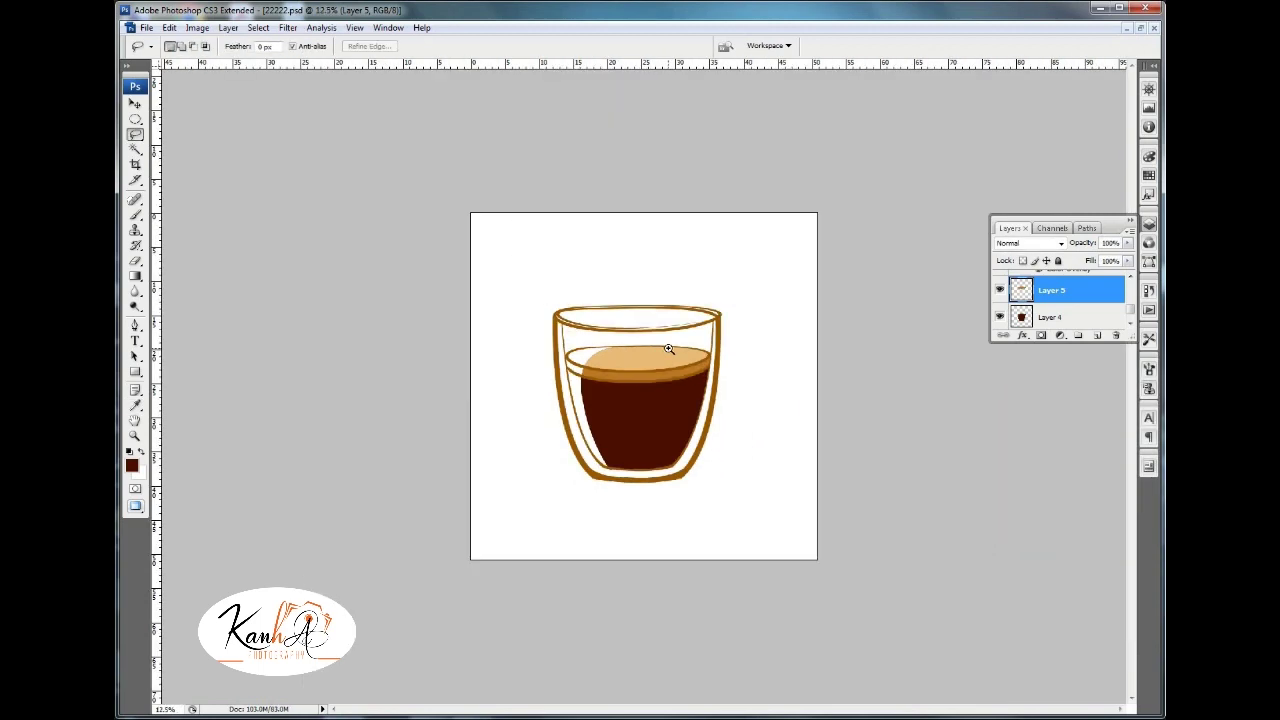
click(628, 344)
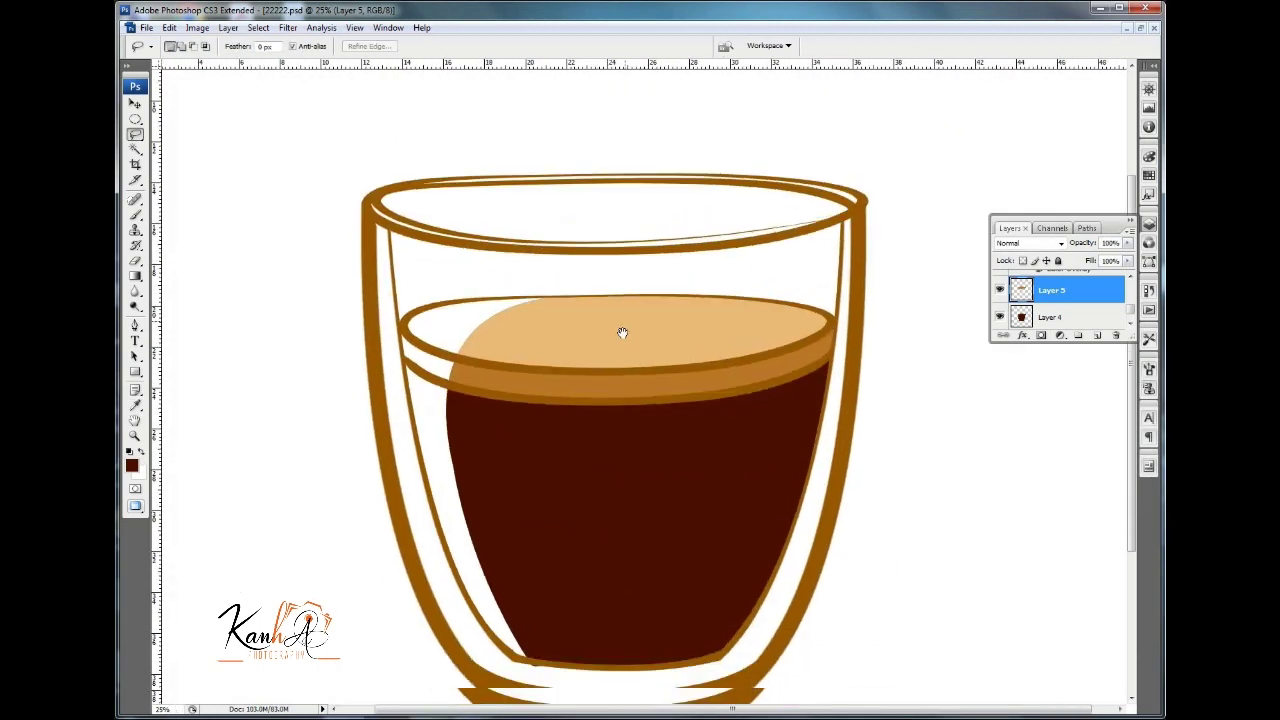
click(637, 343)
scroll(557, 474, down, 5)
key(alt+bracketleft)
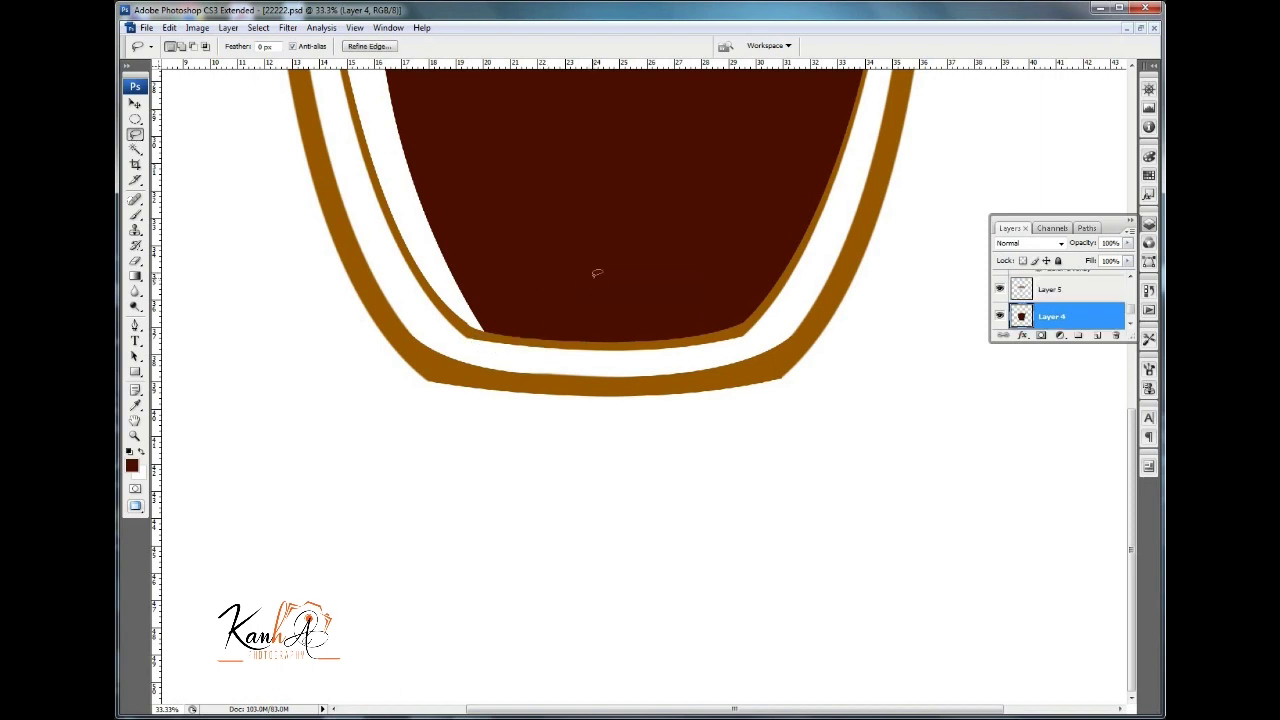
key(ctrl+minus)
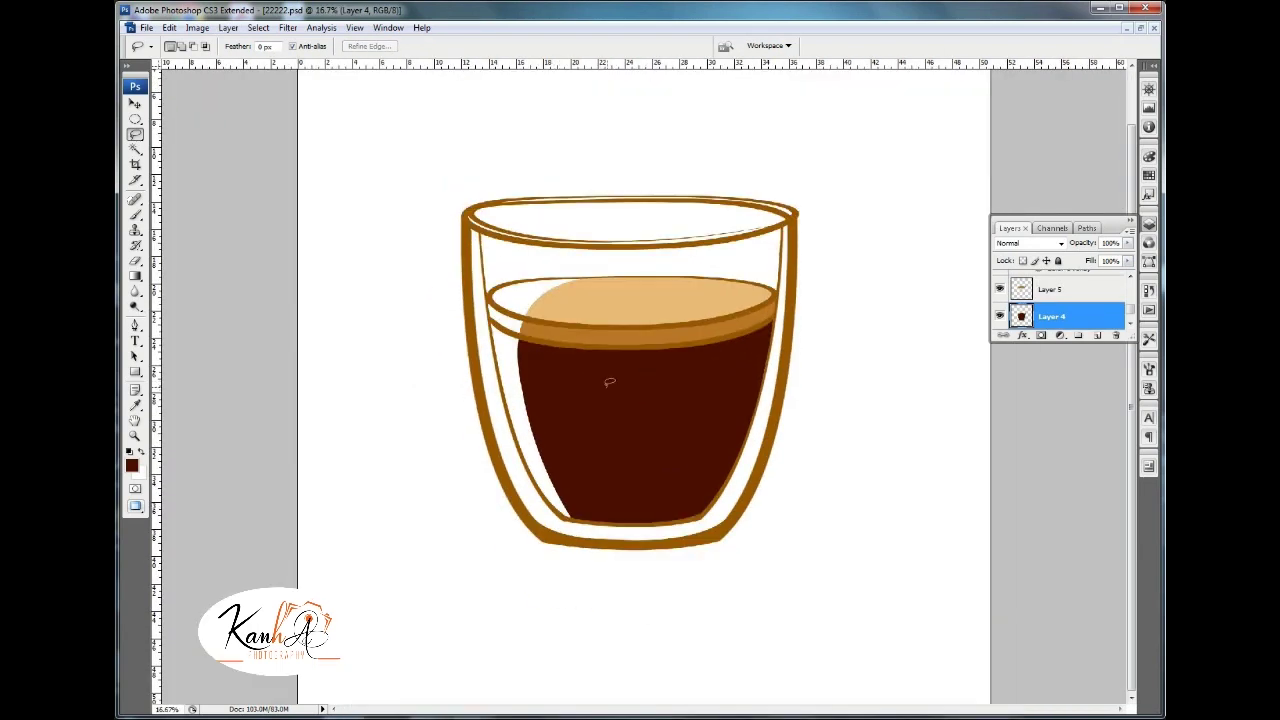
Try a circular elliptical selection beside the glass for the handle, then deselect it.
drag(135, 118, 190, 128)
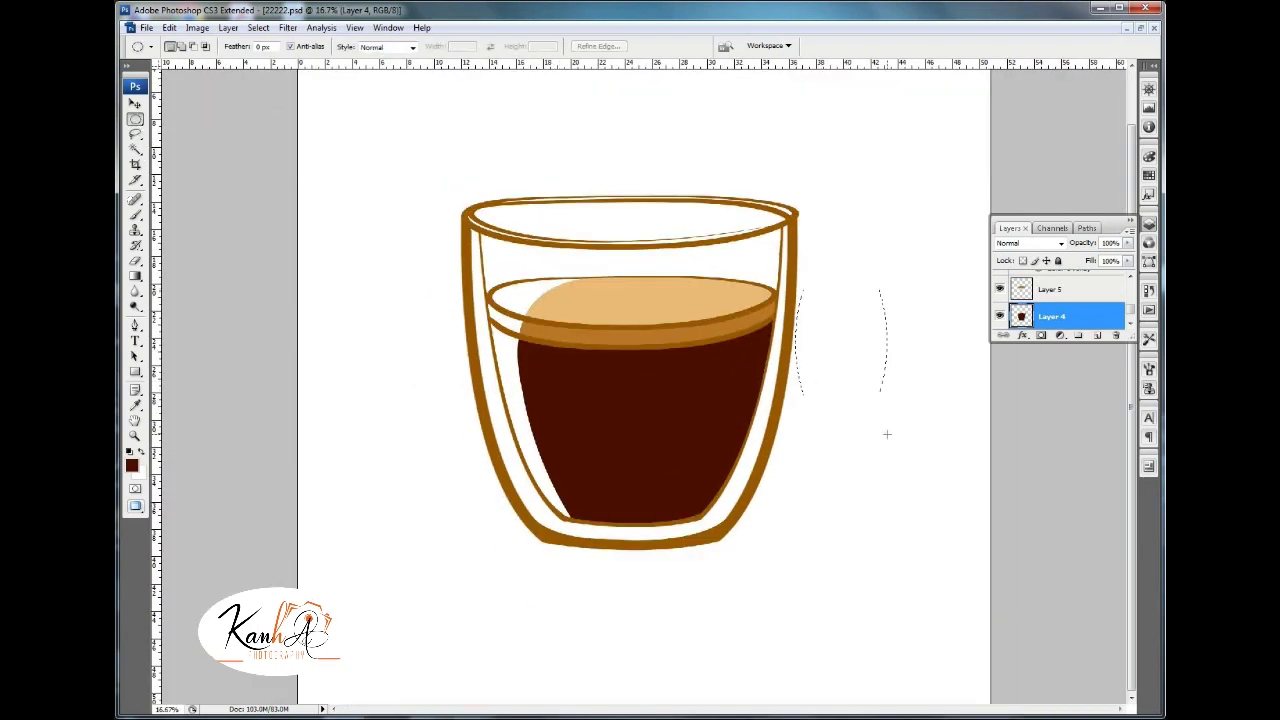
drag(886, 434, 908, 366)
alt+click(700, 335)
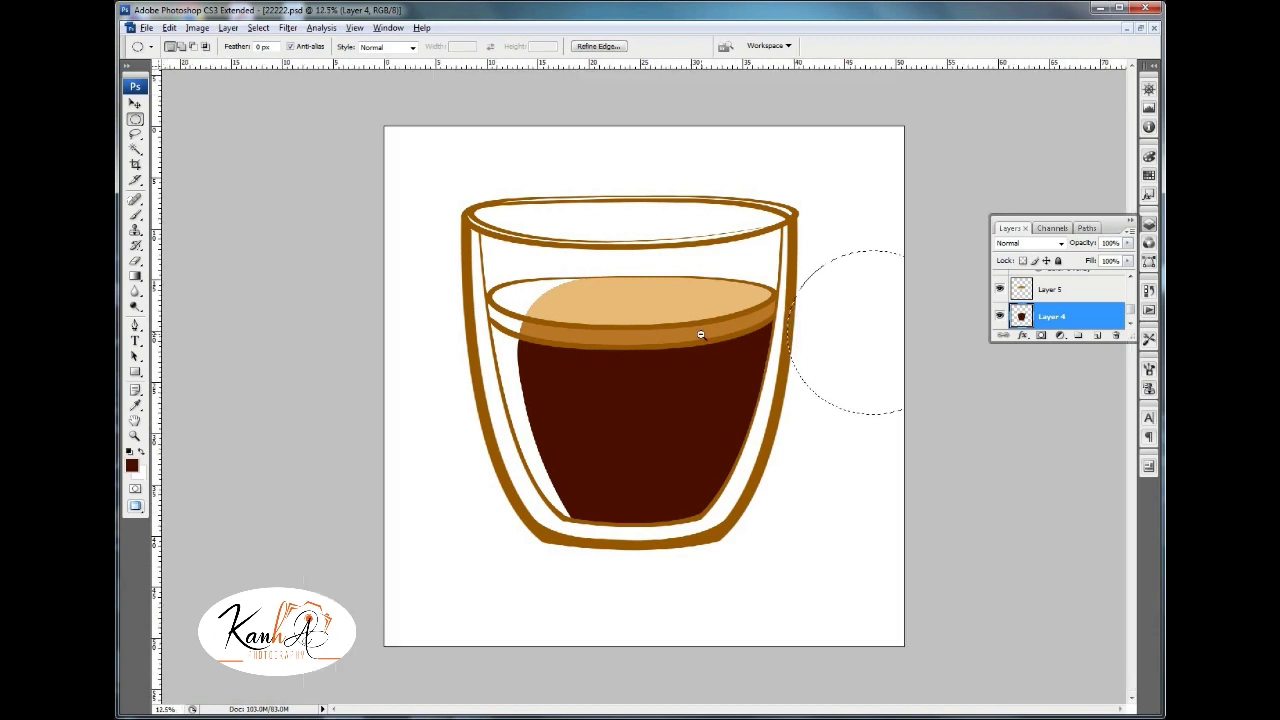
key(ctrl+d)
key(ctrl+plus)
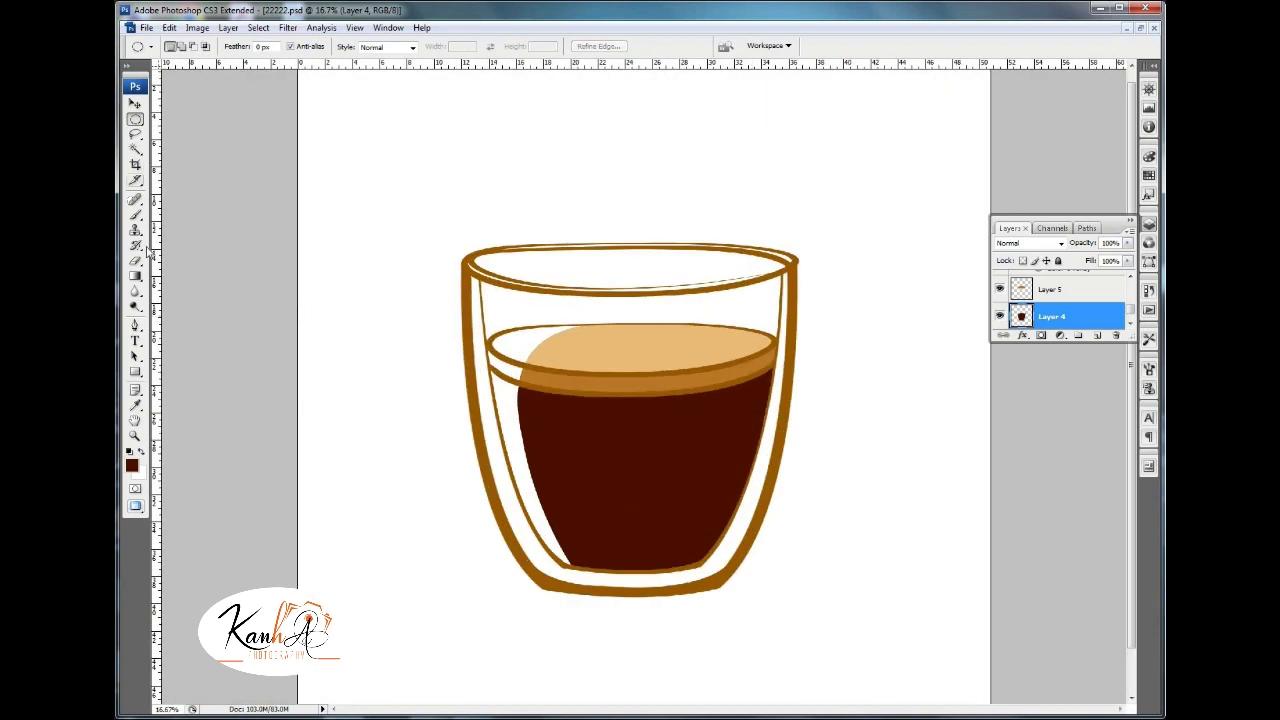
Try sketching a curved handle path with the Pen tool, then undo it and return to Elliptical Marquee.
click(135, 325)
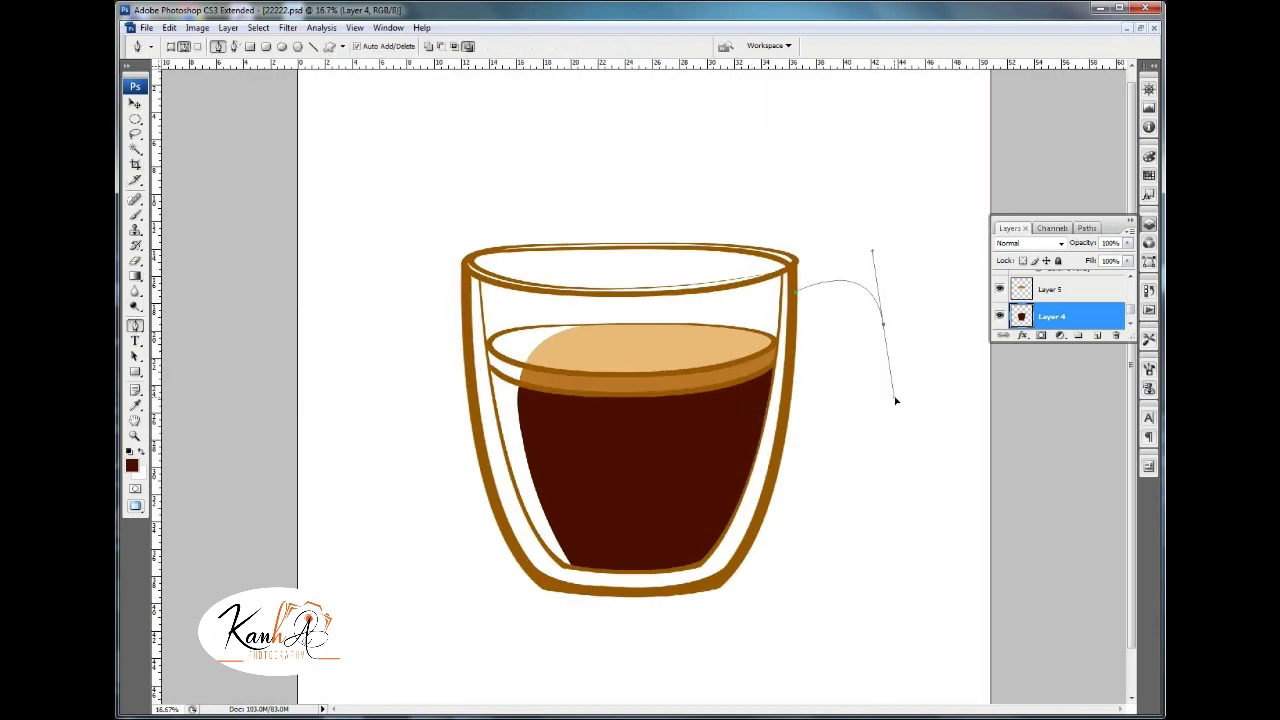
drag(866, 340, 898, 400)
mouse_move(760, 522)
mouse_down()
mouse_move(608, 465)
mouse_move(616, 451)
mouse_up()
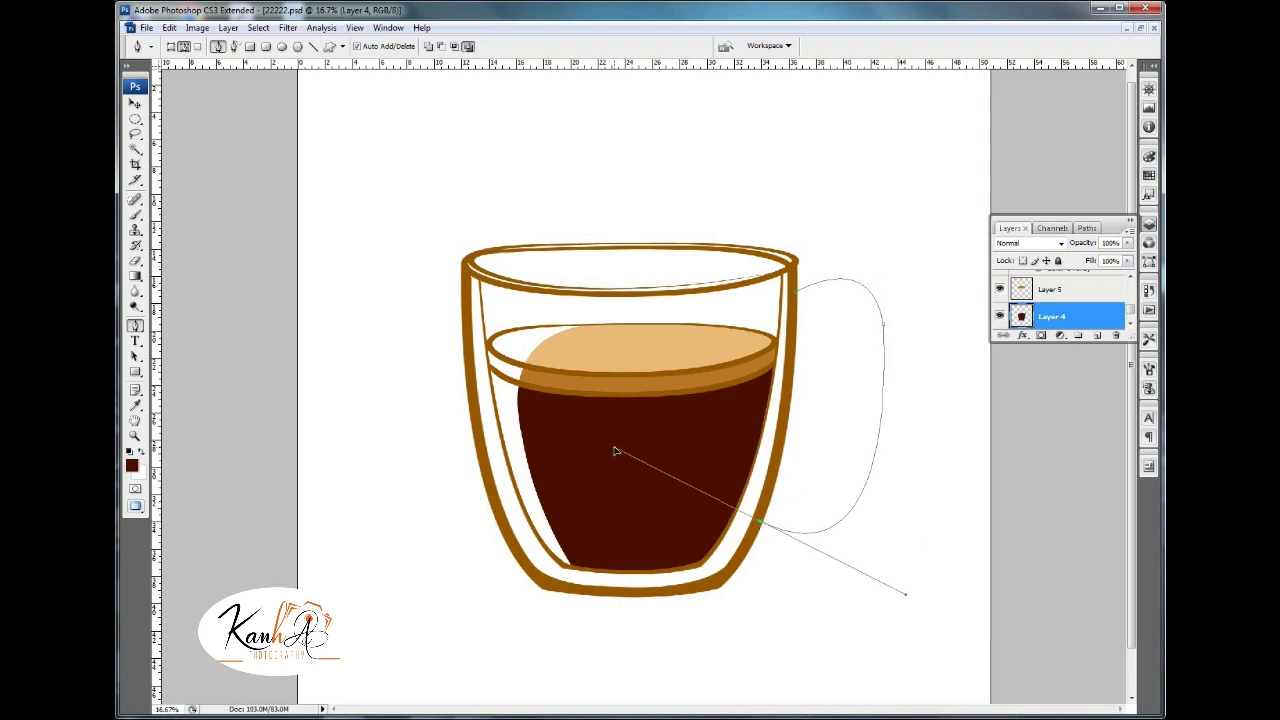
key(ctrl+alt+z)
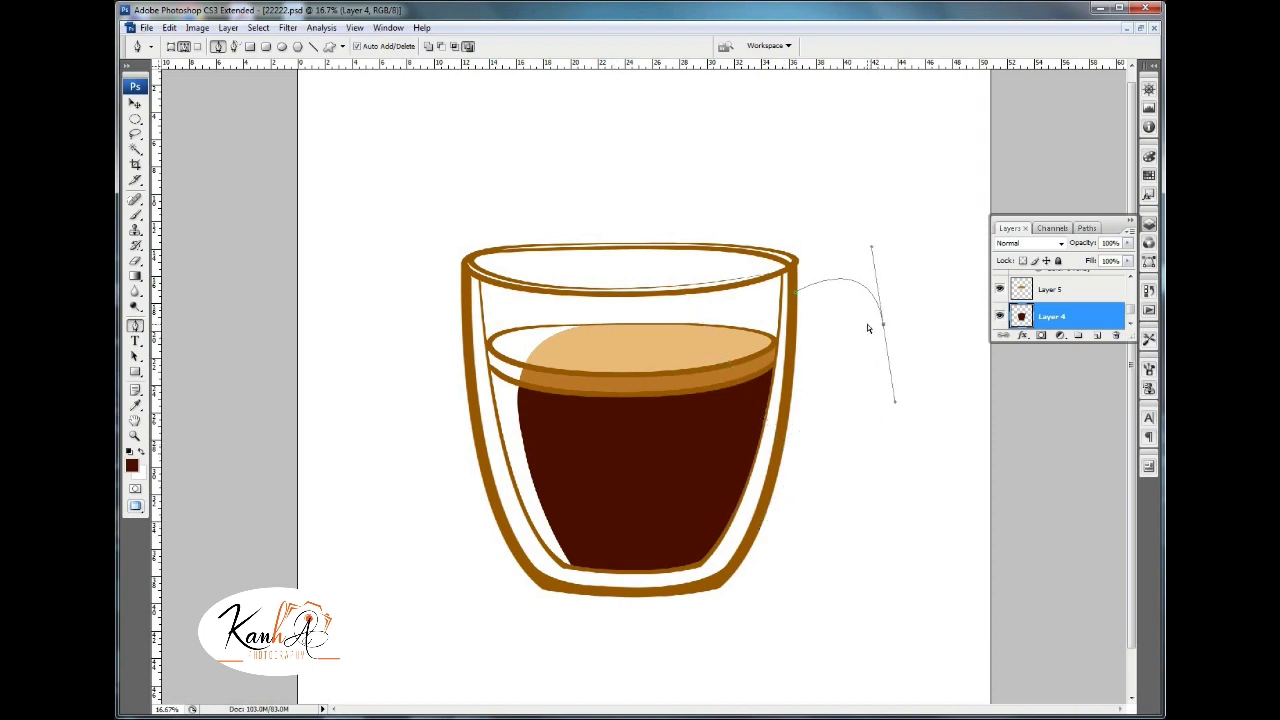
drag(135, 118, 190, 135)
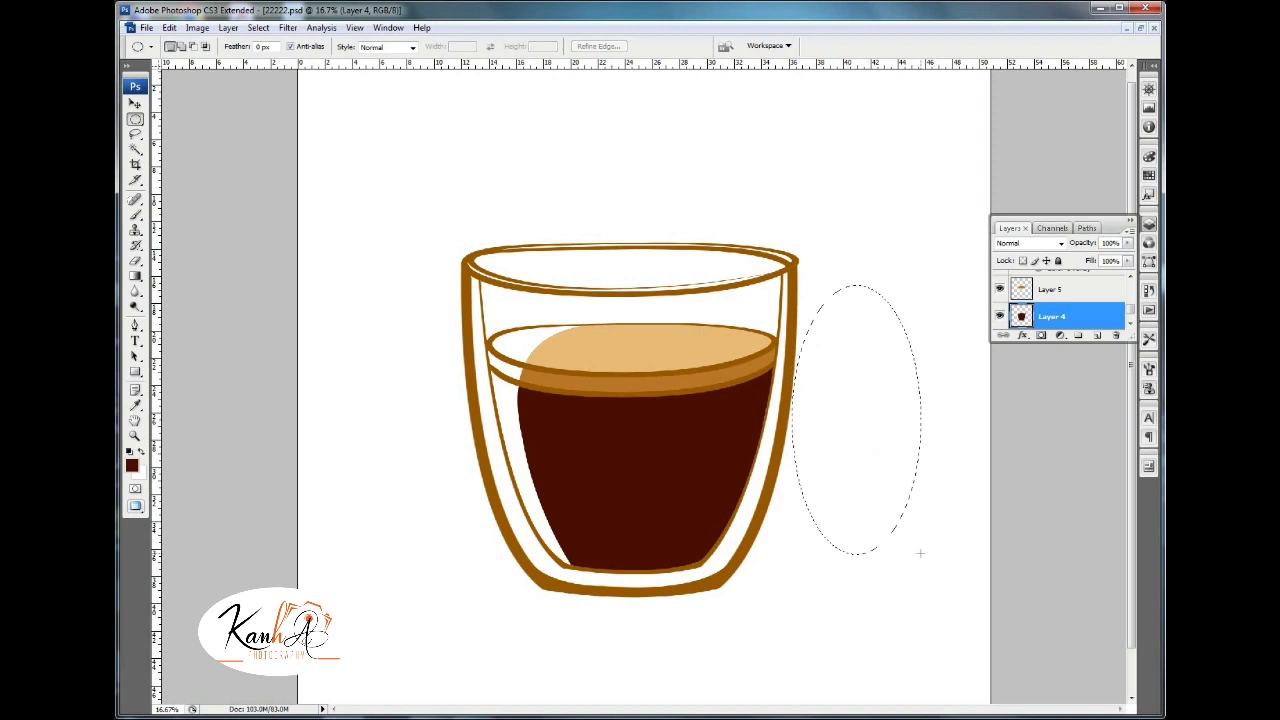
Draw a tall oval beside the glass on a new layer and stroke it golden brown.
drag(868, 468, 896, 494)
key(ctrl+shift+alt+n)
right_click(868, 403)
click(917, 607)
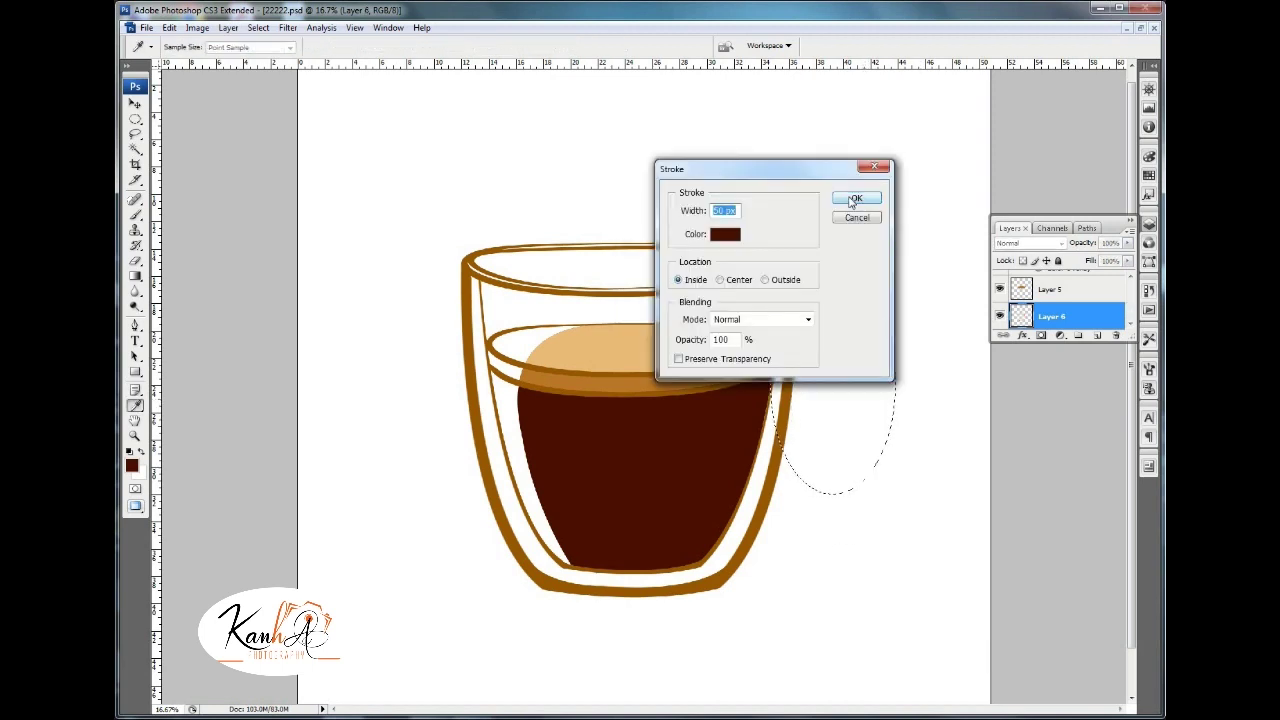
click(856, 198)
key(ctrl+z)
right_click(803, 380)
click(838, 591)
click(729, 234)
click(1031, 495)
click(851, 197)
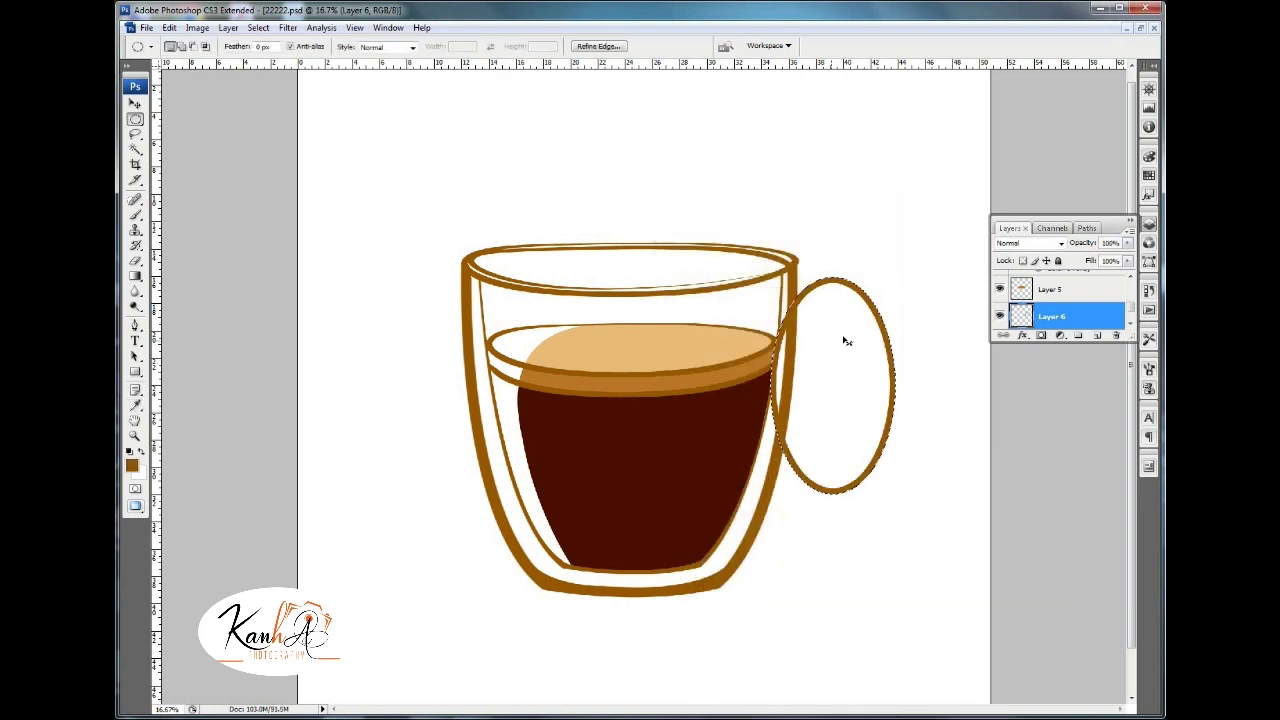
Widen the handle ring and move it slightly lower.
key(ctrl+t)
drag(780, 386, 729, 386)
drag(872, 359, 872, 367)
key(Return)
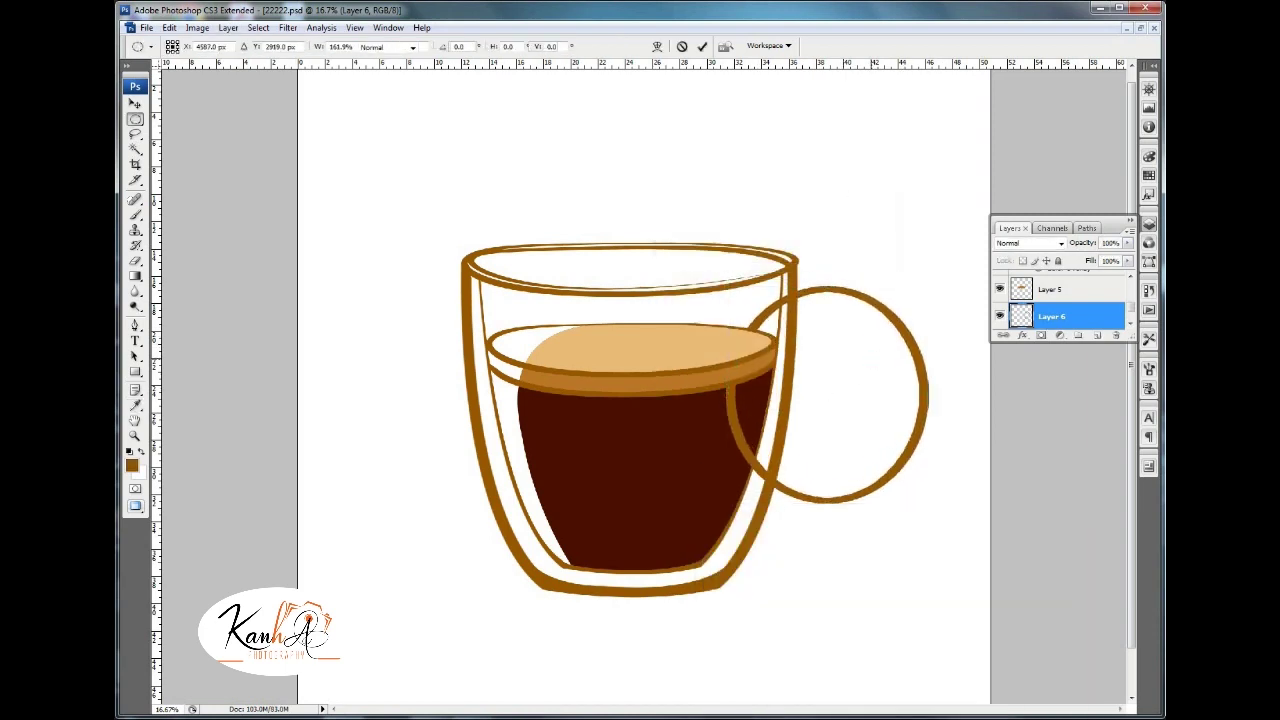
Erase the part of the handle ring that overlaps the cup.
click(135, 119)
drag(525, 153, 790, 576)
key(Delete)
key(ctrl+d)
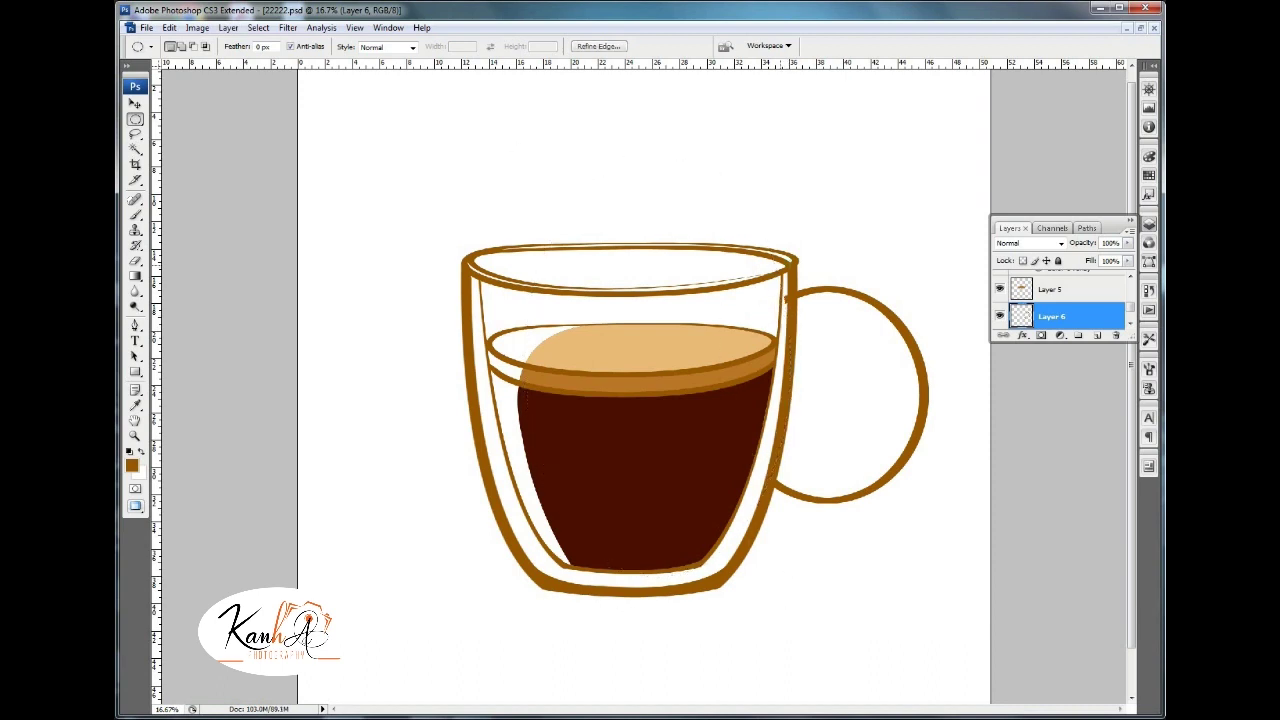
Duplicate the handle and shrink the copy to about 86% inside the outer ring.
key(ctrl+j)
key(ctrl+t)
drag(928, 284, 914, 303)
drag(916, 397, 834, 386)
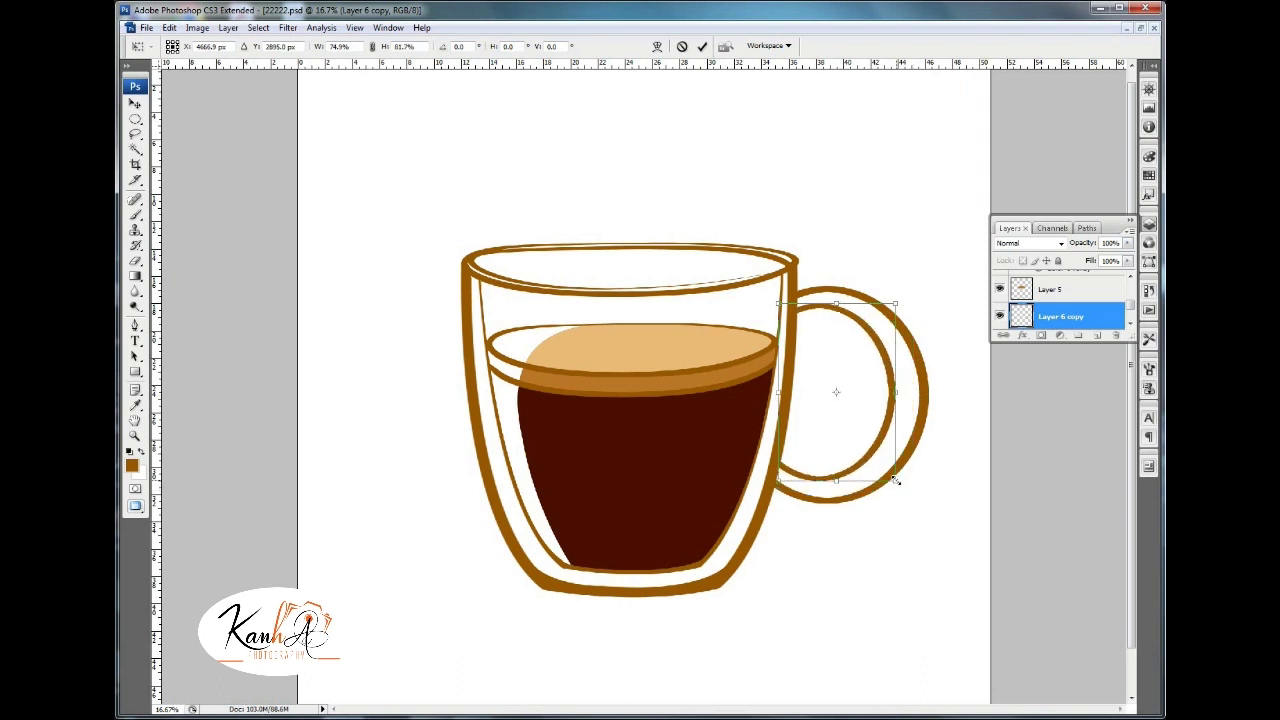
key(Return)
key(m)
key(ctrl+minus)
key(ctrl+minus)
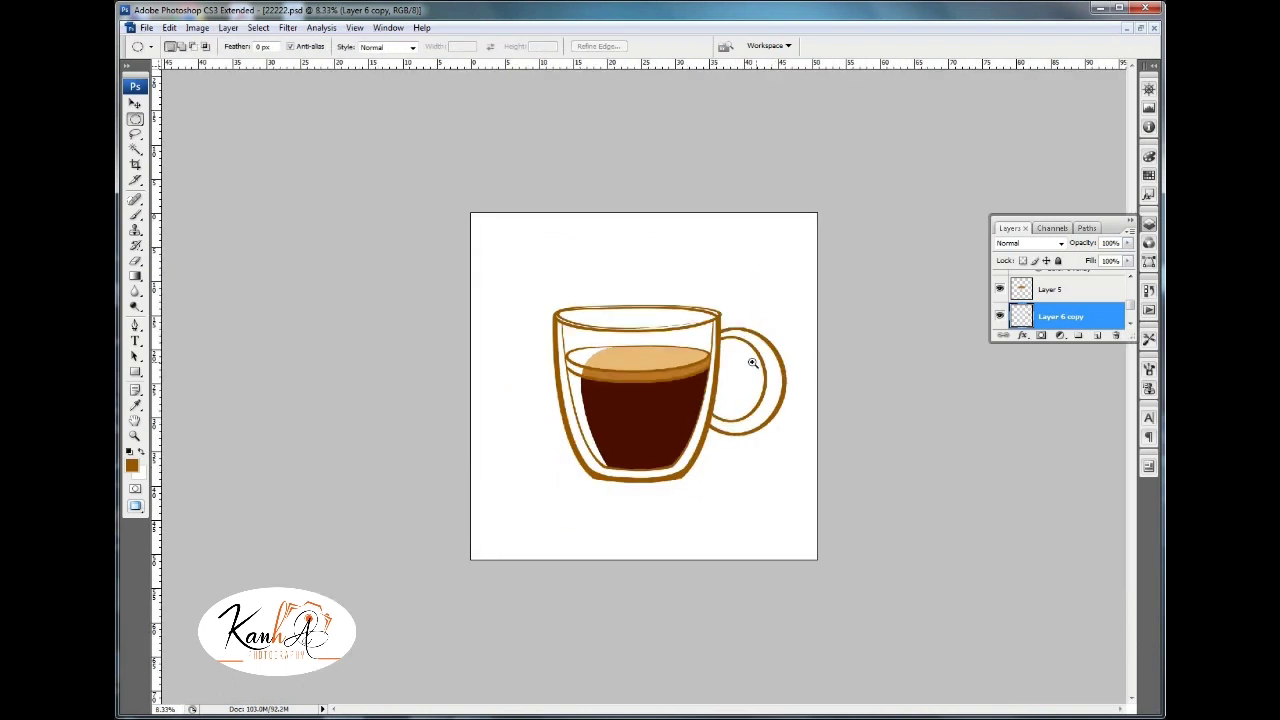
key(ctrl+plus)
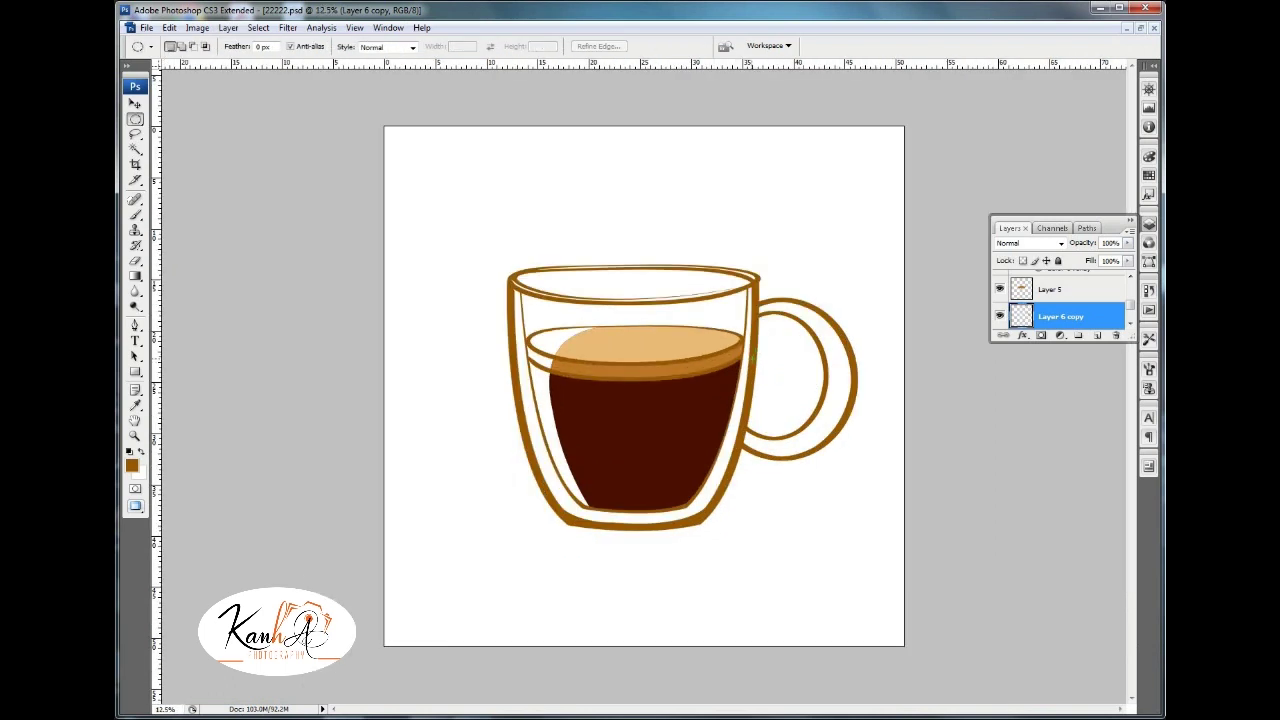
Select a wide saucer-shaped ellipse around the cup's base.
drag(767, 320, 768, 324)
key(ctrl+d)
key(ctrl+minus)
key(ctrl+minus)
key(ctrl+plus)
key(ctrl+plus)
mouse_move(449, 390)
mouse_down()
mouse_move(880, 563)
mouse_move(714, 526)
mouse_move(726, 531)
mouse_up()
Create Layer 7 and stroke the saucer selection in brown.
key(ctrl+shift+n)
key(Return)
right_click(562, 484)
click(595, 412)
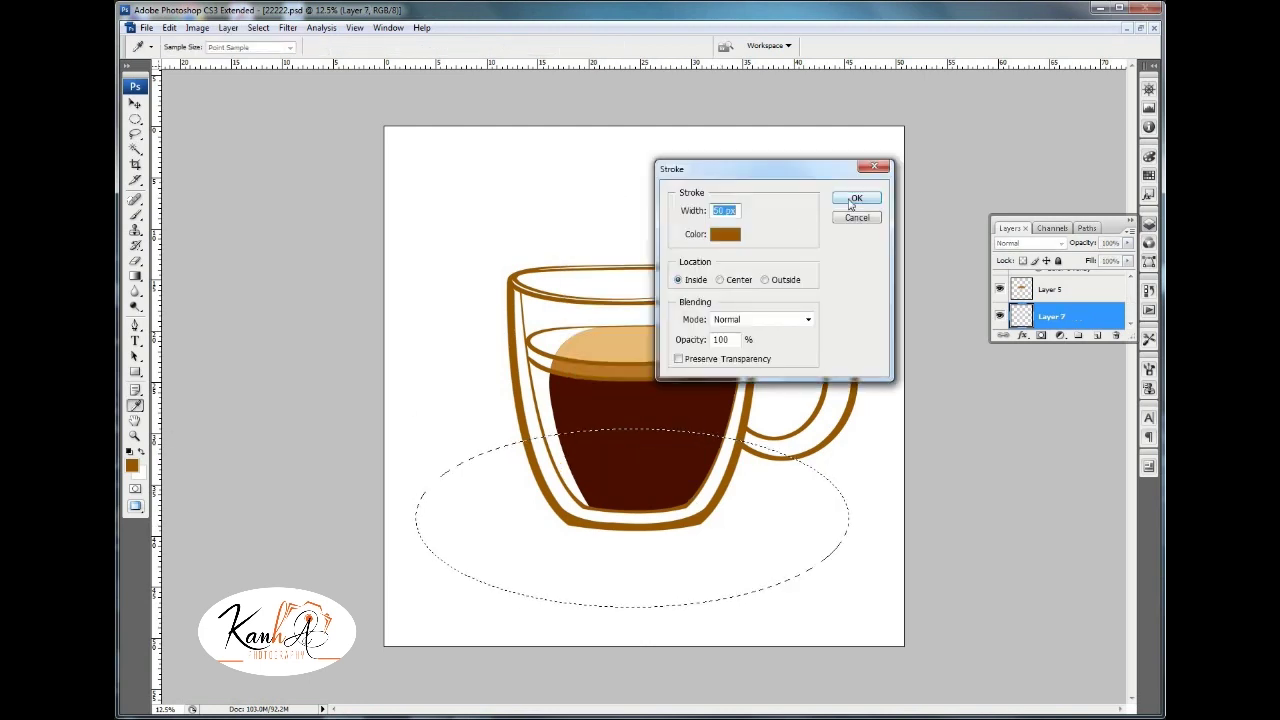
click(847, 198)
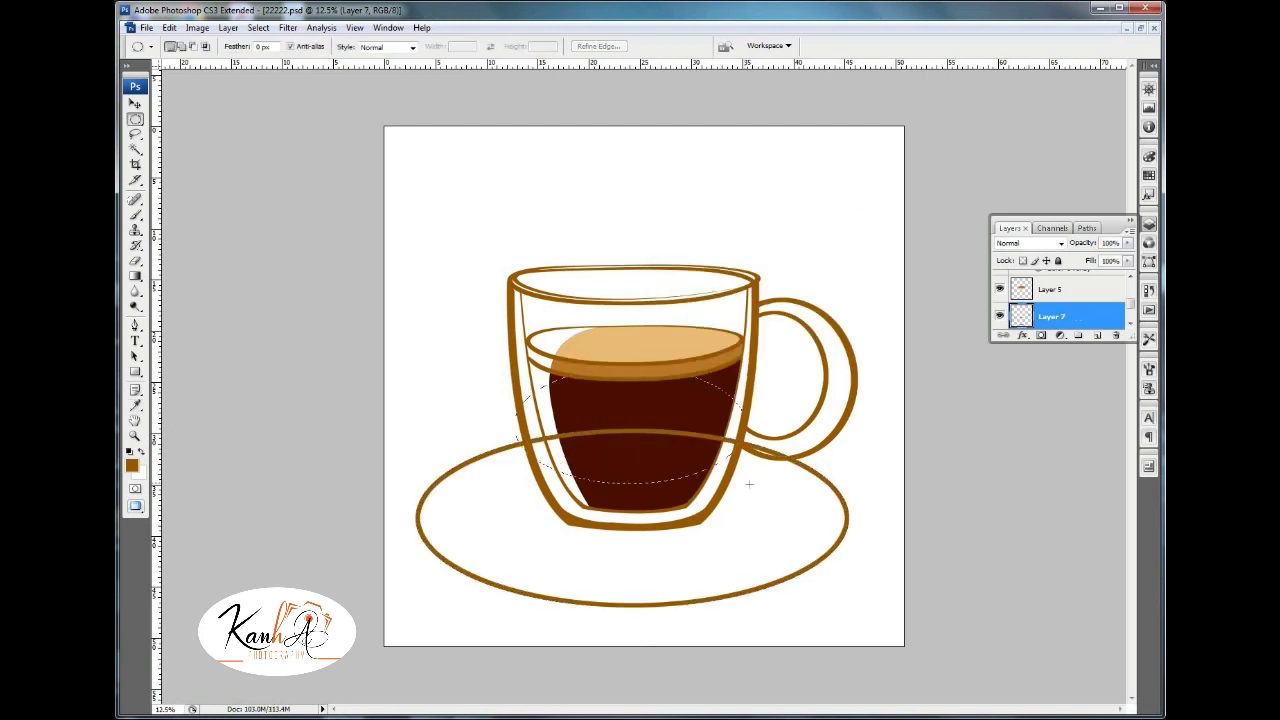
Erase the saucer lines running behind the coffee and under the handle.
drag(515, 378, 745, 482)
key(Delete)
key(ctrl+d)
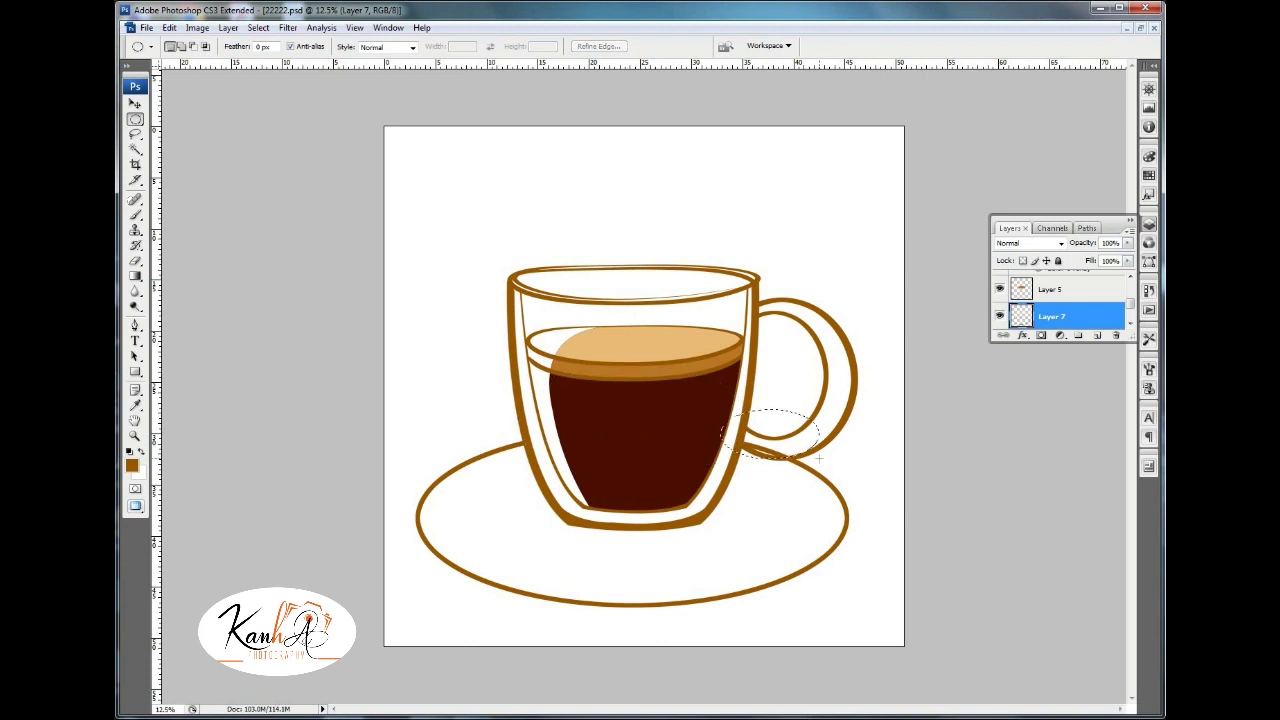
key(Delete)
key(ctrl+d)
Duplicate the saucer outline and resize the copy slightly smaller and wider.
key(ctrl+j)
key(ctrl+t)
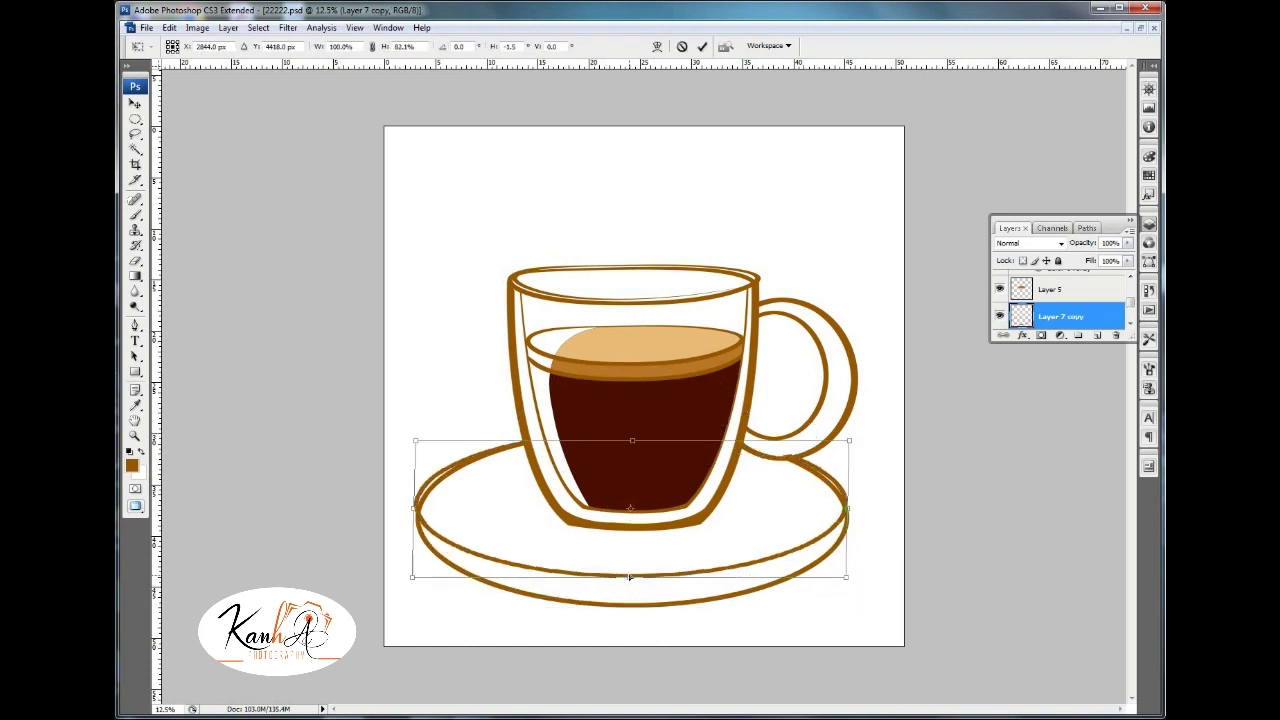
drag(840, 601, 838, 589)
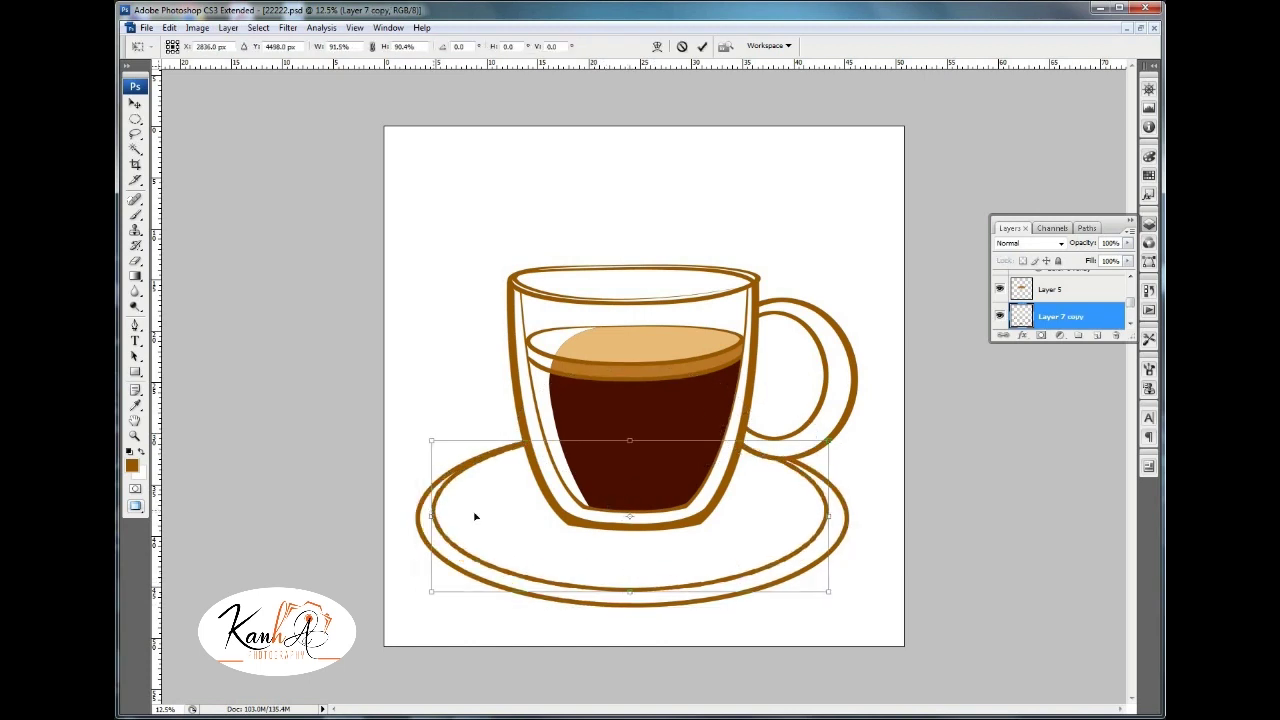
drag(840, 520, 845, 517)
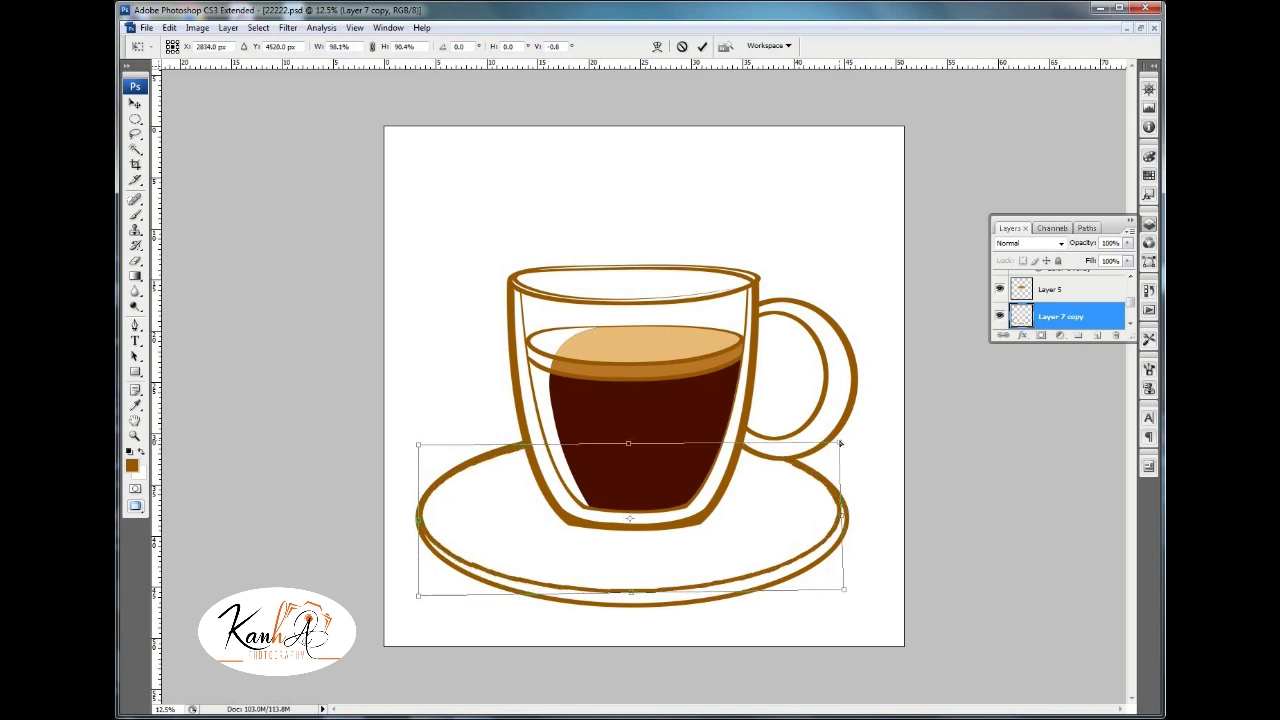
drag(628, 594, 631, 590)
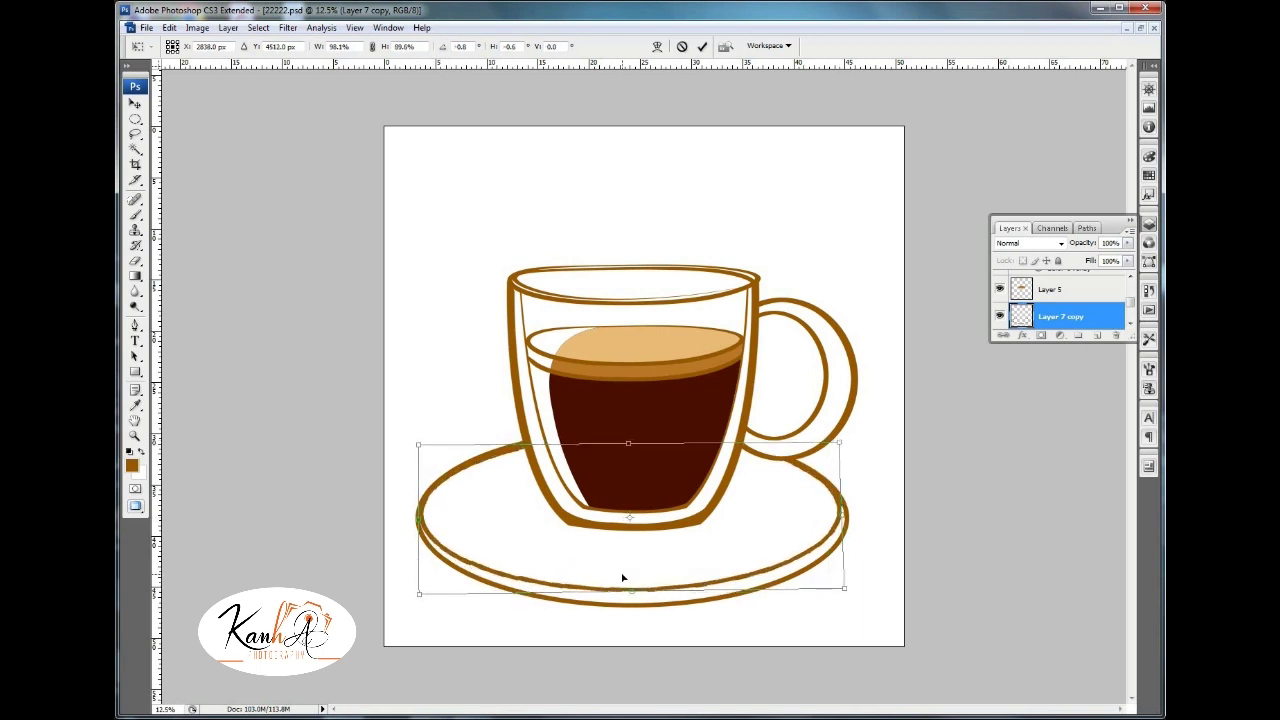
key(m)
Transform both saucer layers together and merge them into one.
key(alt+shift+bracketleft)
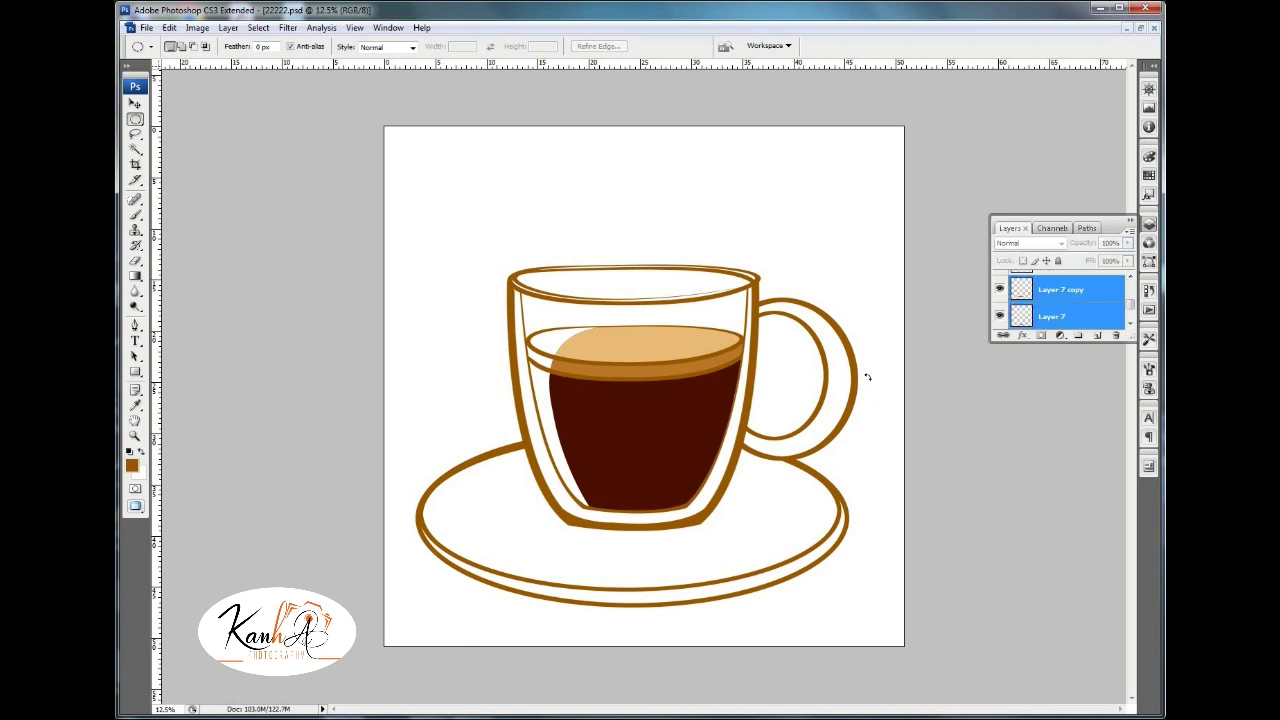
key(ctrl+t)
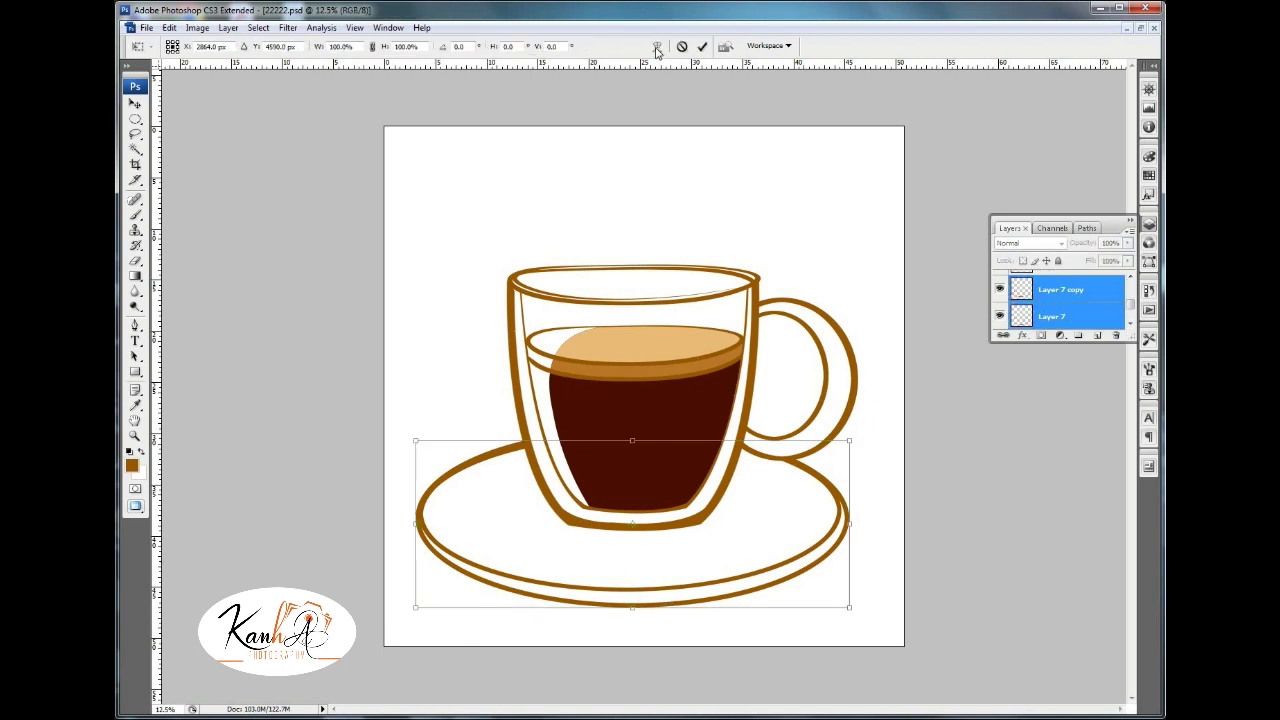
key(Return)
key(m)
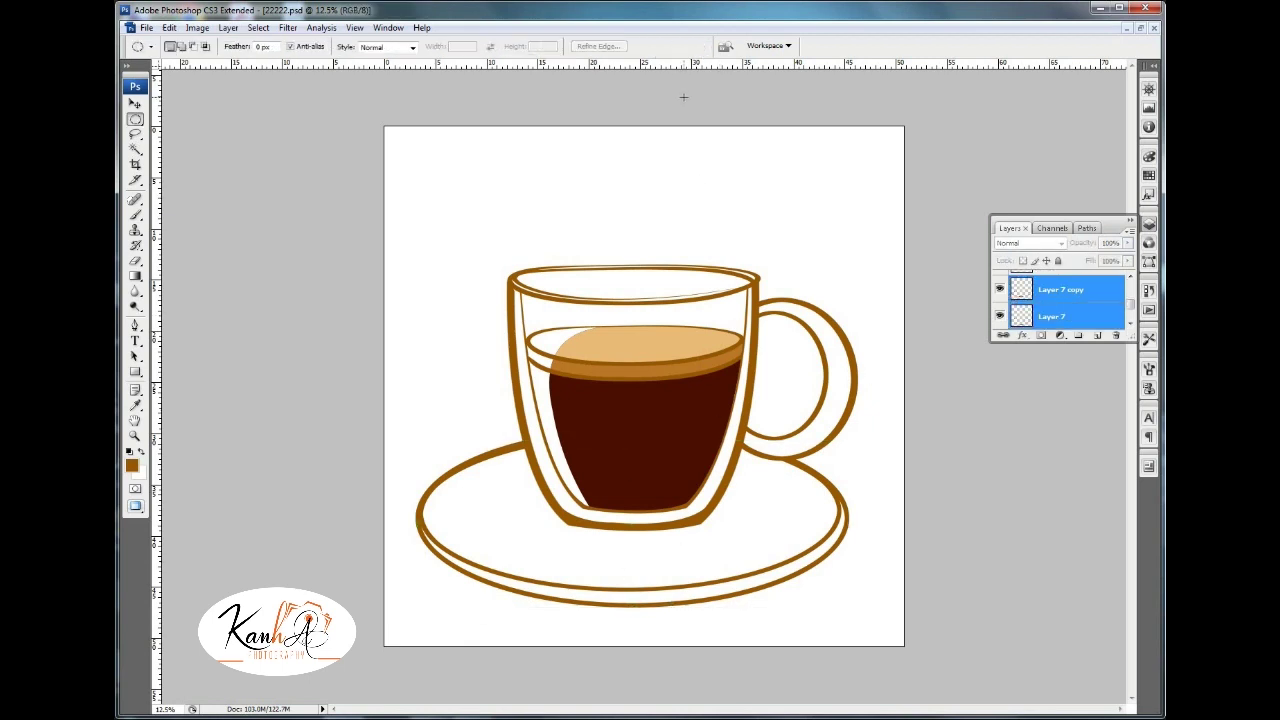
key(ctrl+e)
key(ctrl+t)
Try warping the saucer's lower edge, then discard the warp.
click(657, 46)
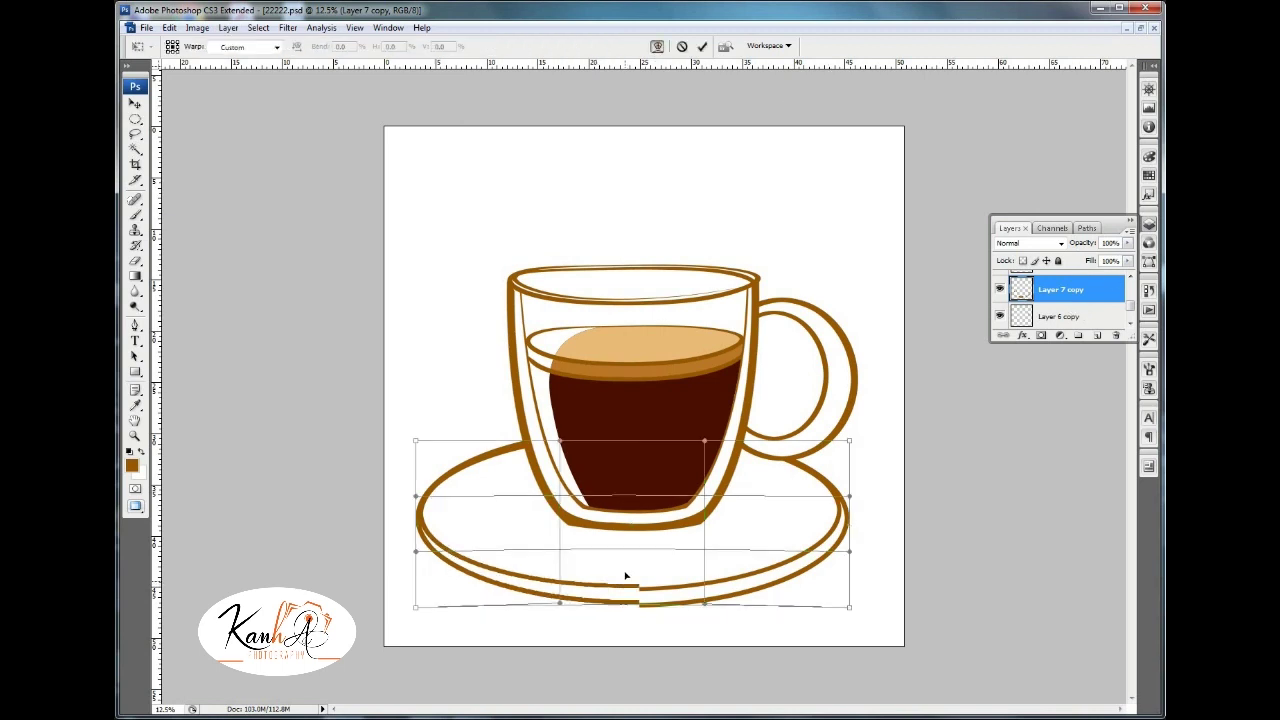
drag(843, 604, 850, 590)
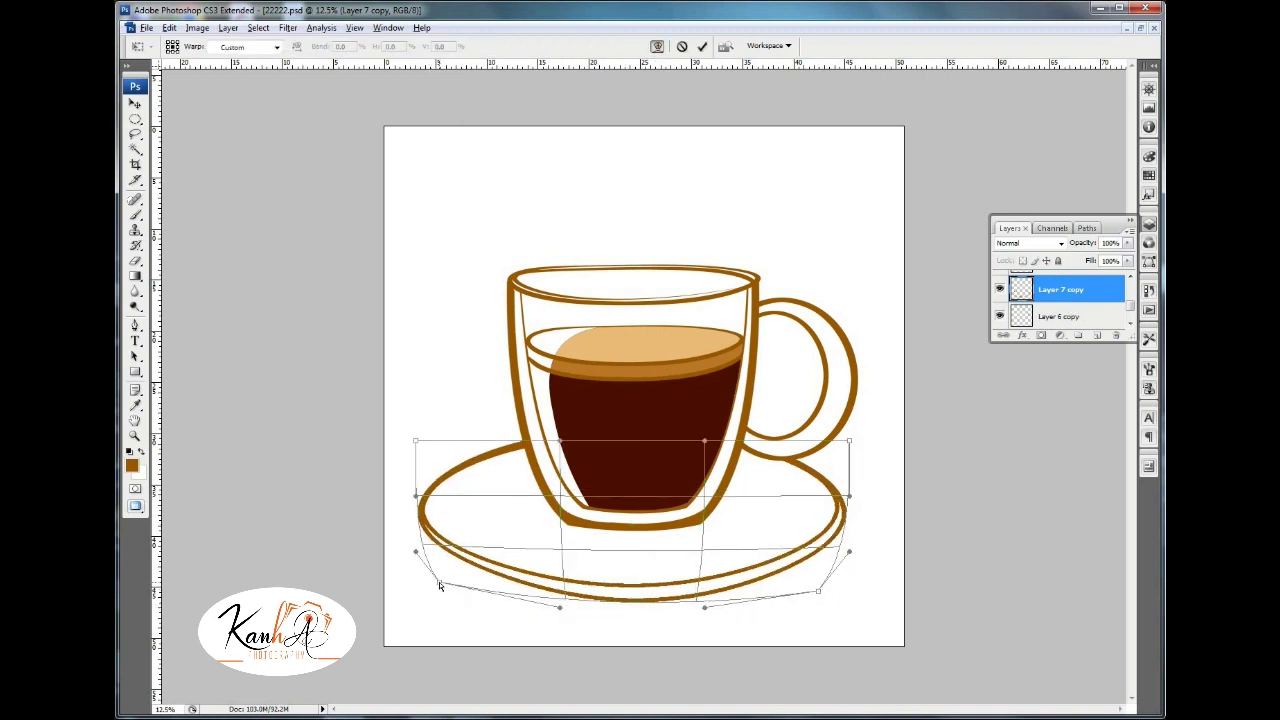
drag(415, 607, 421, 597)
mouse_move(850, 590)
mouse_down()
mouse_move(835, 603)
mouse_move(943, 628)
mouse_move(546, 73)
mouse_up()
key(ctrl+z)
key(Return)
key(m)
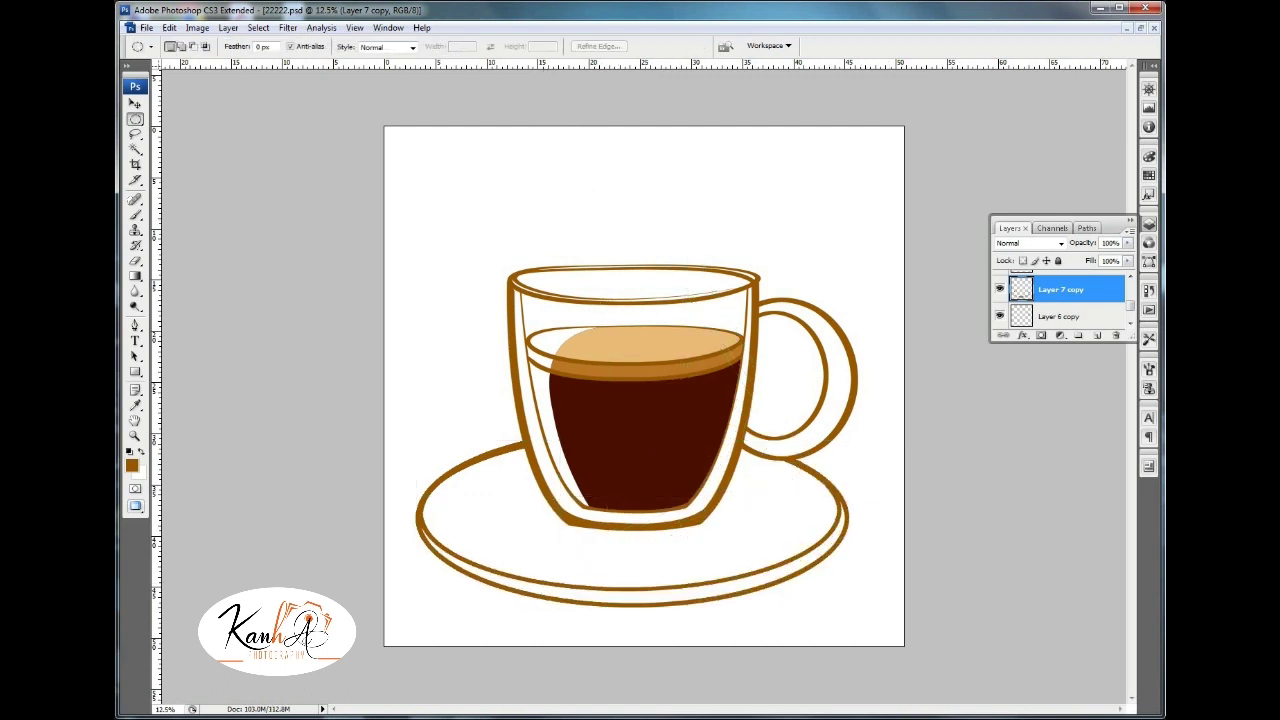
Stack duplicate saucer layers, up to Layer 7 copy 4, to thicken the rim.
key(ctrl+j)
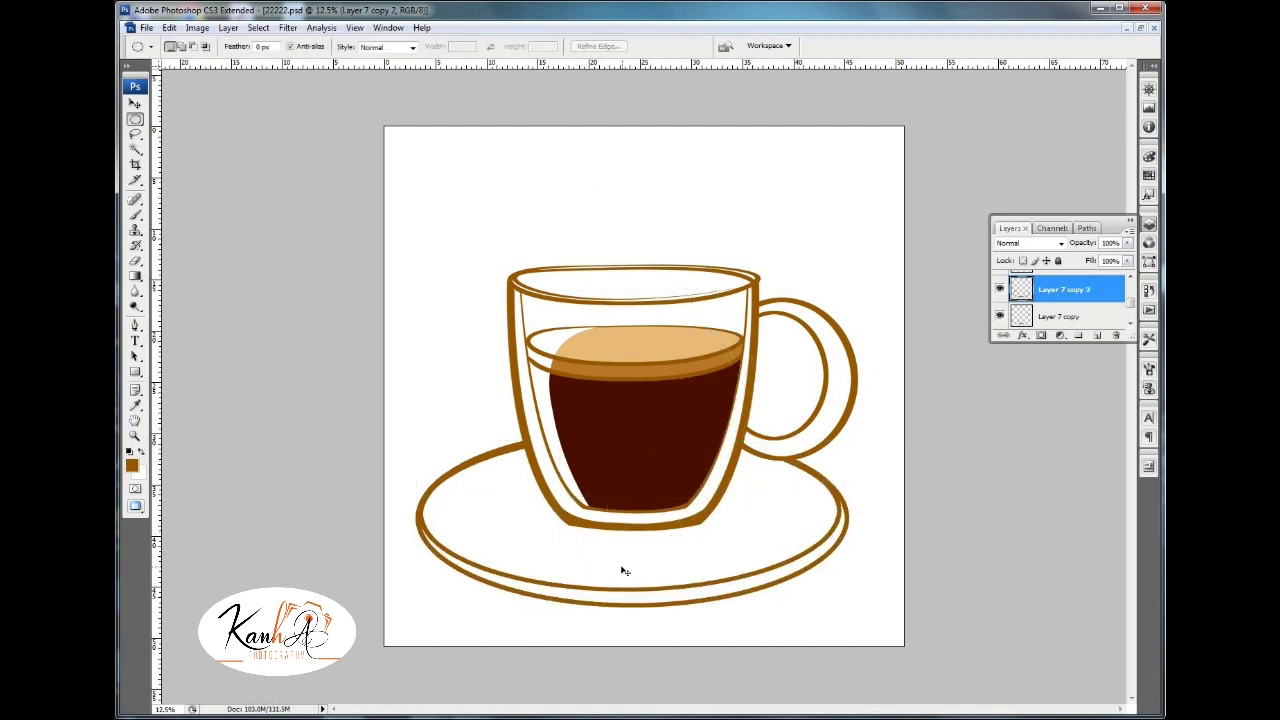
key(ctrl+t)
key(Return)
key(m)
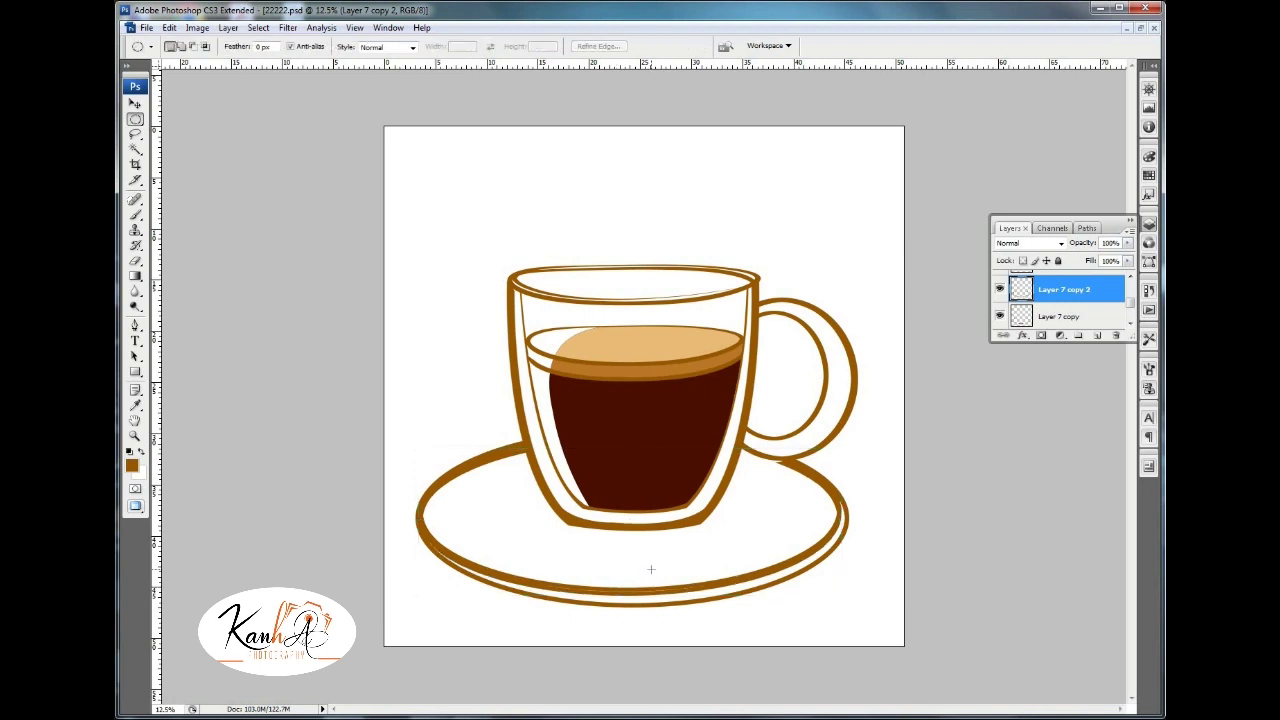
scroll(636, 592, up, 1)
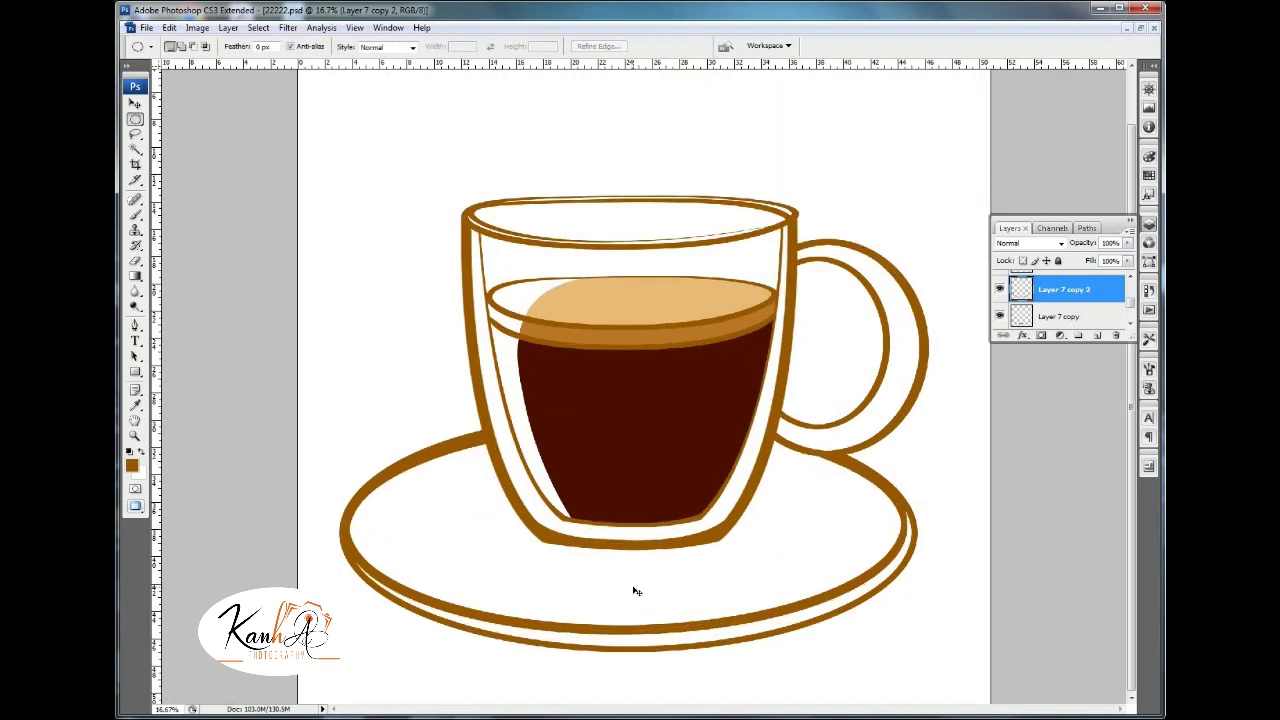
key(ctrl+j)
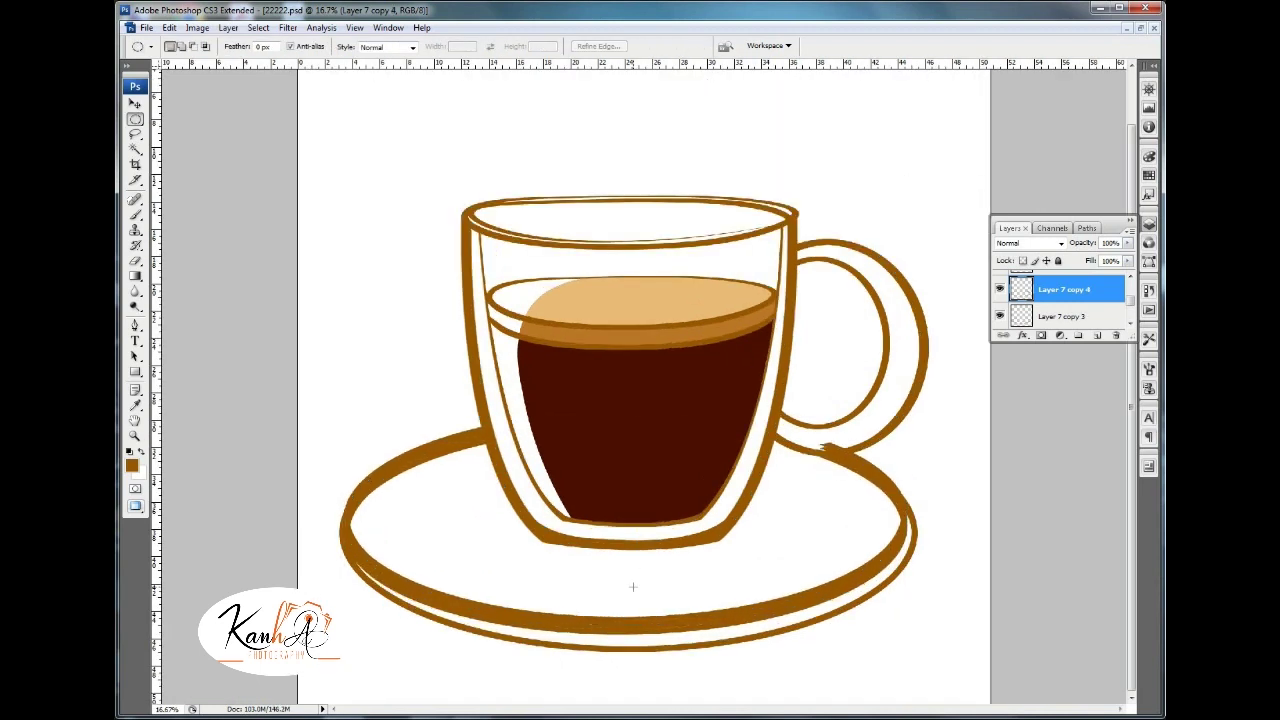
key(e)
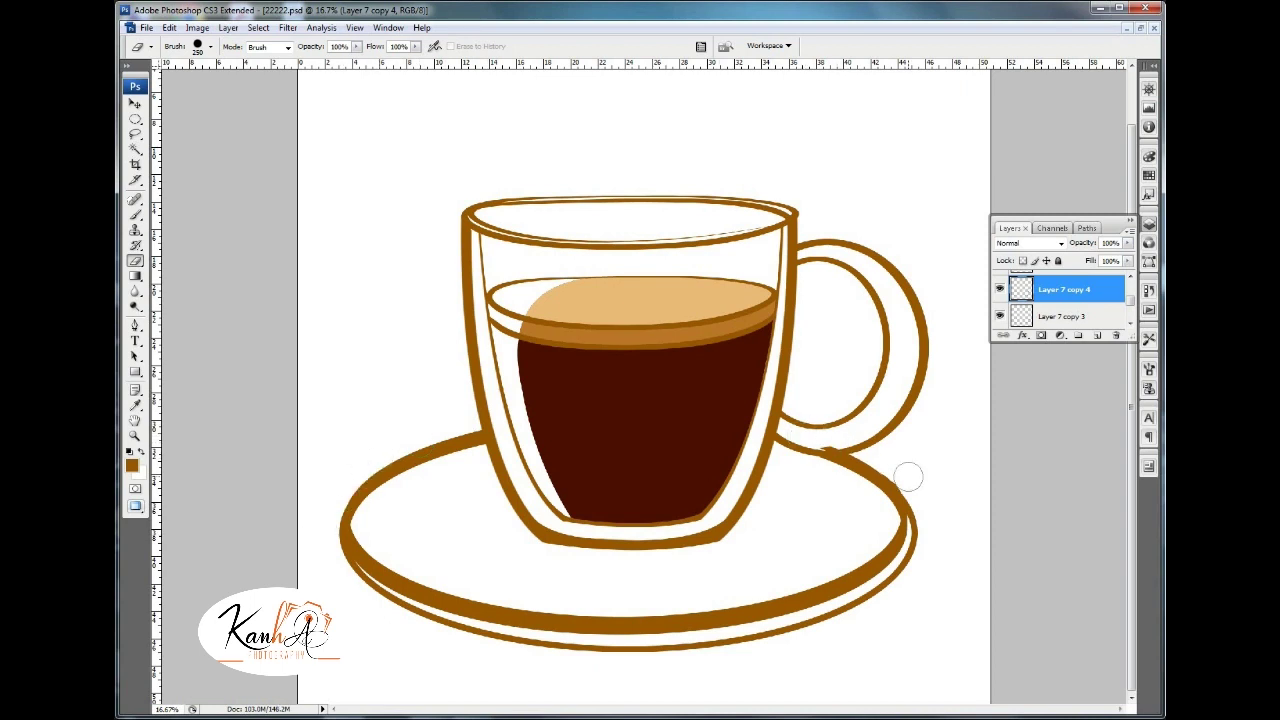
key(alt+bracketleft)
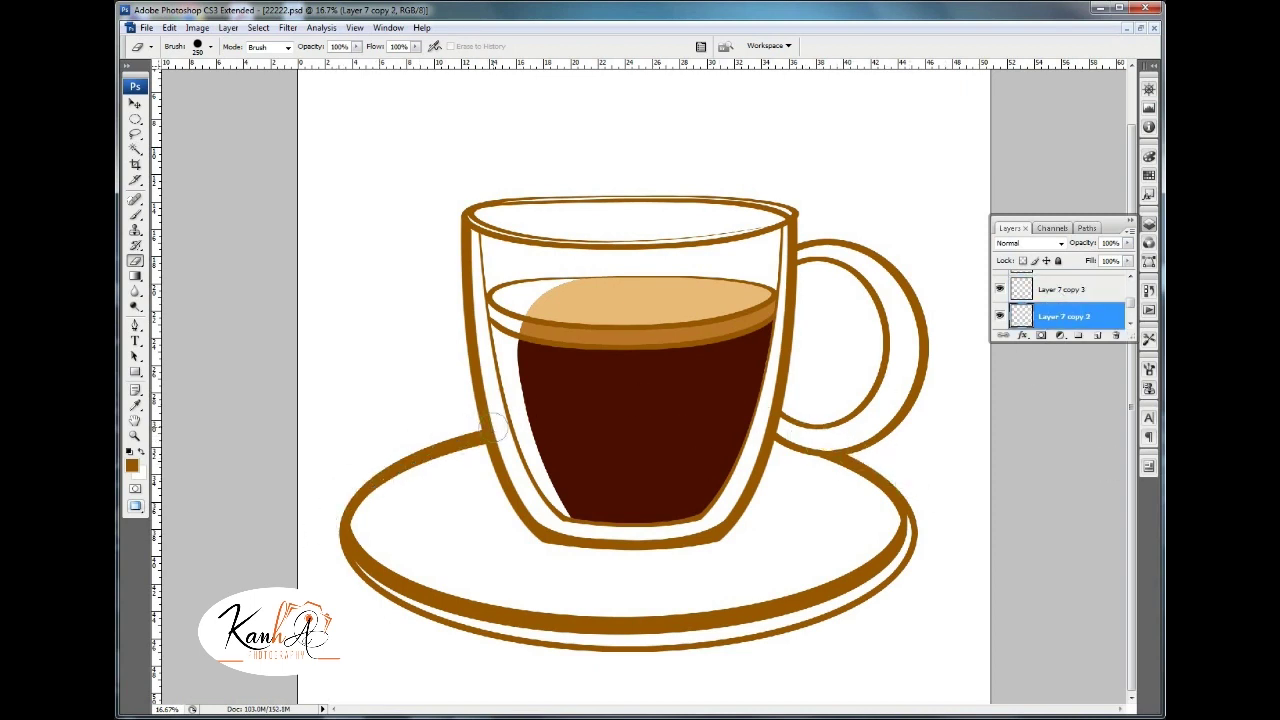
key(alt+bracketleft)
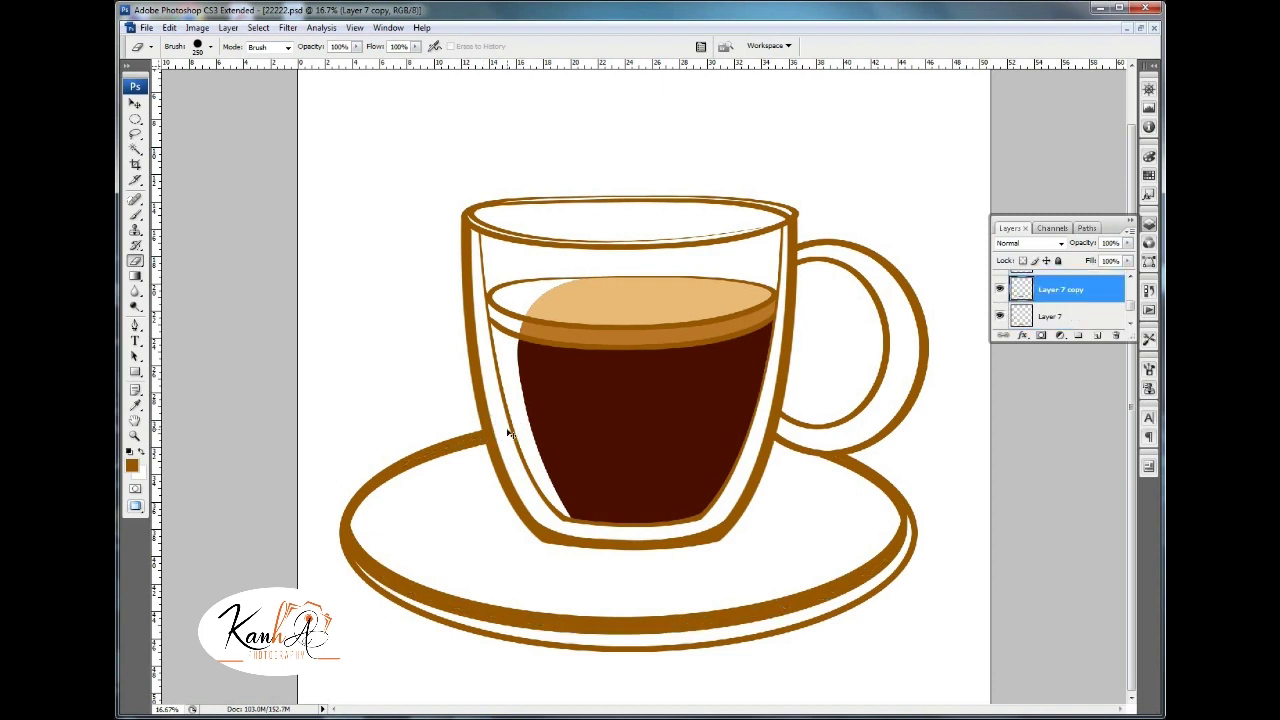
key(alt+bracketright)
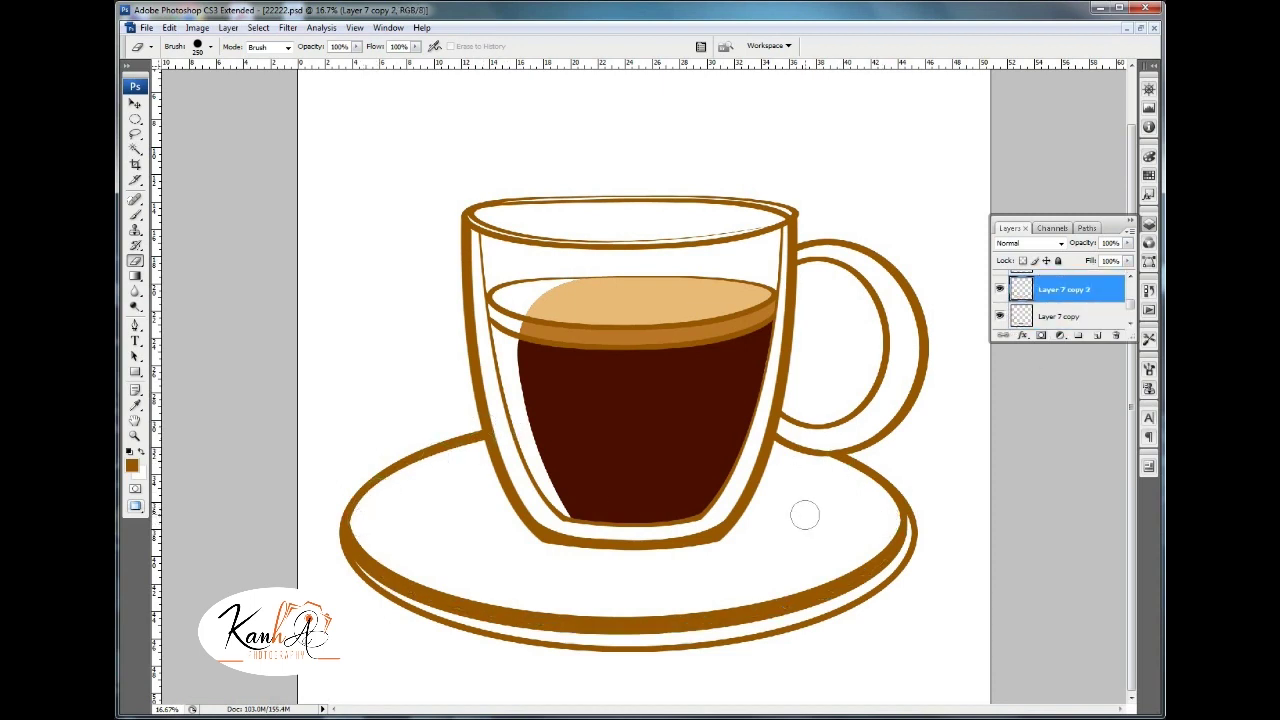
scroll(1071, 305, up, 1)
scroll(1071, 305, up, 2)
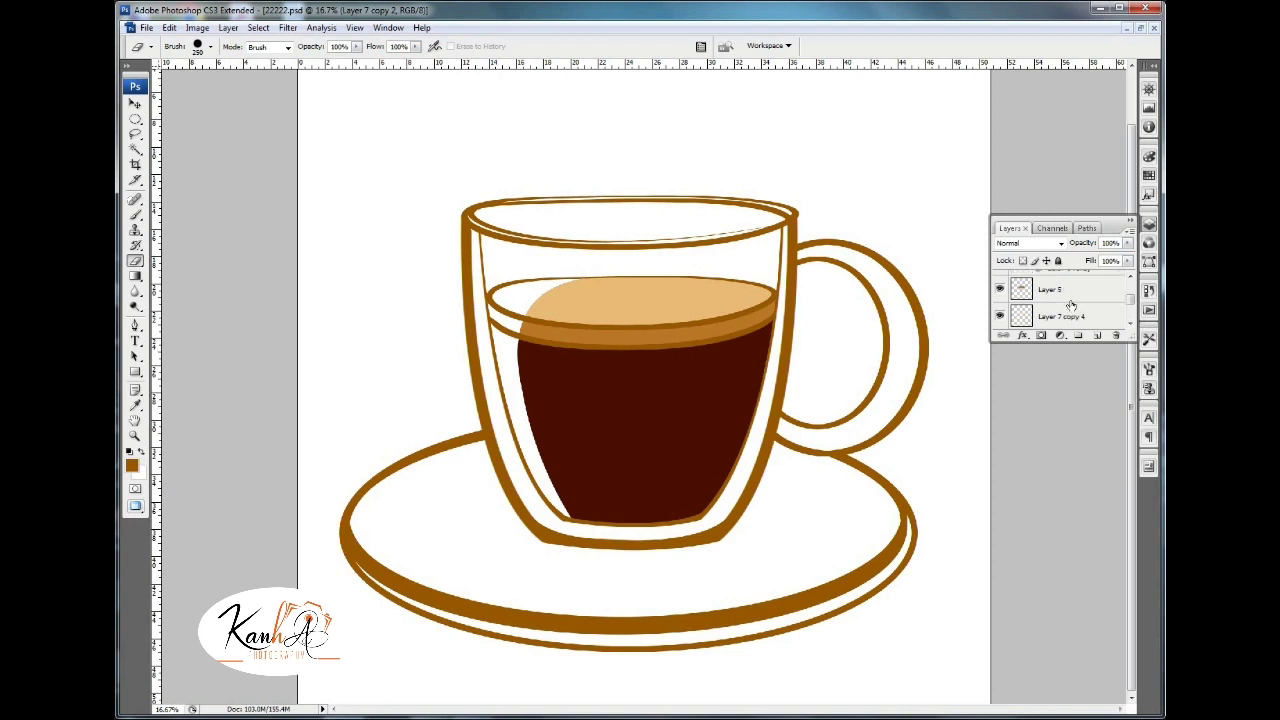
click(1074, 315)
scroll(1077, 316, up, 2)
scroll(1069, 300, up, 2)
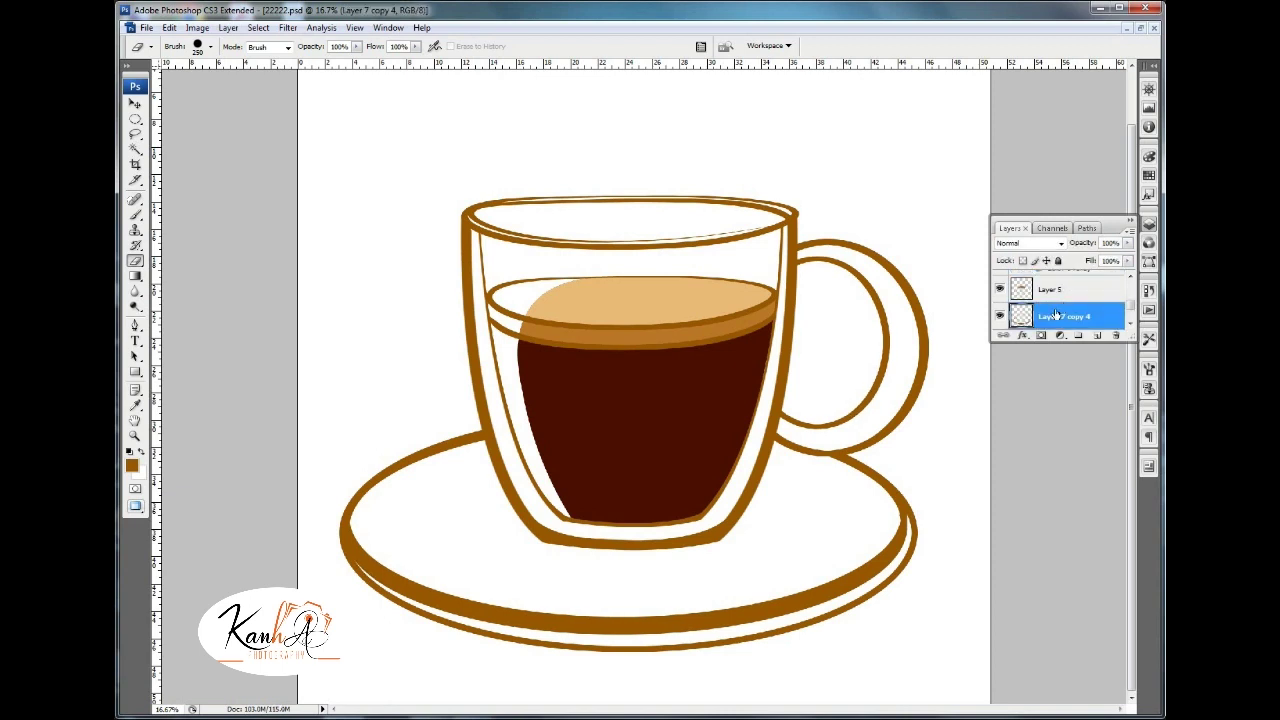
scroll(1070, 305, up, 1)
shift+click(1075, 318)
scroll(1070, 305, down, 2)
scroll(1068, 305, down, 1)
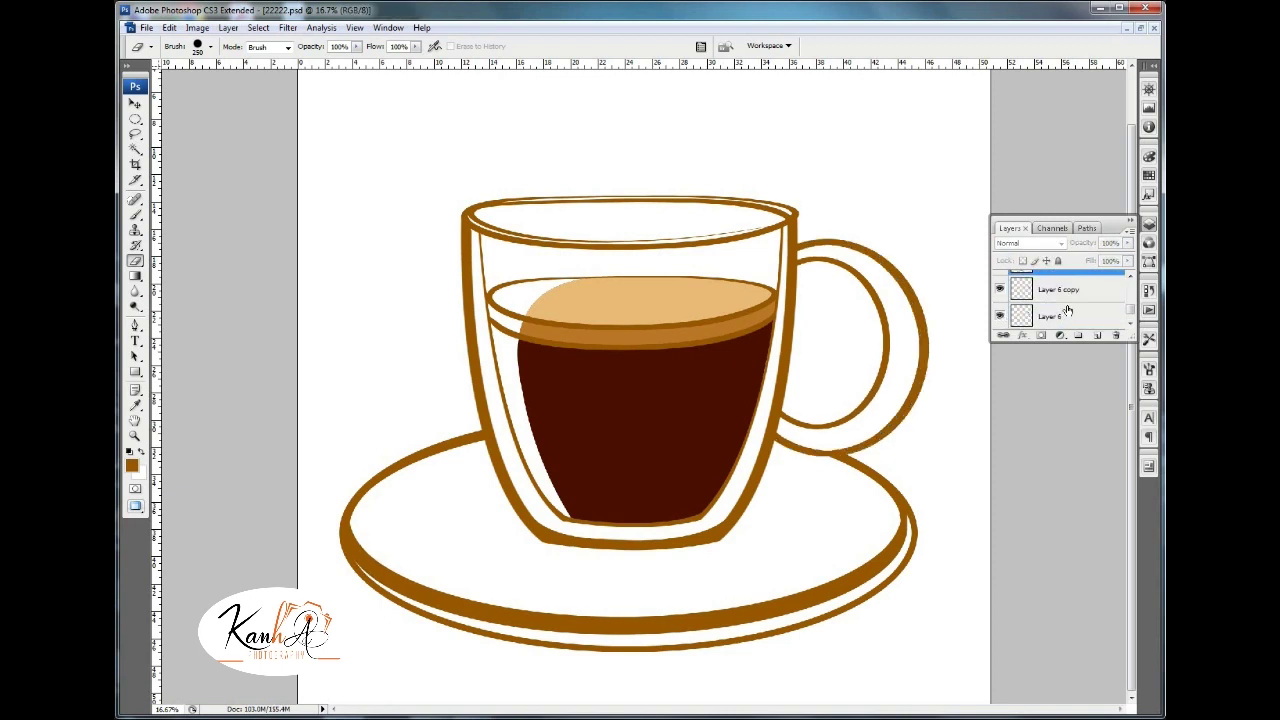
click(1000, 289)
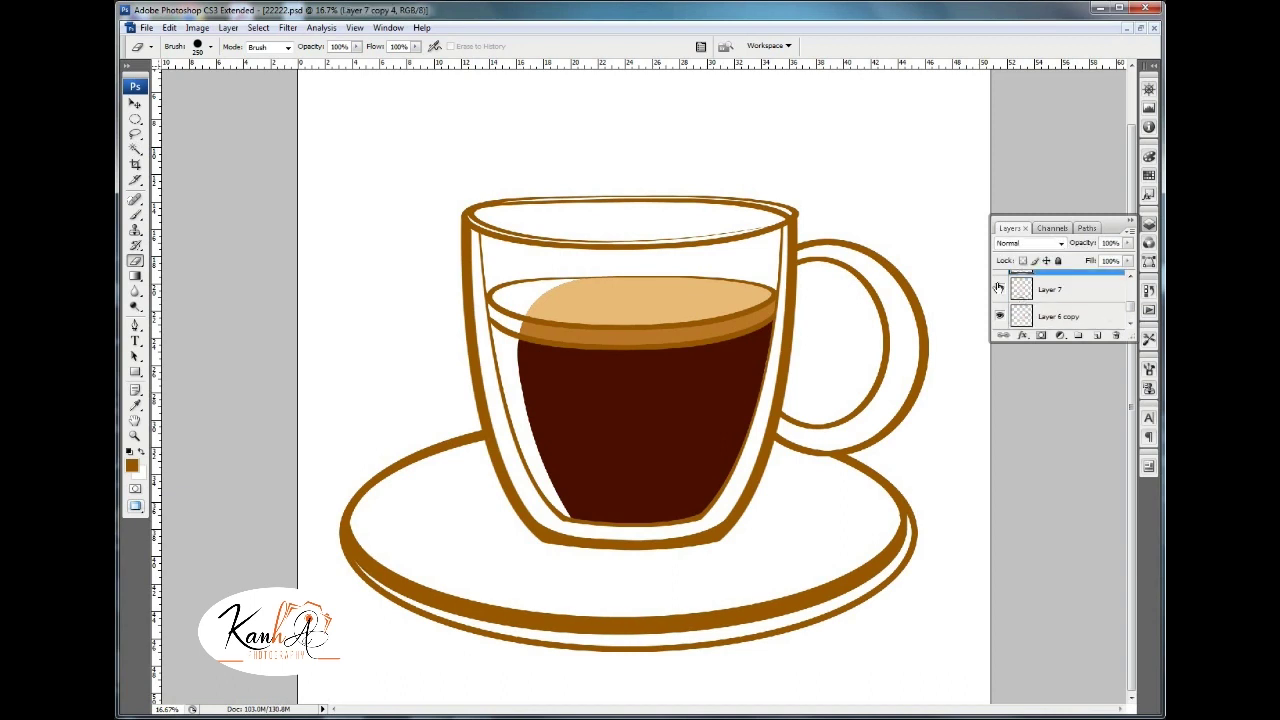
Move Layer 7 copy 4 below Layer 7, shift the rim down, and warp its upper edge outward.
drag(1053, 291, 1063, 316)
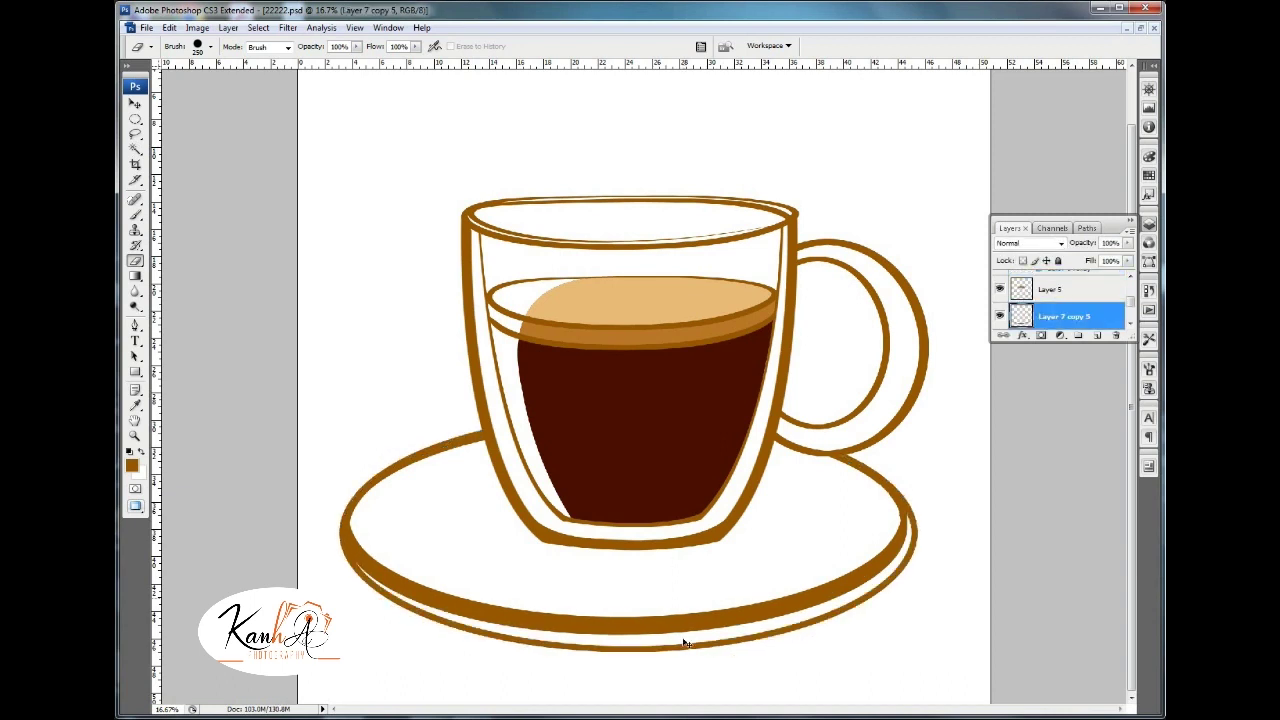
drag(686, 643, 686, 660)
key(ctrl+t)
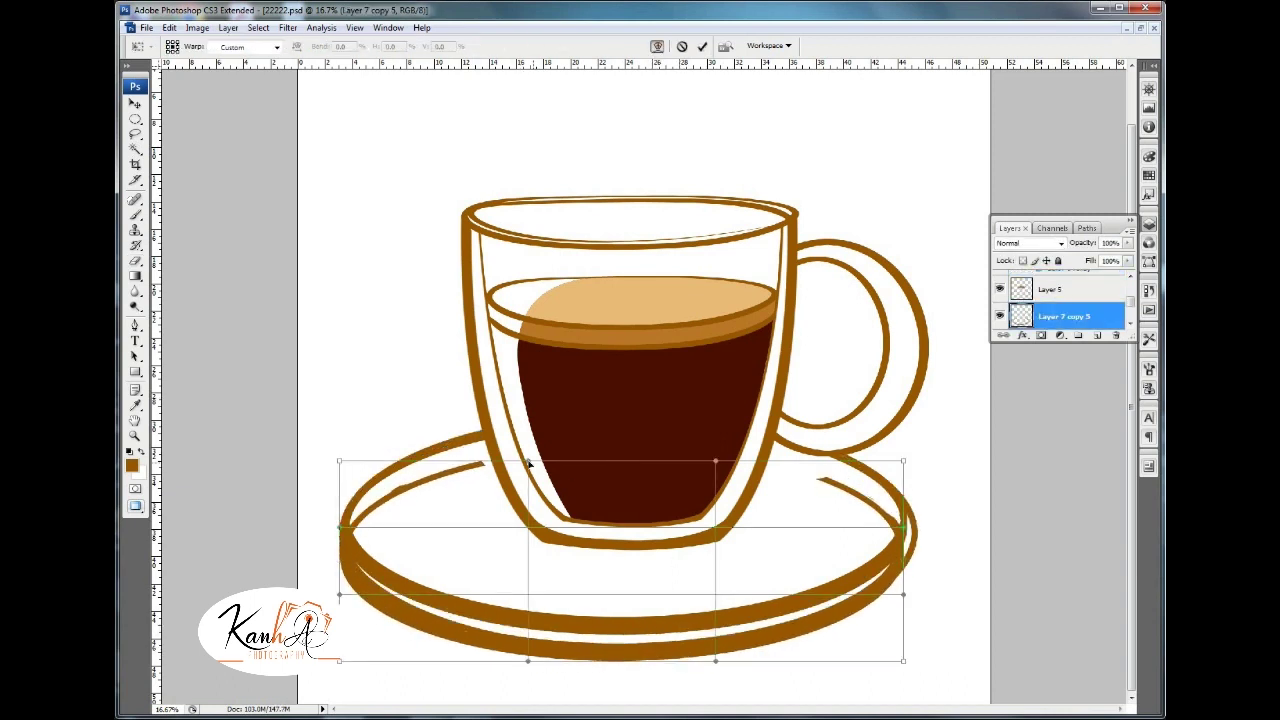
drag(528, 462, 515, 428)
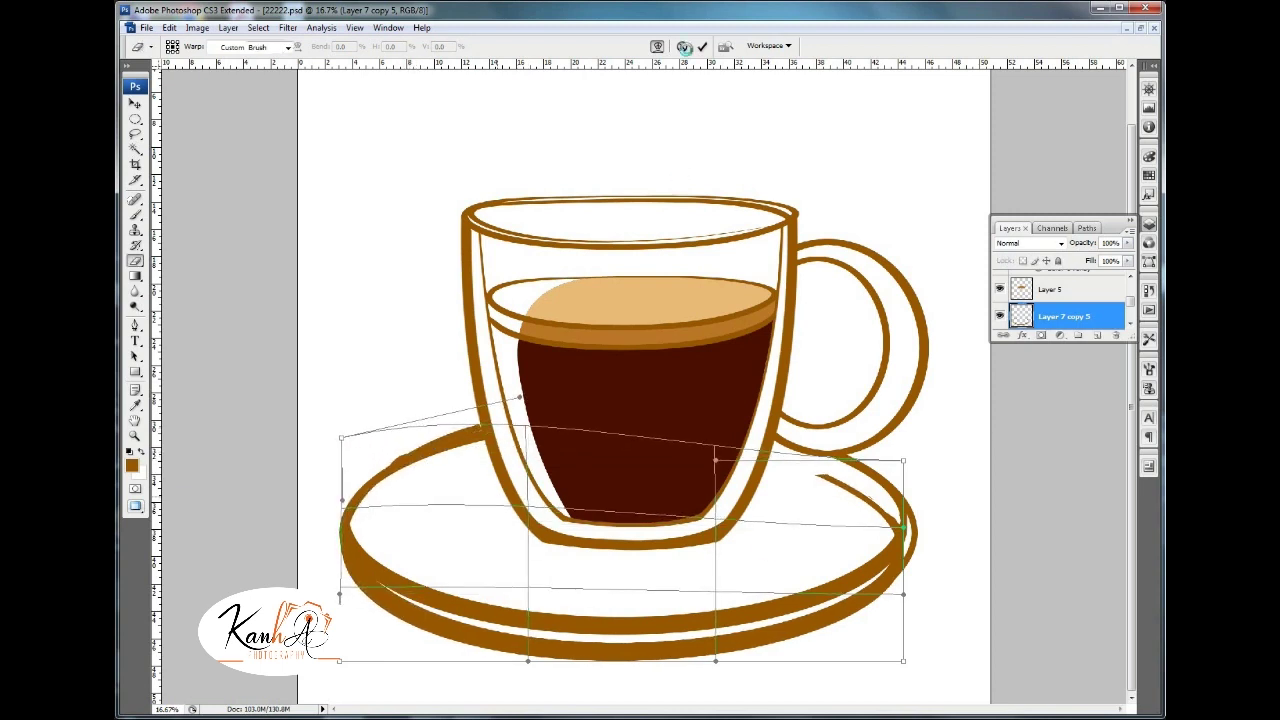
click(684, 47)
key(ctrl+t)
drag(903, 460, 886, 462)
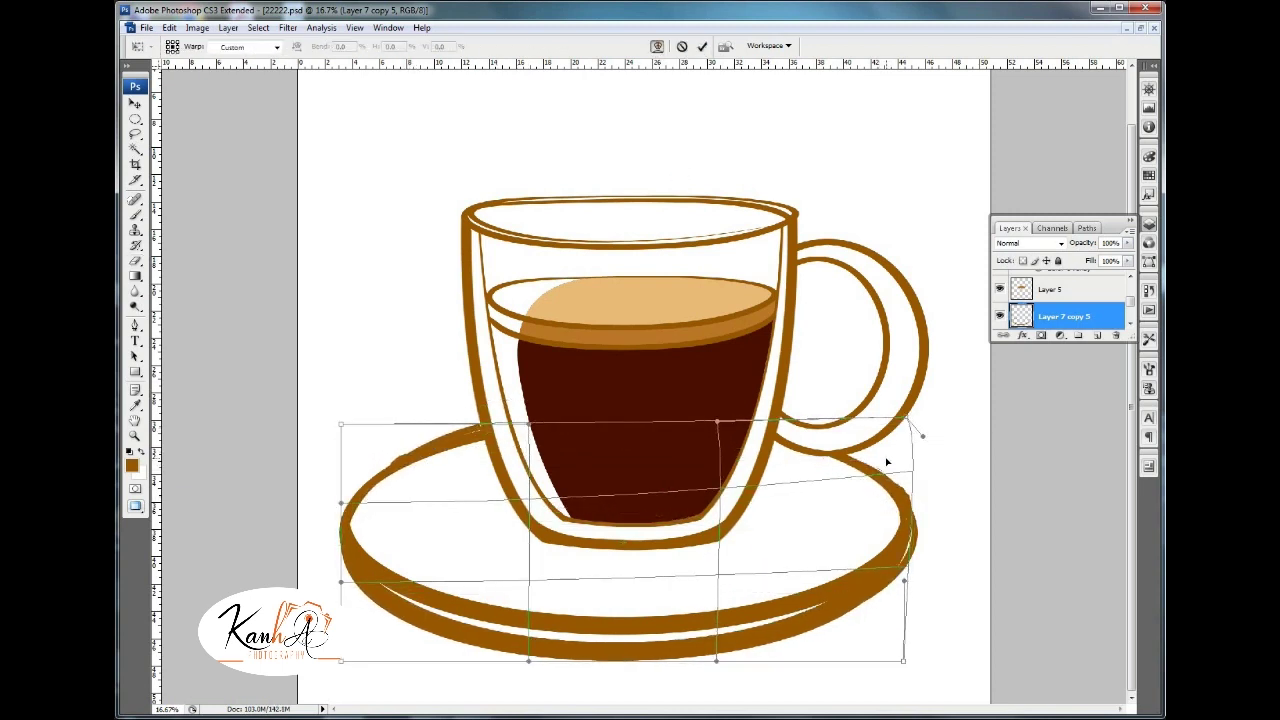
key(e)
key(Return)
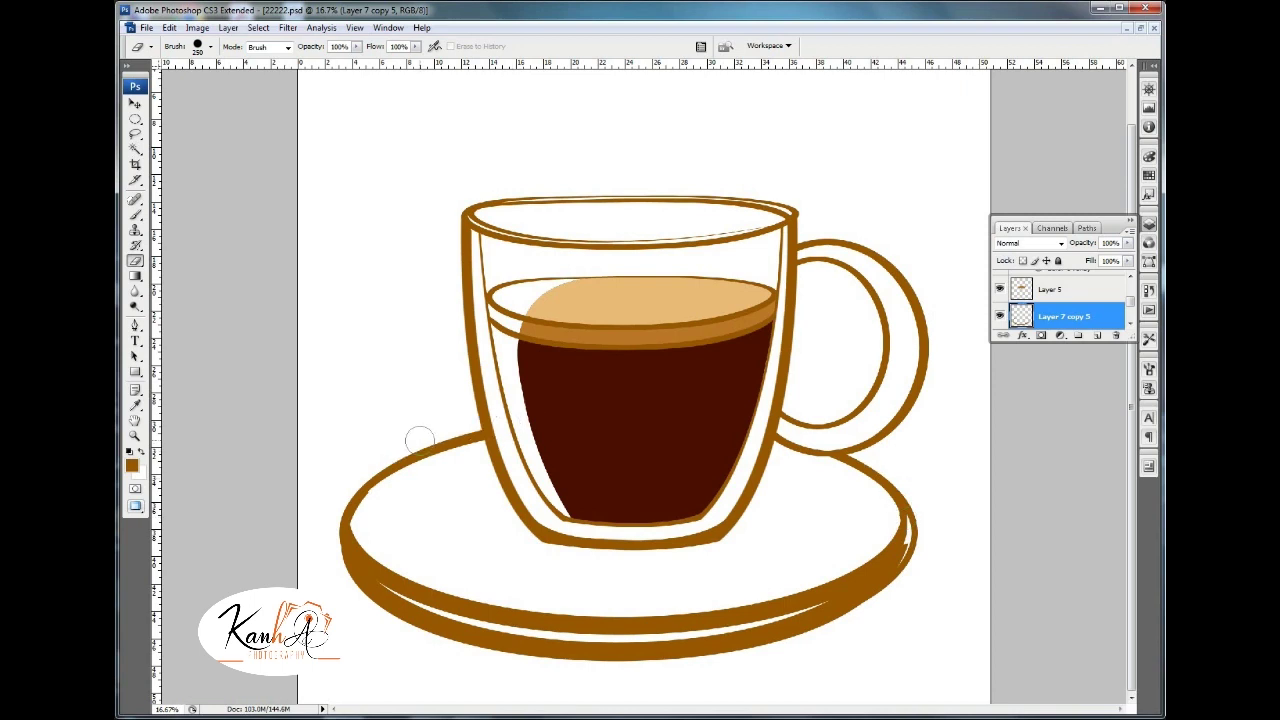
Warp the lower saucer rim's right side outward into a wider oval.
key(ctrl+t)
click(657, 47)
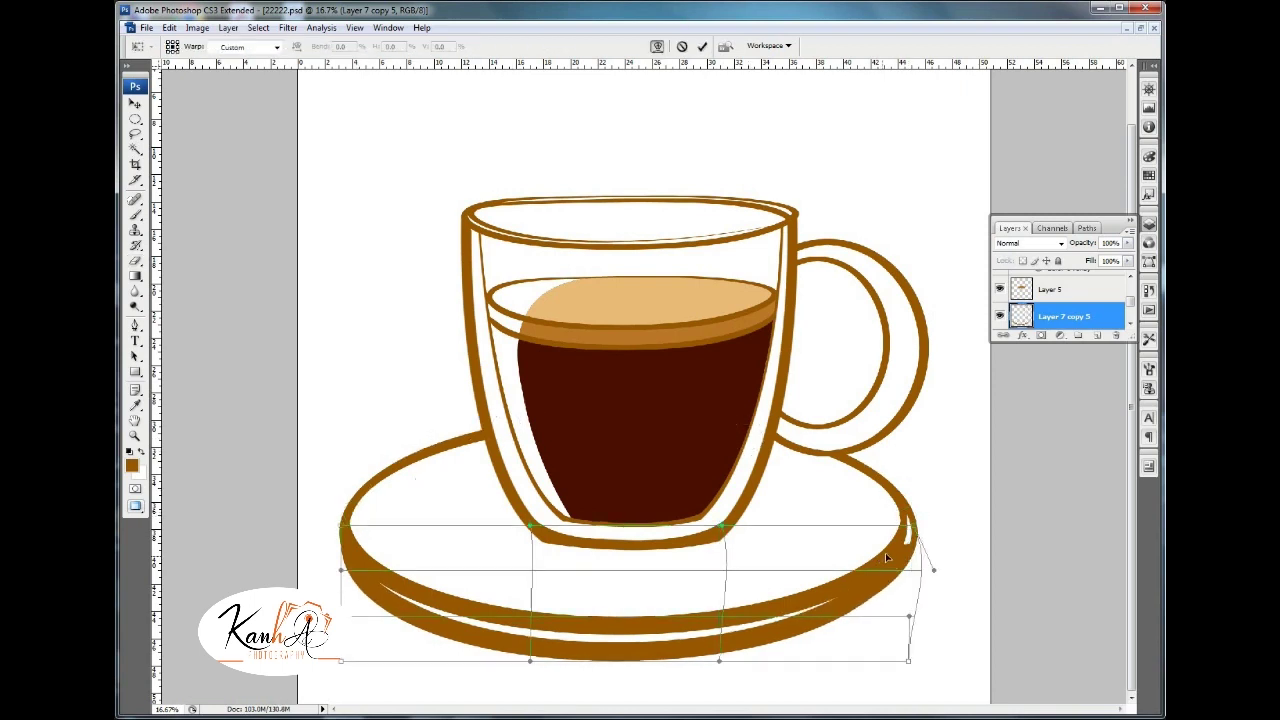
drag(905, 560, 887, 556)
key(Return)
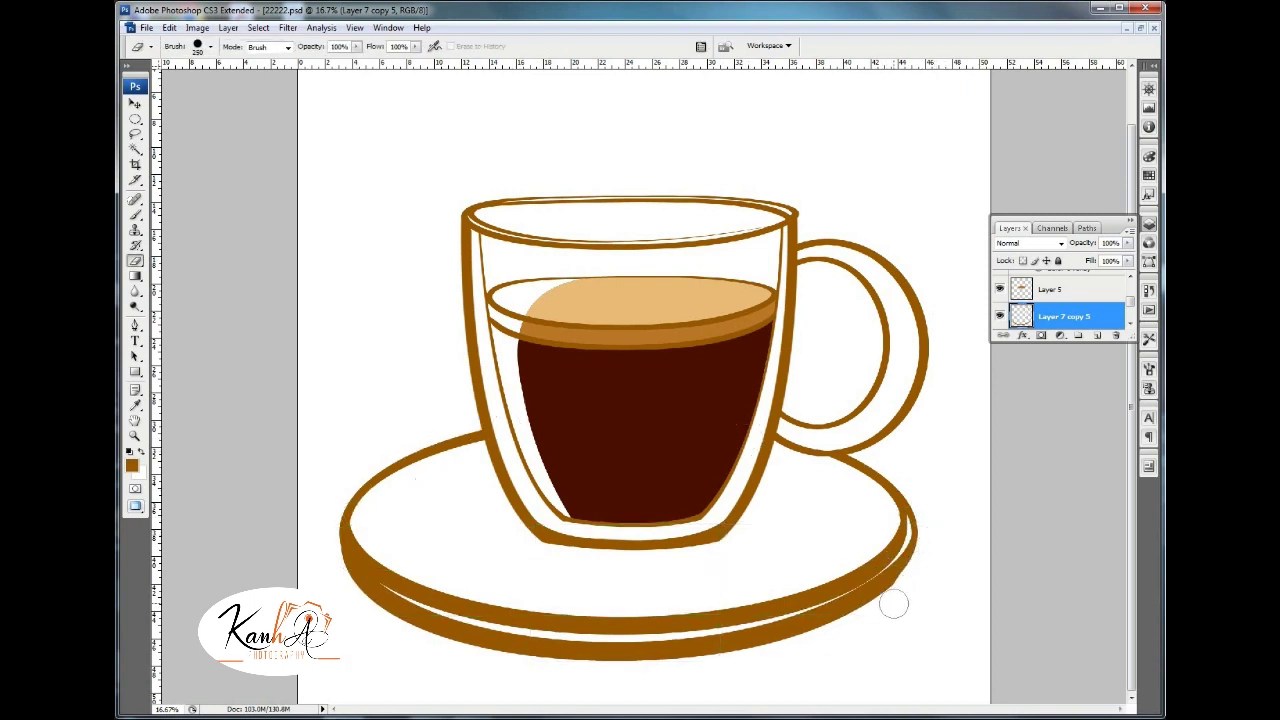
ctrl+alt+click(750, 493)
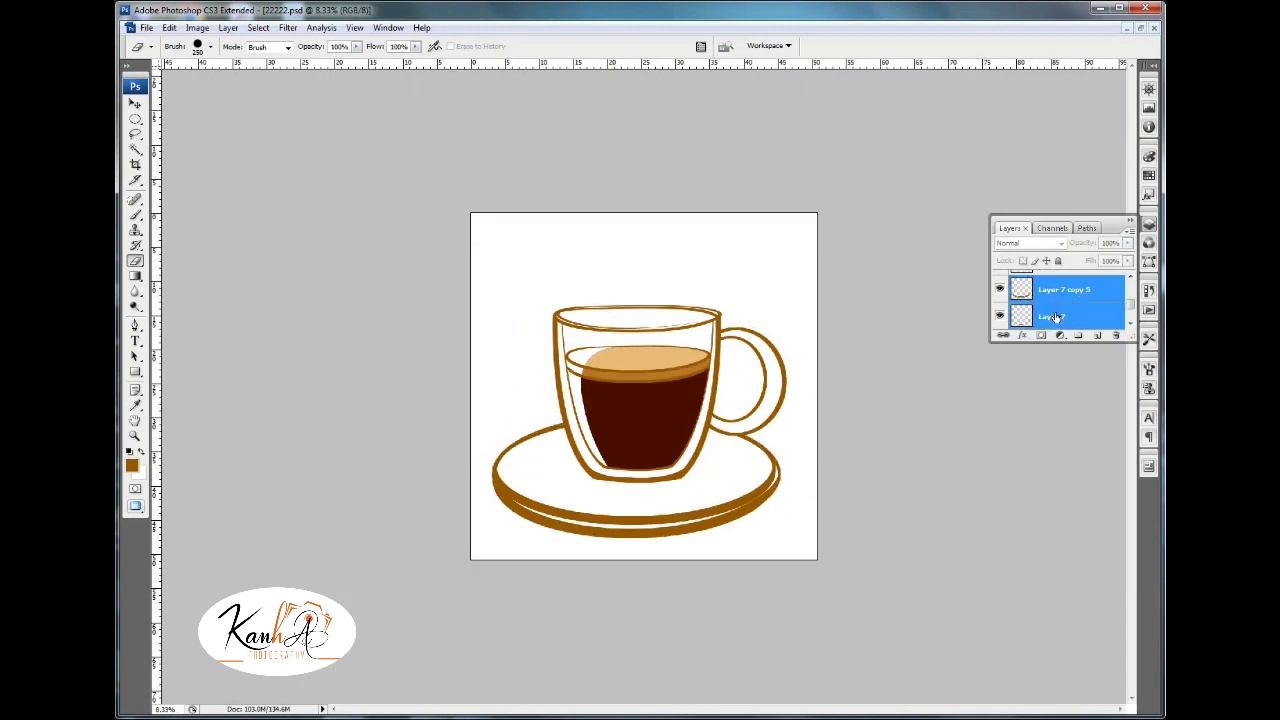
key(ctrl+t)
Apply the saucer warp, then stroke an oval on a new layer 10 px brown and deselect.
click(657, 46)
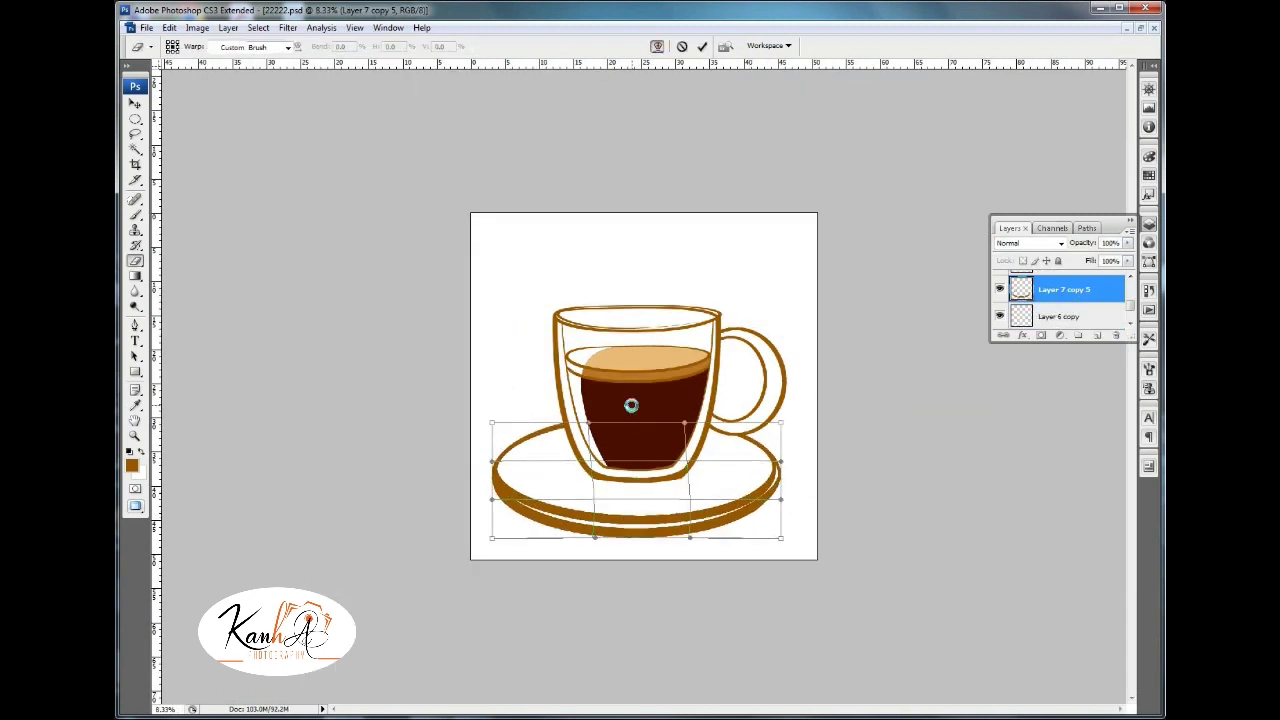
key(Return)
click(135, 119)
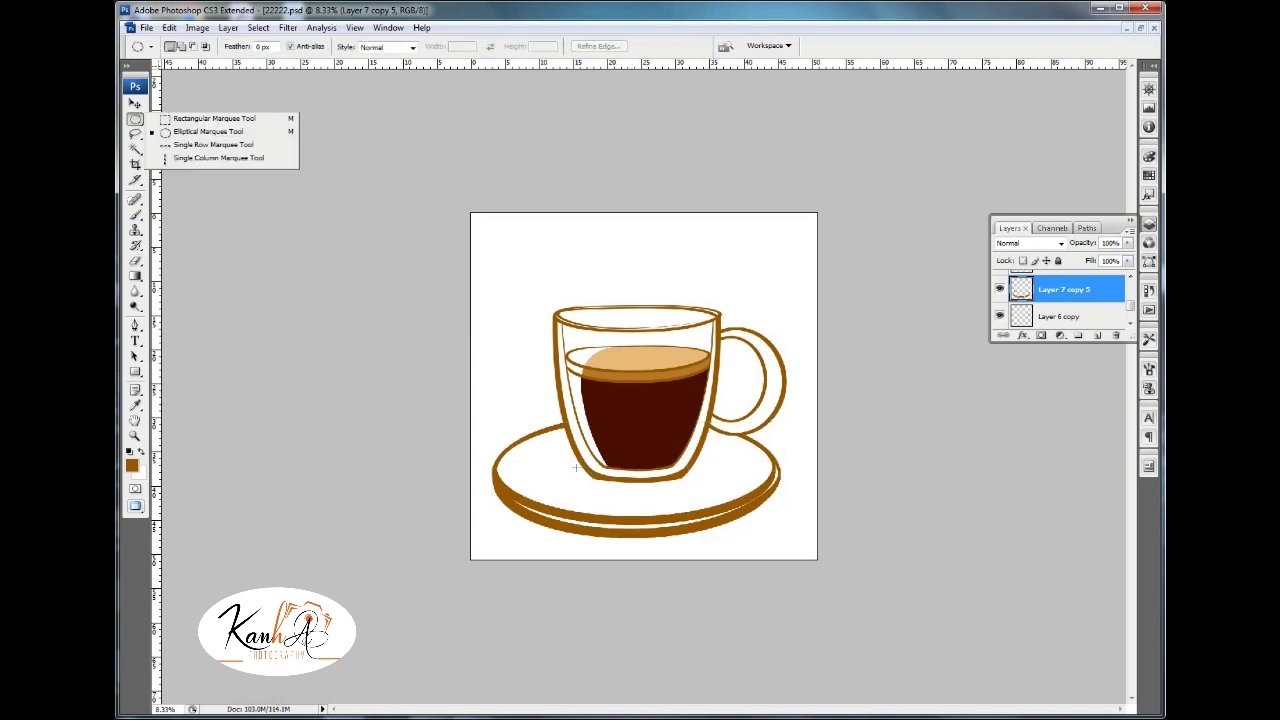
click(200, 133)
key(ctrl+shift+n)
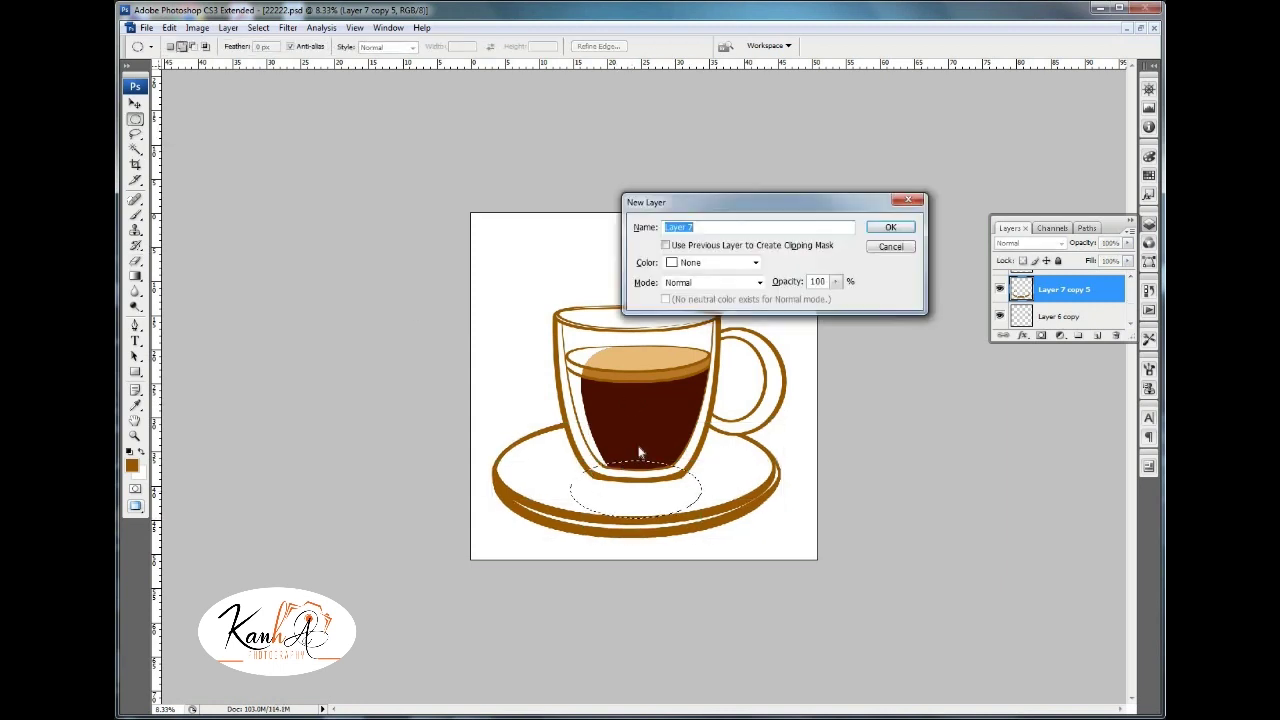
key(Return)
key(ctrl+plus)
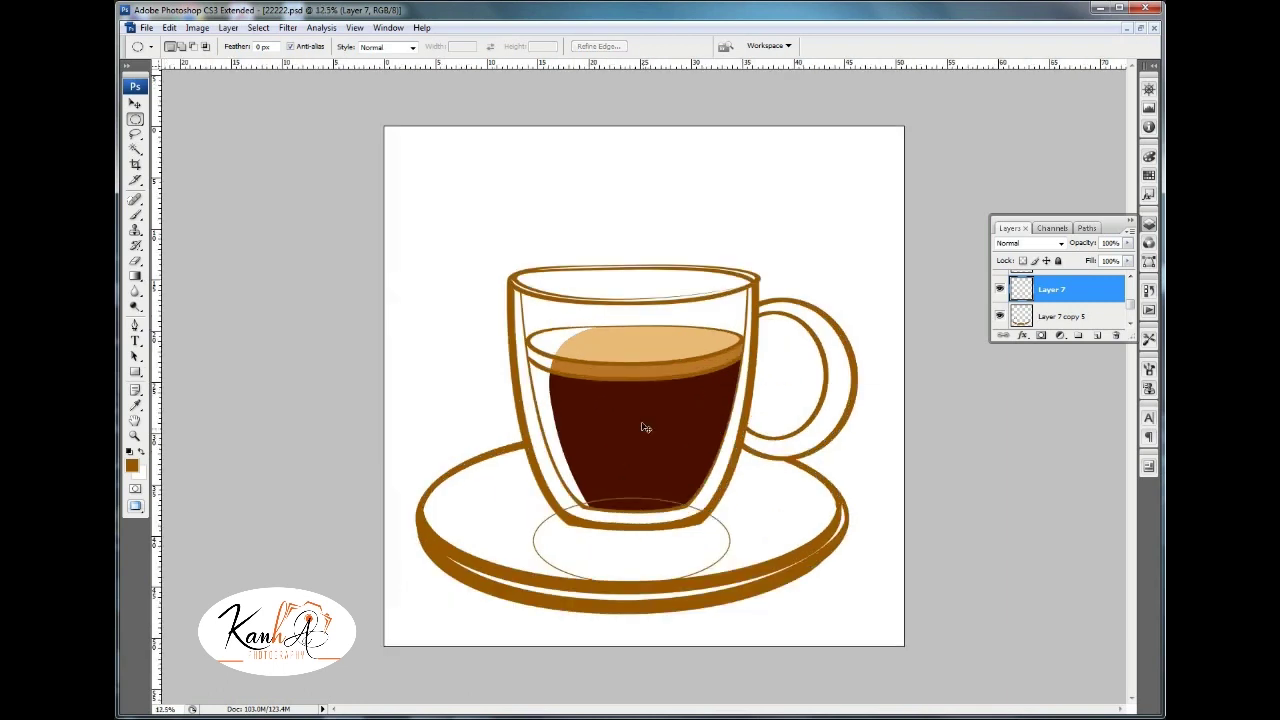
key(Return)
key(ctrl+d)
Duplicate and warp the oval outline several times to thicken the base ring.
key(ctrl+j)
key(ctrl+t)
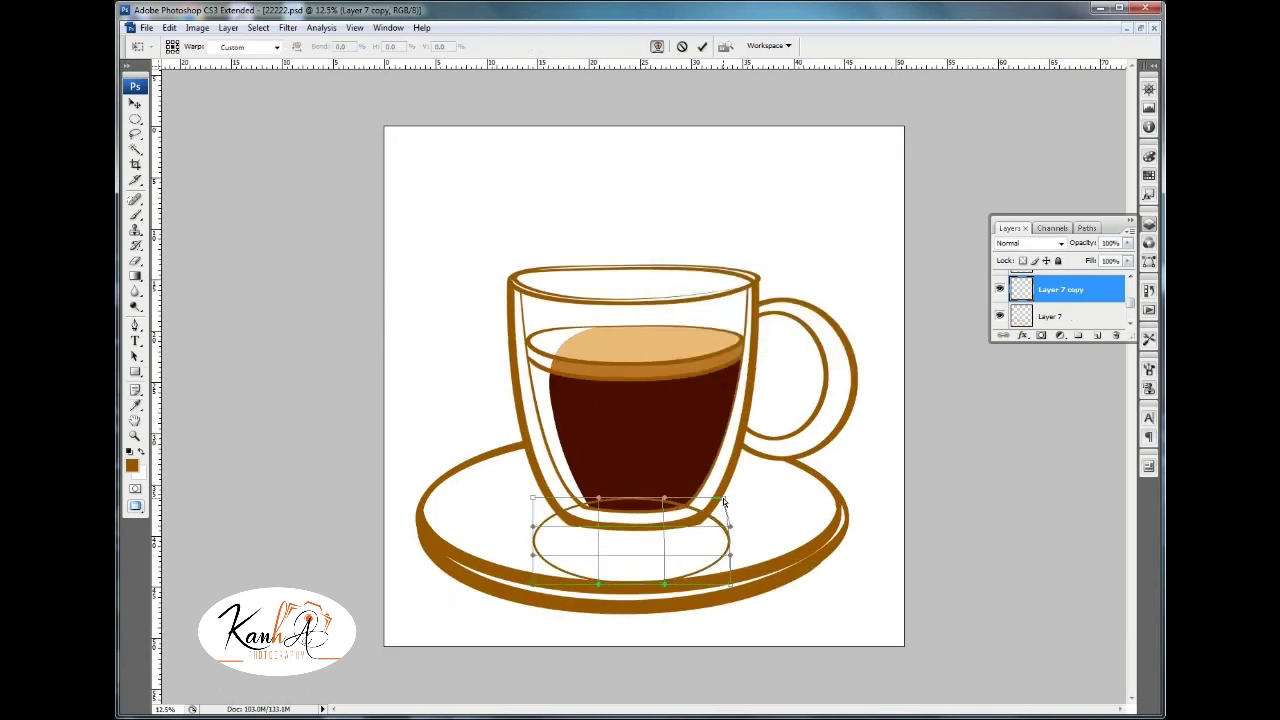
key(Return)
key(m)
key(ctrl+j)
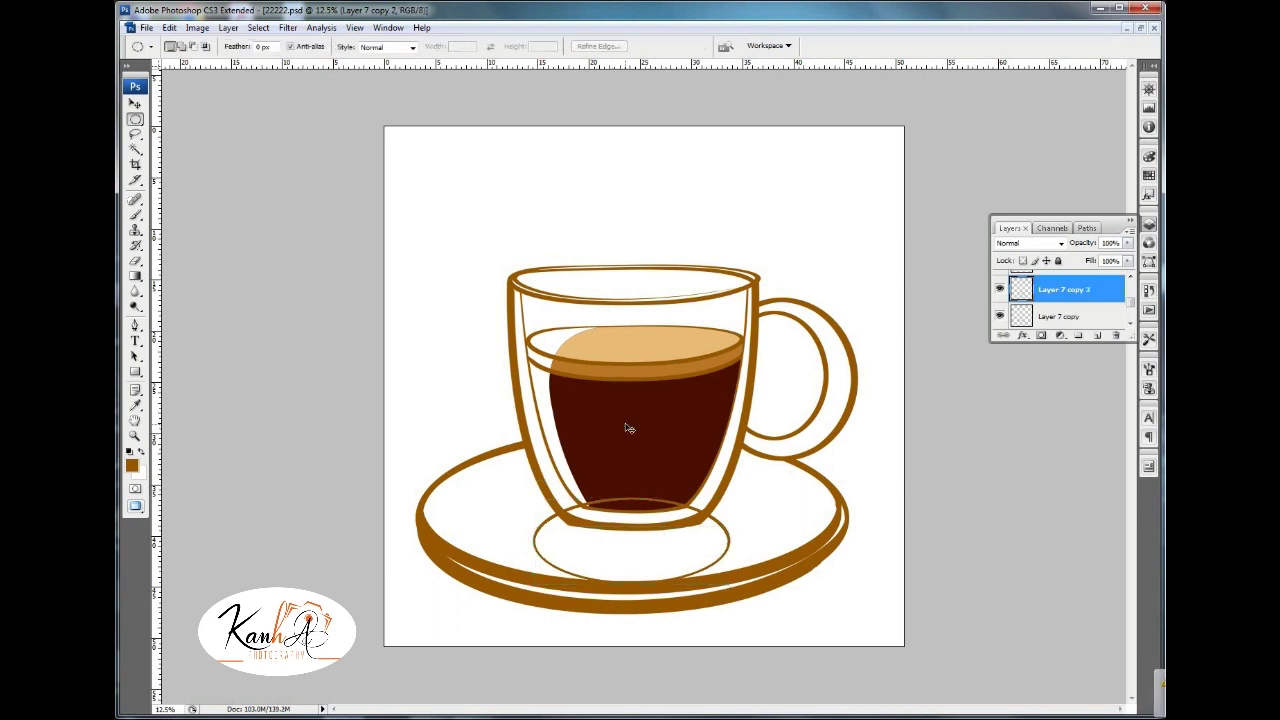
key(ctrl+j)
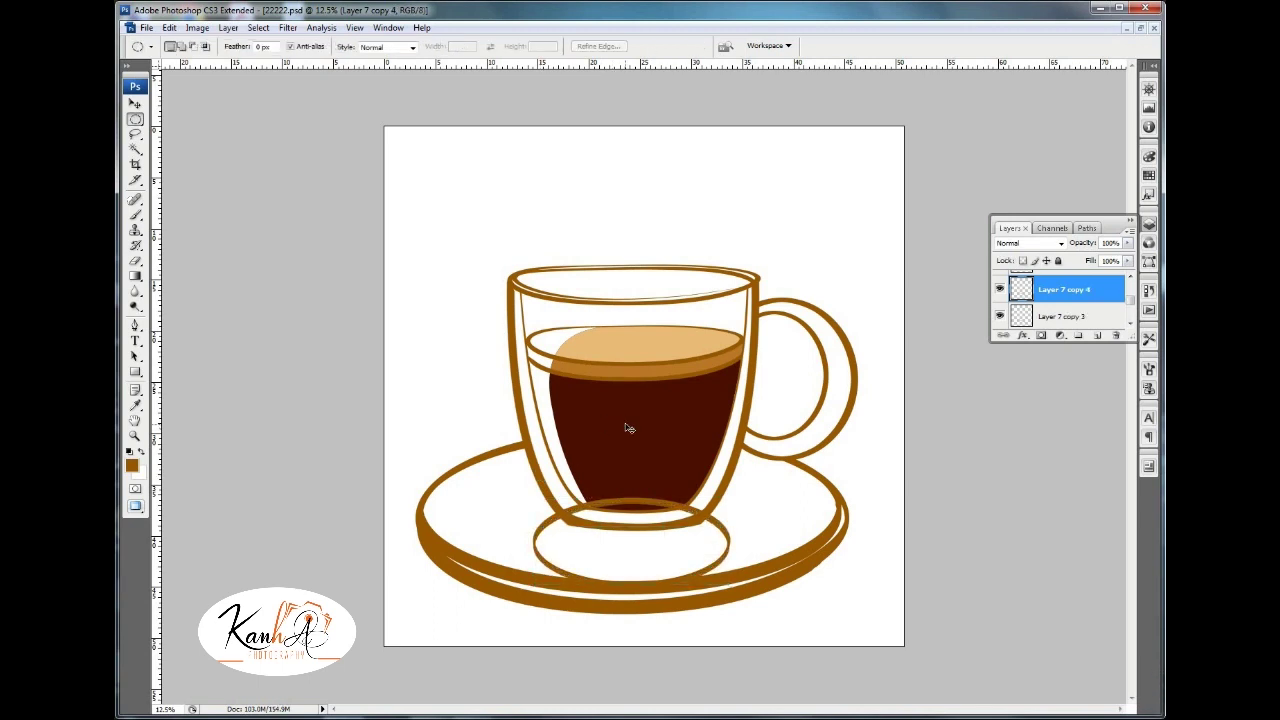
key(ctrl+j)
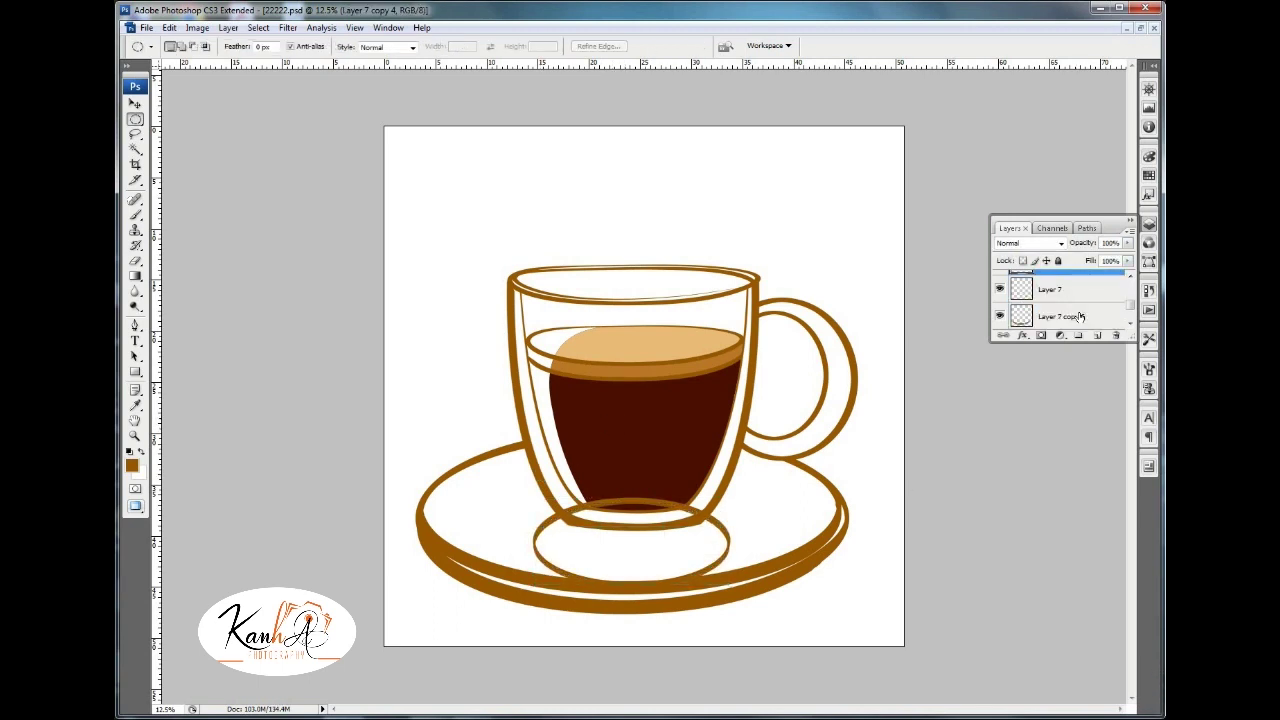
scroll(1071, 294, up, 2)
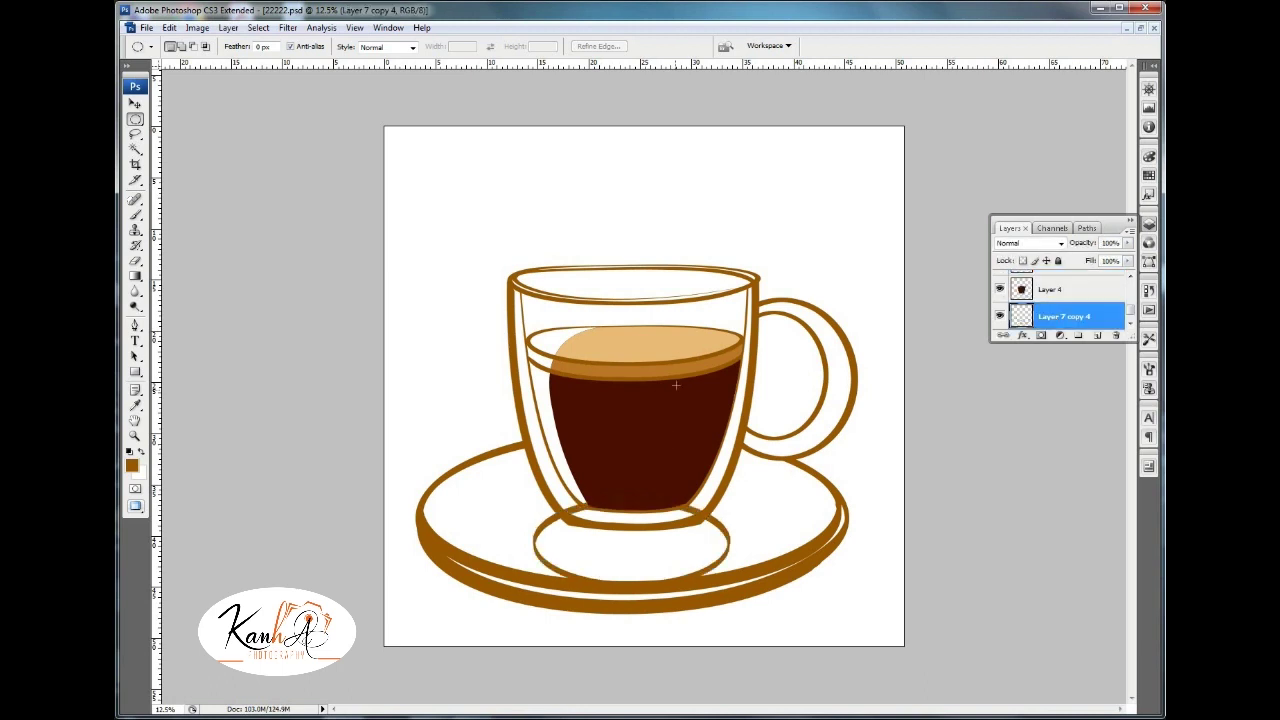
Move the saucer up about 23 px under the cup with warp off, then zoom to 12.5%.
key(e)
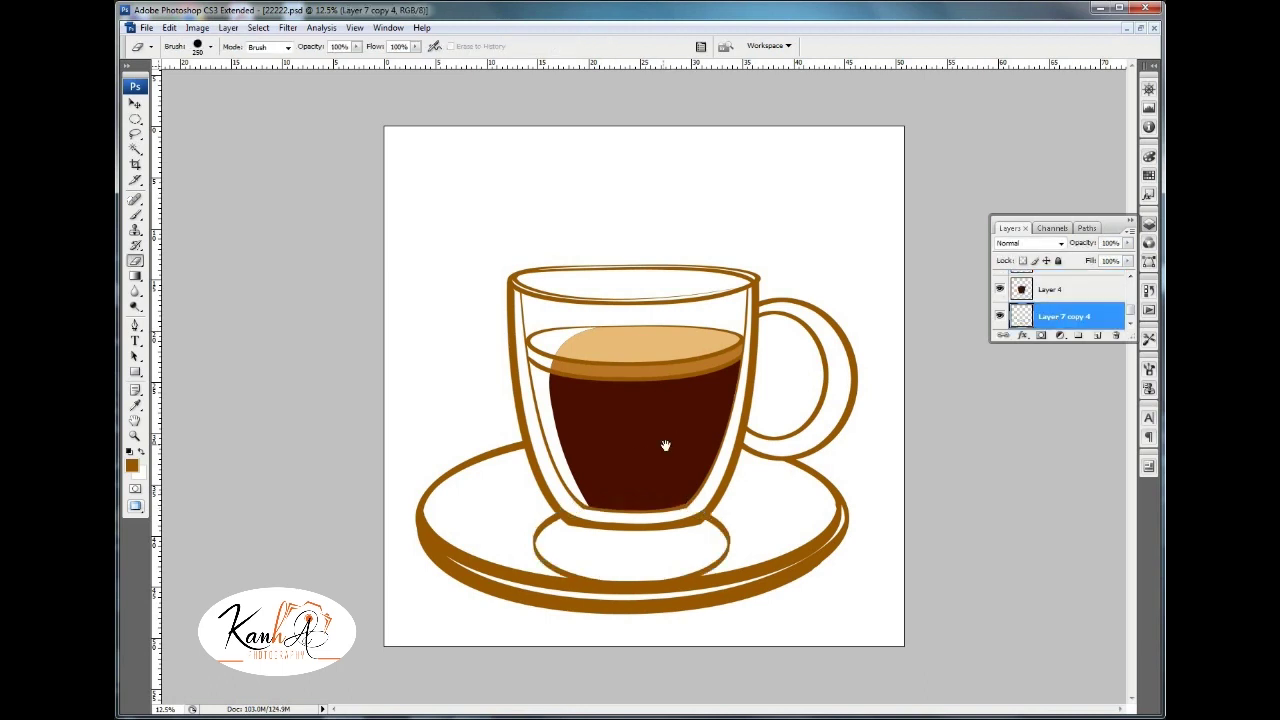
key(ctrl+minus)
scroll(1053, 302, down, 1)
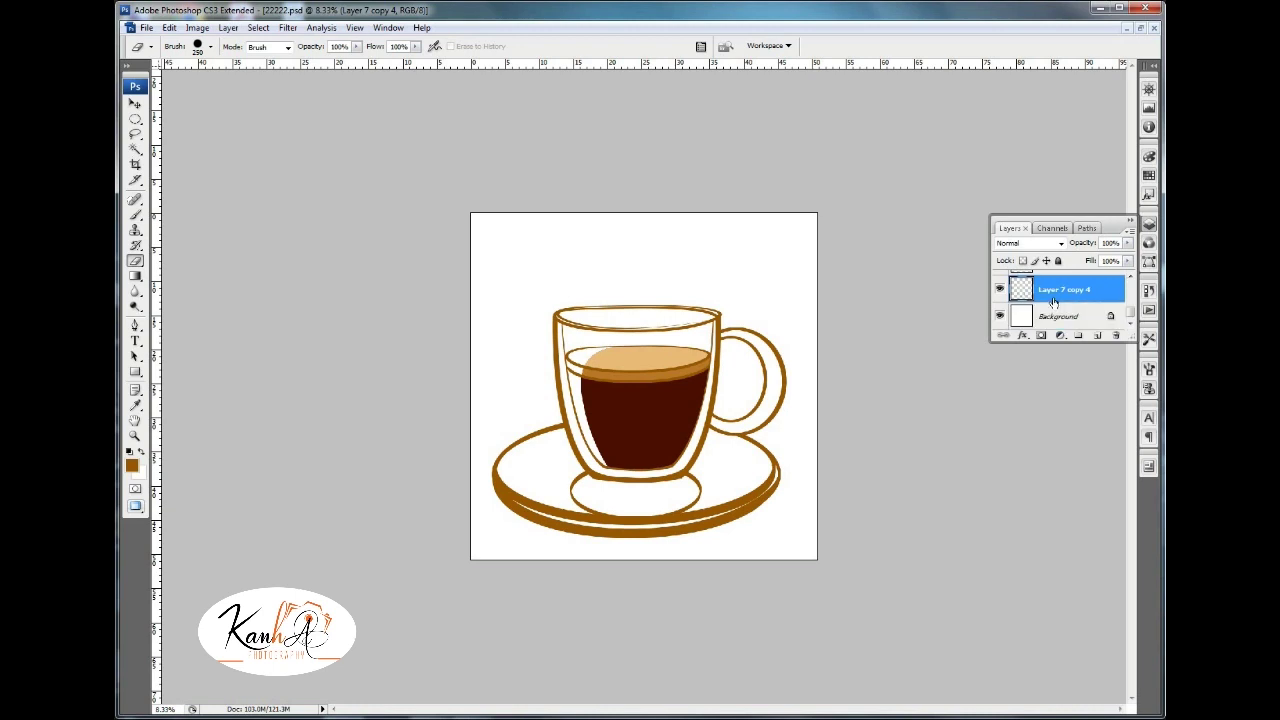
scroll(1042, 302, up, 2)
scroll(1057, 294, down, 2)
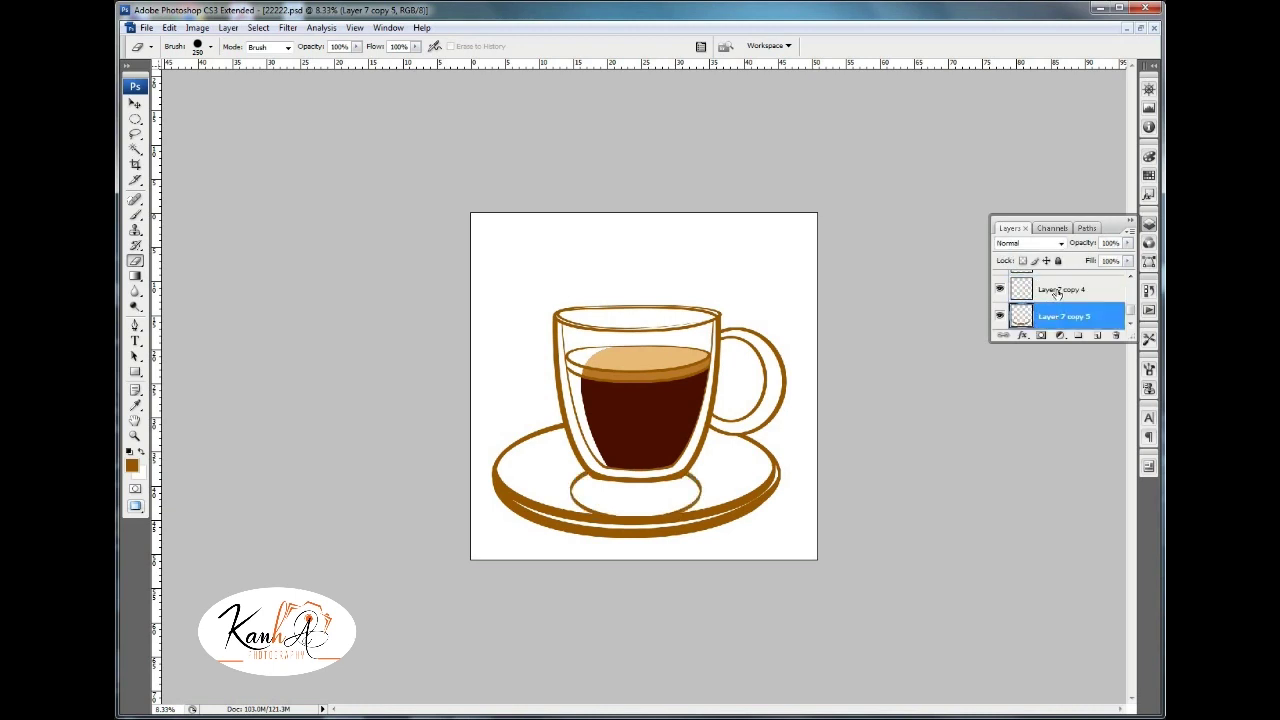
key(ctrl+t)
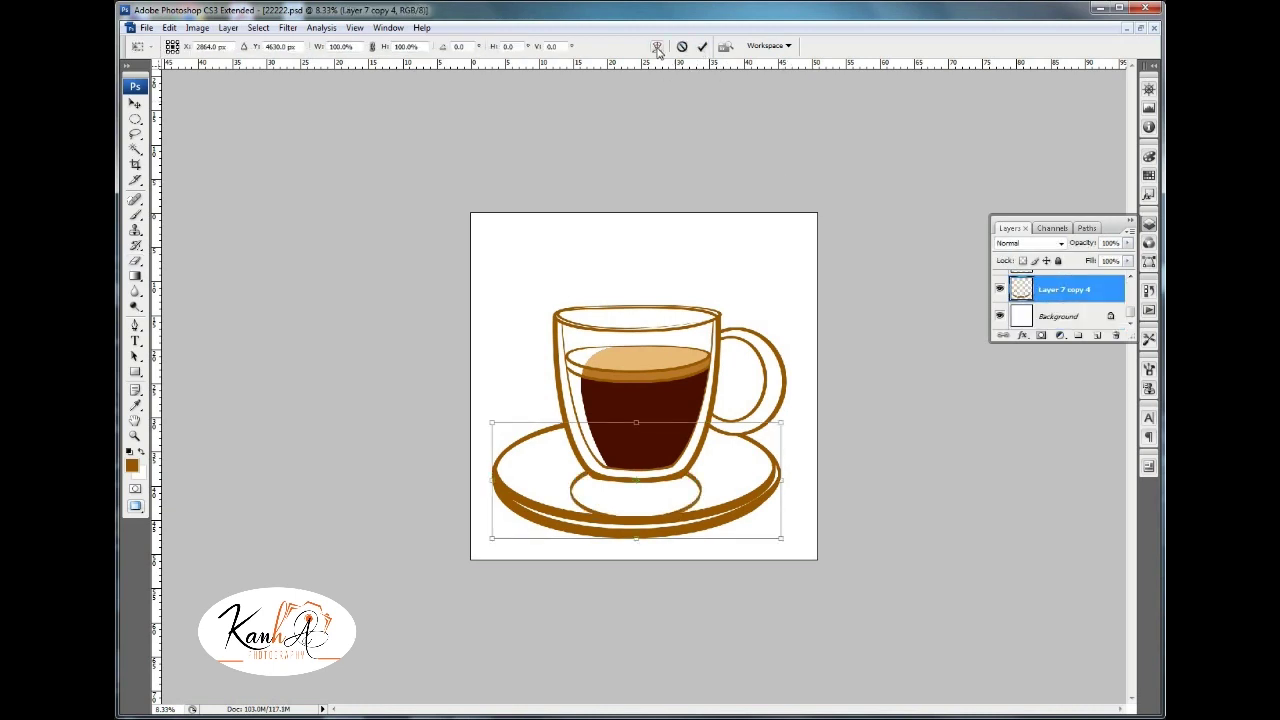
click(700, 47)
click(725, 46)
drag(662, 467, 659, 444)
key(e)
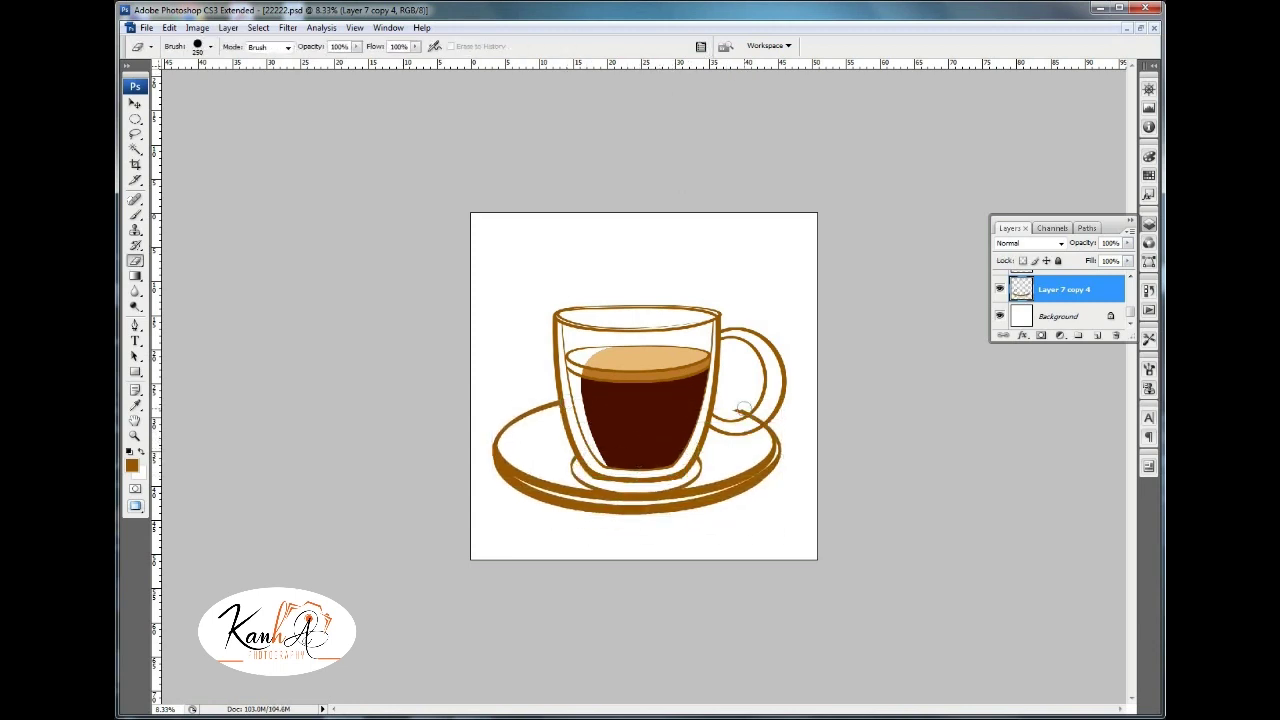
key(ctrl+minus)
key(ctrl+plus)
key(ctrl+plus)
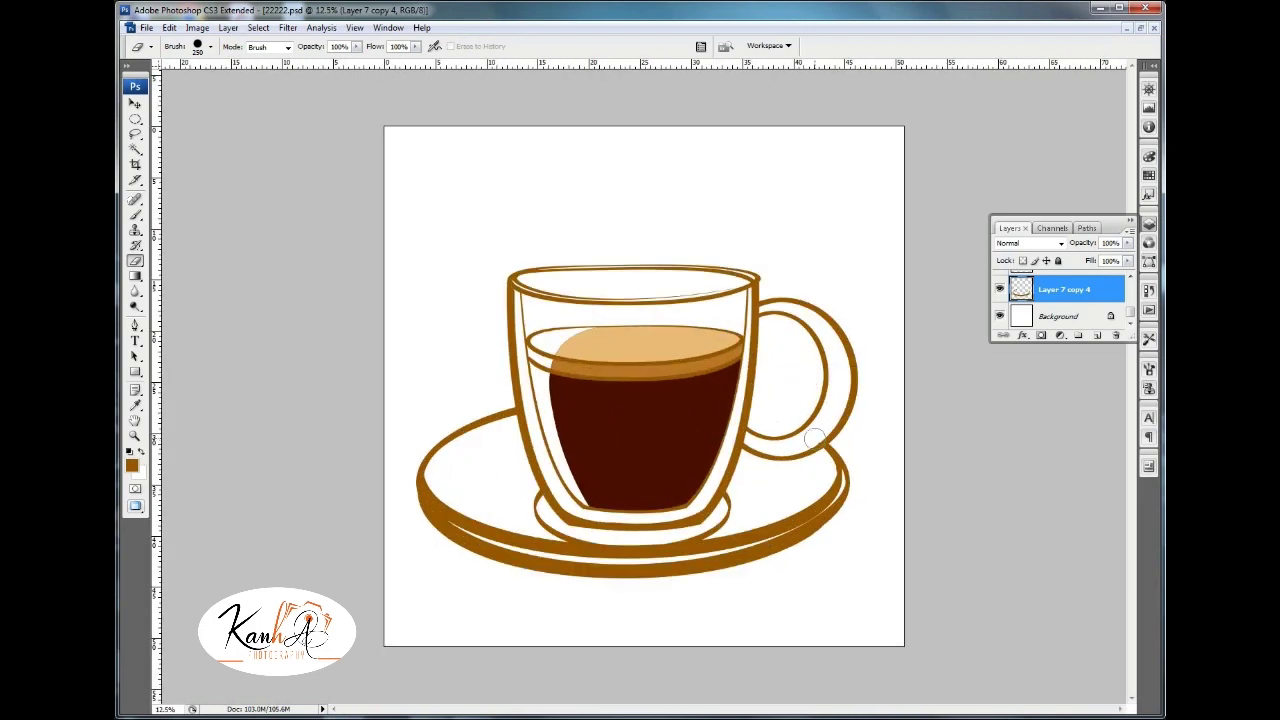
key(ctrl+minus)
Stroke a dark brown oval over the cream top on a new layer.
key(ctrl+plus)
key(m)
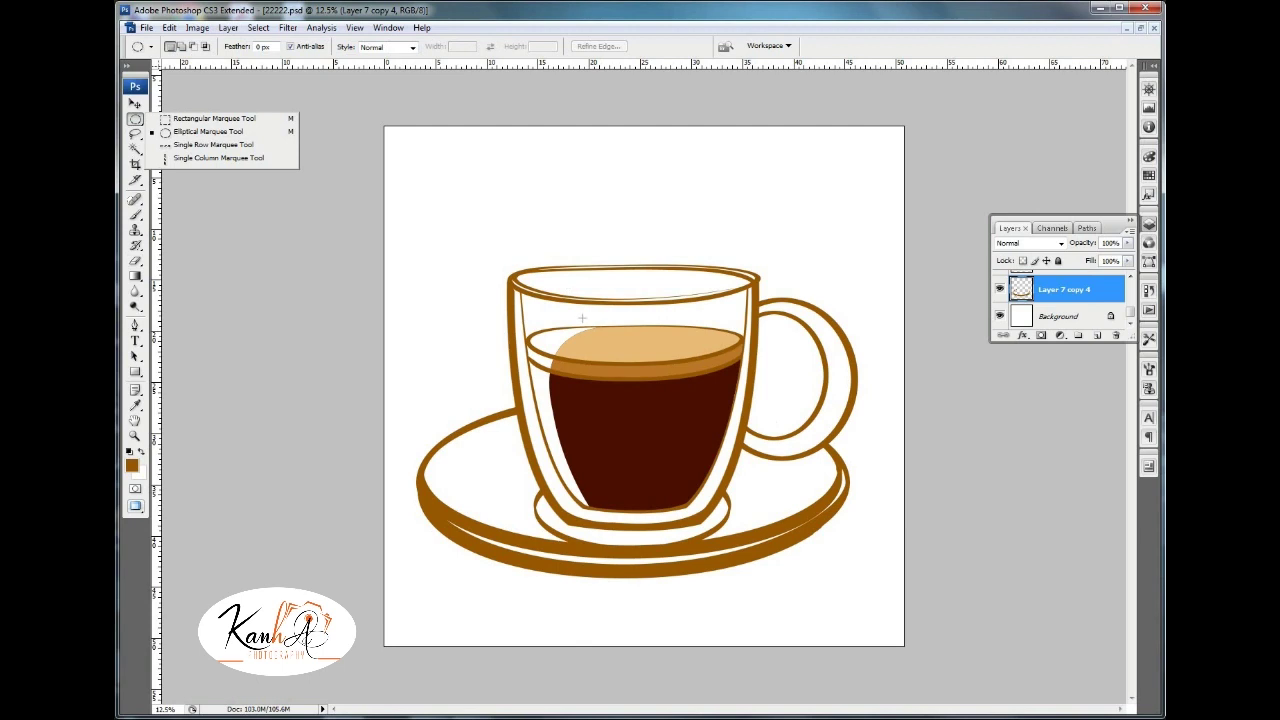
drag(581, 318, 701, 343)
key(ctrl+shift+n)
key(Return)
right_click(732, 328)
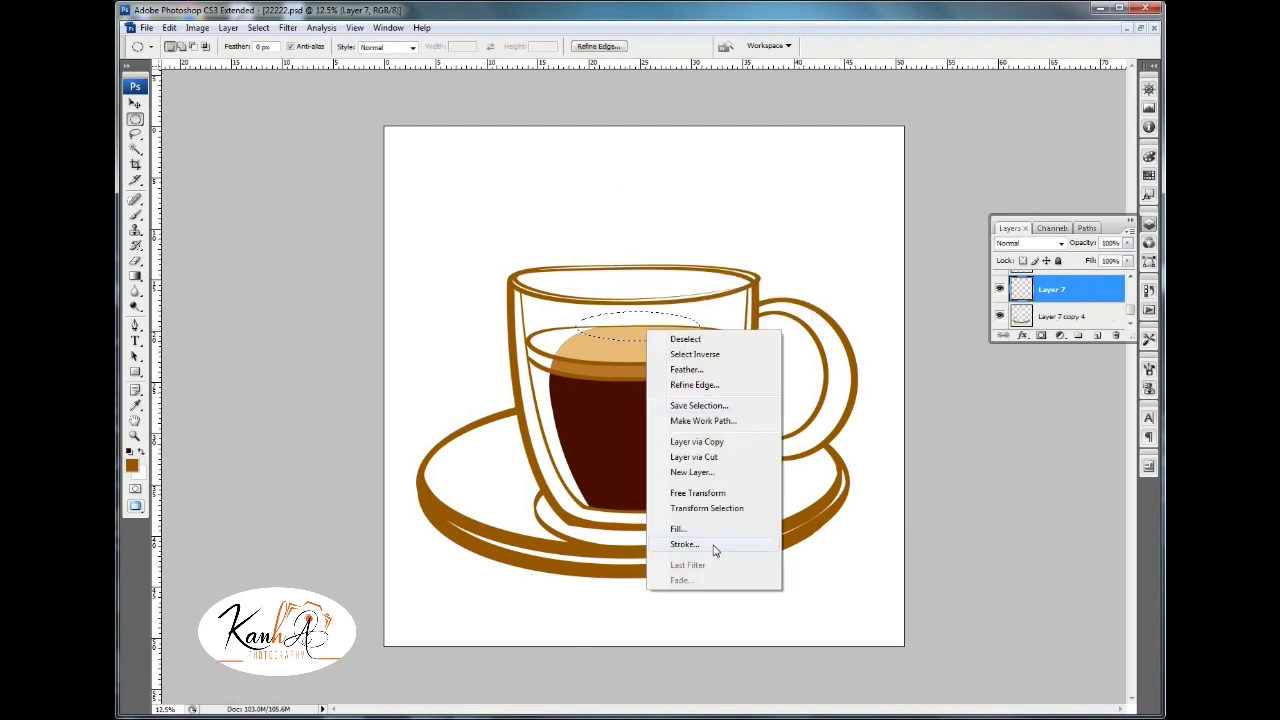
click(755, 541)
click(725, 234)
click(1030, 497)
click(856, 198)
Stretch the dark oval upward and erase its top half, leaving an arc.
key(ctrl+plus)
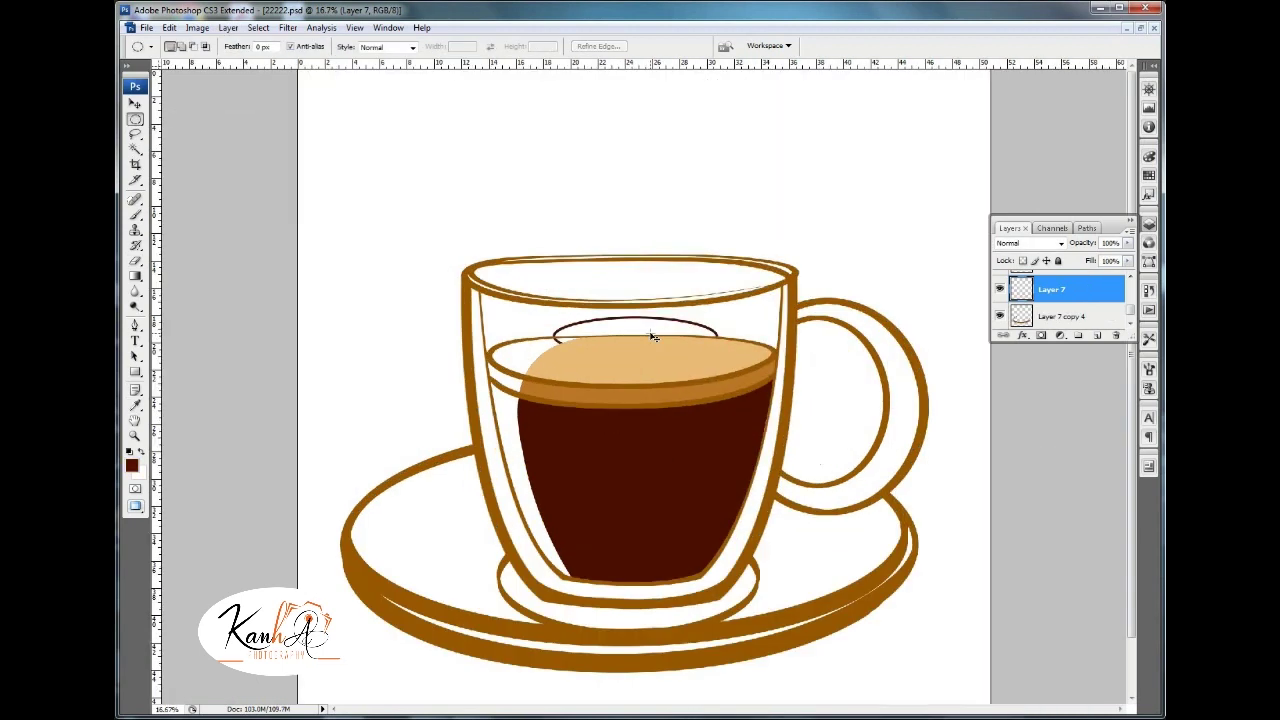
key(ctrl+t)
drag(636, 318, 636, 241)
key(Return)
key(e)
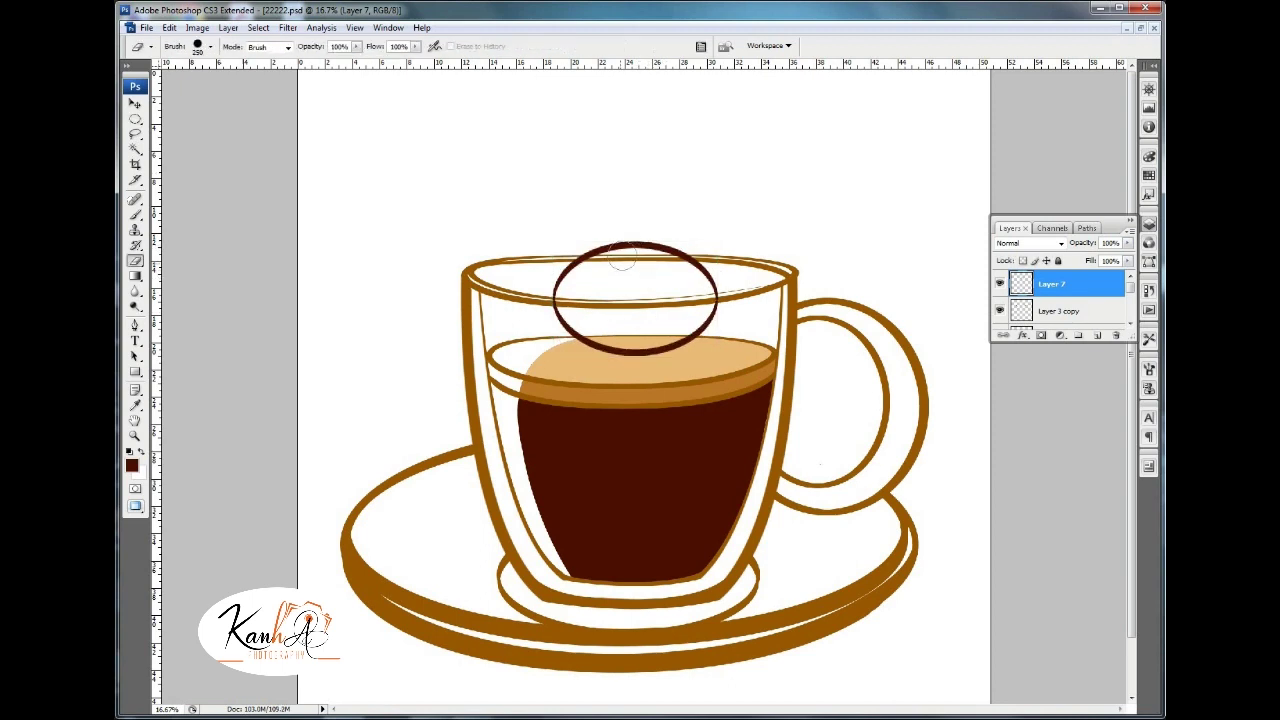
drag(563, 273, 681, 261)
Warp, lower and widen the dark arc so it sits across the coffee surface.
key(ctrl+t)
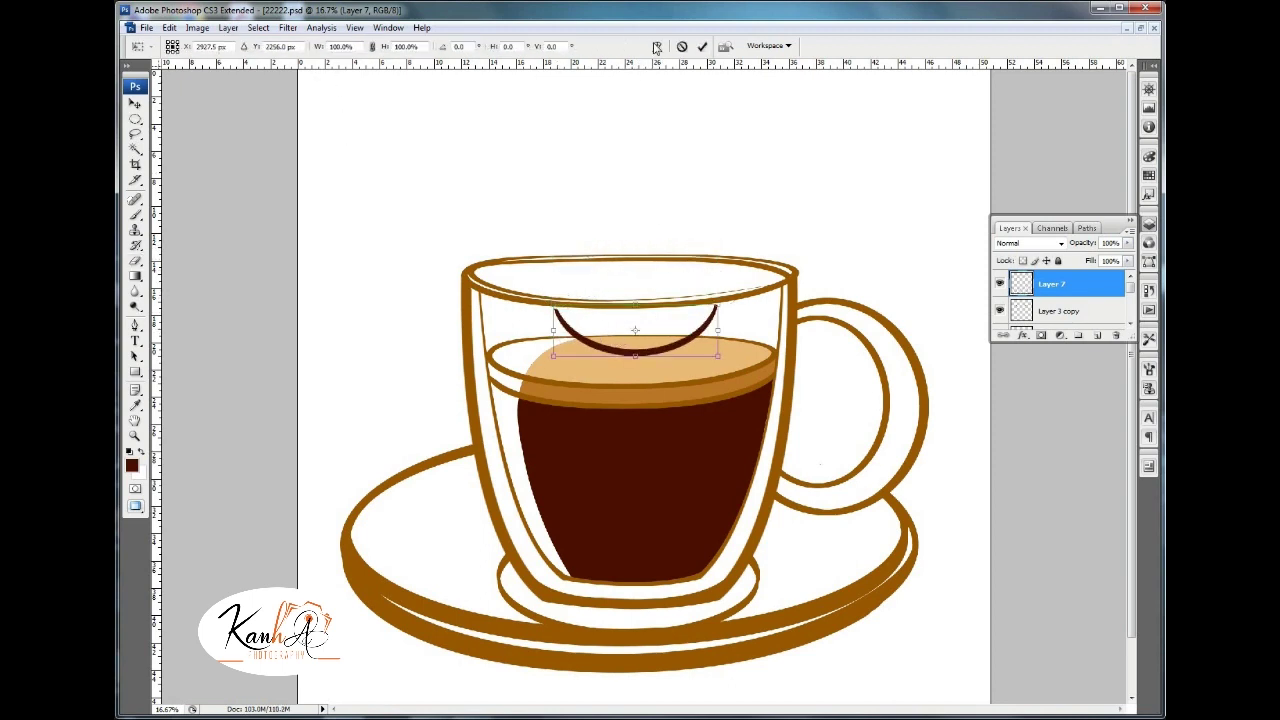
click(657, 46)
key(Return)
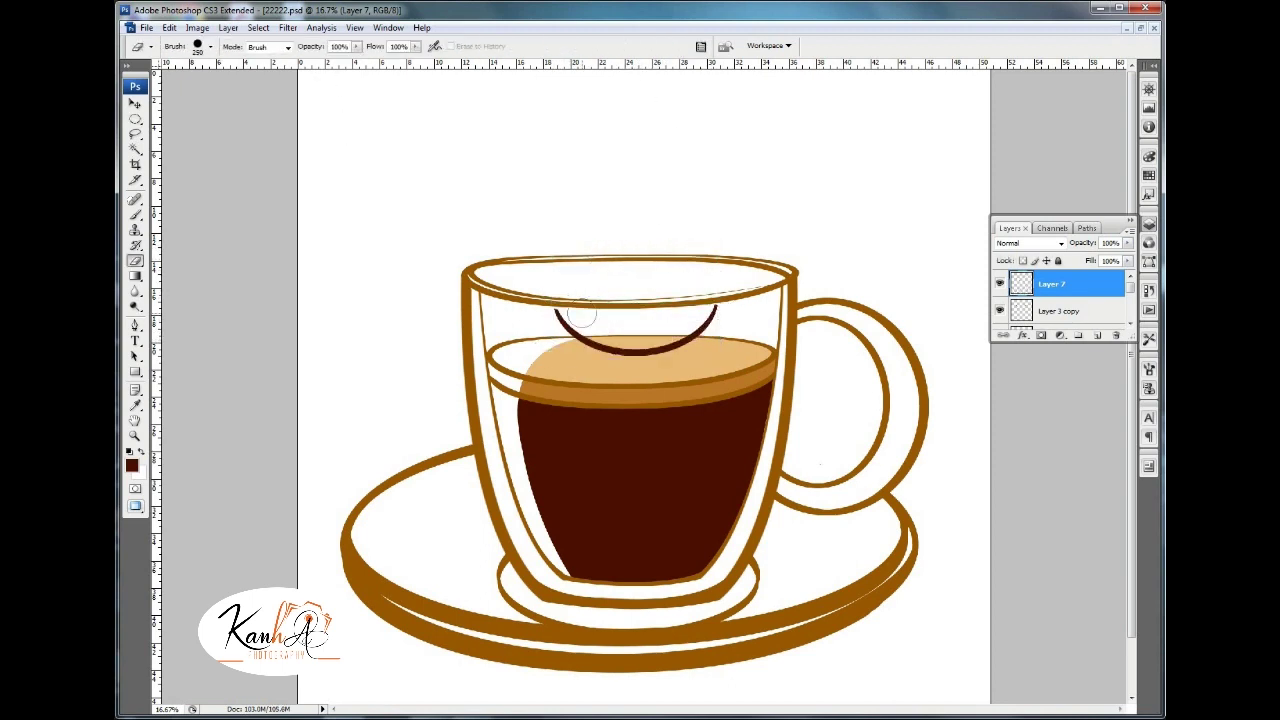
key(ctrl+t)
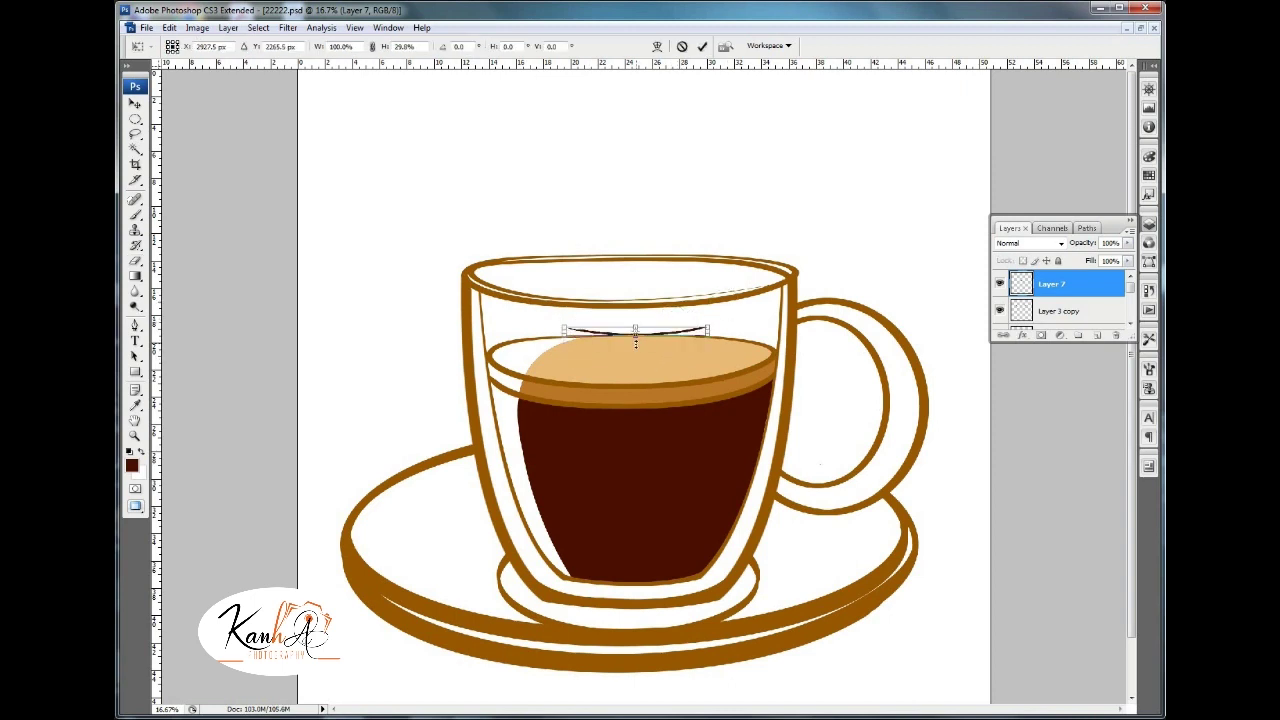
drag(654, 326, 652, 342)
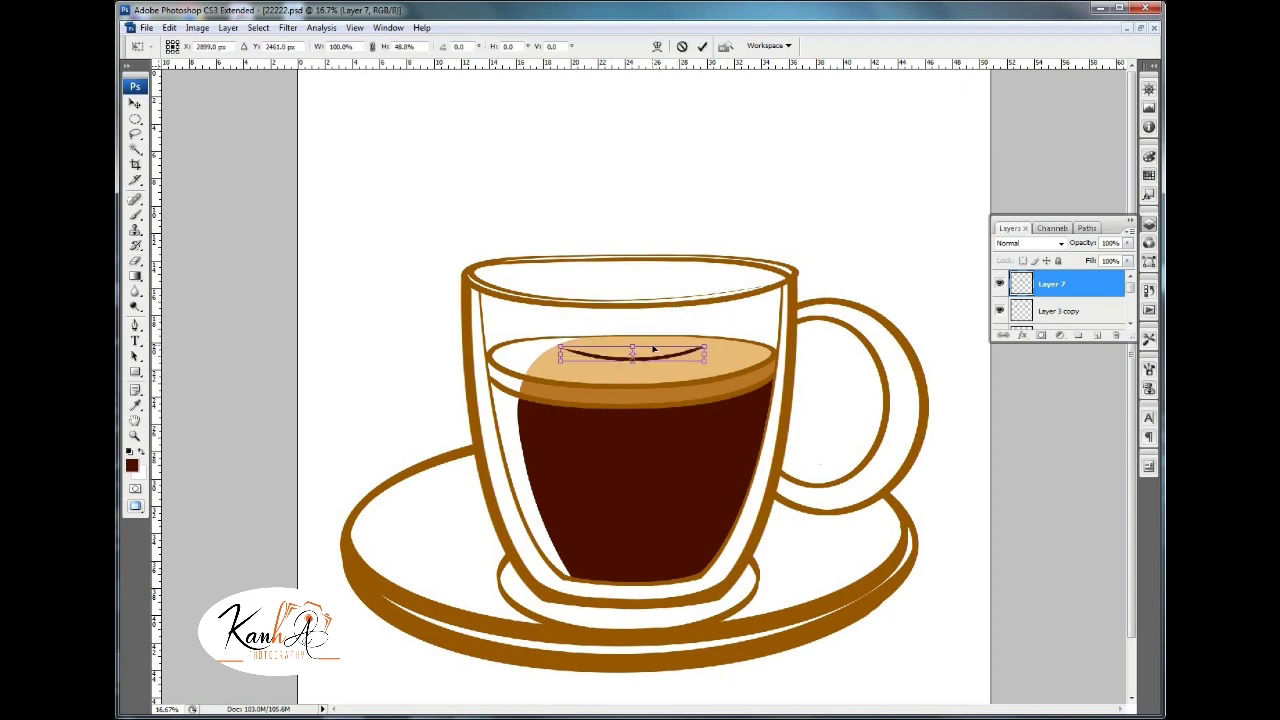
key(Return)
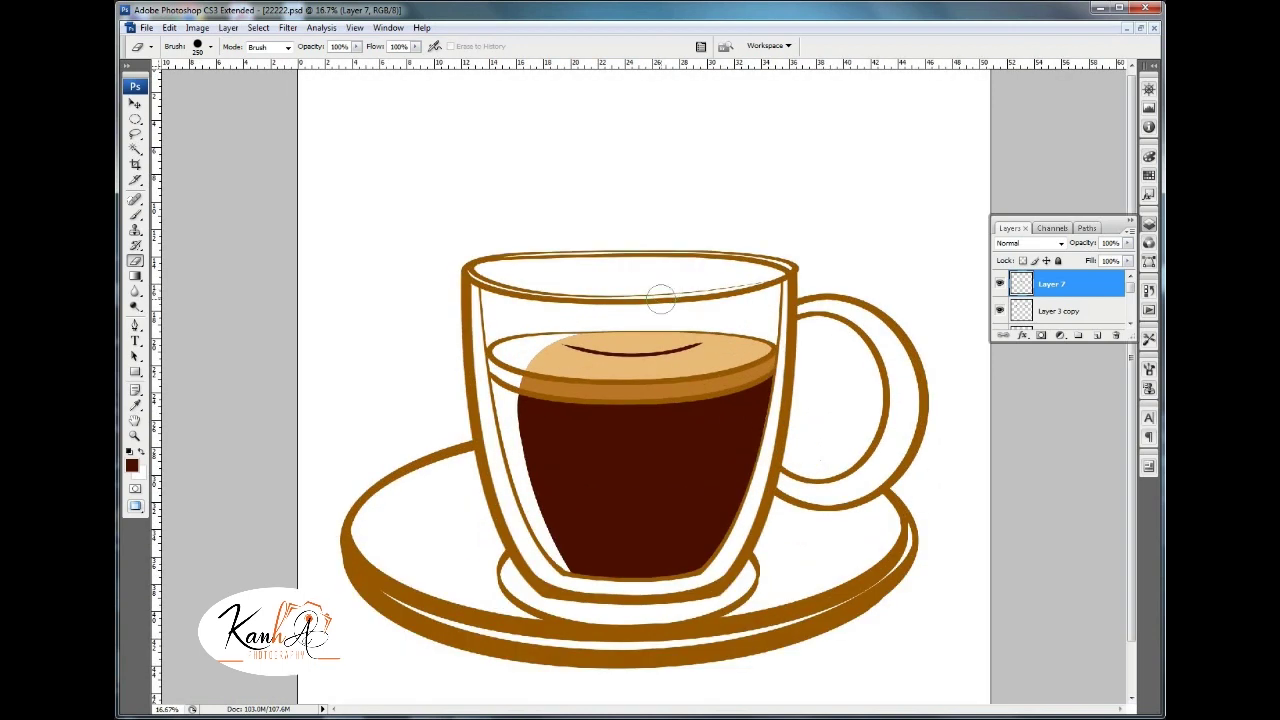
mouse_move(640, 352)
mouse_down()
mouse_move(640, 318)
mouse_move(745, 333)
mouse_up()
key(ctrl+t)
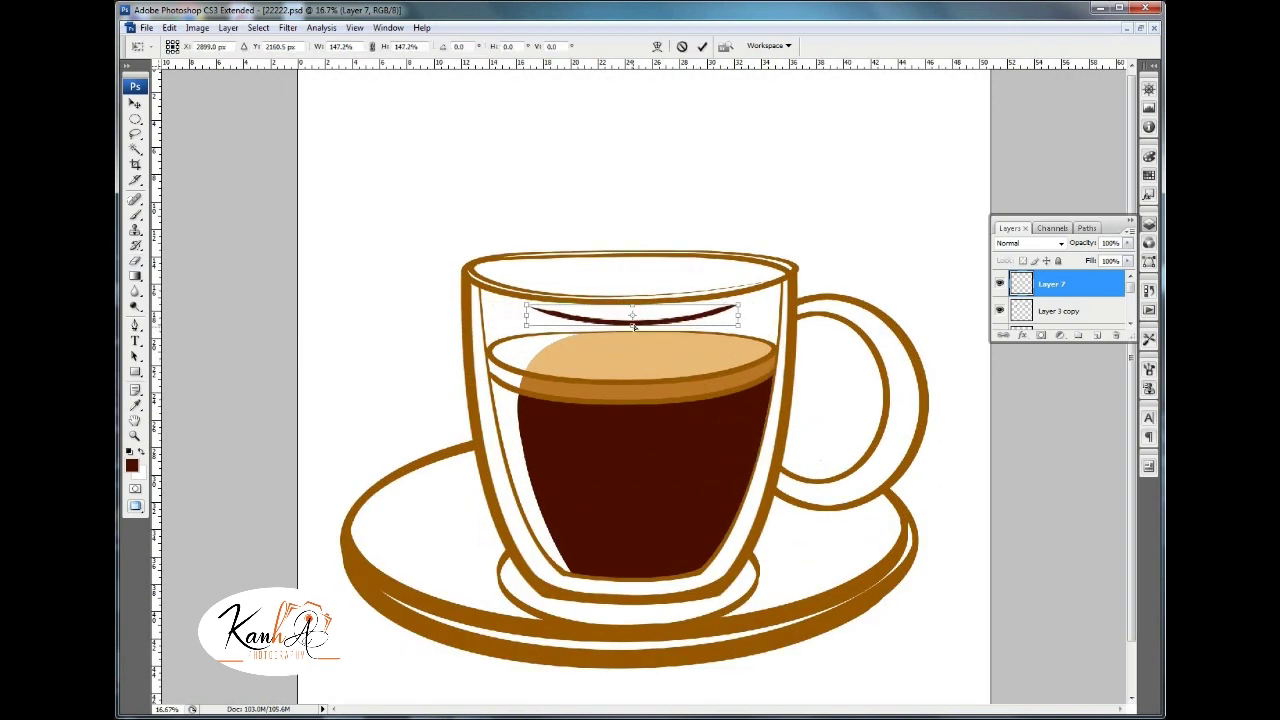
key(Return)
key(ctrl+minus)
key(ctrl+minus)
key(ctrl+minus)
key(ctrl+plus)
key(ctrl+plus)
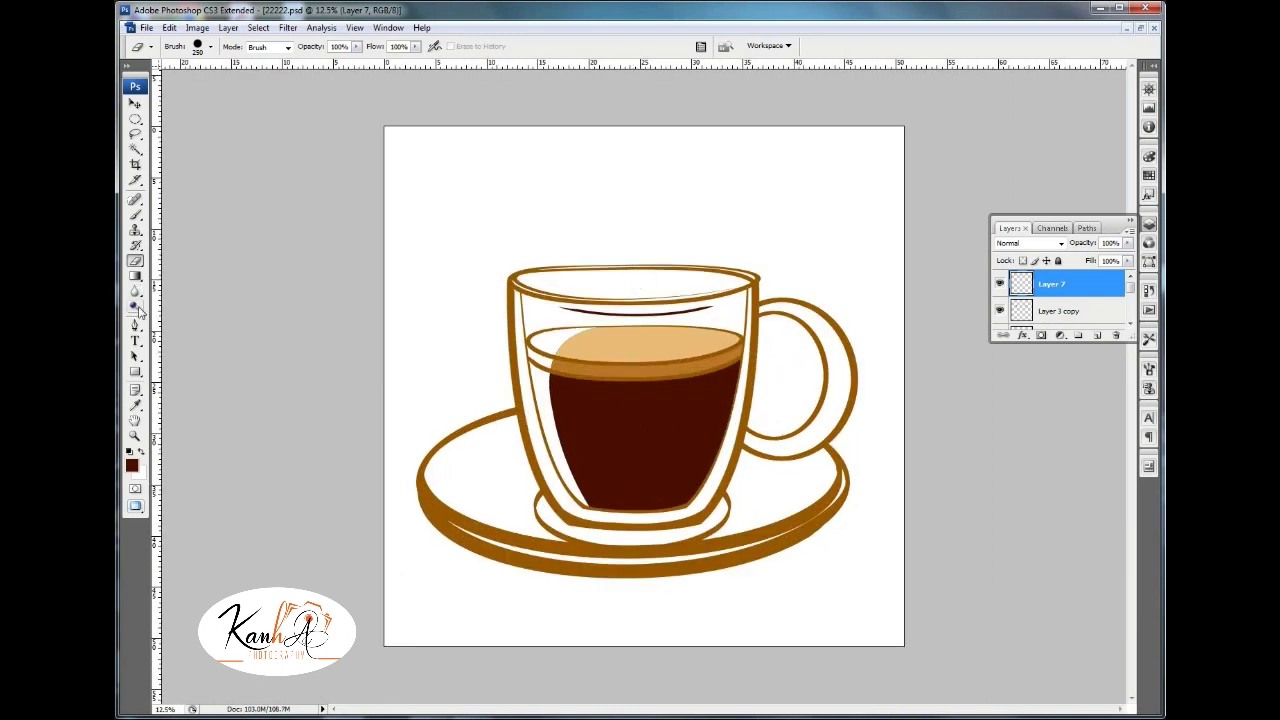
click(135, 324)
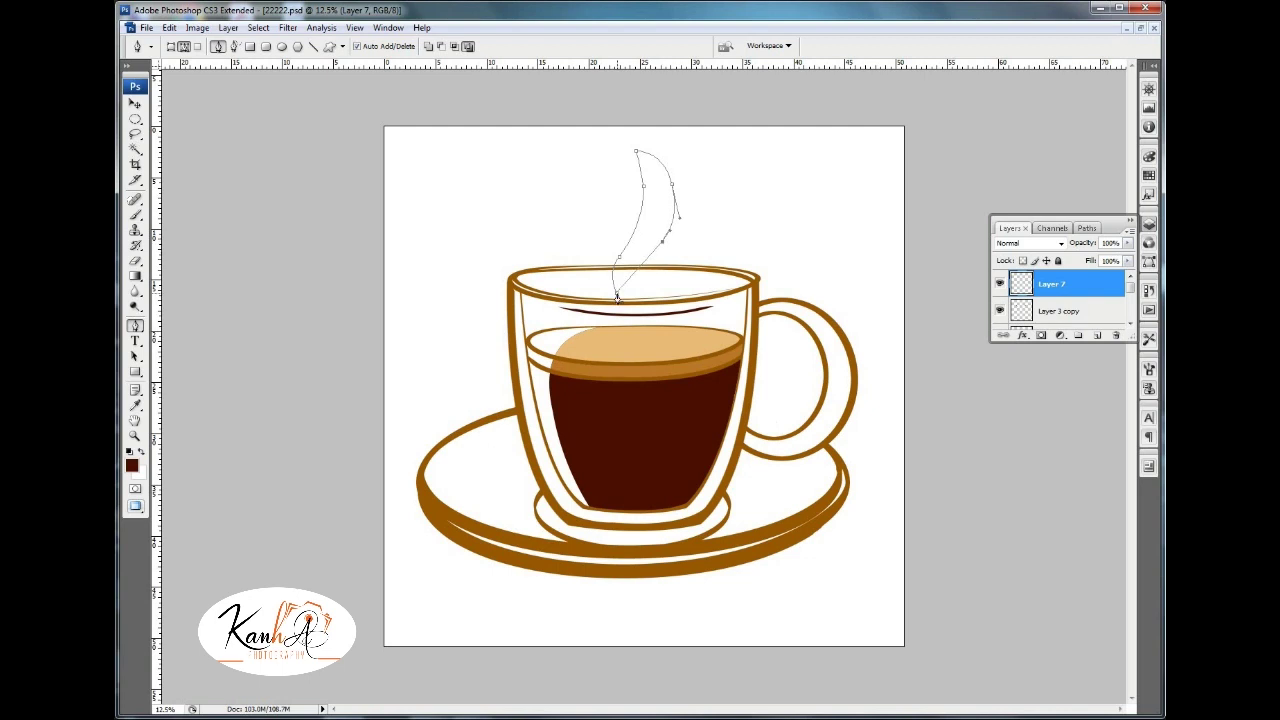
Turn the steam path into a selection and fill it tan on a new layer.
right_click(659, 212)
click(690, 274)
click(829, 220)
key(ctrl+shift+alt+n)
click(131, 464)
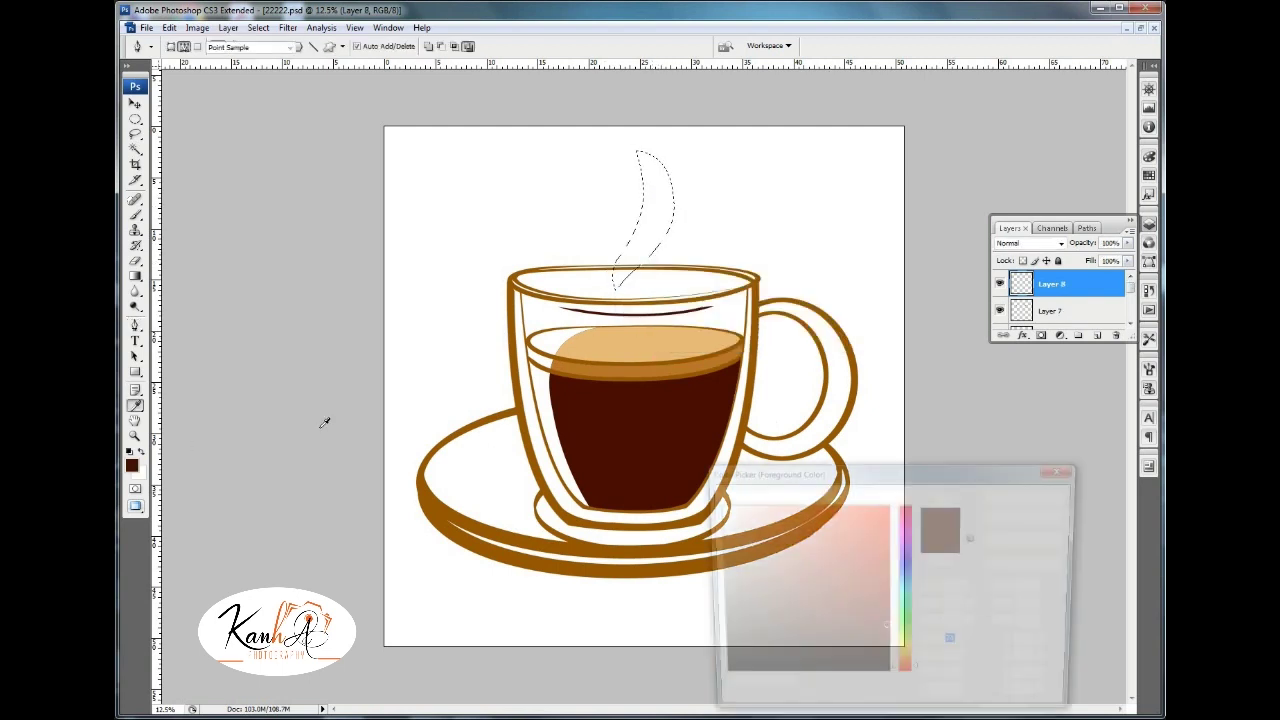
key(Return)
key(alt+BackSpace)
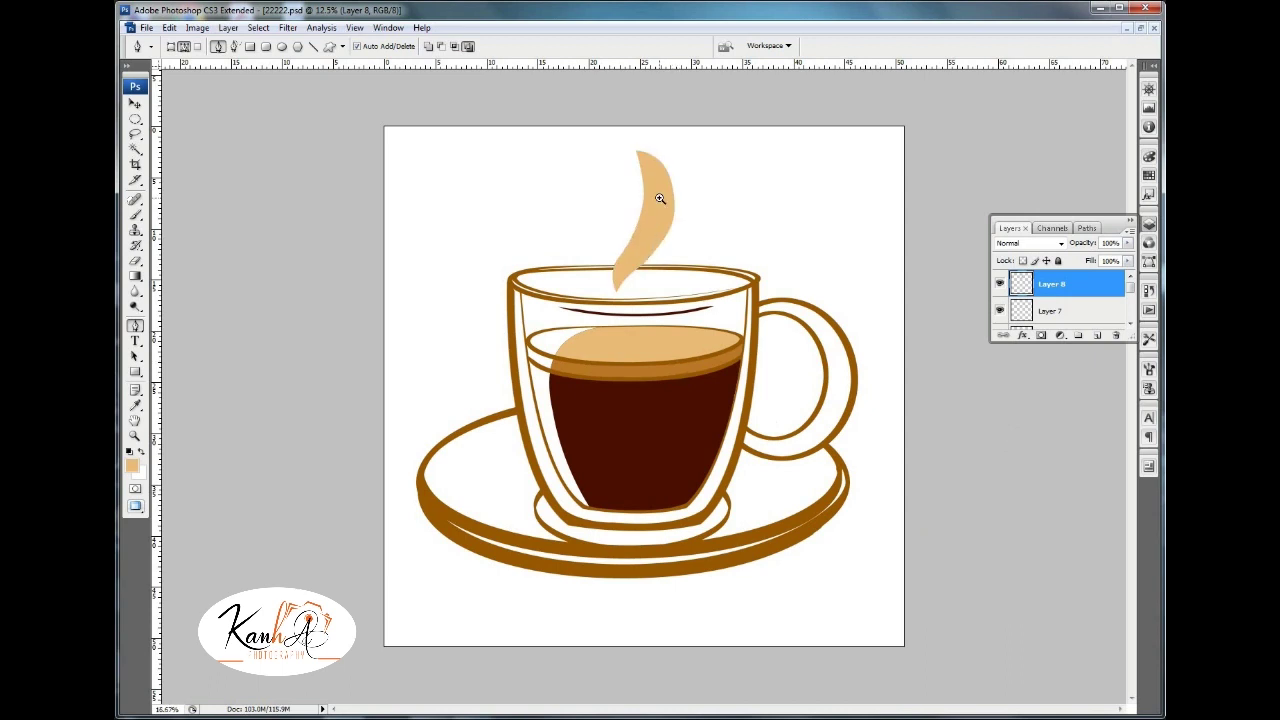
click(659, 198)
Redraw the steam outline as a curved path, then clear and refill it with tan.
click(604, 118)
mouse_move(587, 310)
mouse_down()
mouse_move(533, 399)
mouse_move(593, 452)
mouse_up()
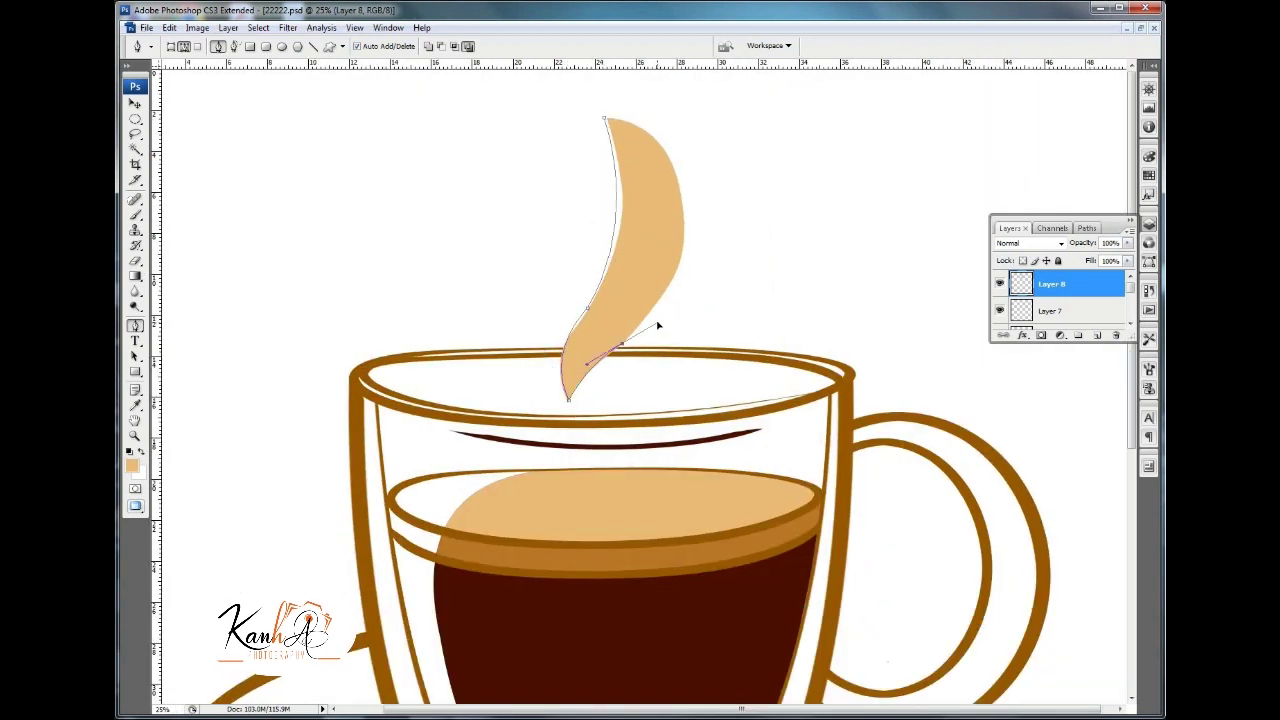
drag(604, 118, 435, 63)
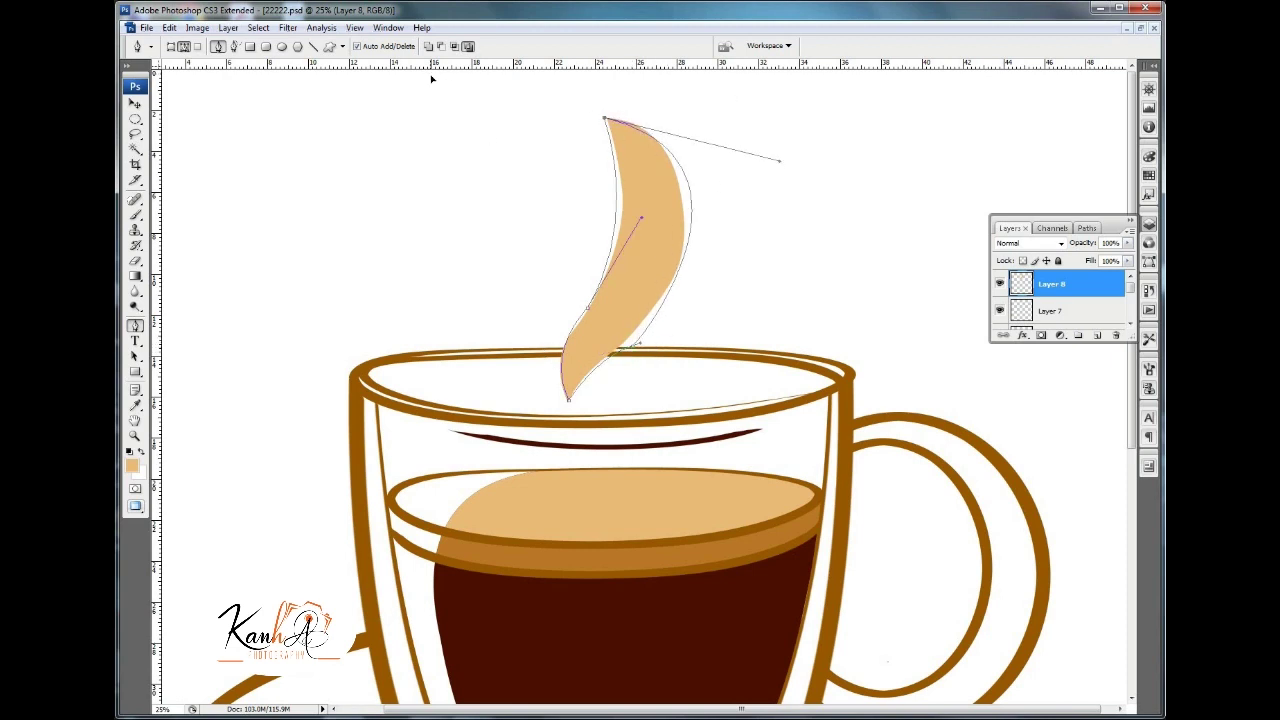
right_click(674, 205)
click(734, 268)
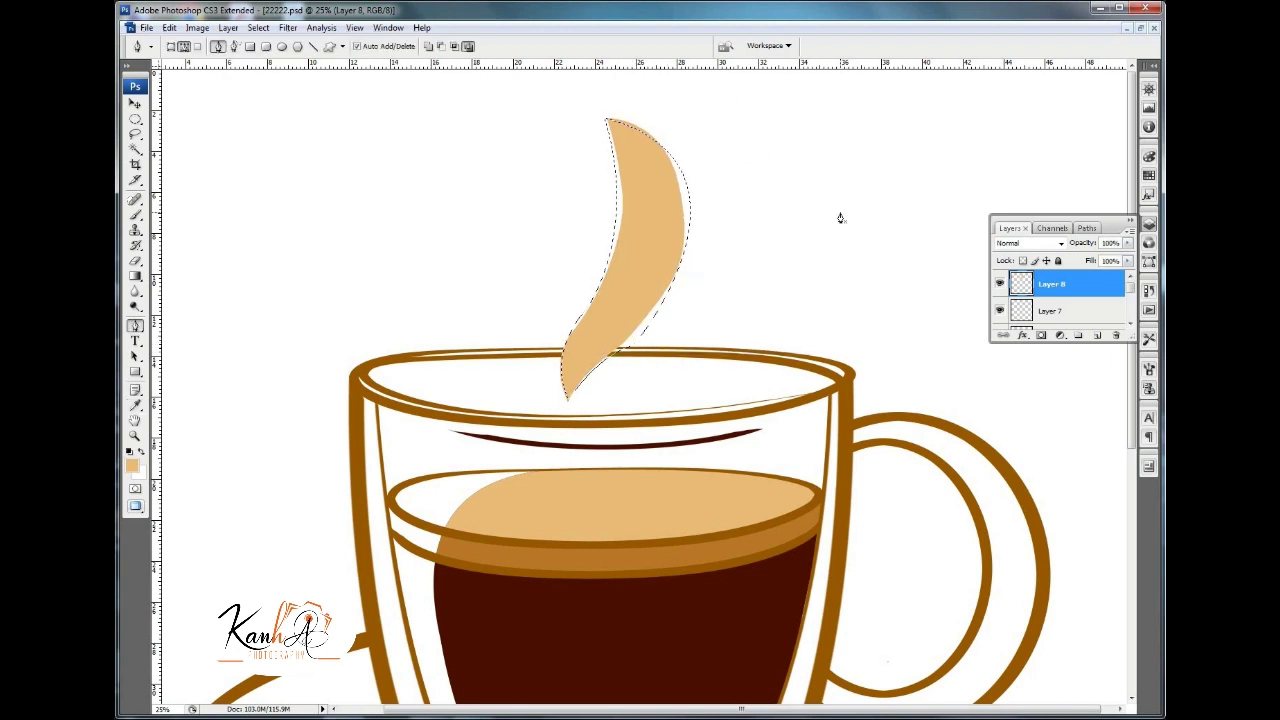
key(Delete)
key(alt+BackSpace)
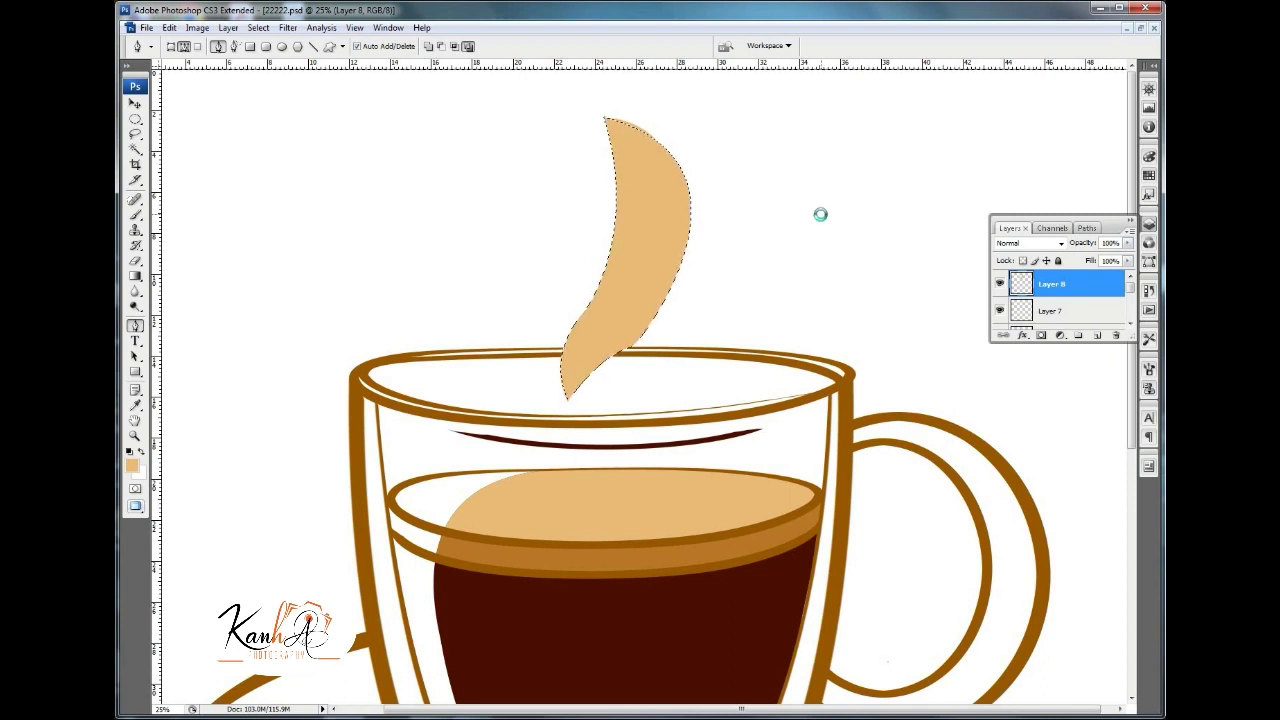
key(ctrl+d)
Reshape the steam's left edge with a new closed path converted to a selection.
drag(604, 271, 574, 392)
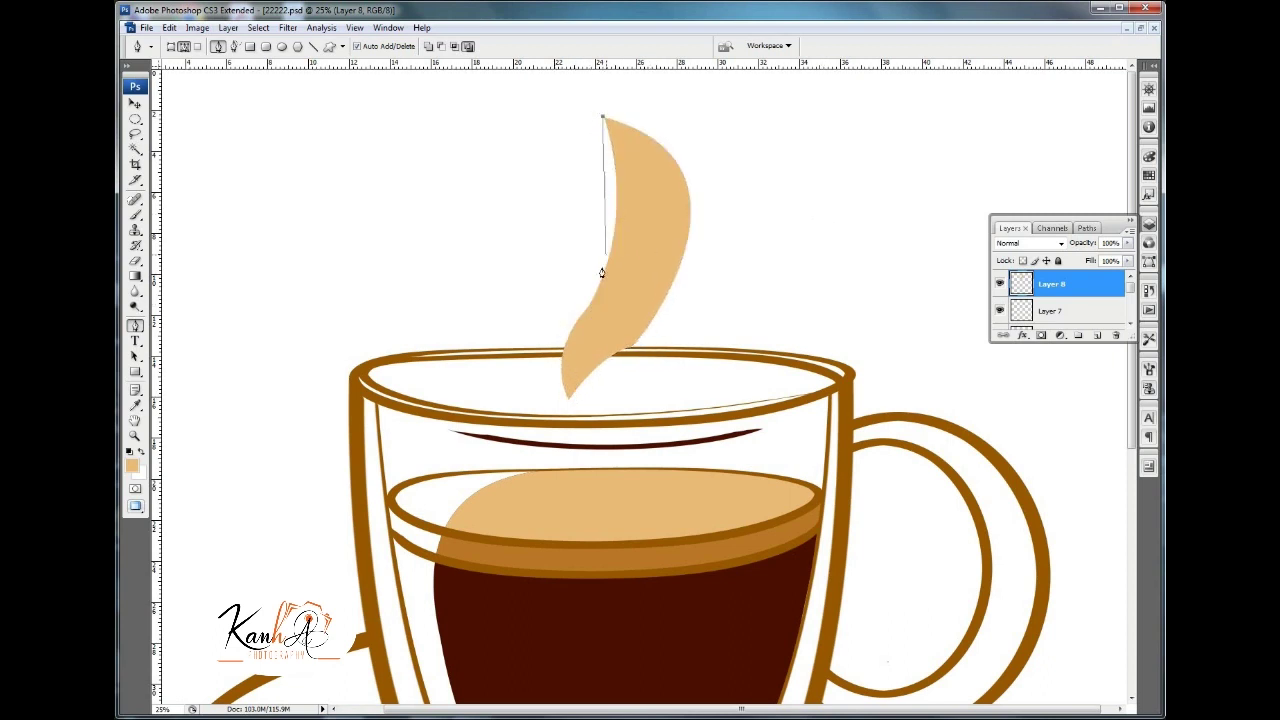
drag(601, 272, 572, 355)
drag(492, 330, 520, 260)
click(602, 117)
right_click(600, 115)
click(663, 210)
key(Return)
drag(640, 350, 628, 352)
key(Return)
Trim the steam's right edge with another path selection, then deselect.
drag(689, 183, 700, 286)
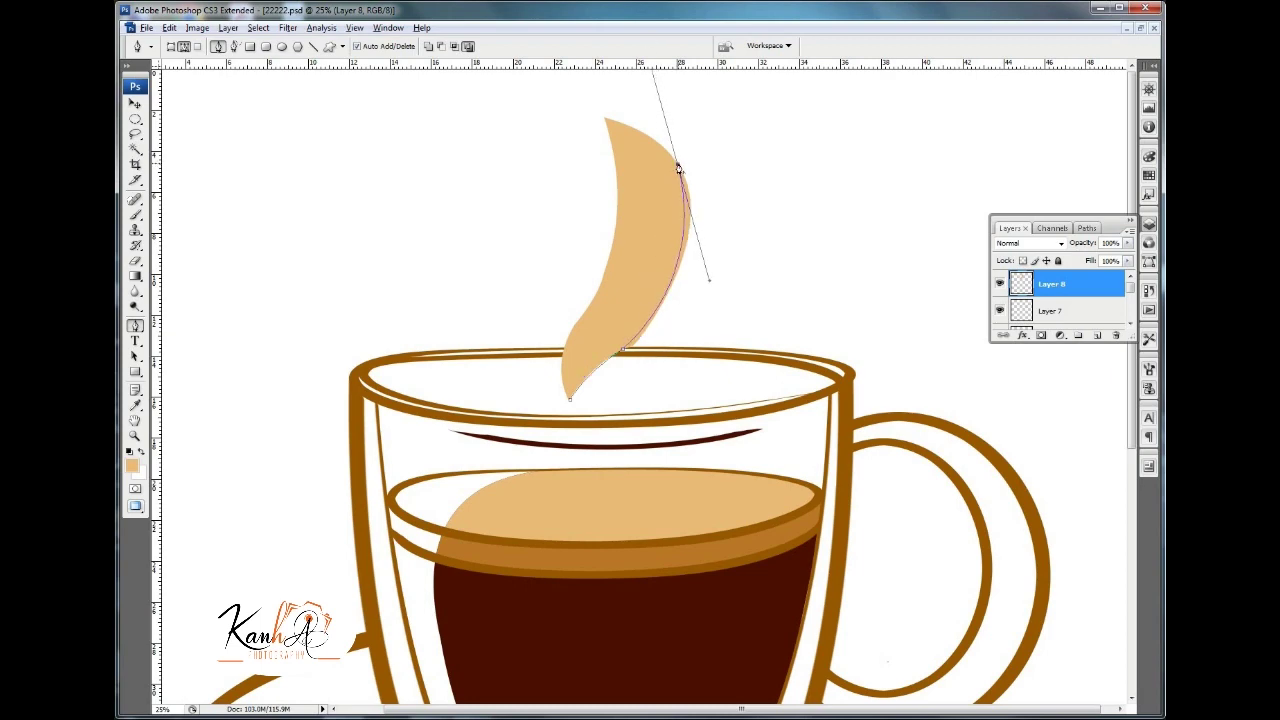
right_click(651, 277)
click(704, 341)
key(Return)
key(ctrl+d)
key(ctrl+minus)
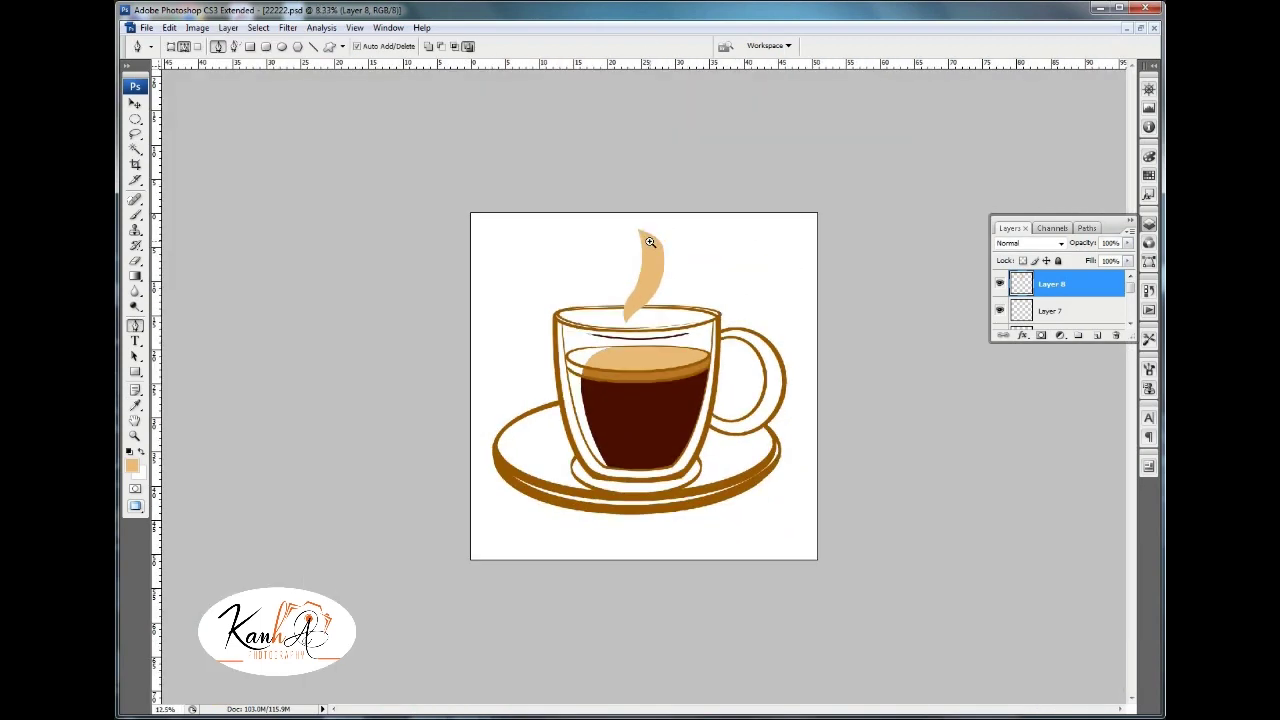
key(ctrl+plus)
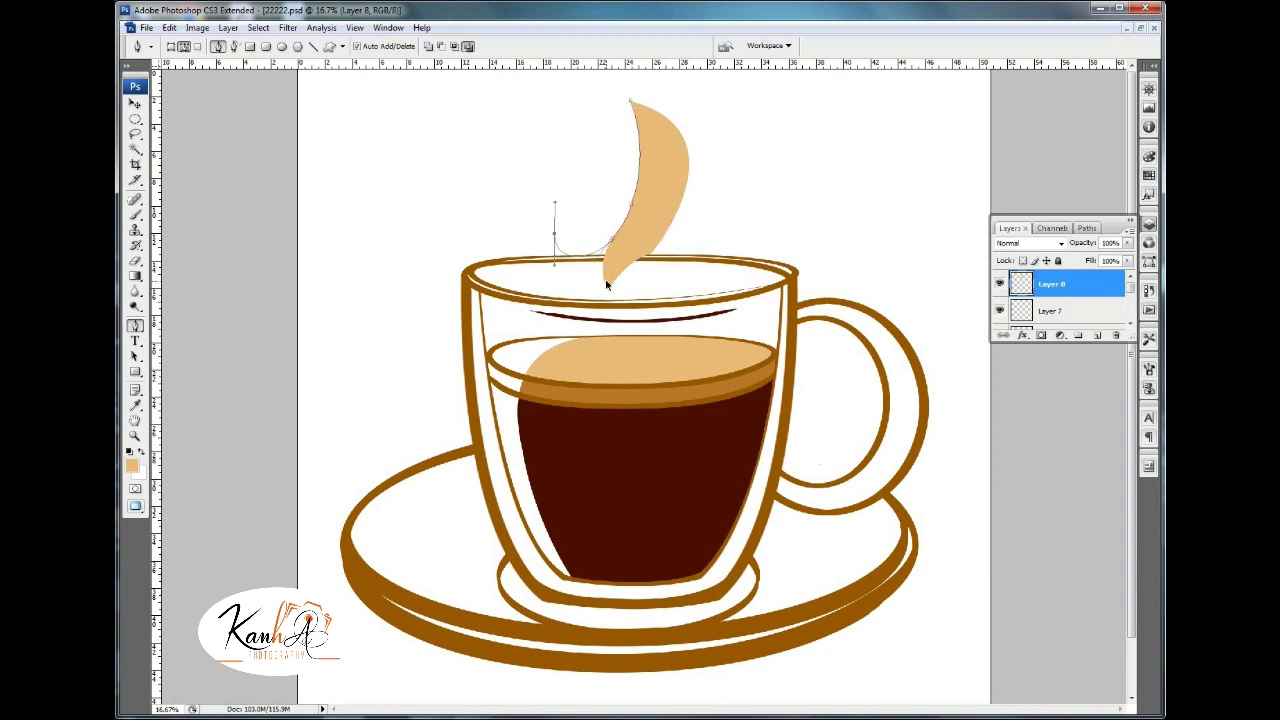
Delete Layer 8, reshape the steam path, fill it tan and place it on the rim.
click(1116, 335)
key(Return)
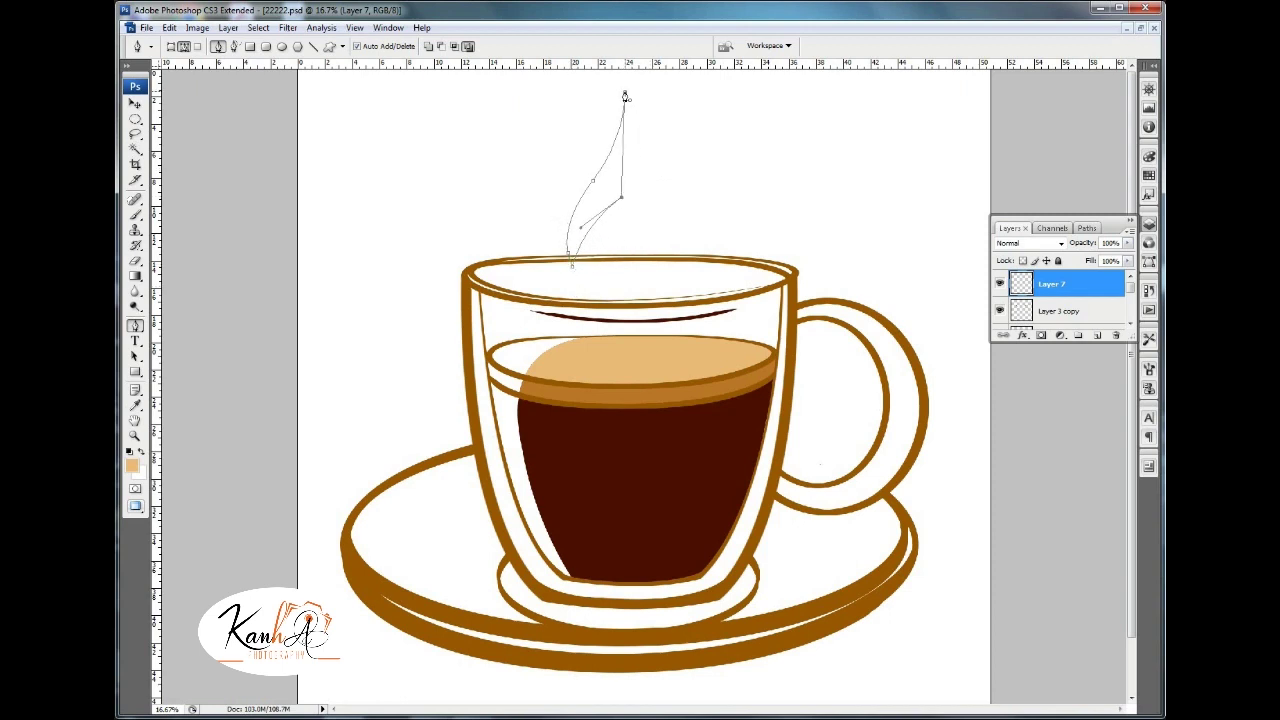
drag(625, 96, 740, 105)
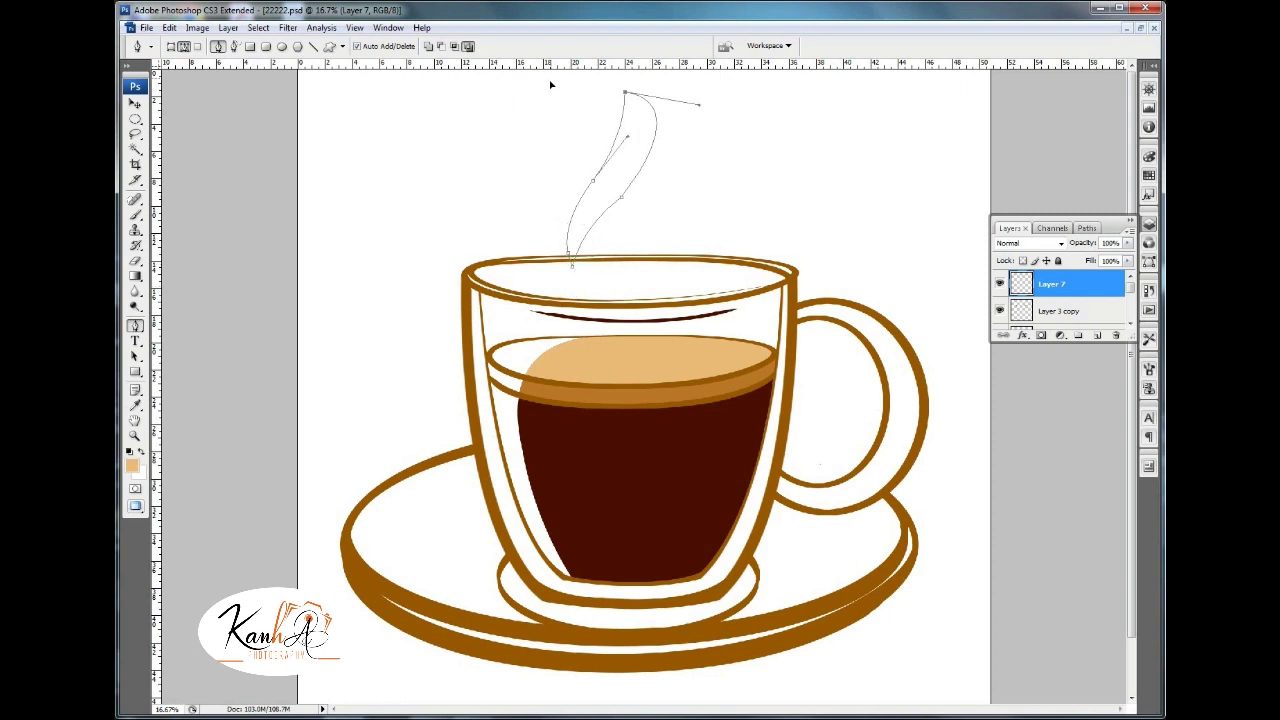
right_click(634, 170)
click(676, 232)
key(Return)
key(alt+BackSpace)
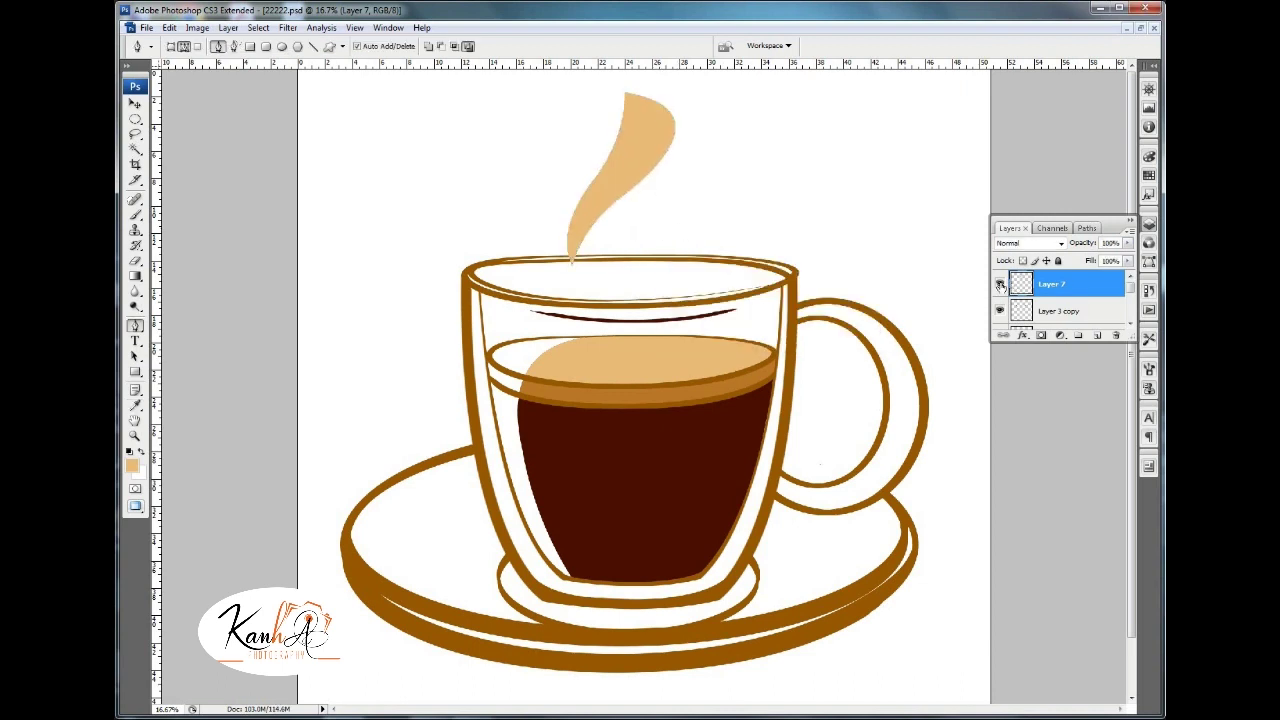
click(1000, 285)
click(1000, 285)
key(ctrl+d)
drag(627, 173, 643, 194)
Duplicate the wisp, shrink it to about 43%, rotate, flip horizontally and move it left.
key(ctrl+j)
key(ctrl+t)
drag(694, 300, 672, 272)
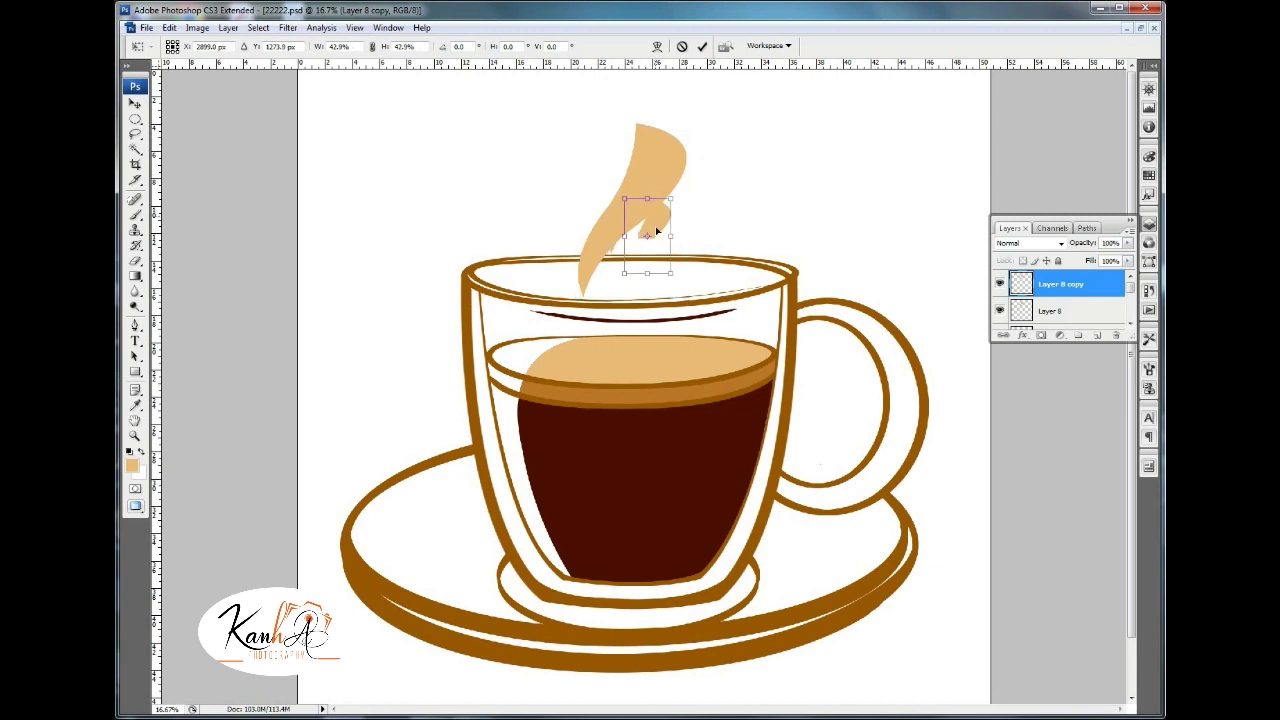
drag(674, 200, 714, 186)
right_click(677, 240)
click(714, 408)
mouse_move(647, 240)
mouse_down()
mouse_move(566, 262)
mouse_move(555, 205)
mouse_move(634, 228)
mouse_up()
key(Return)
Duplicate the small wisp, flip it horizontally, and rotate it to the right side.
key(ctrl+j)
key(ctrl+t)
right_click(641, 233)
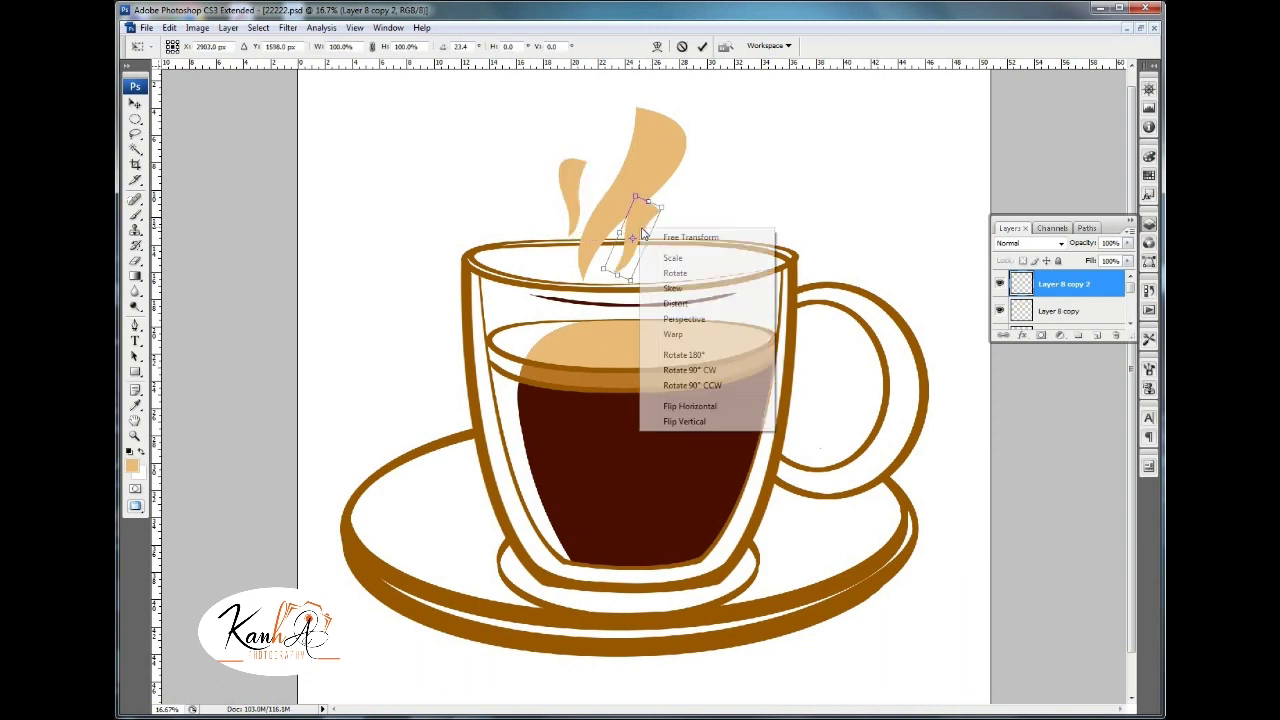
click(689, 406)
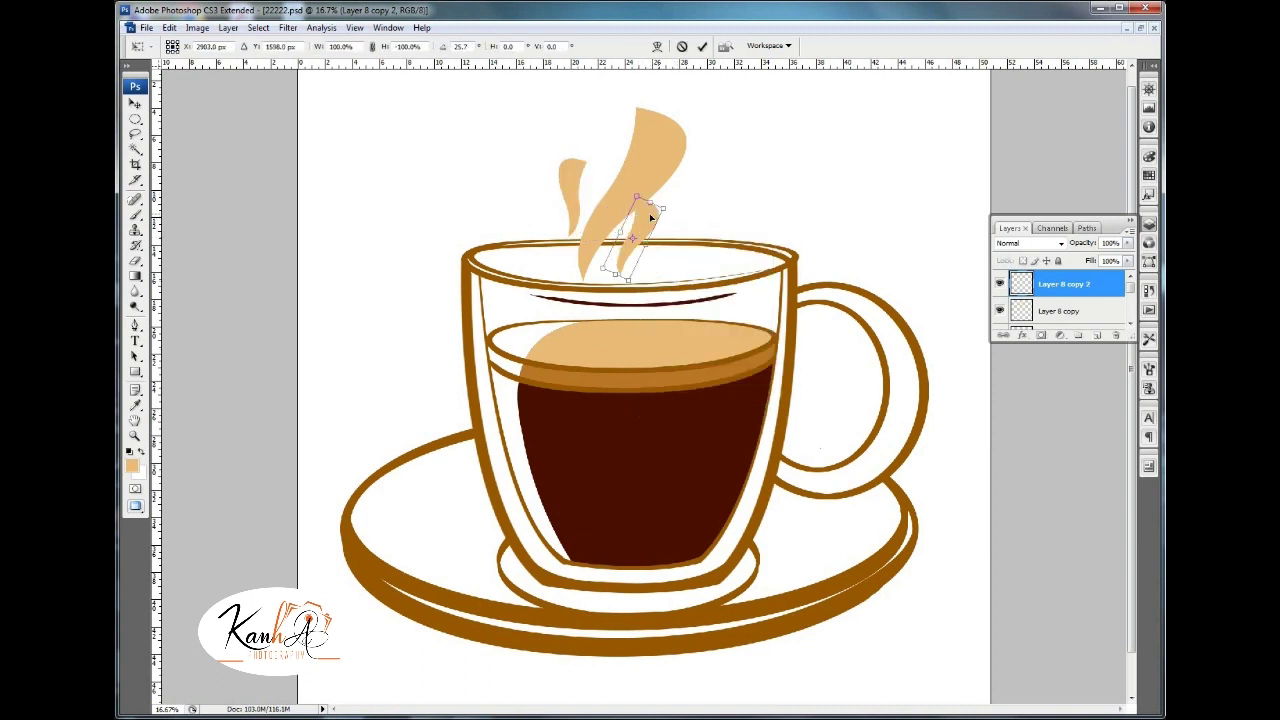
drag(651, 217, 686, 218)
key(Return)
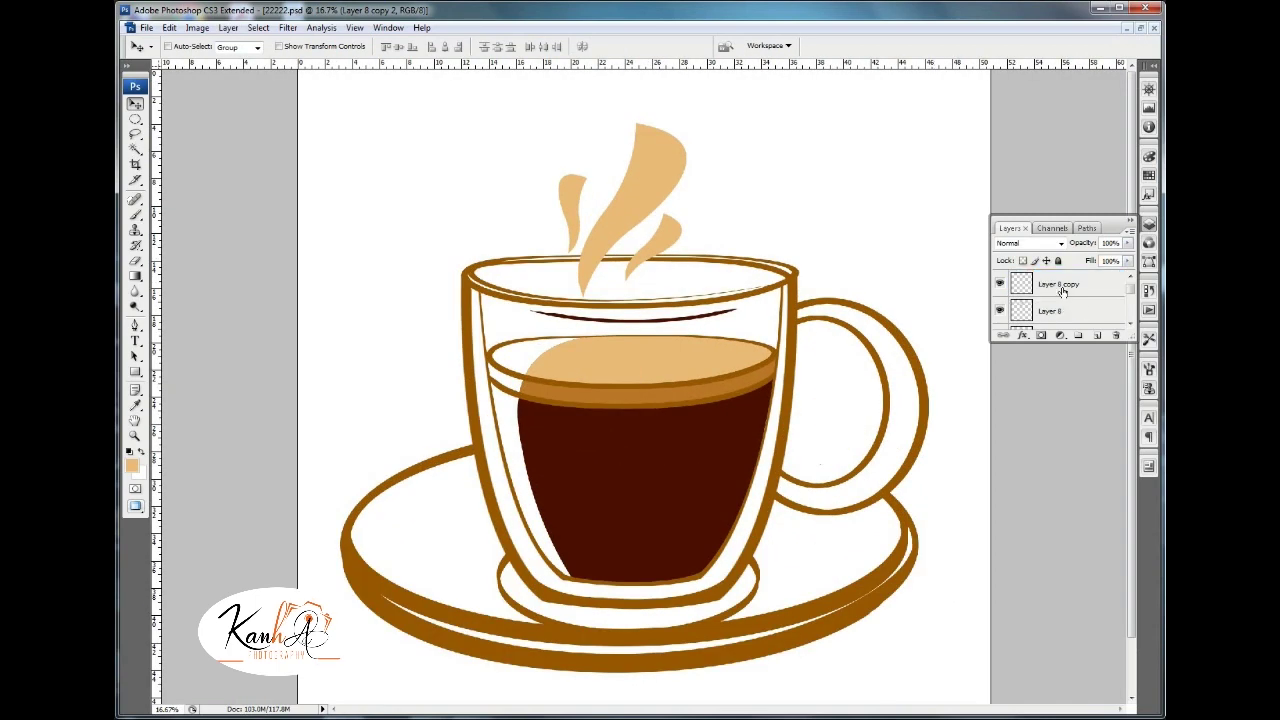
Add a dark brown Stroke layer style to the steam wisps' layer.
double_click(1016, 284)
click(178, 335)
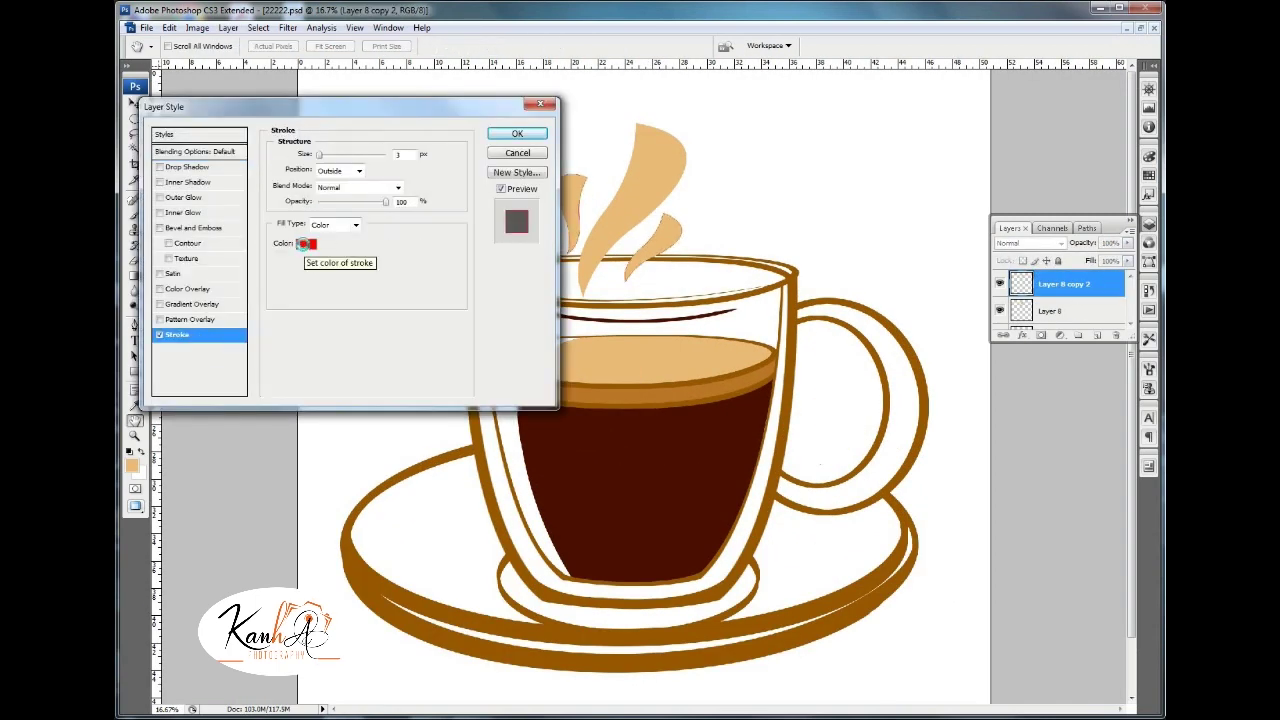
click(306, 243)
click(517, 133)
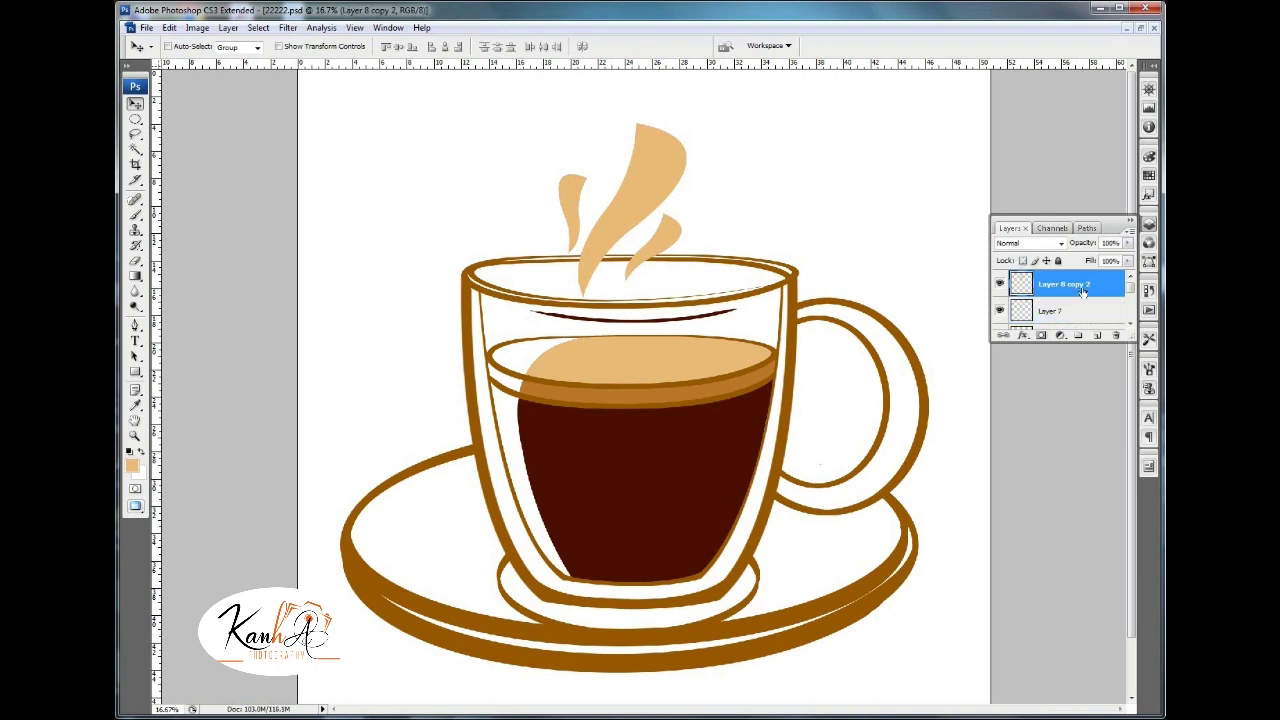
click(306, 243)
click(1038, 487)
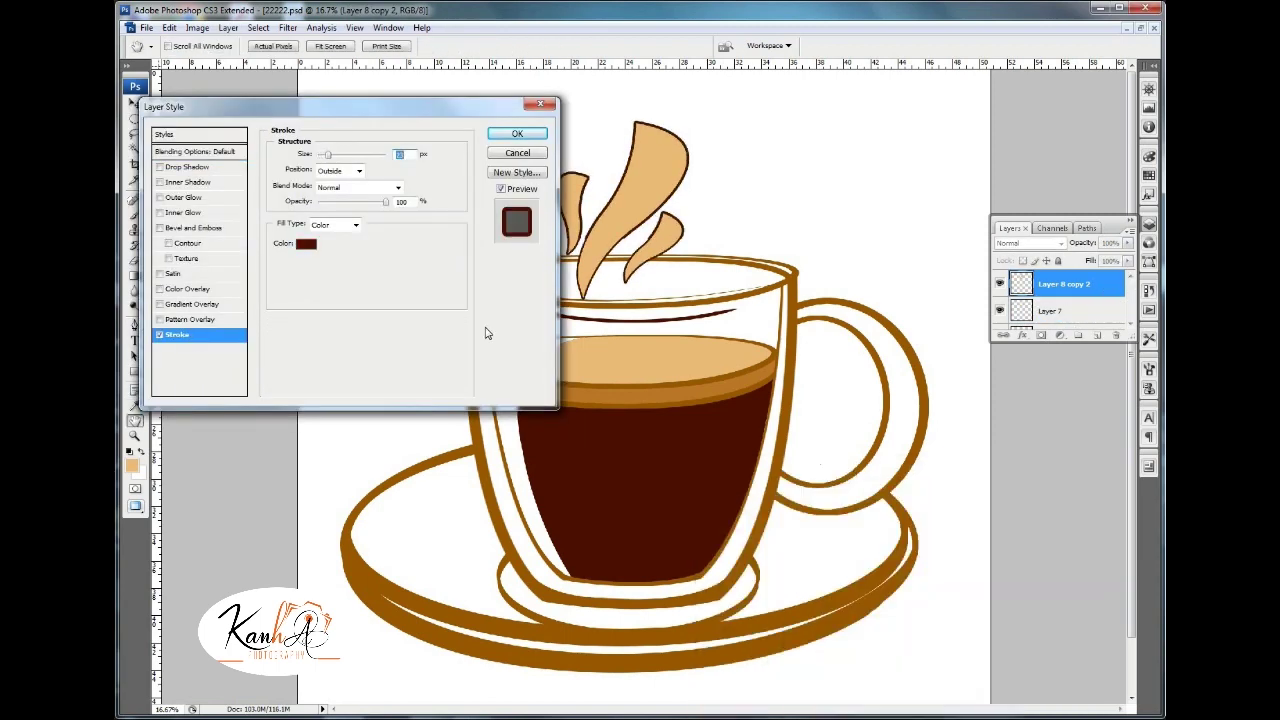
Make the dark brown stroke a 24 px Inside stroke with Normal blend and solid Color fill.
click(340, 170)
click(330, 196)
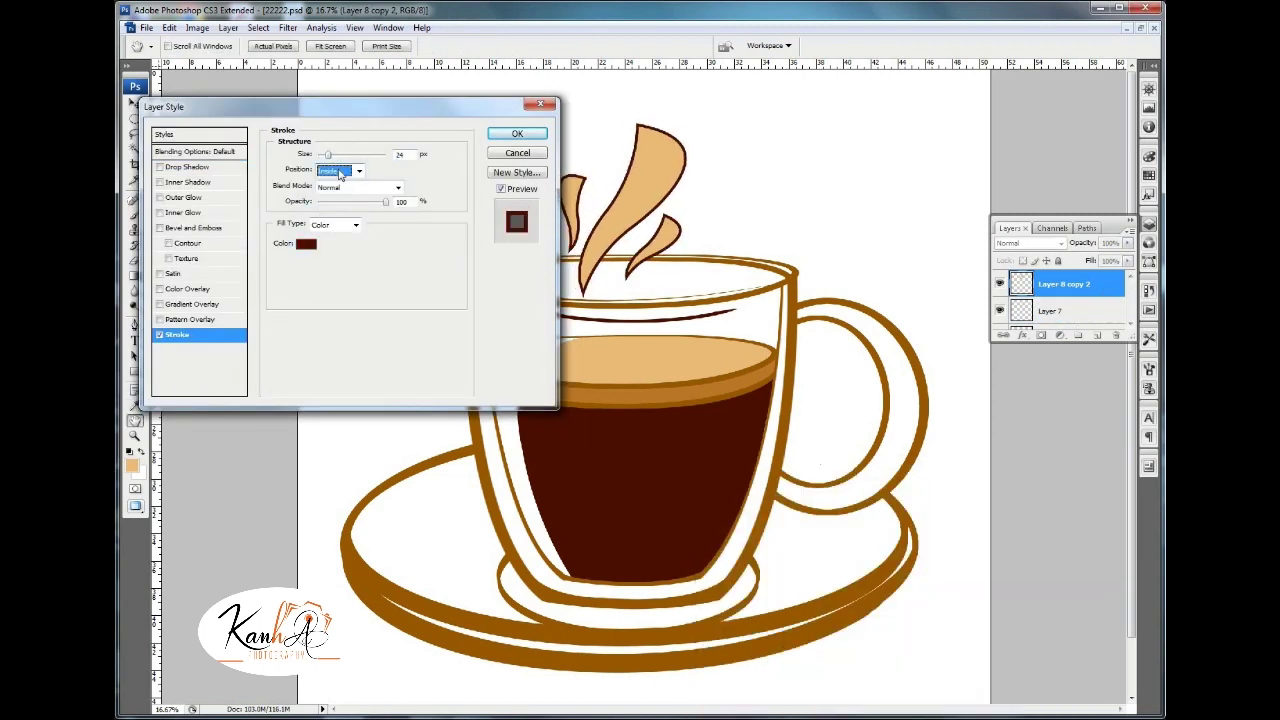
click(340, 170)
click(330, 207)
click(345, 170)
click(345, 203)
click(355, 187)
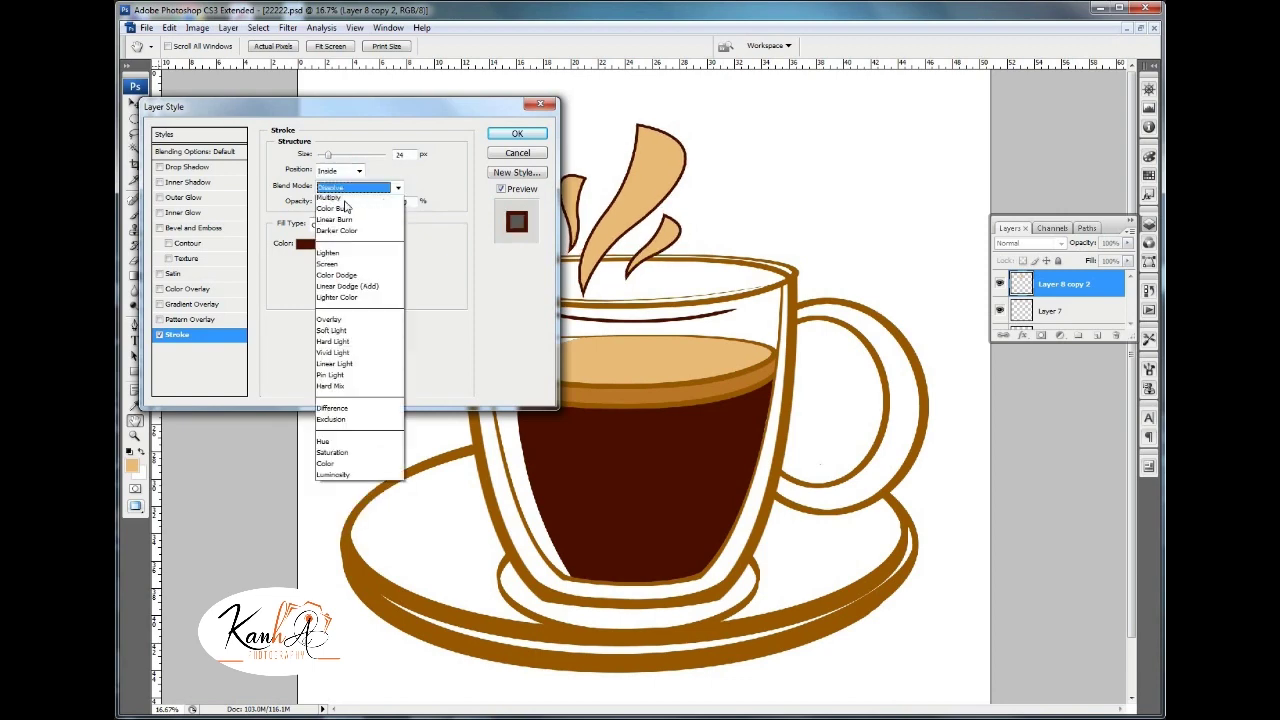
click(330, 193)
click(335, 224)
click(517, 133)
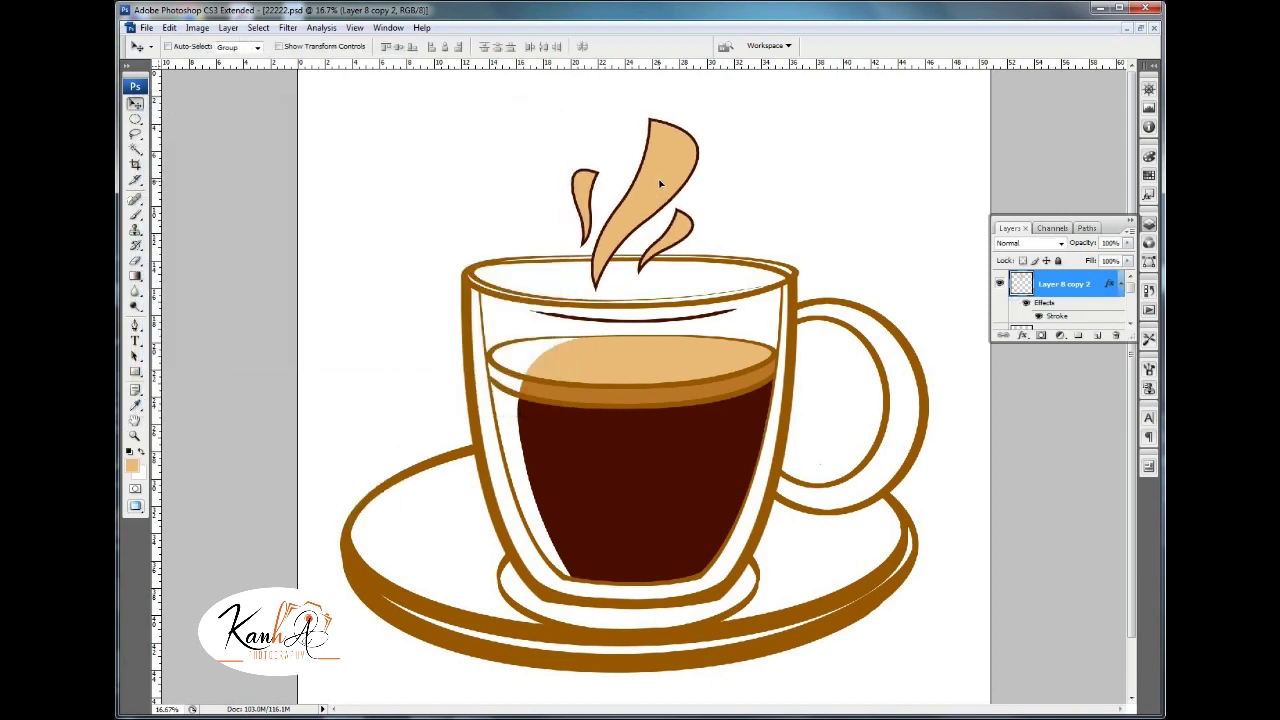
Add a light-coloured Inner Glow of size 100 with some noise to the steam.
double_click(1032, 281)
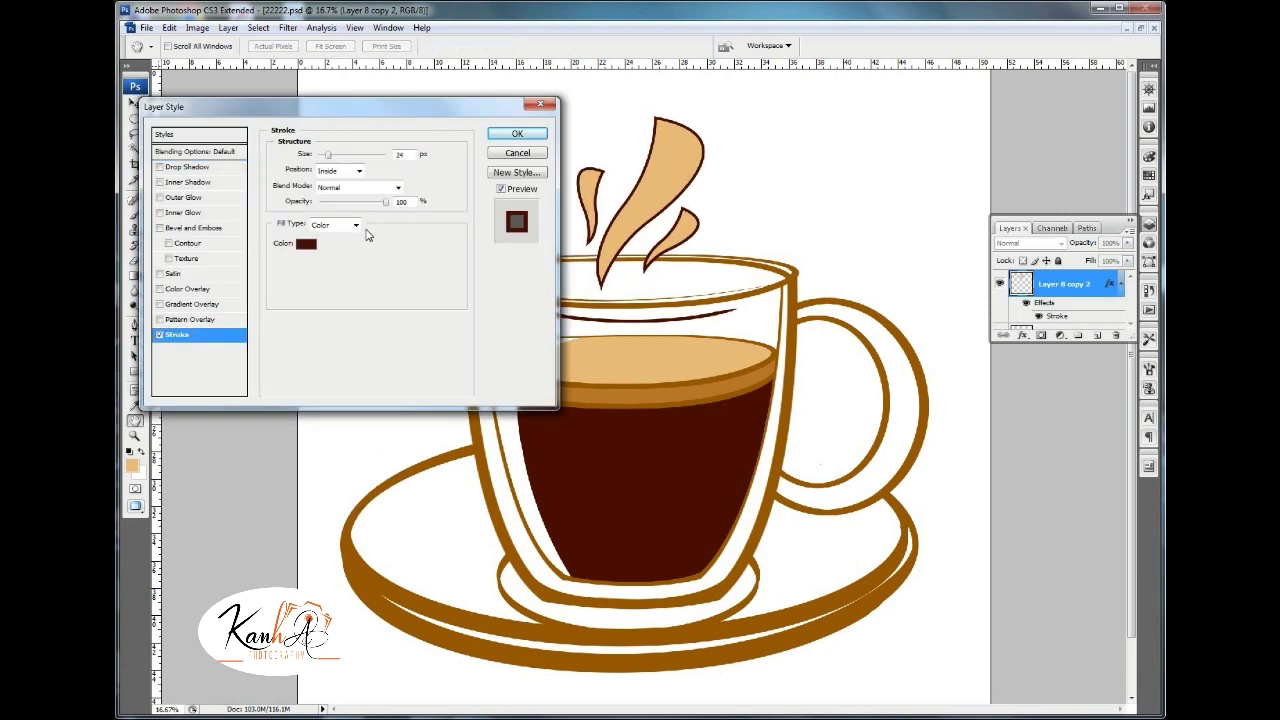
click(182, 213)
click(302, 202)
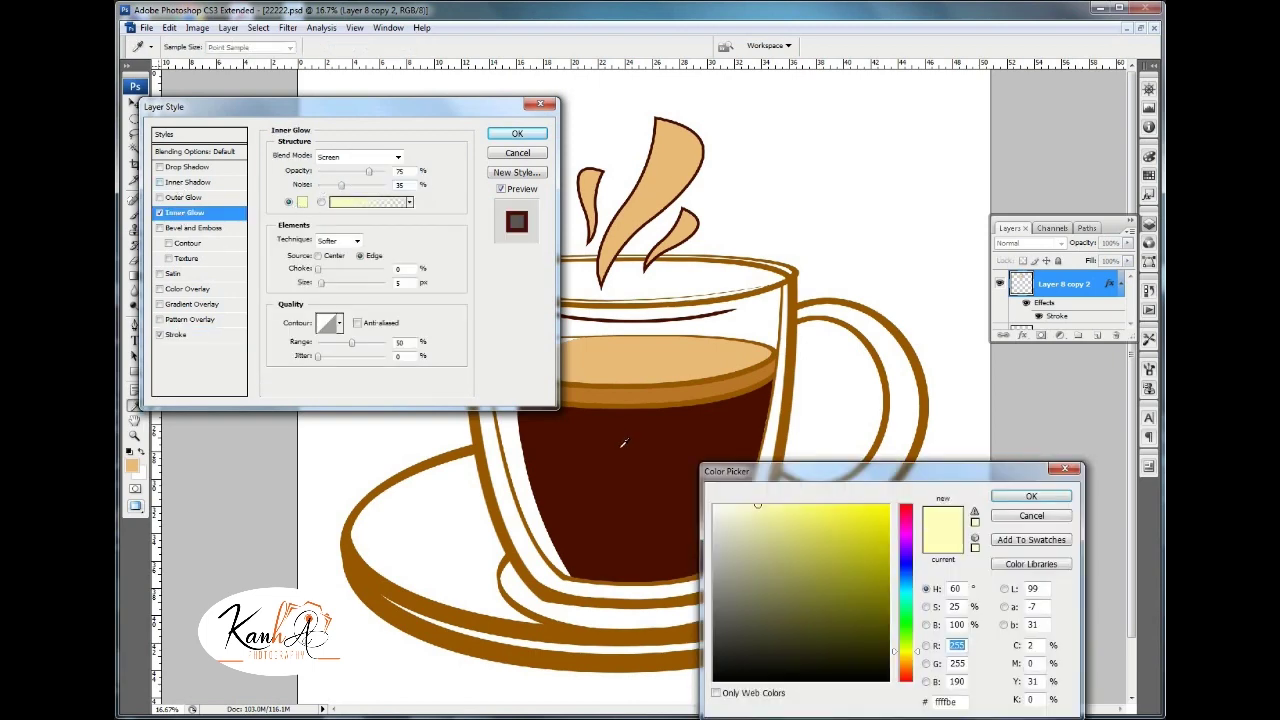
click(1060, 503)
text(40)
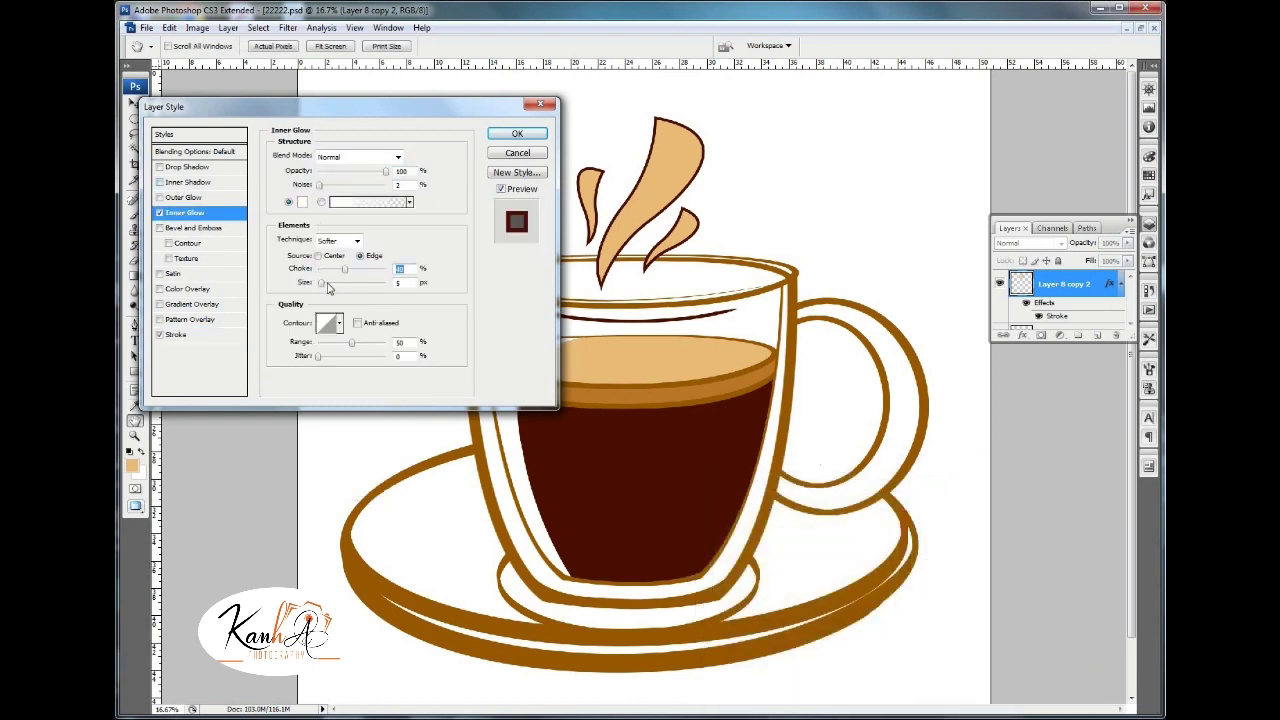
mouse_move(322, 283)
mouse_down()
mouse_move(344, 288)
mouse_move(331, 284)
mouse_up()
text(100)
drag(319, 185, 352, 192)
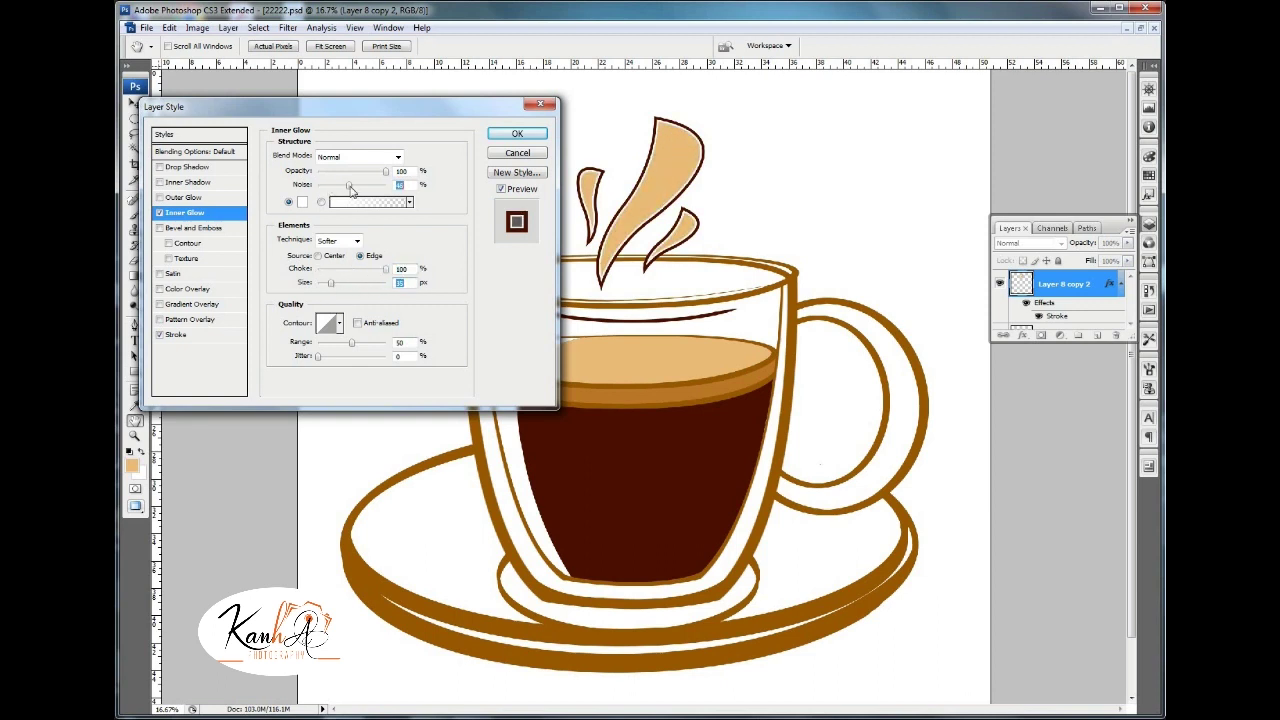
click(332, 284)
click(517, 133)
Merge all visible artwork into one layer above Background.
key(v)
scroll(706, 263, down, 3)
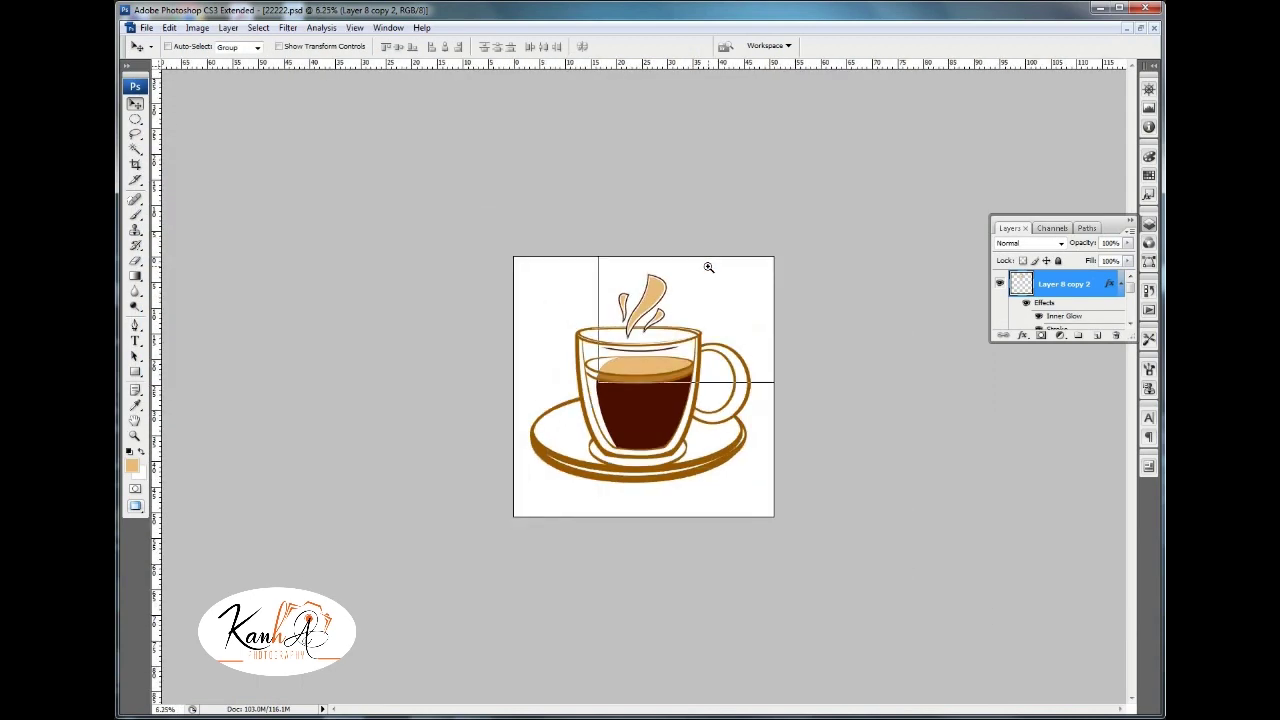
scroll(706, 263, up, 3)
scroll(709, 240, down, 1)
key(ctrl+e)
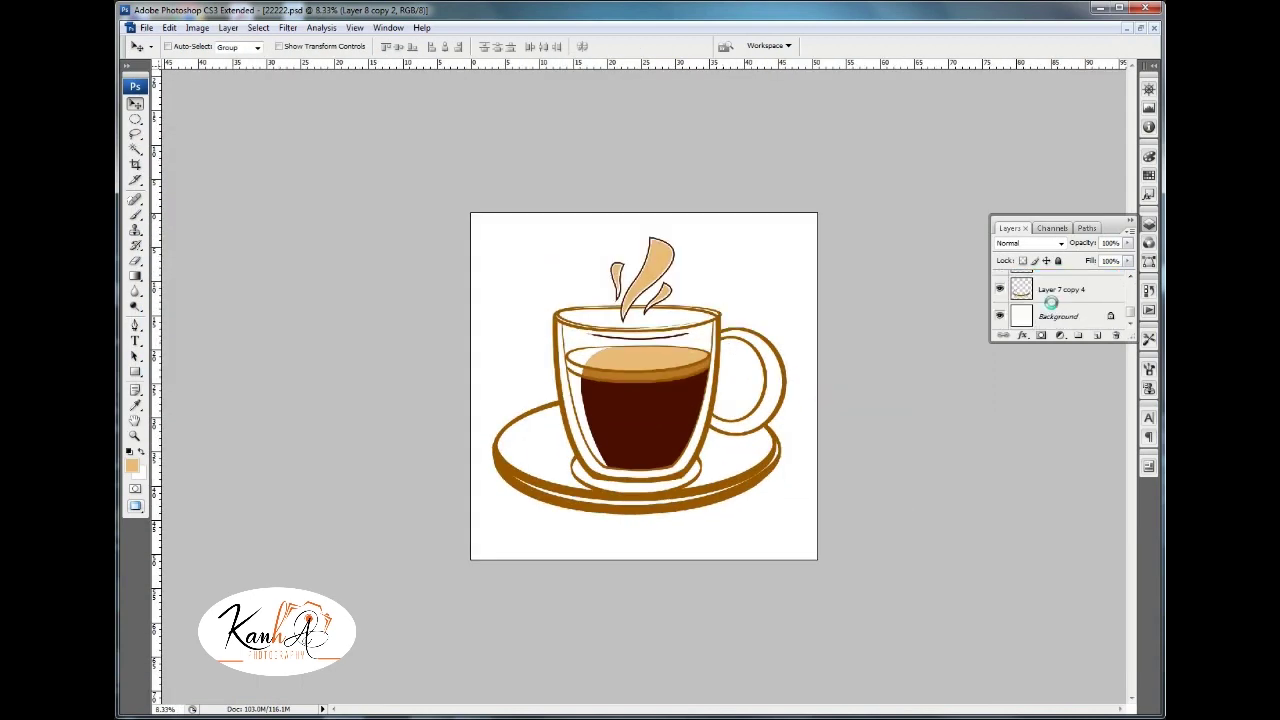
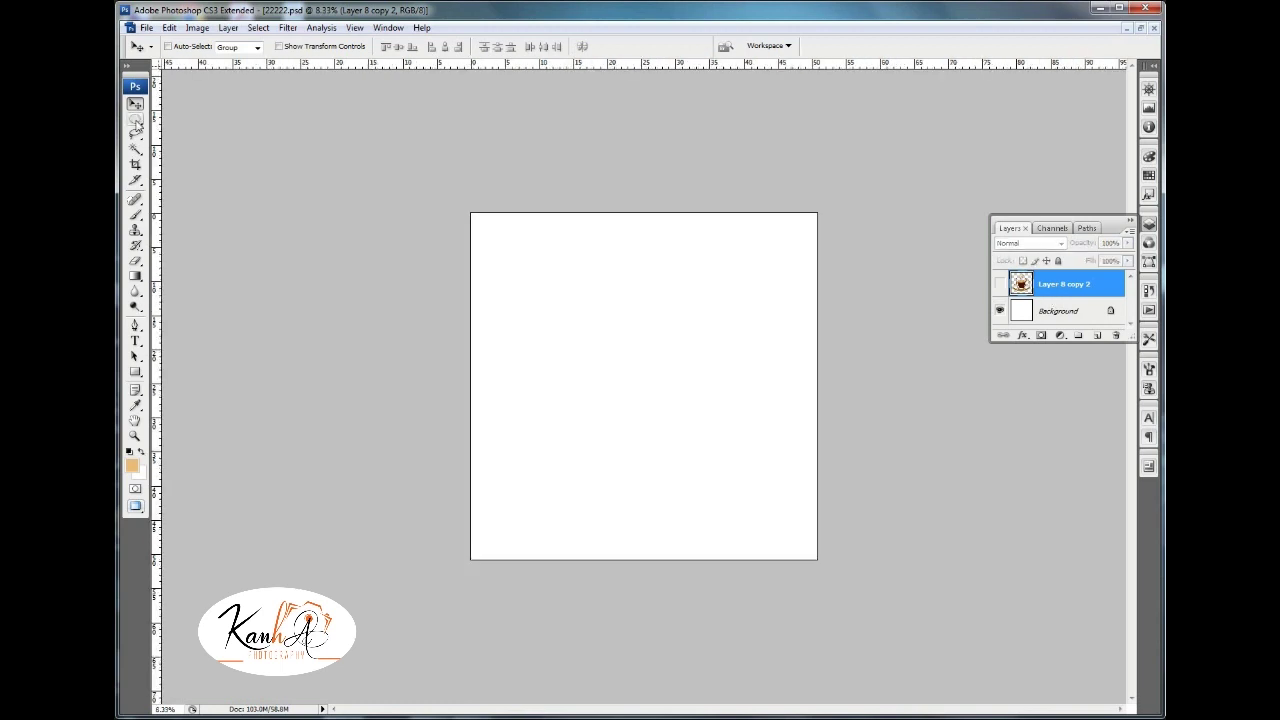
Draw a large circular path across the centre of the canvas with the Ellipse tool.
key(ctrl+plus)
right_click(135, 371)
click(185, 403)
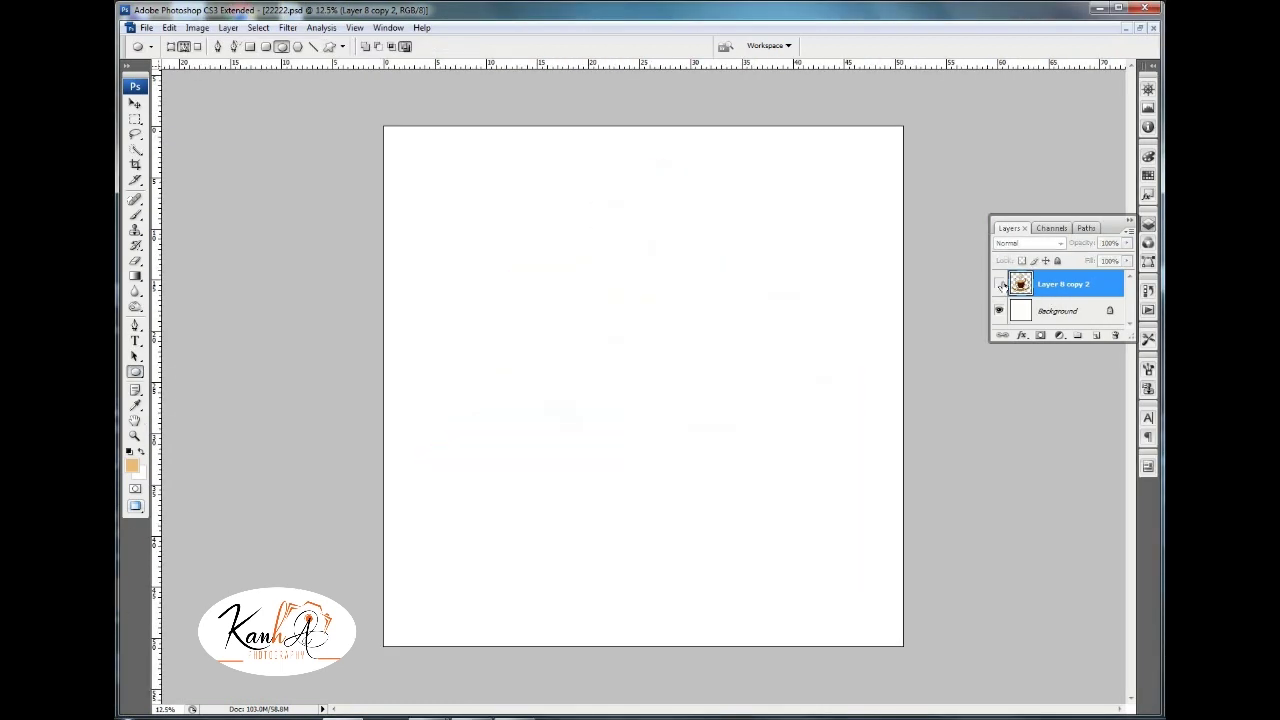
drag(536, 239, 842, 556)
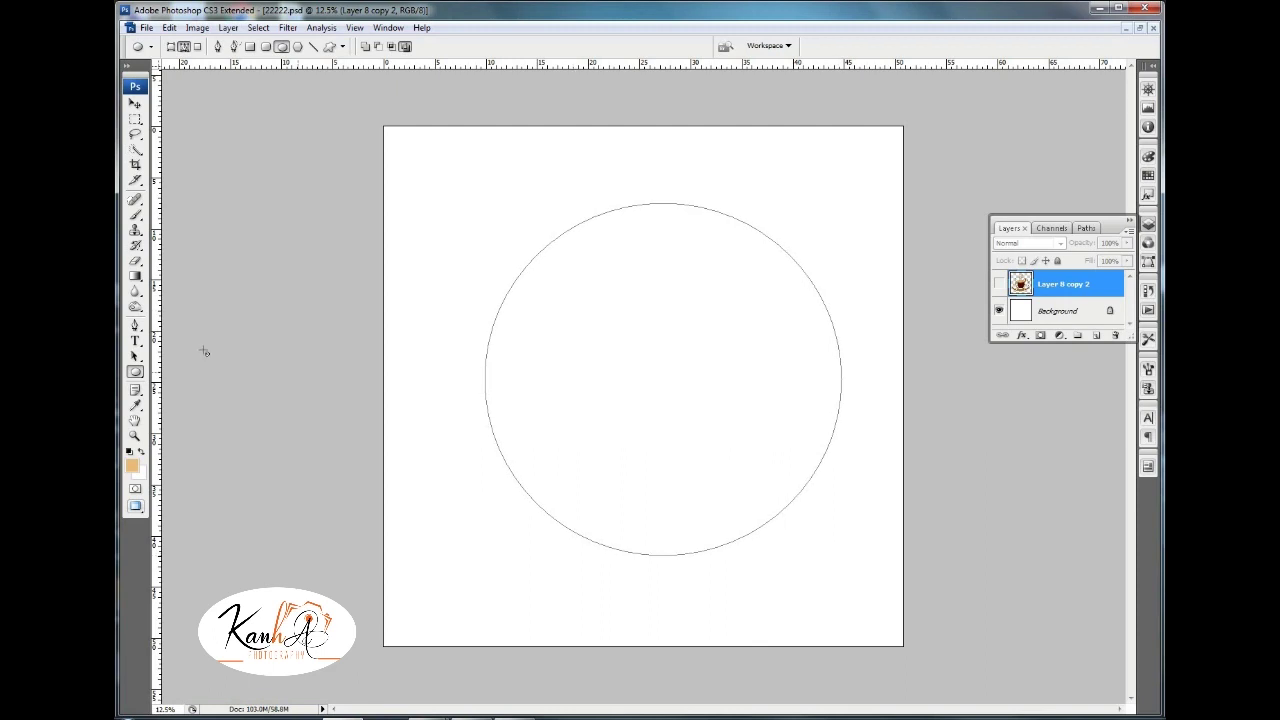
Type 'COFFEE TIME' at 60 pt along the top of the circle path.
right_click(137, 342)
click(195, 344)
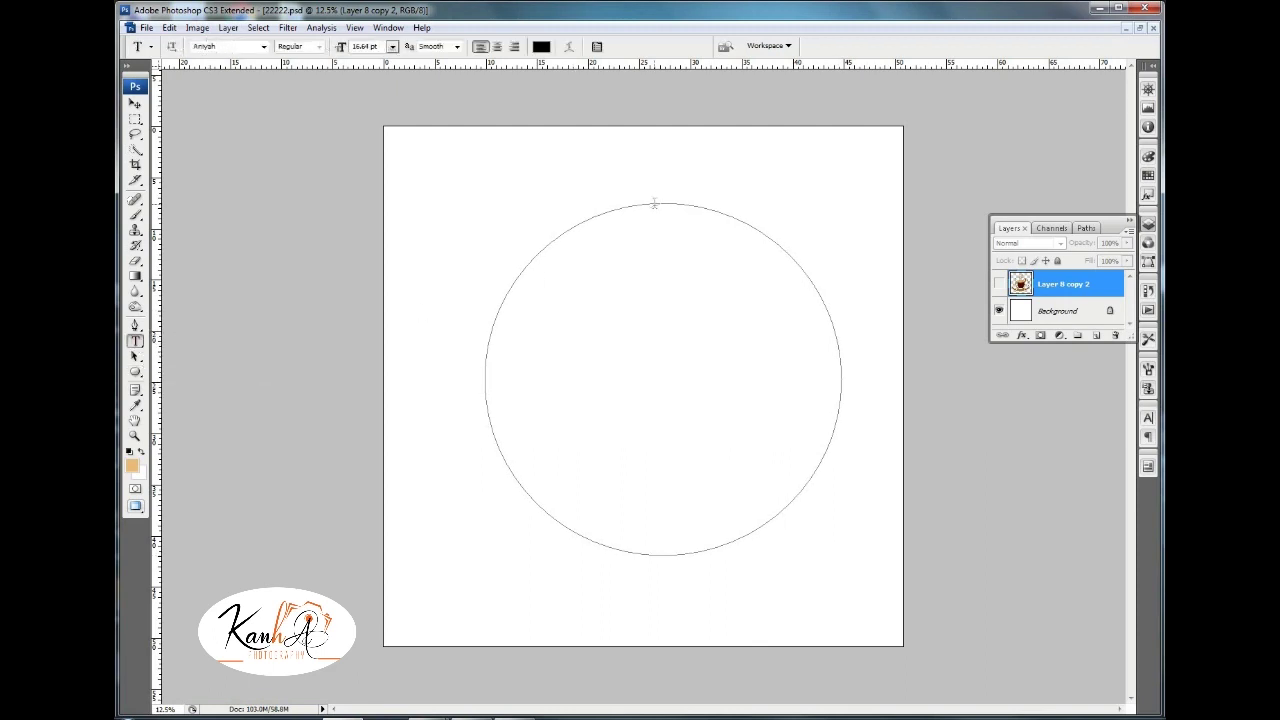
click(653, 203)
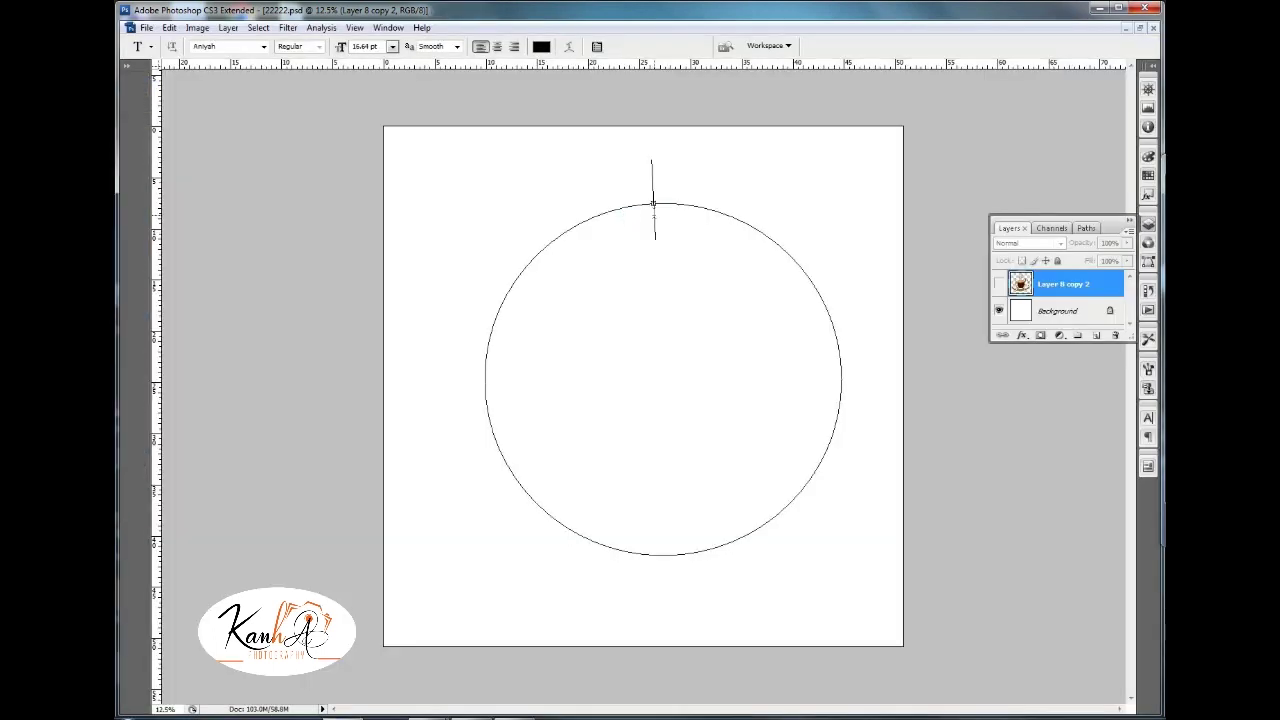
click(393, 46)
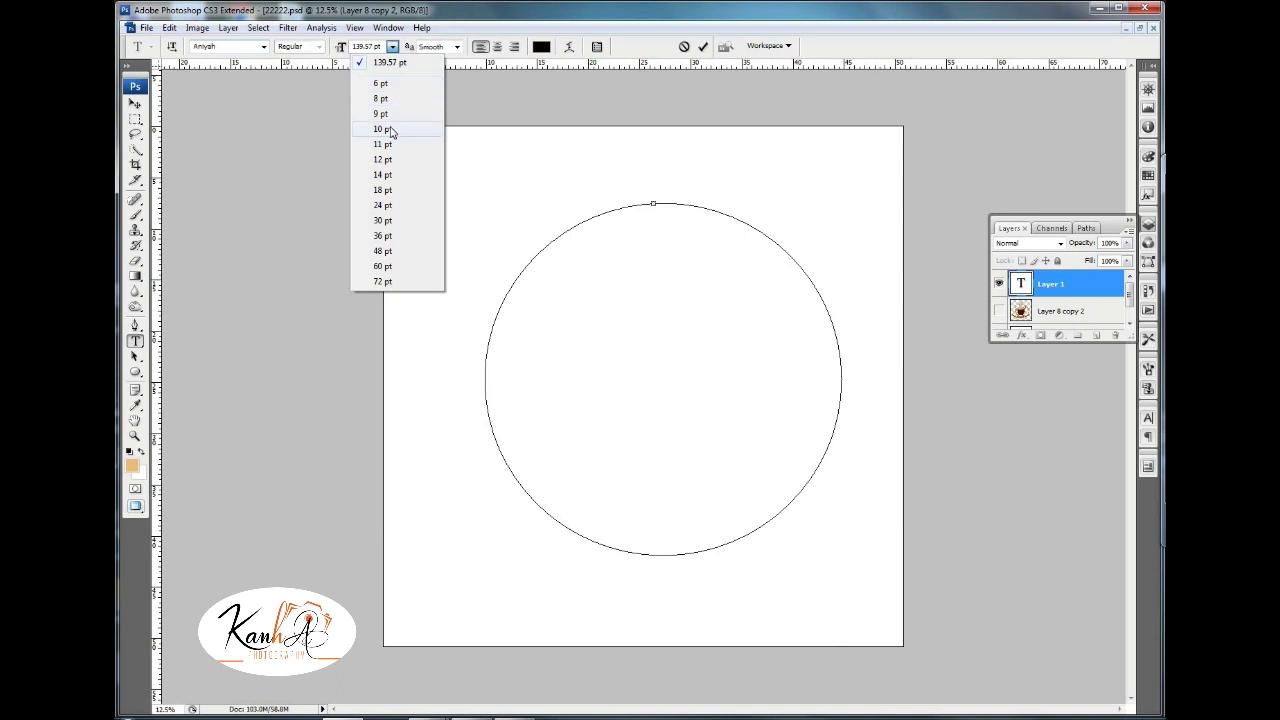
click(383, 266)
text(COFF)
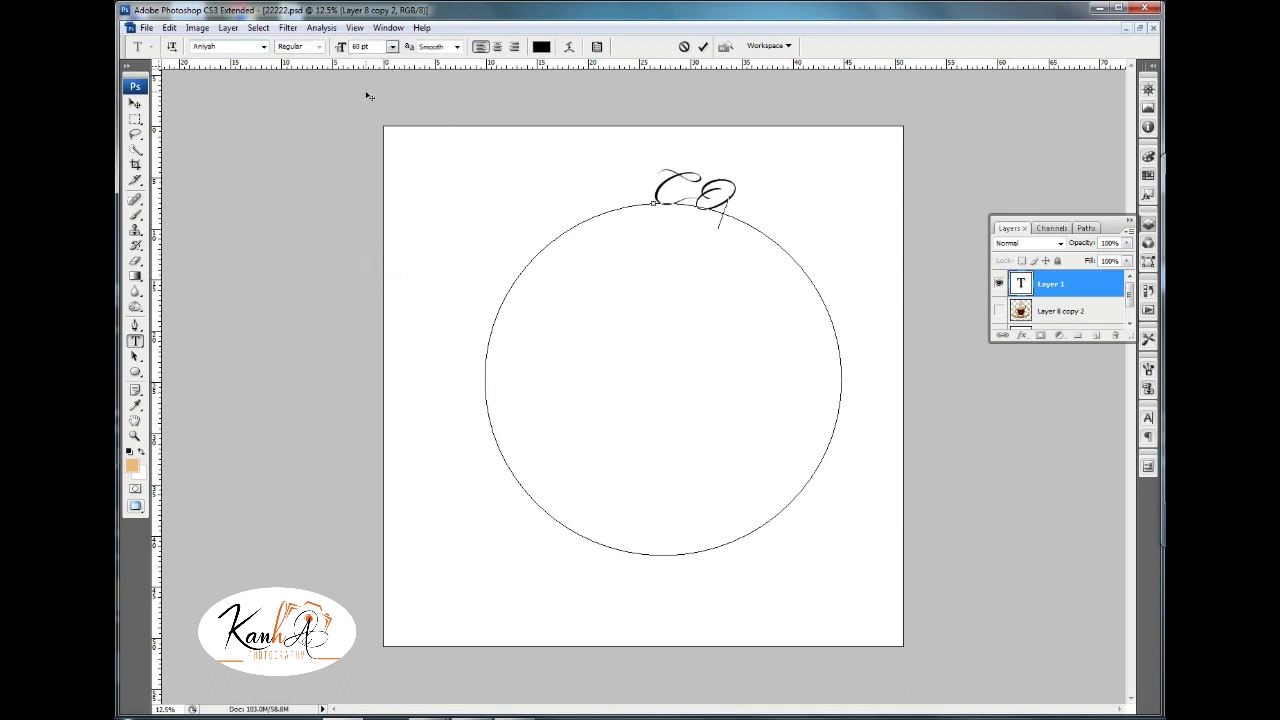
text(EE T)
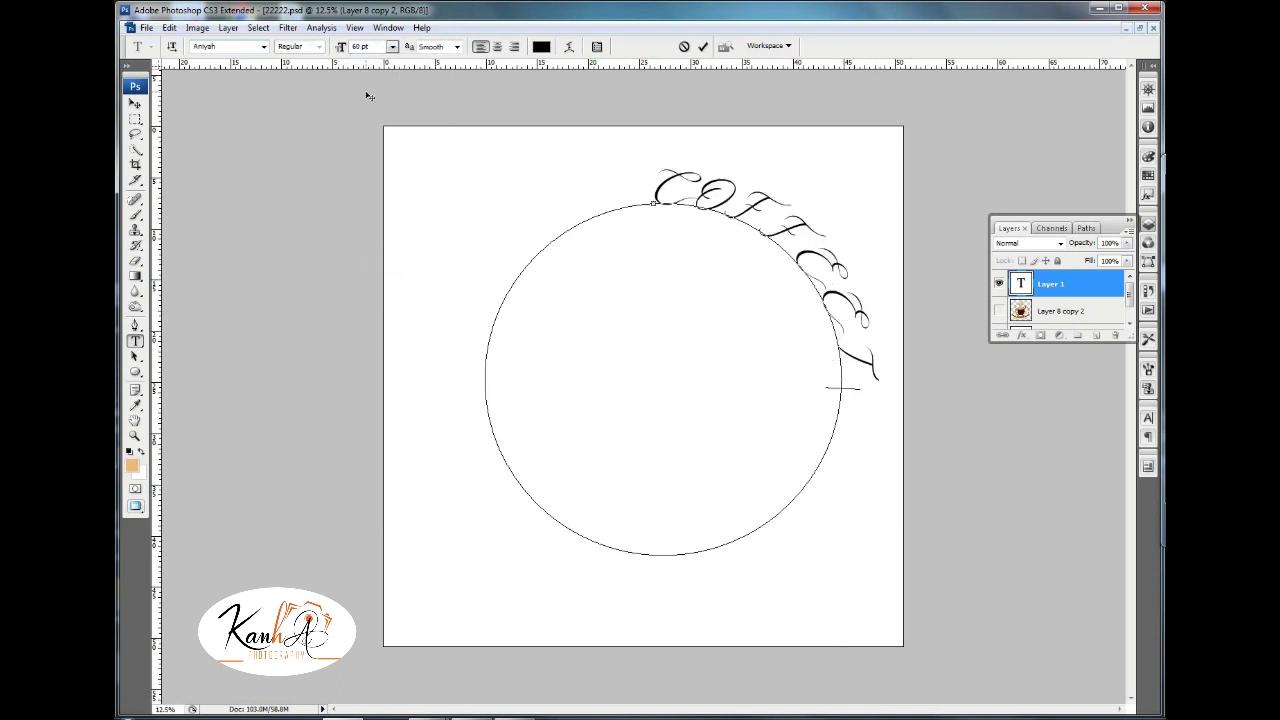
text(IME)
key(ctrl+Return)
Adjust the path text alignment and rotate the curved text around the circle.
click(497, 47)
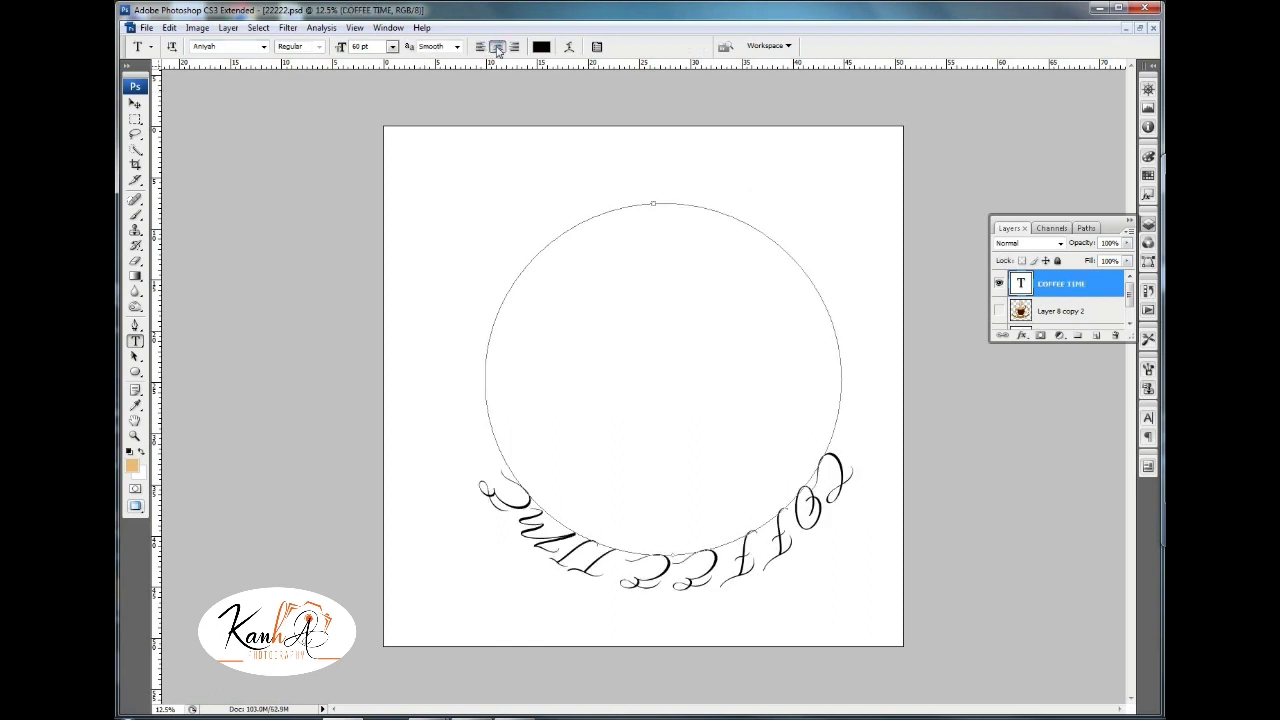
click(480, 47)
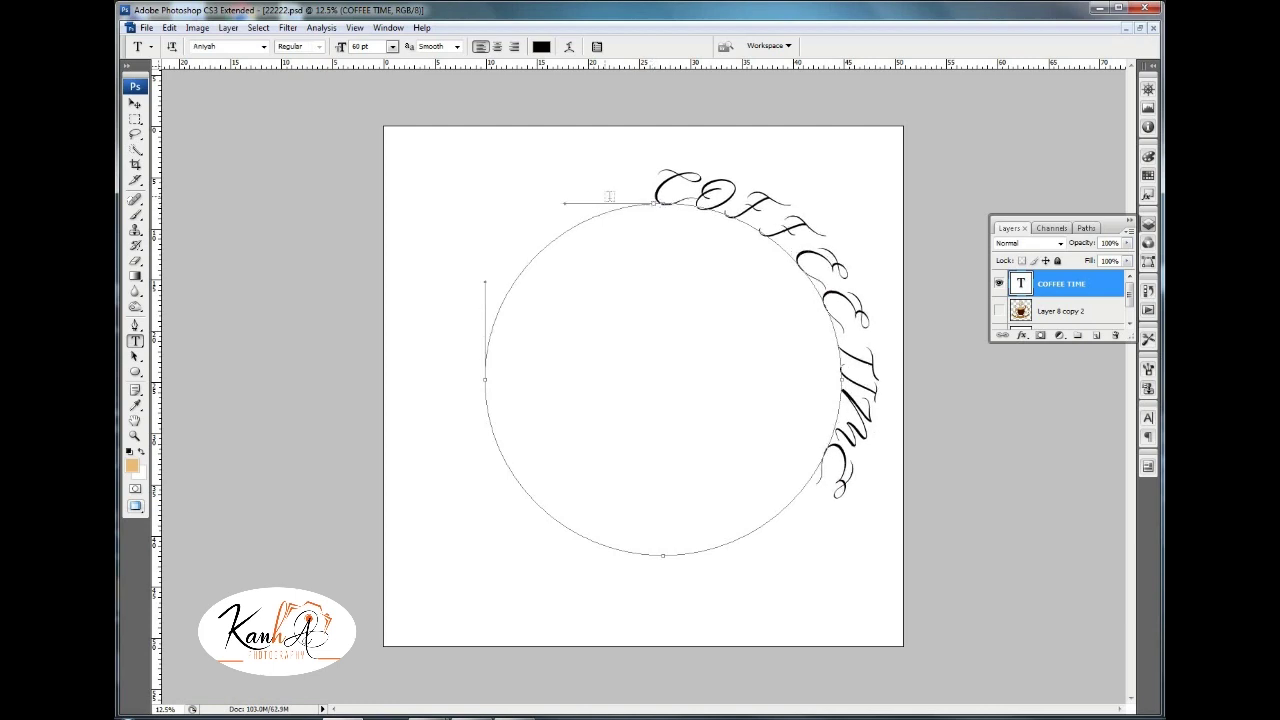
click(137, 104)
key(ctrl+t)
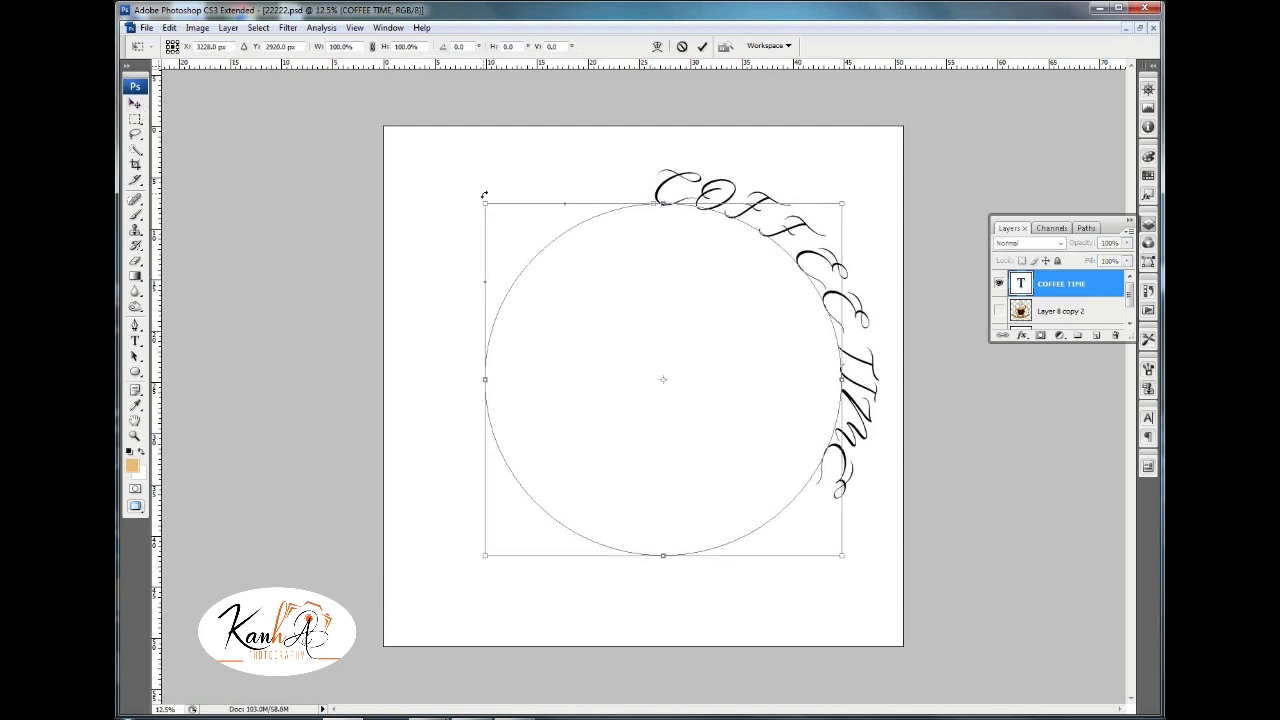
drag(469, 192, 437, 233)
click(702, 46)
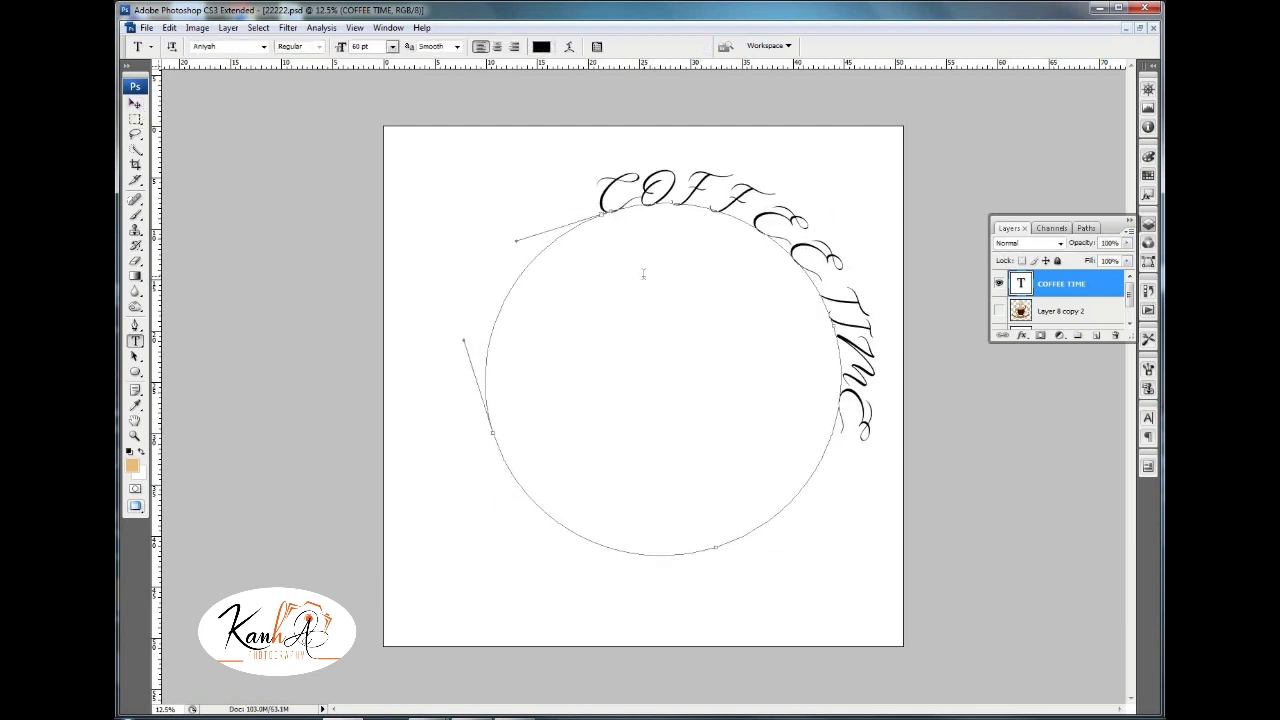
Rotate the curved text back toward the circle's top and select all its characters.
key(ctrl+t)
drag(700, 190, 484, 290)
click(703, 47)
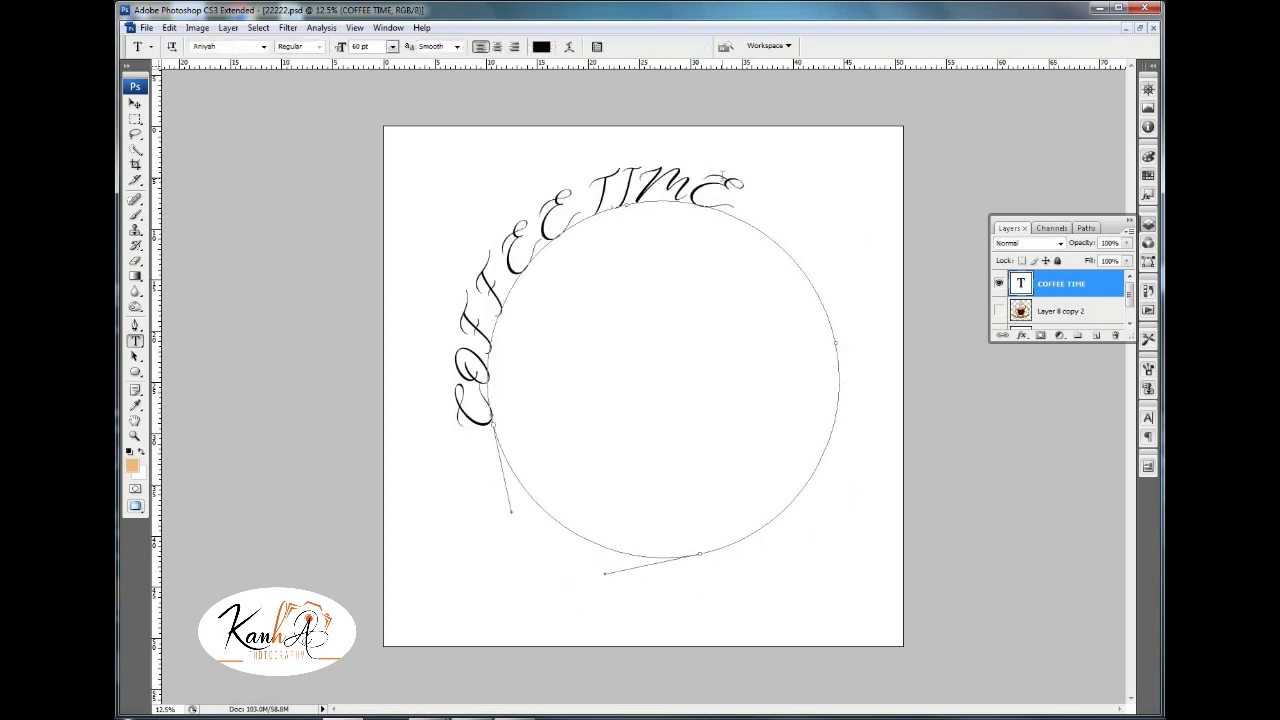
key(ctrl+t)
drag(790, 200, 836, 275)
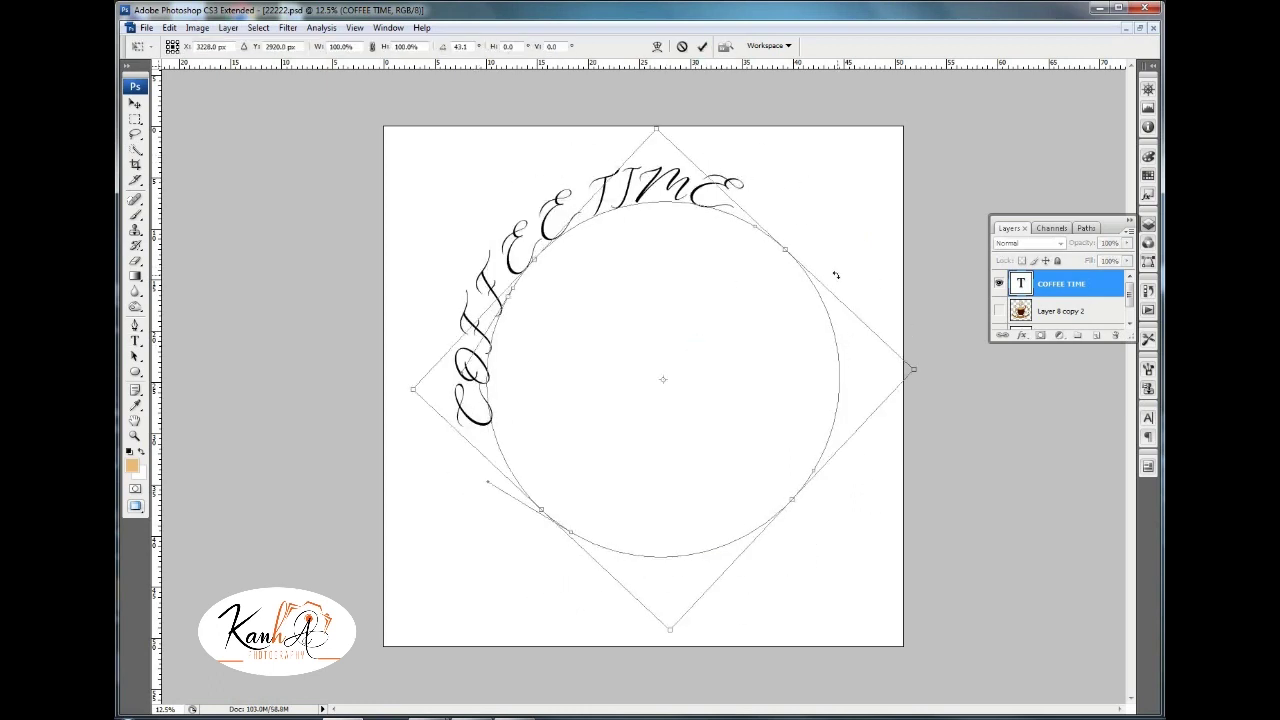
click(703, 47)
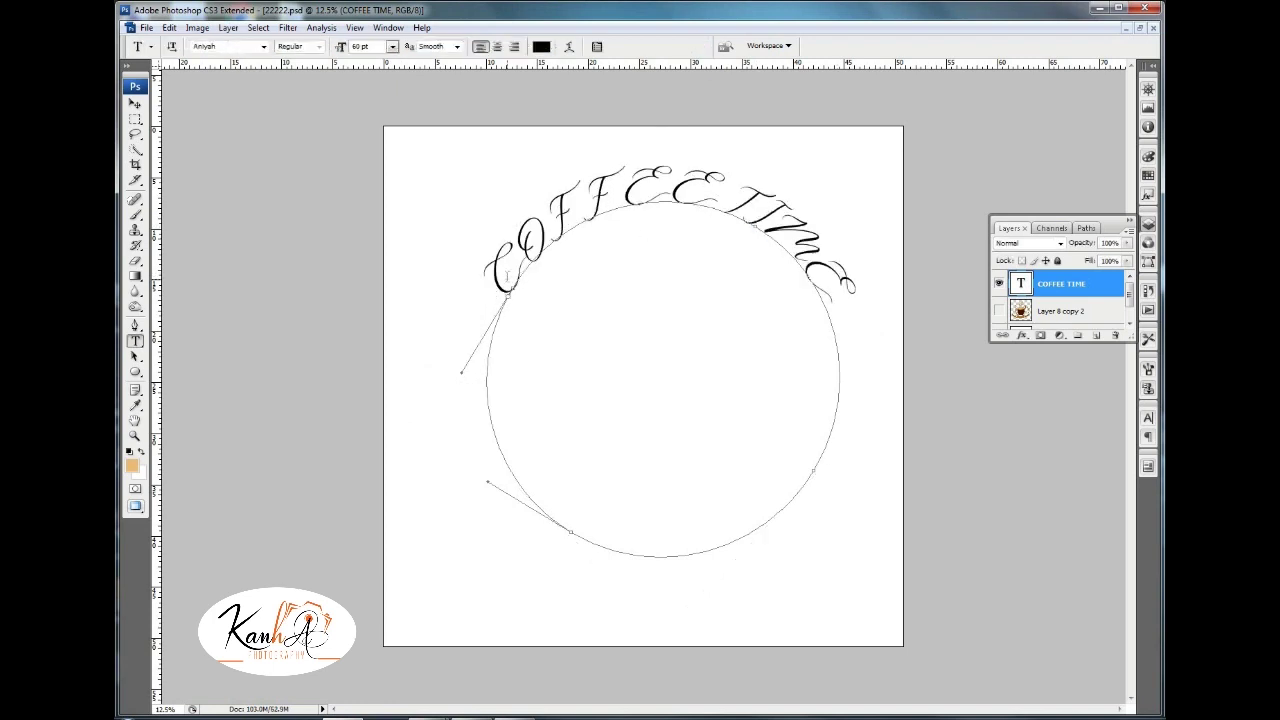
key(ctrl+a)
Change the COFFEE TIME font to Arial Rounded MT Bold.
click(231, 47)
text(Arial)
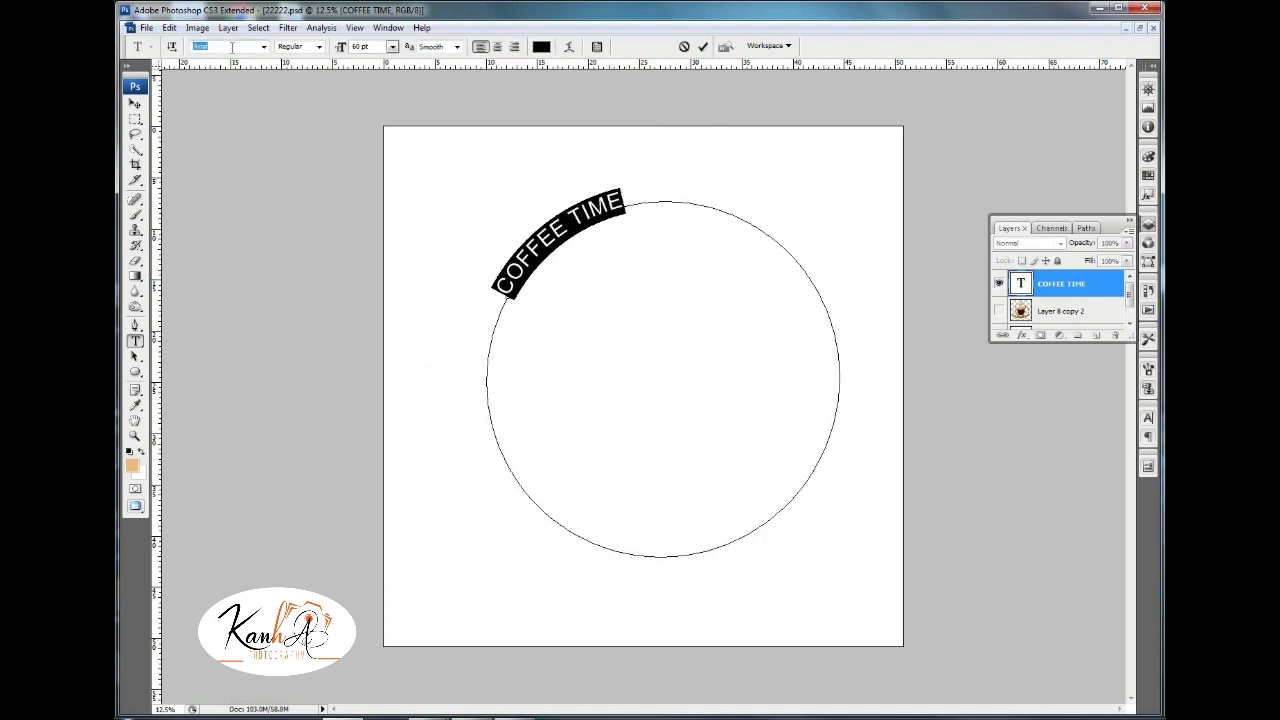
text( Rounded M...)
key(ctrl+Return)
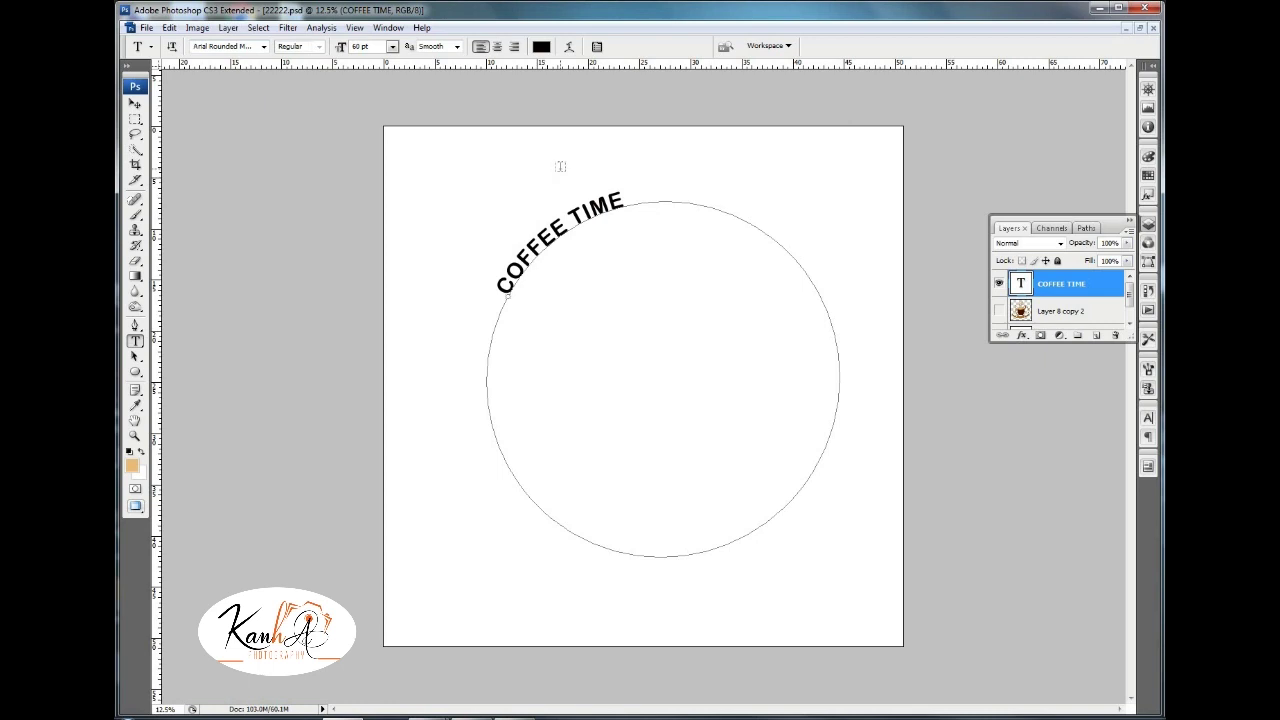
click(498, 46)
key(ctrl+z)
Rotate the text so it sits centred over the top of the circle.
key(v)
key(ctrl+z)
key(ctrl+z)
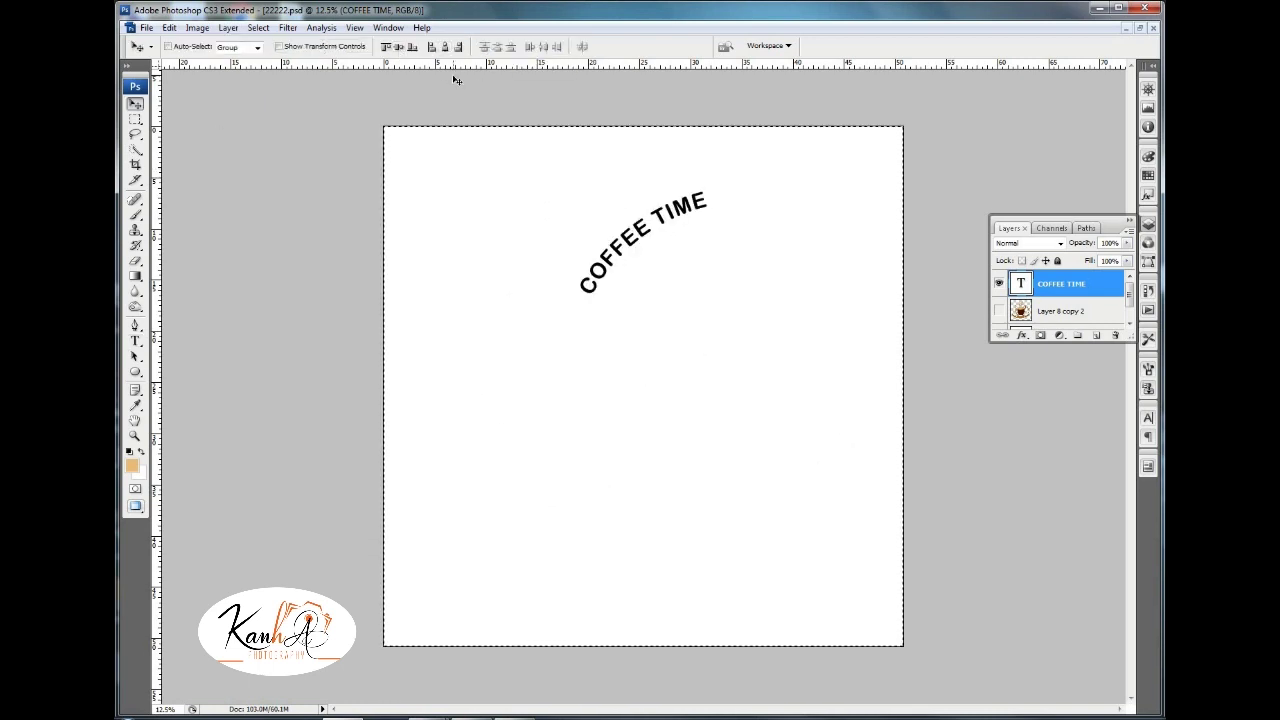
key(ctrl+z)
key(ctrl+z)
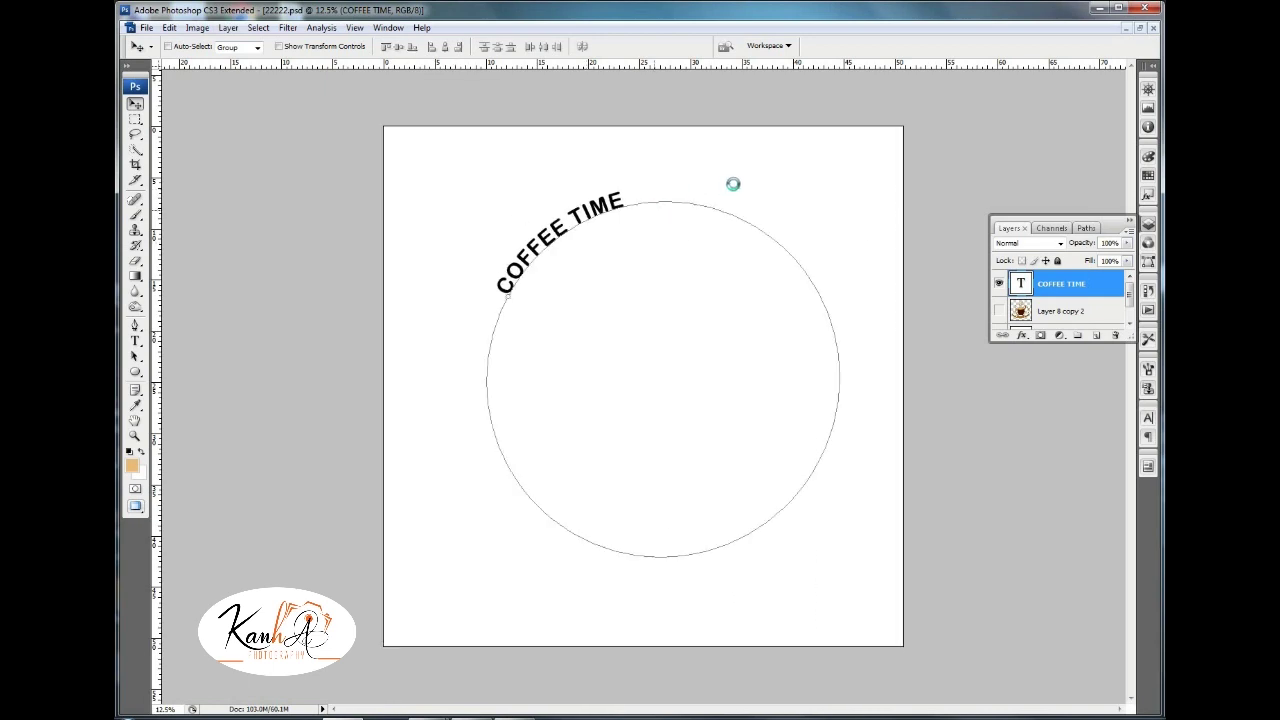
key(ctrl+t)
mouse_move(733, 184)
mouse_down()
mouse_move(823, 243)
mouse_move(810, 232)
mouse_up()
key(Return)
key(ctrl+t)
key(Return)
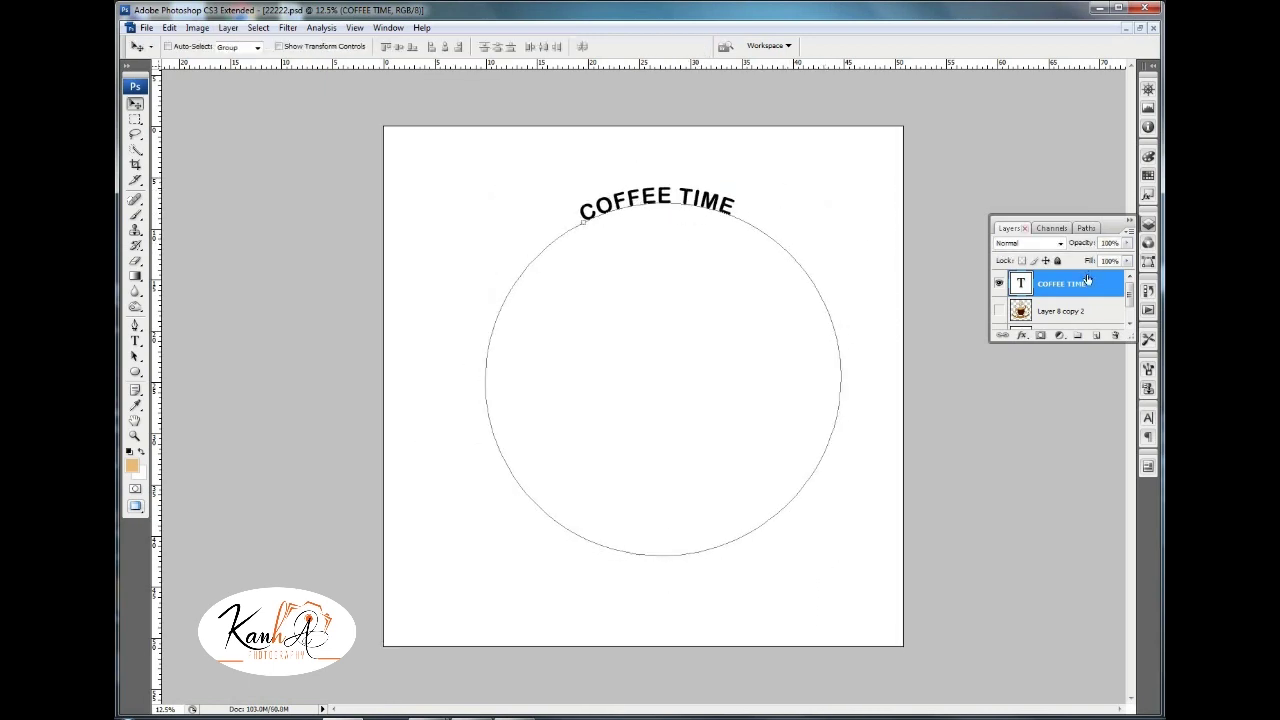
Set COFFEE TIME tracking to 525 and font size to 72 pt.
click(1148, 418)
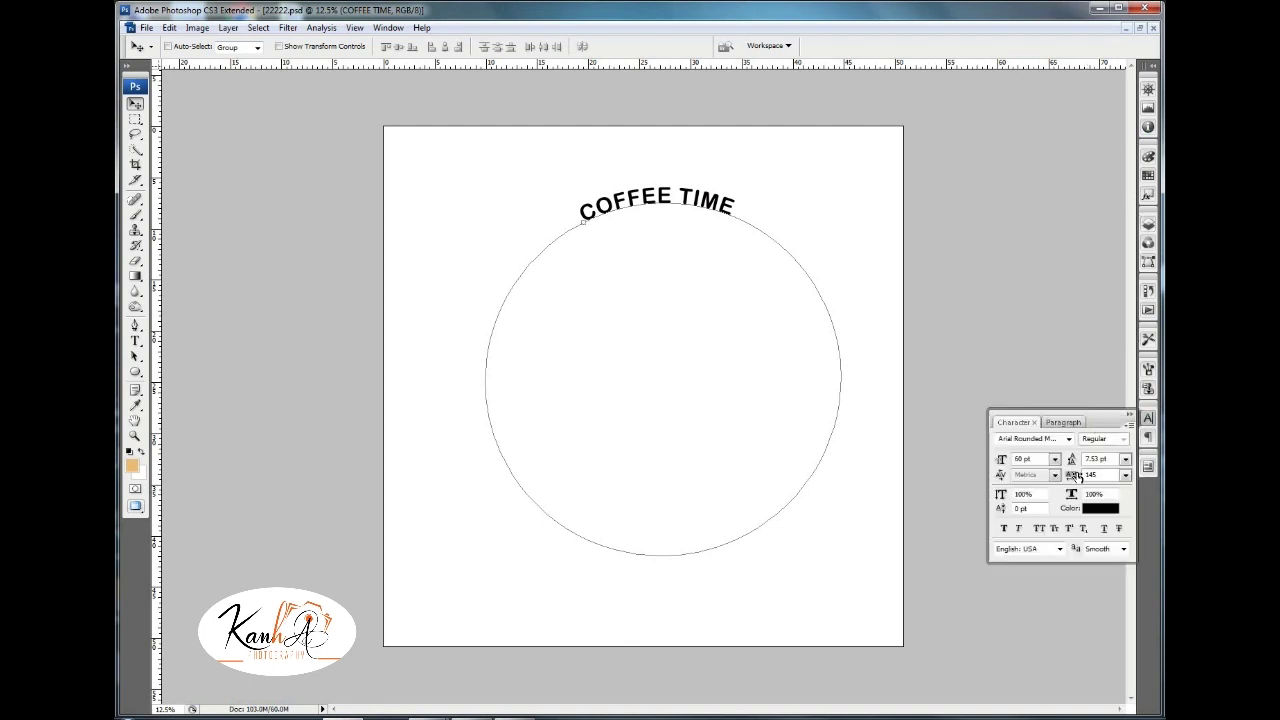
key(Return)
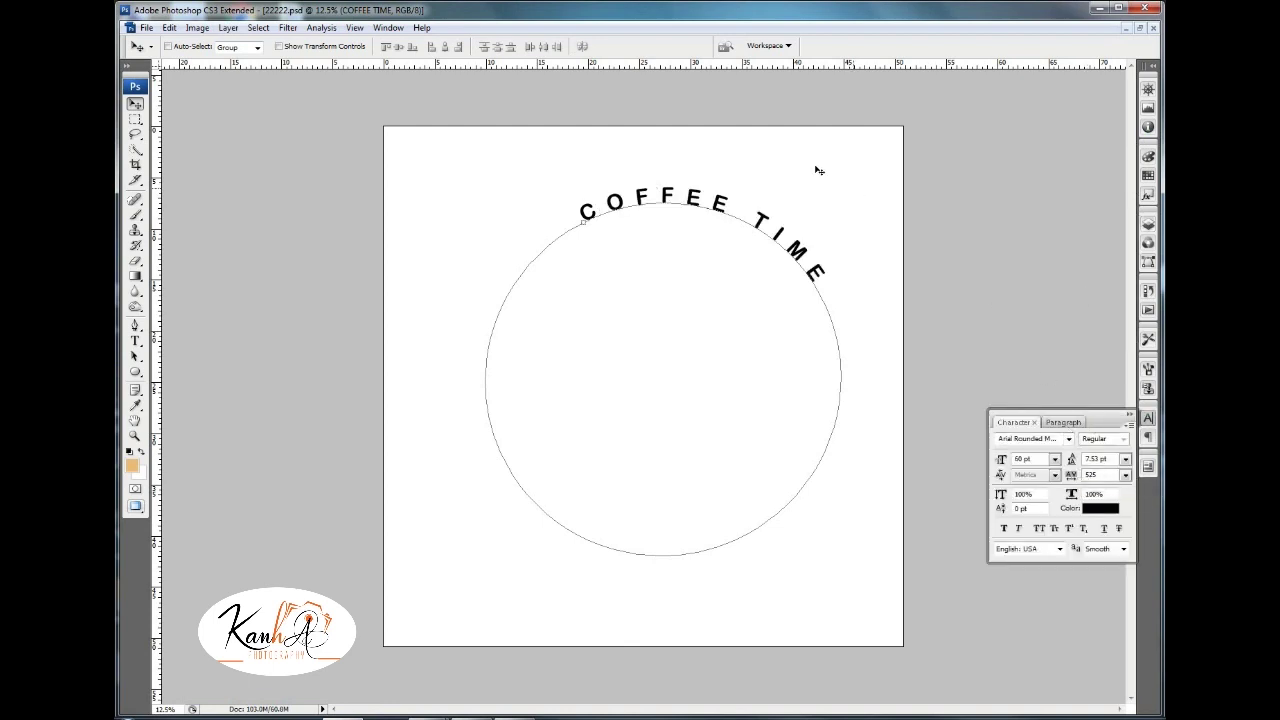
click(1129, 414)
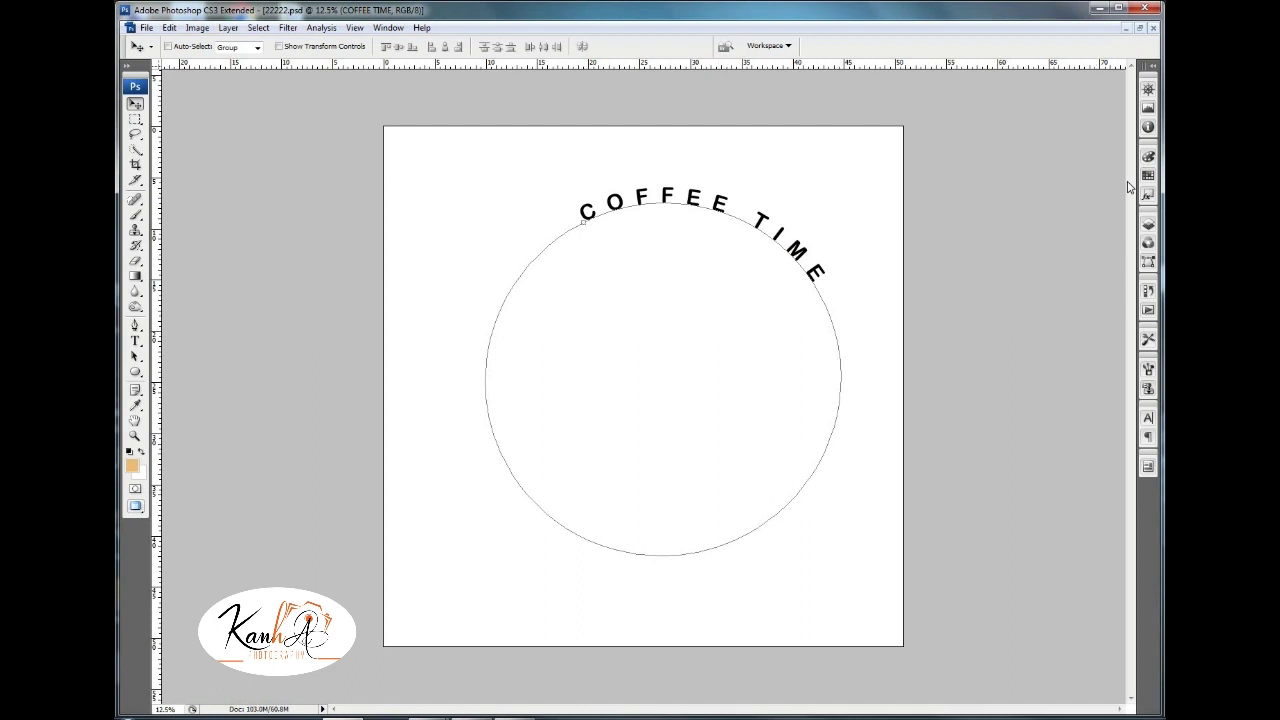
click(1148, 227)
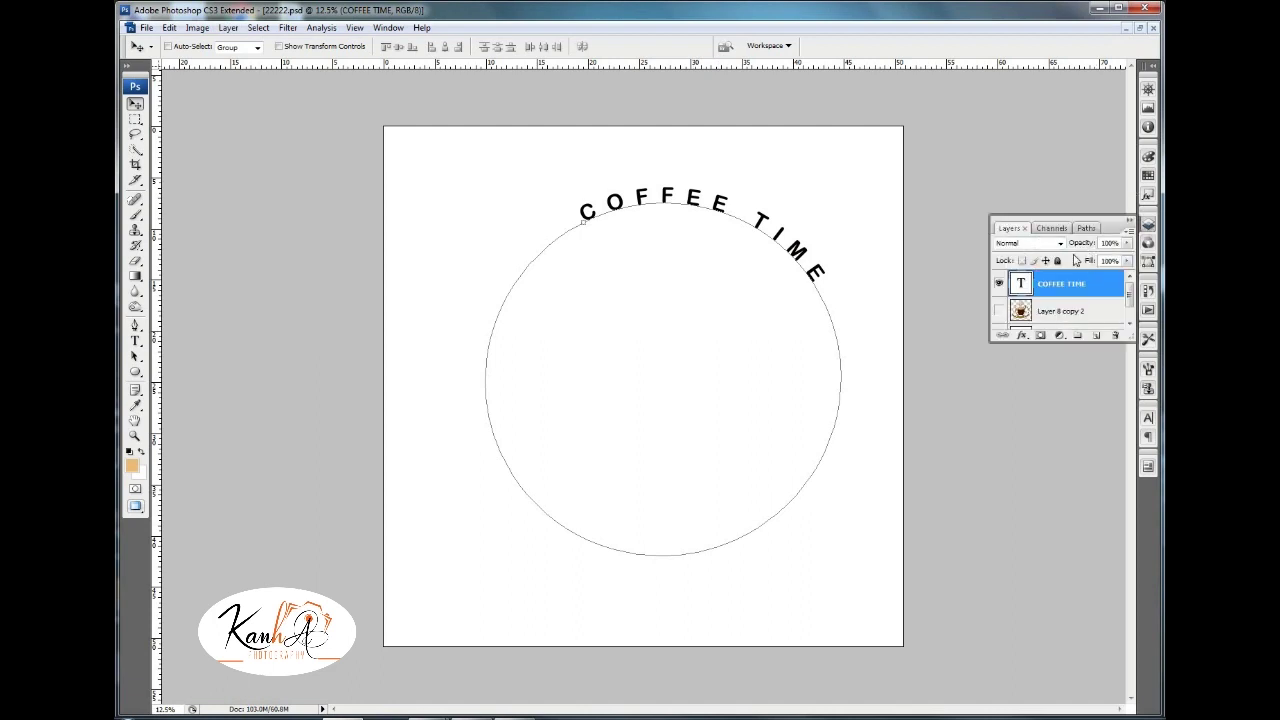
click(1148, 418)
click(1054, 459)
click(1048, 686)
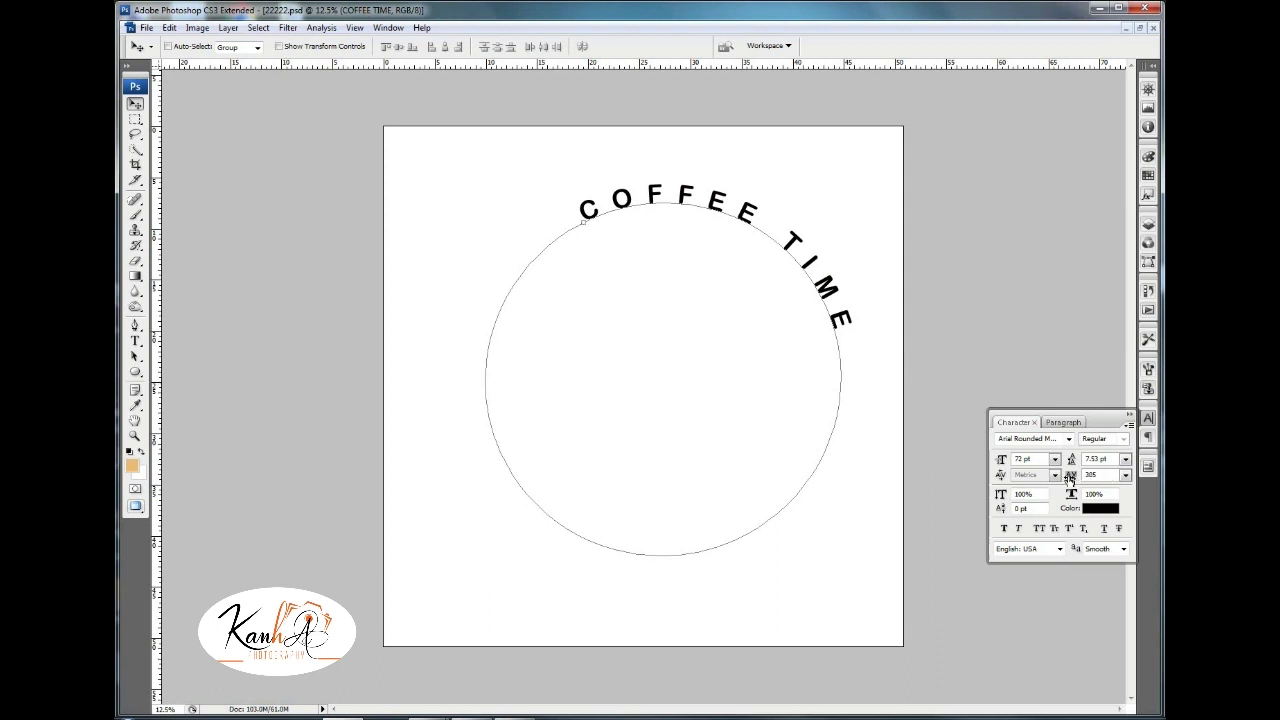
click(1130, 418)
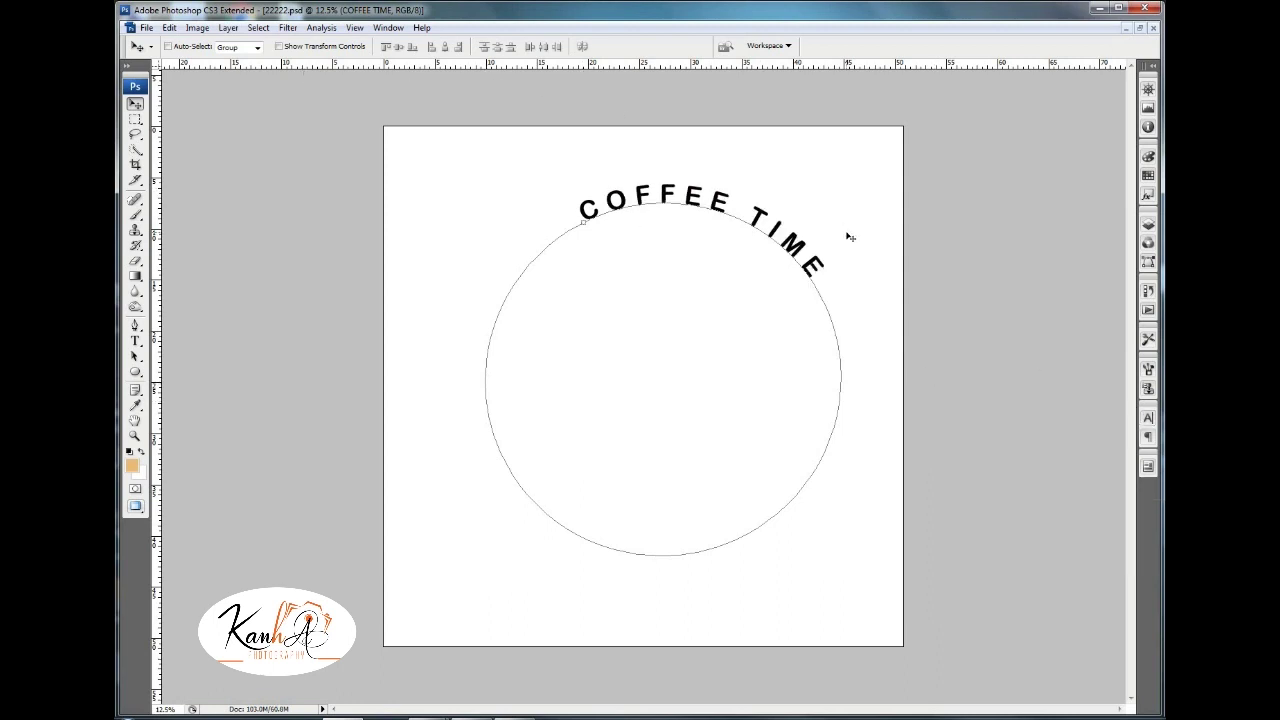
Rotate the enlarged text to recentre it atop the circle.
key(ctrl+t)
drag(617, 143, 593, 146)
click(702, 46)
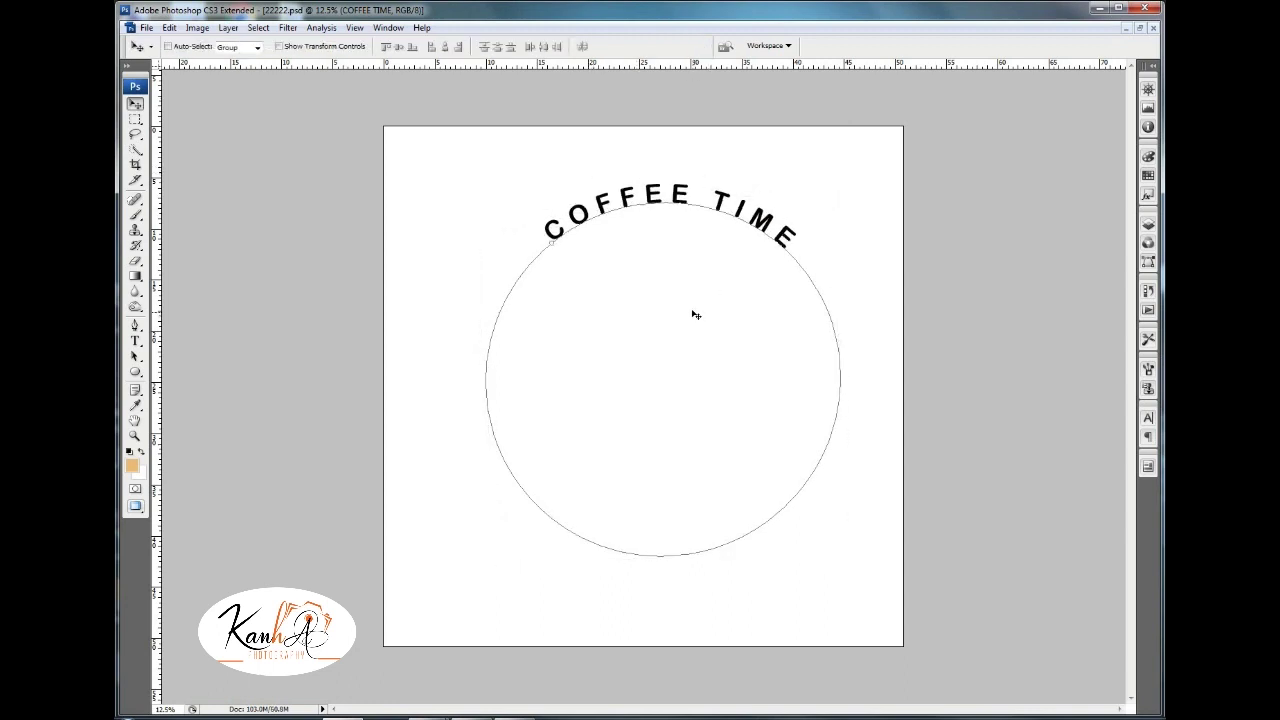
Rotate the copied COFFEE TIME text 180° so it reads along the circle's bottom.
key(ctrl+t)
right_click(665, 222)
click(714, 348)
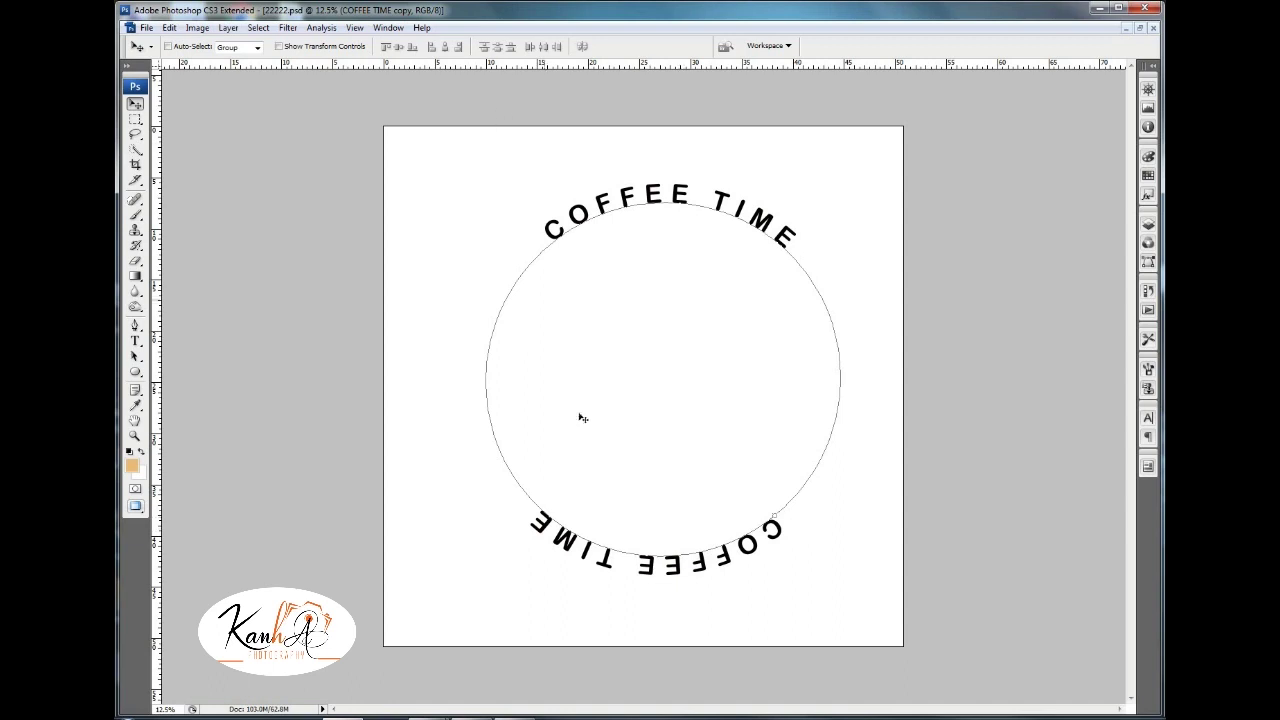
click(135, 340)
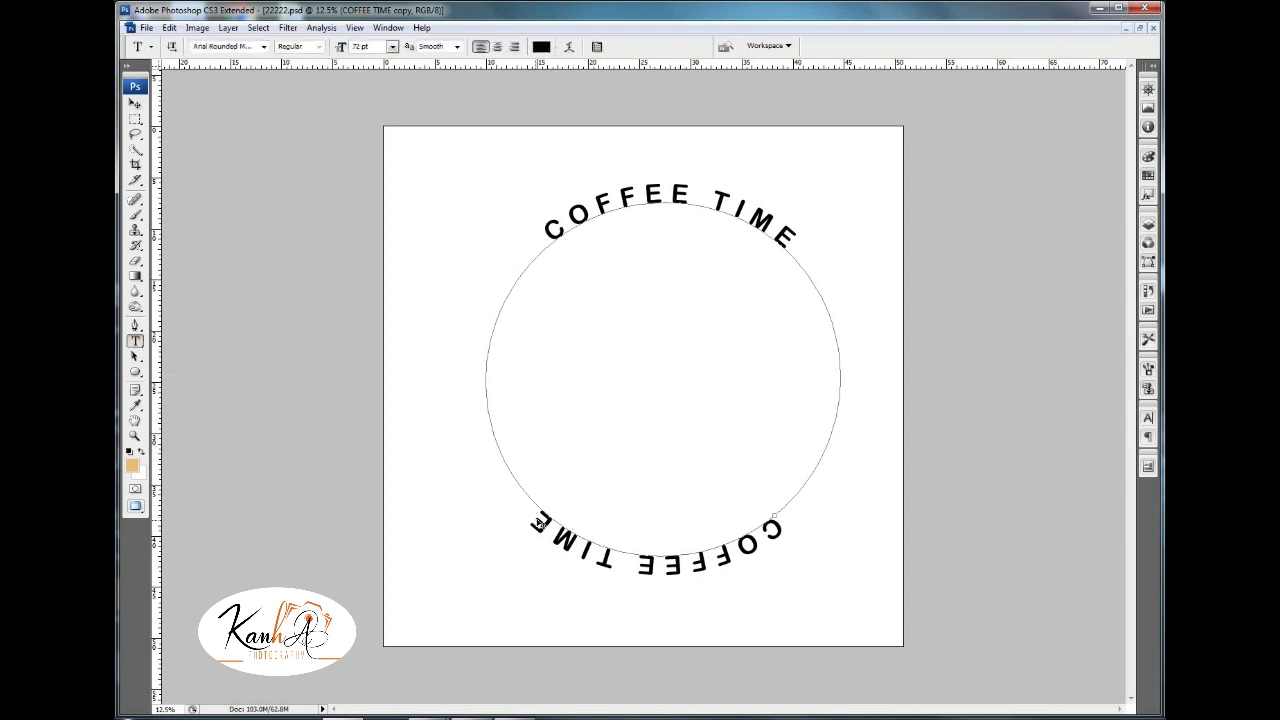
key(ctrl+t)
right_click(636, 484)
key(Escape)
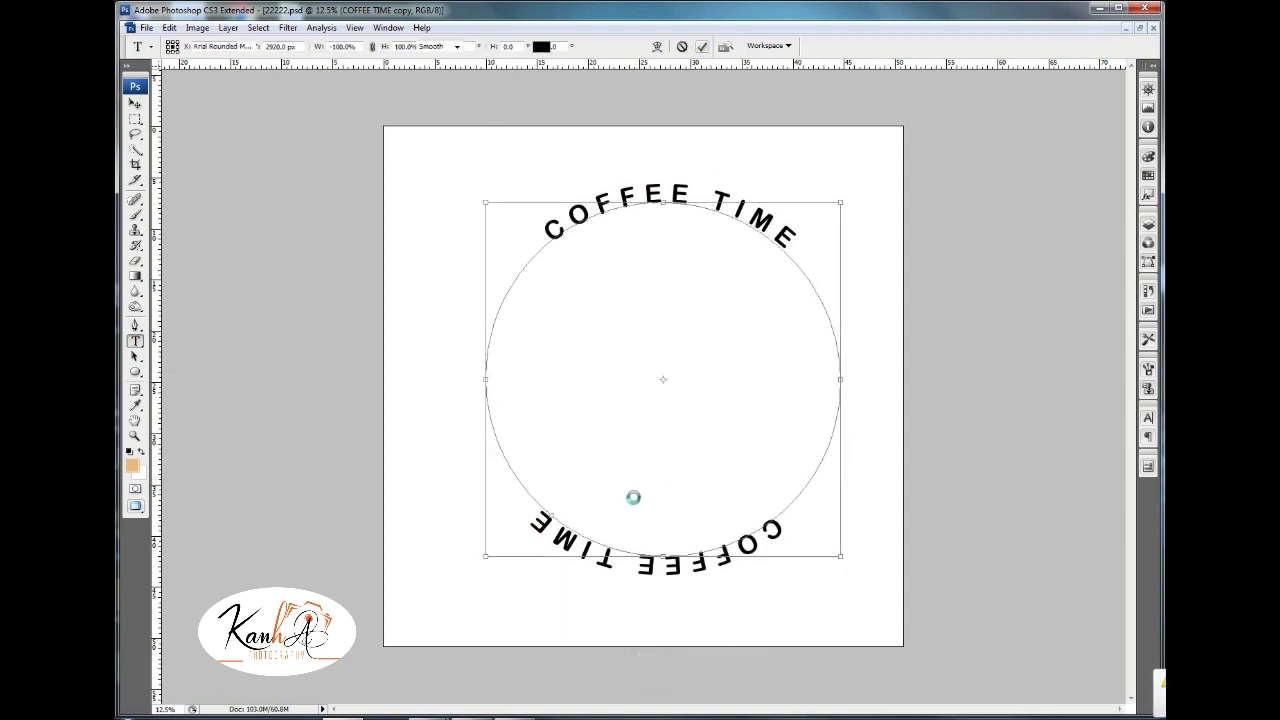
drag(550, 515, 805, 474)
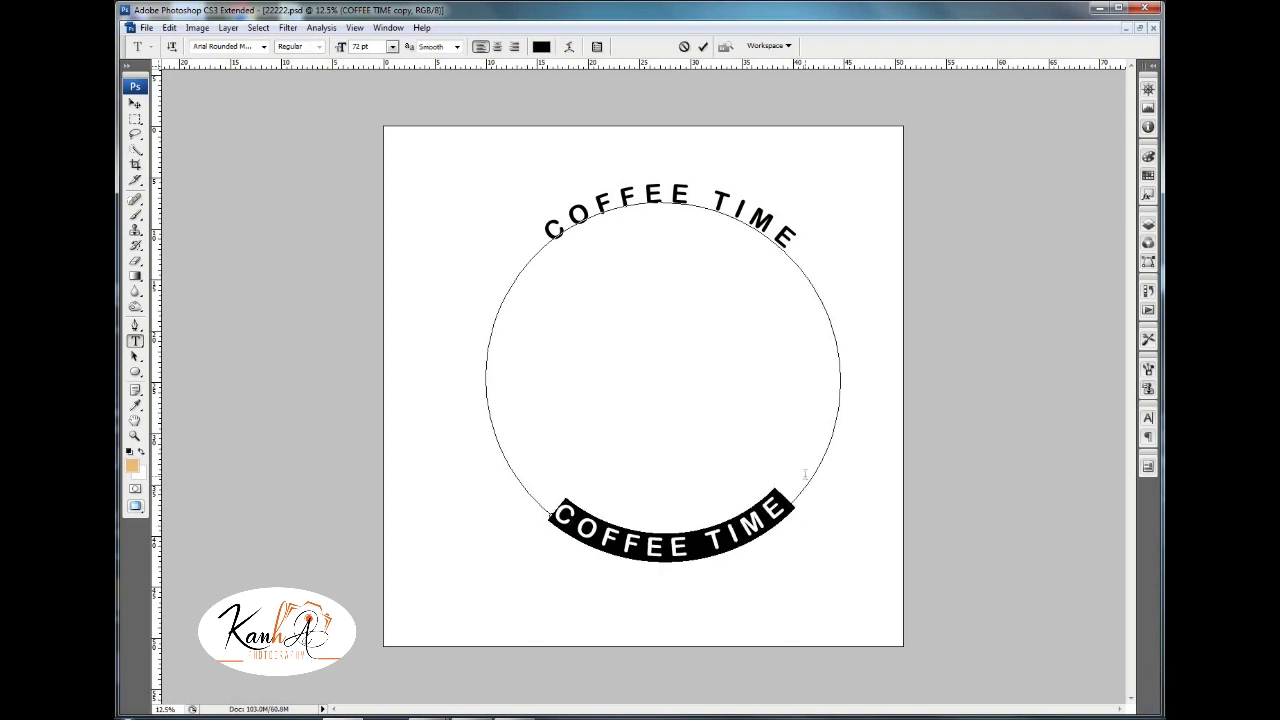
key(ctrl+Return)
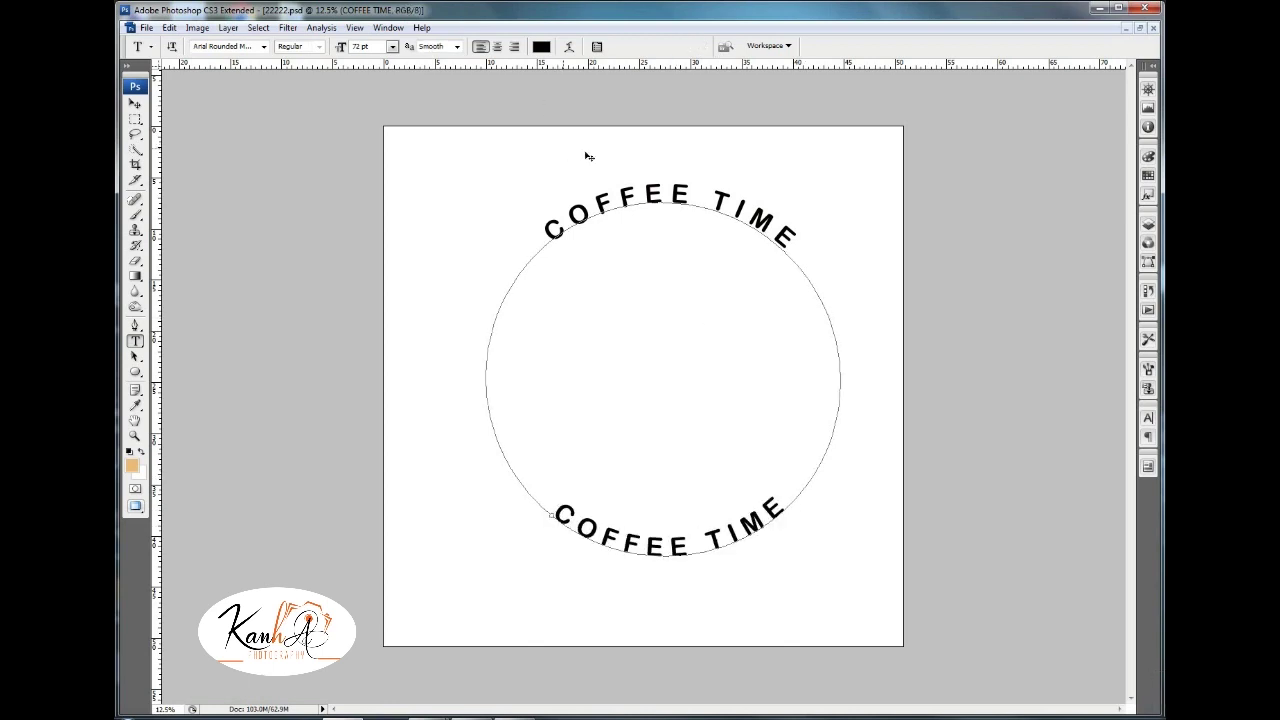
Enlarge the circle path slightly and show the Layers panel.
key(ctrl+t)
drag(840, 556, 866, 584)
click(702, 46)
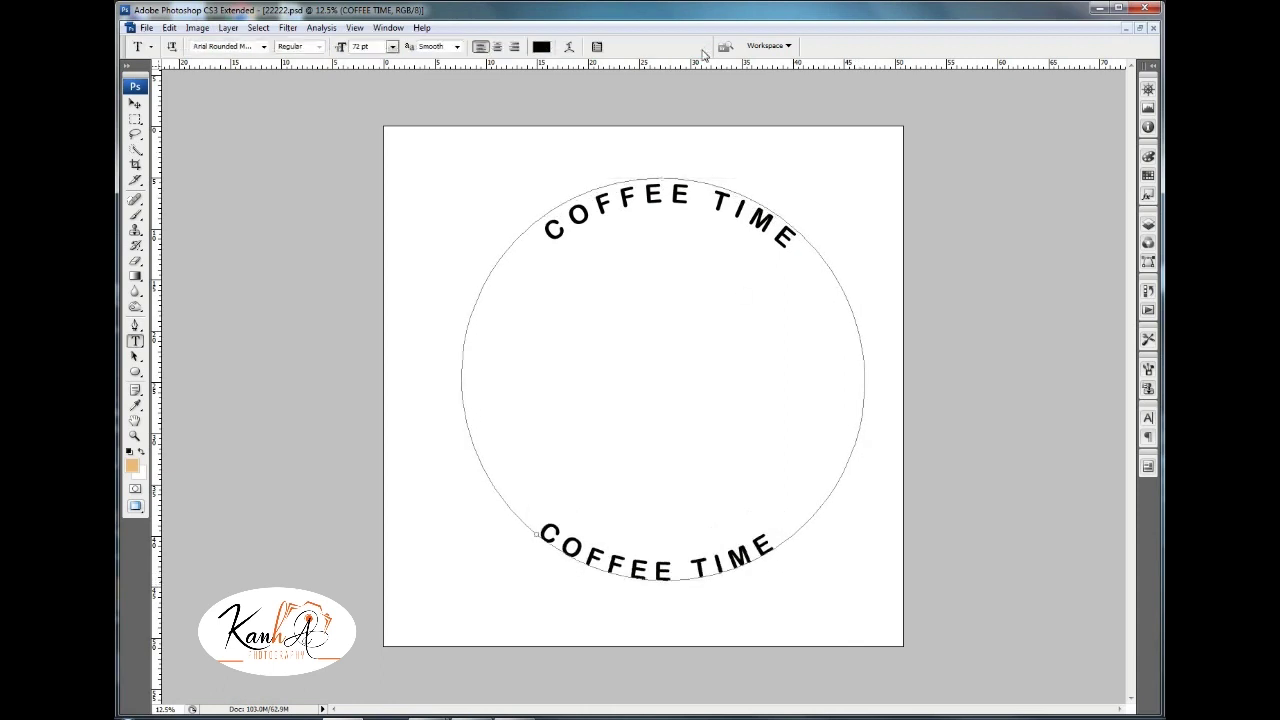
click(1149, 227)
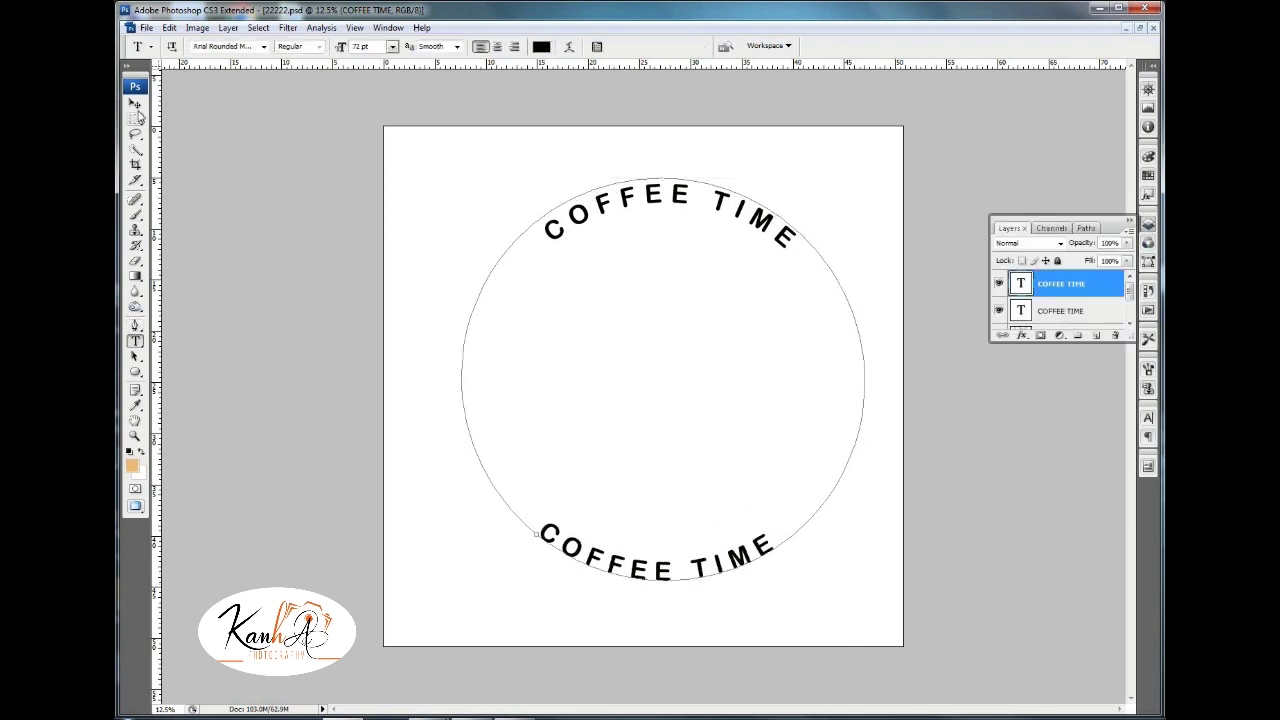
Turn the circle path into a selection and fill it with tan on a new layer.
click(136, 104)
click(135, 119)
click(200, 134)
click(135, 371)
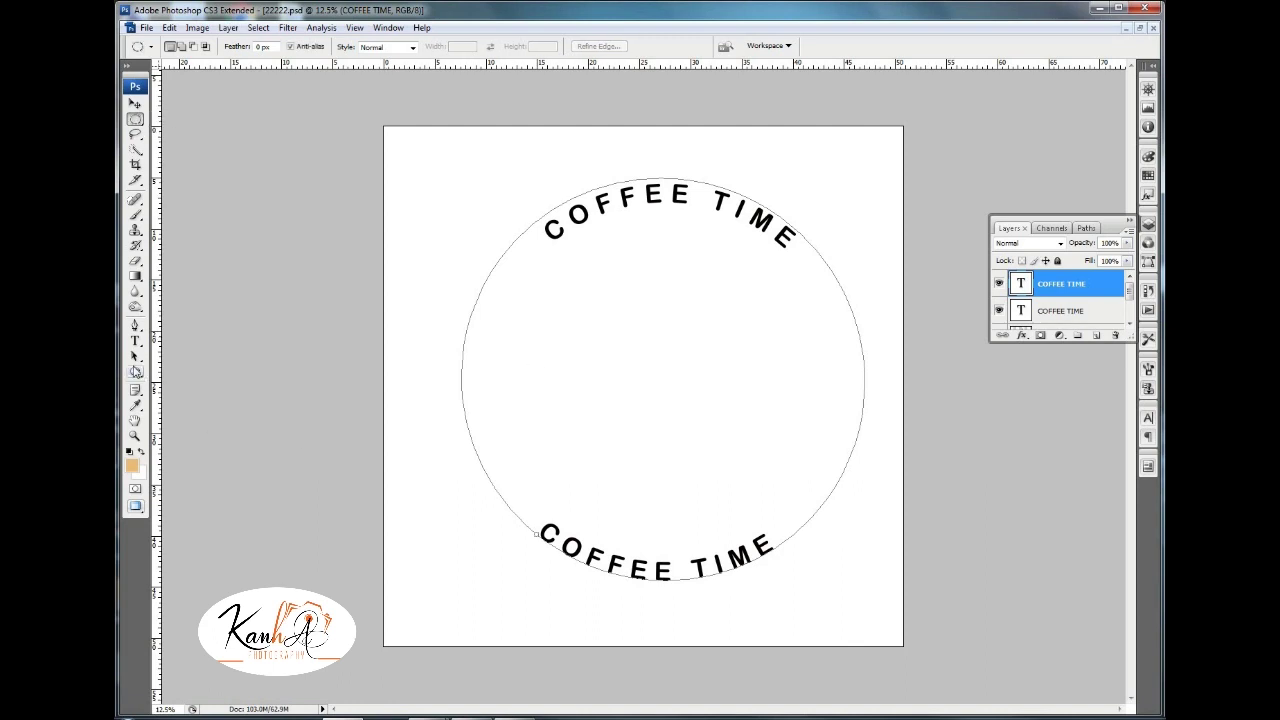
right_click(500, 372)
click(612, 421)
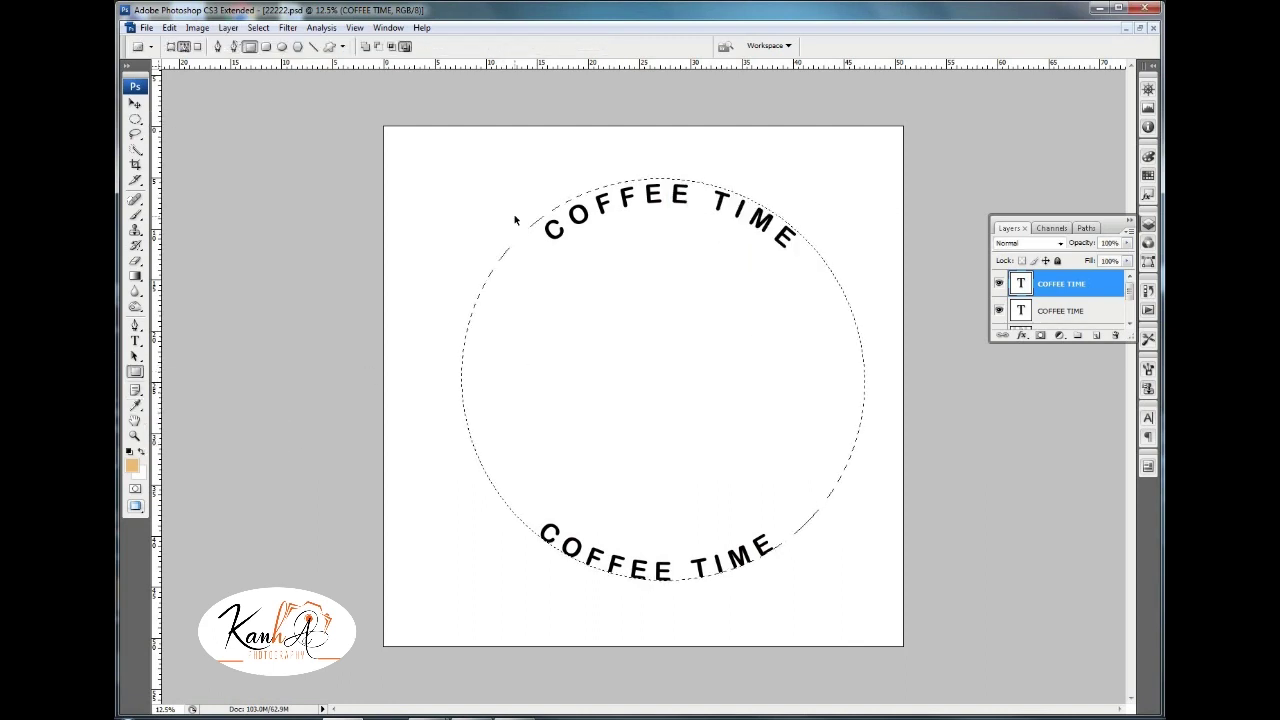
key(ctrl+shift+n)
key(Return)
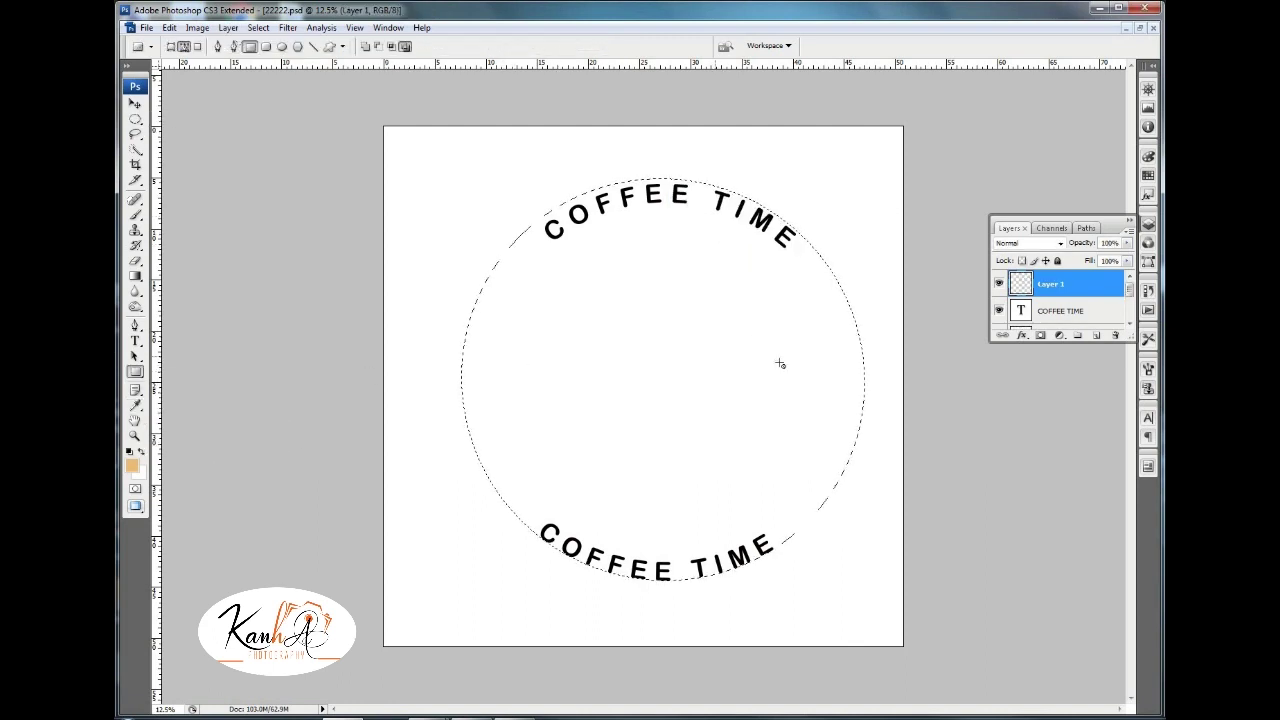
key(alt+BackSpace)
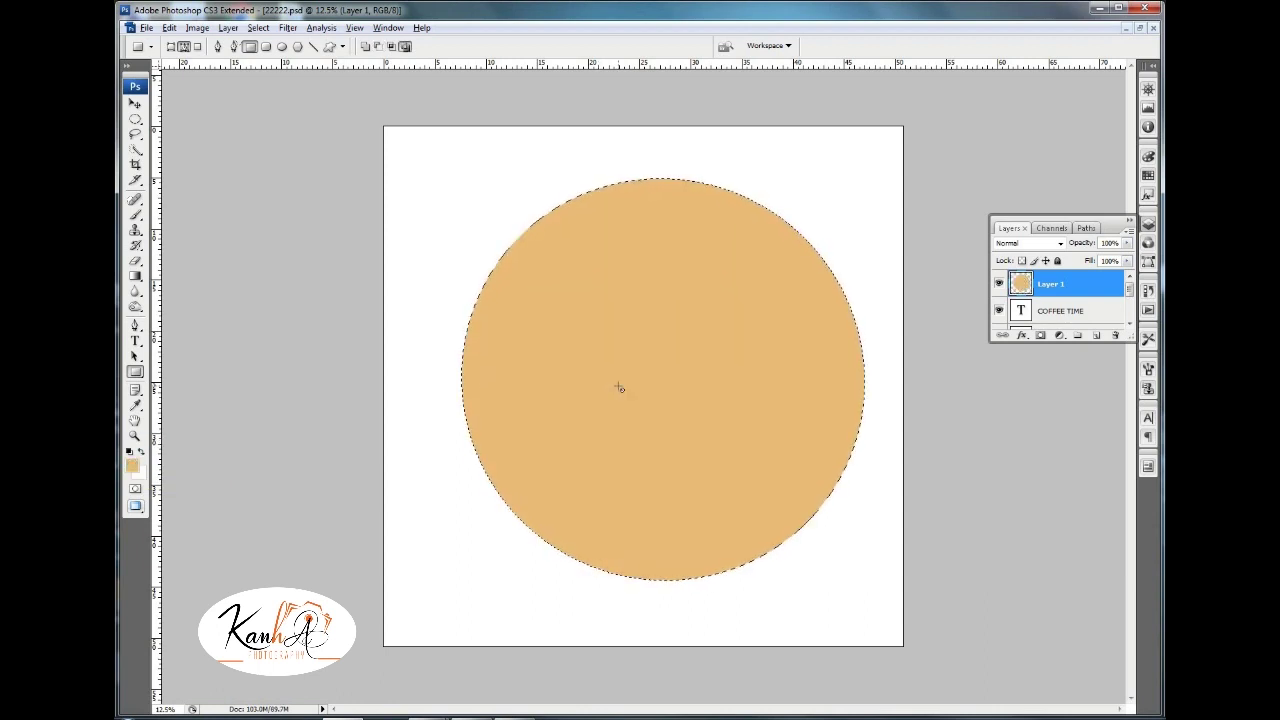
Duplicate the tan disc, shrink the copy, and lighten it to white with Hue/Saturation.
key(ctrl+j)
key(ctrl+t)
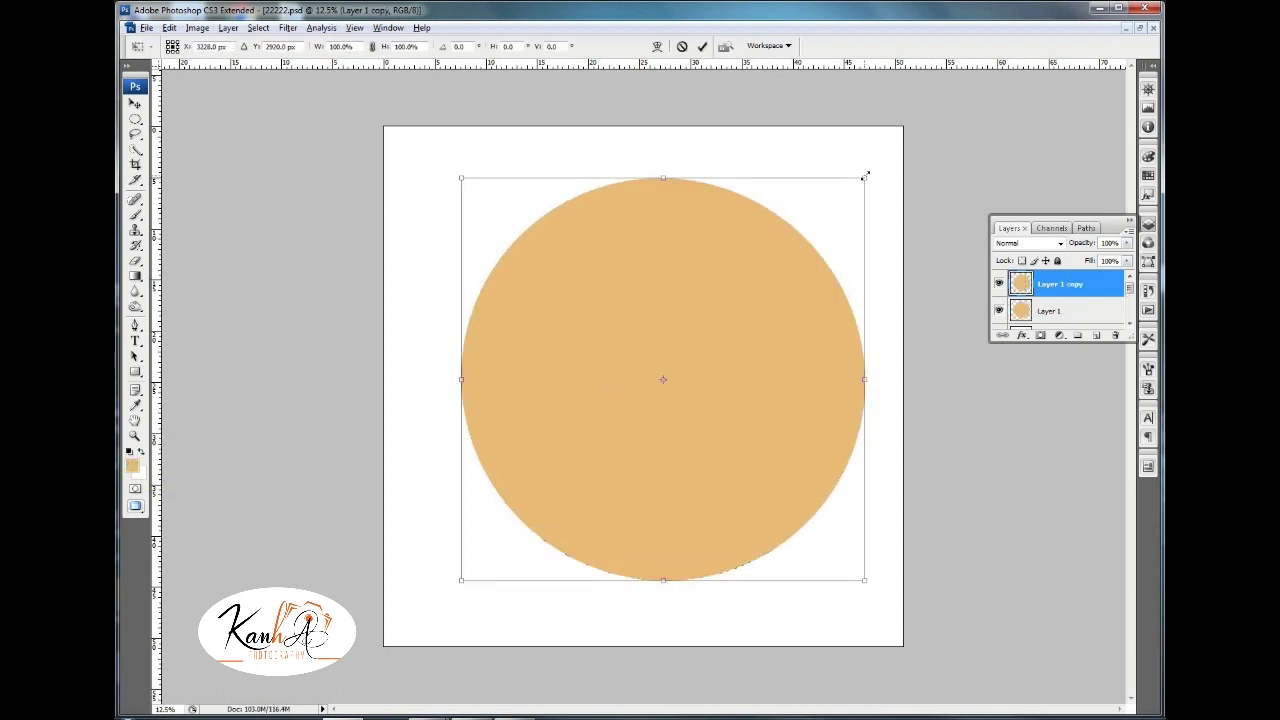
drag(863, 175, 788, 253)
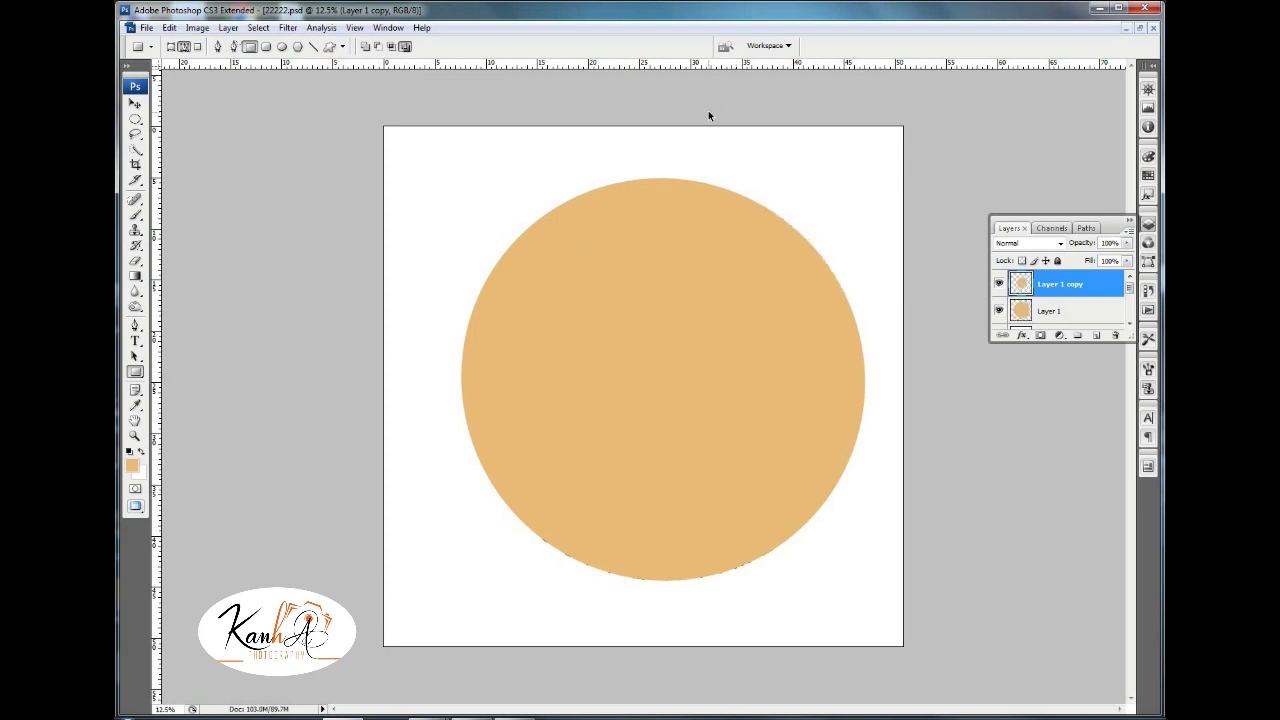
key(ctrl+u)
key(Return)
Cut a 121% inner circle from the tan disc, delete the copy, and move the ring below the text.
click(136, 150)
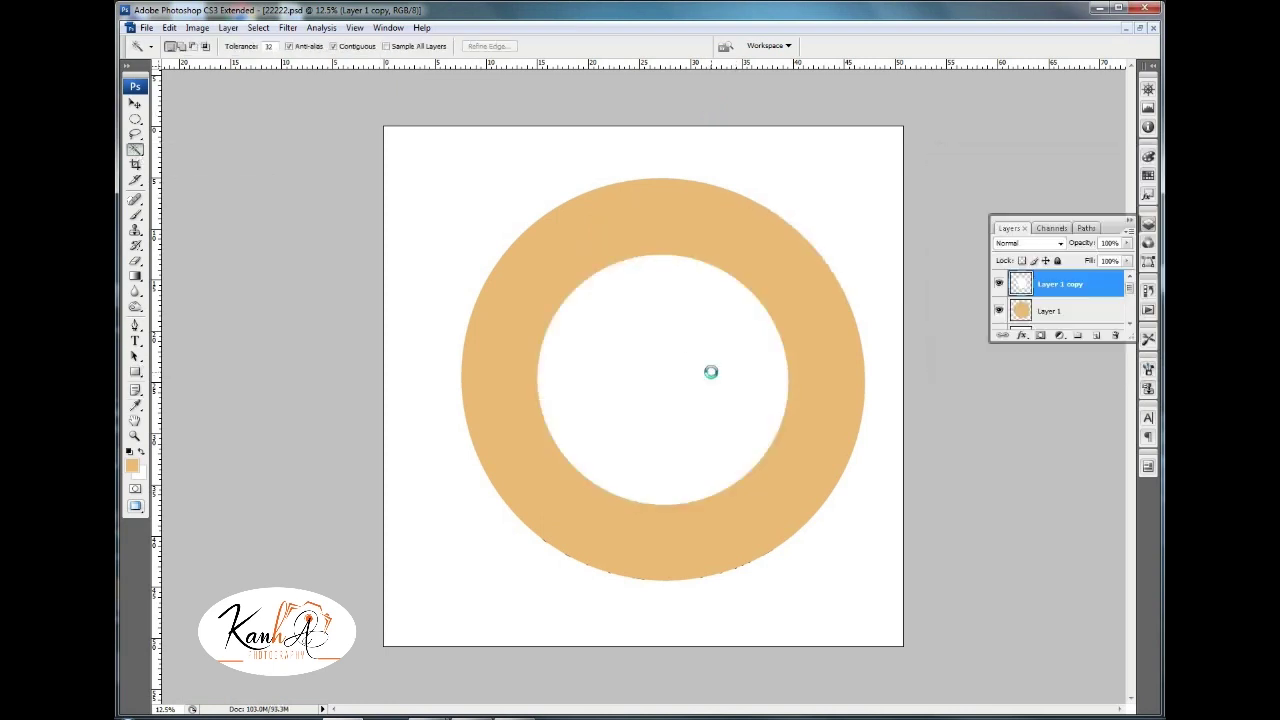
click(714, 362)
key(alt+bracketleft)
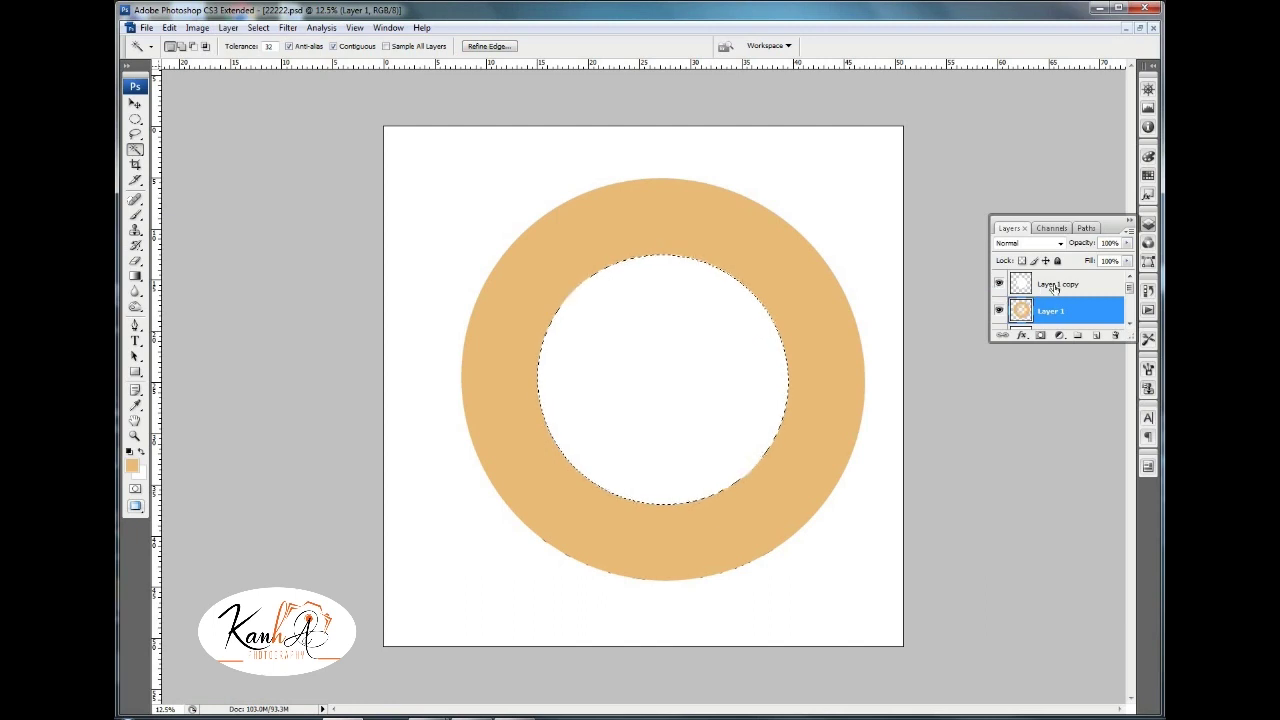
key(alt+bracketright)
key(ctrl+t)
drag(790, 254, 814, 220)
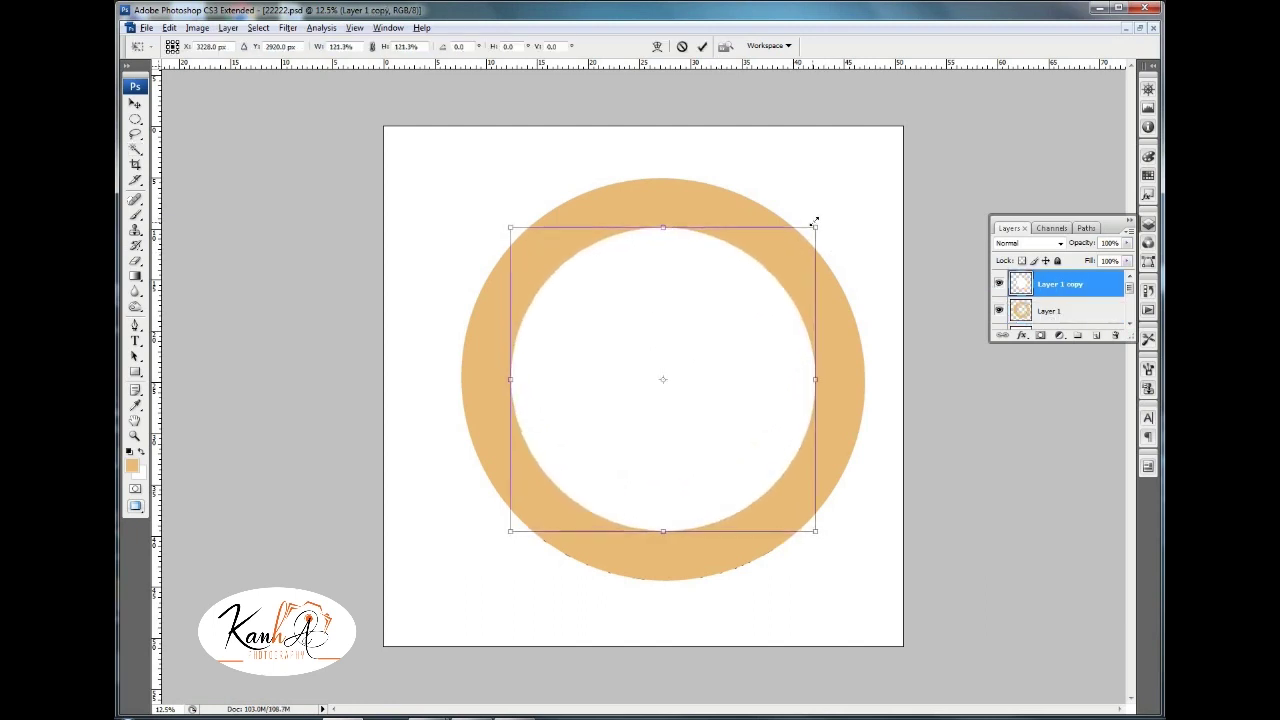
double_click(694, 294)
key(alt+bracketleft)
drag(1058, 284, 1112, 335)
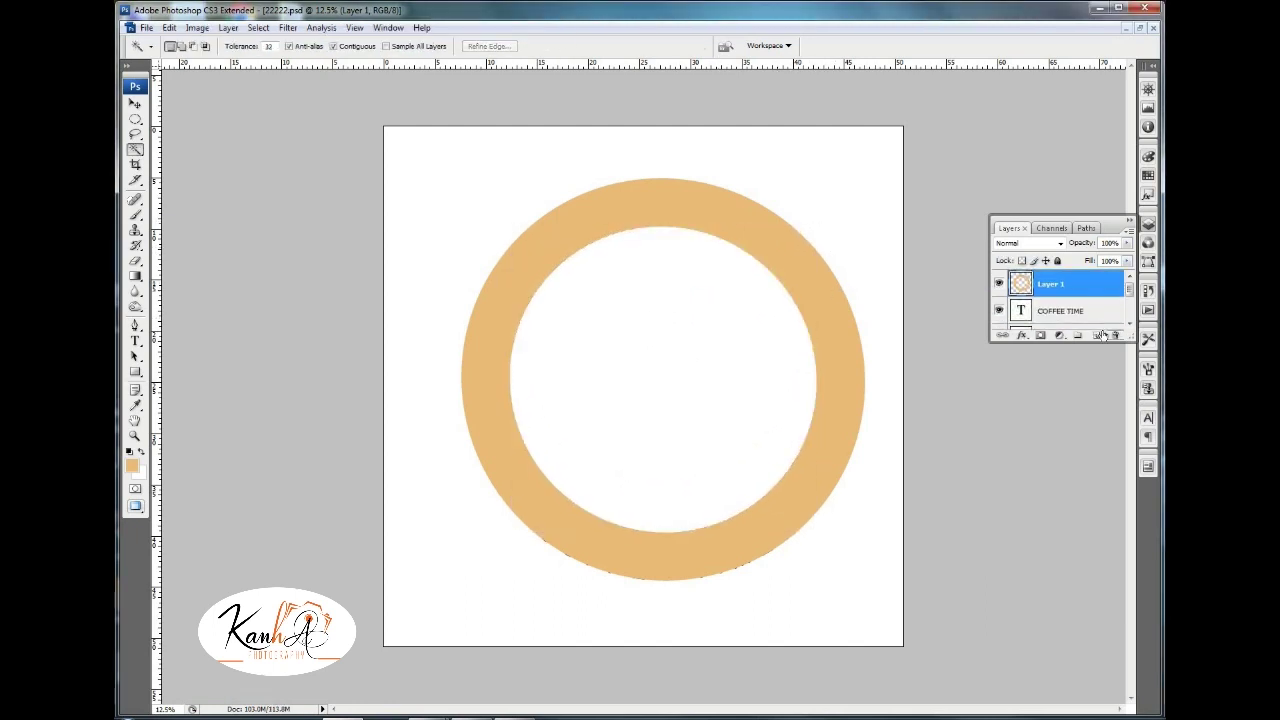
key(ctrl+bracketleft)
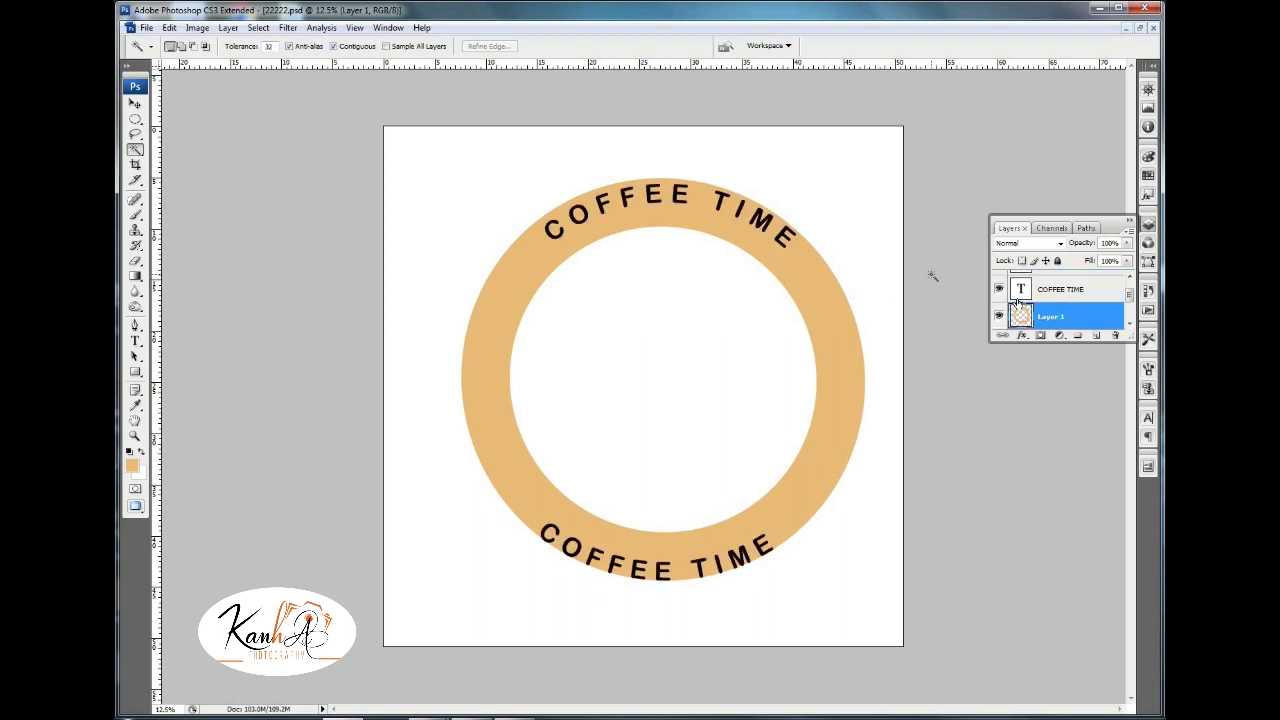
Scale both COFFEE TIME layers down to about 94% and widen them slightly.
click(1060, 289)
key(ctrl+t)
drag(798, 178, 786, 198)
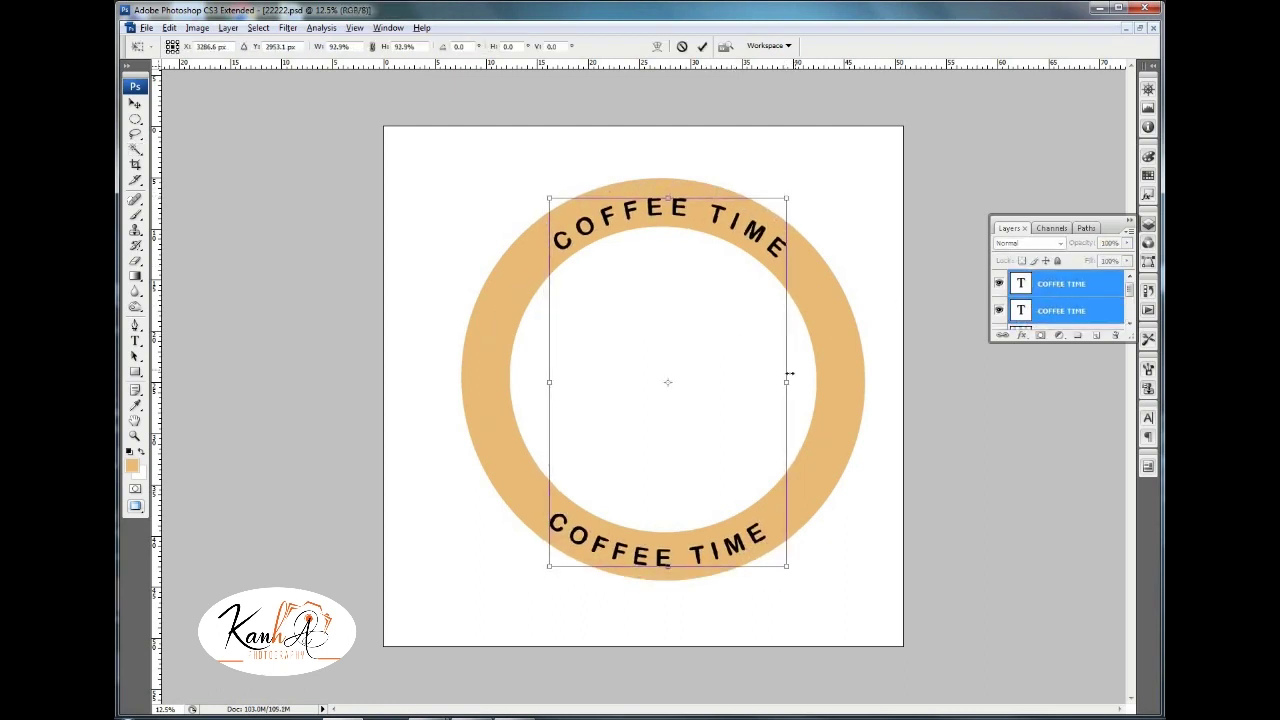
drag(790, 373, 798, 381)
click(701, 47)
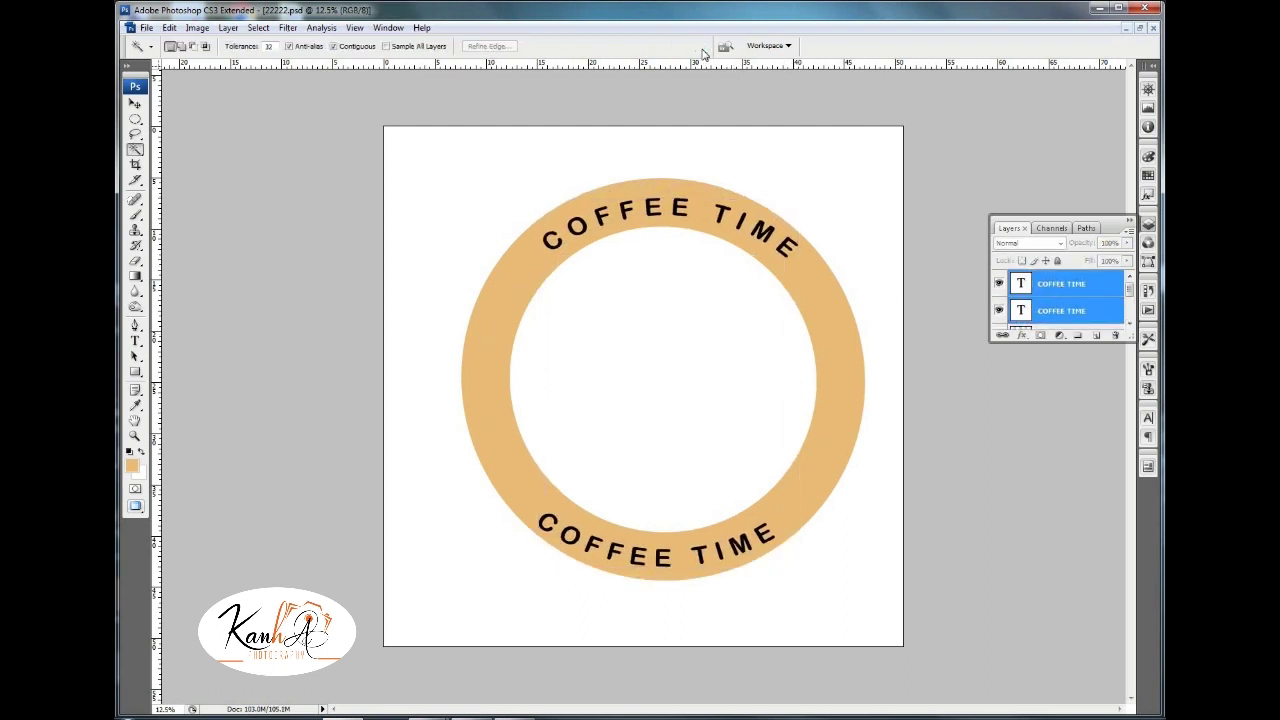
Nudge the bottom COFFEE TIME text up slightly and select its layer.
right_click(658, 202)
click(672, 202)
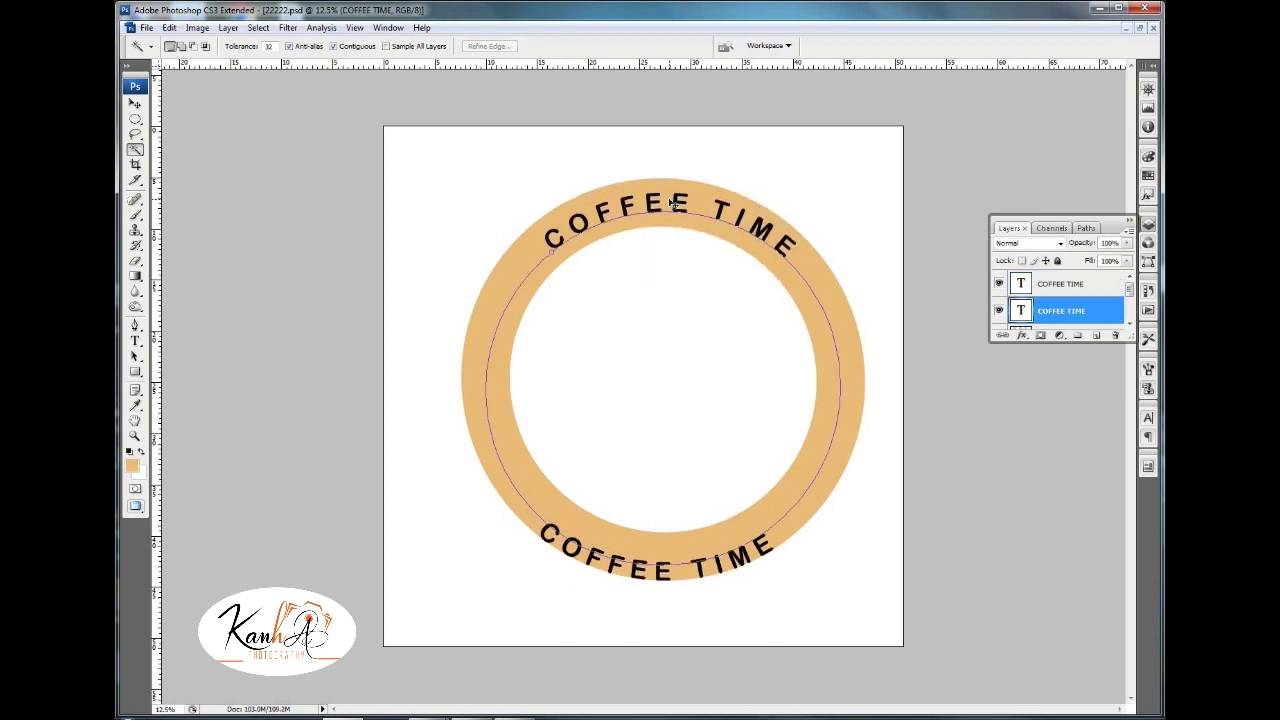
right_click(660, 584)
click(678, 590)
key(ctrl+shift+Up)
key(ctrl+shift+Up)
key(ctrl+shift+Up)
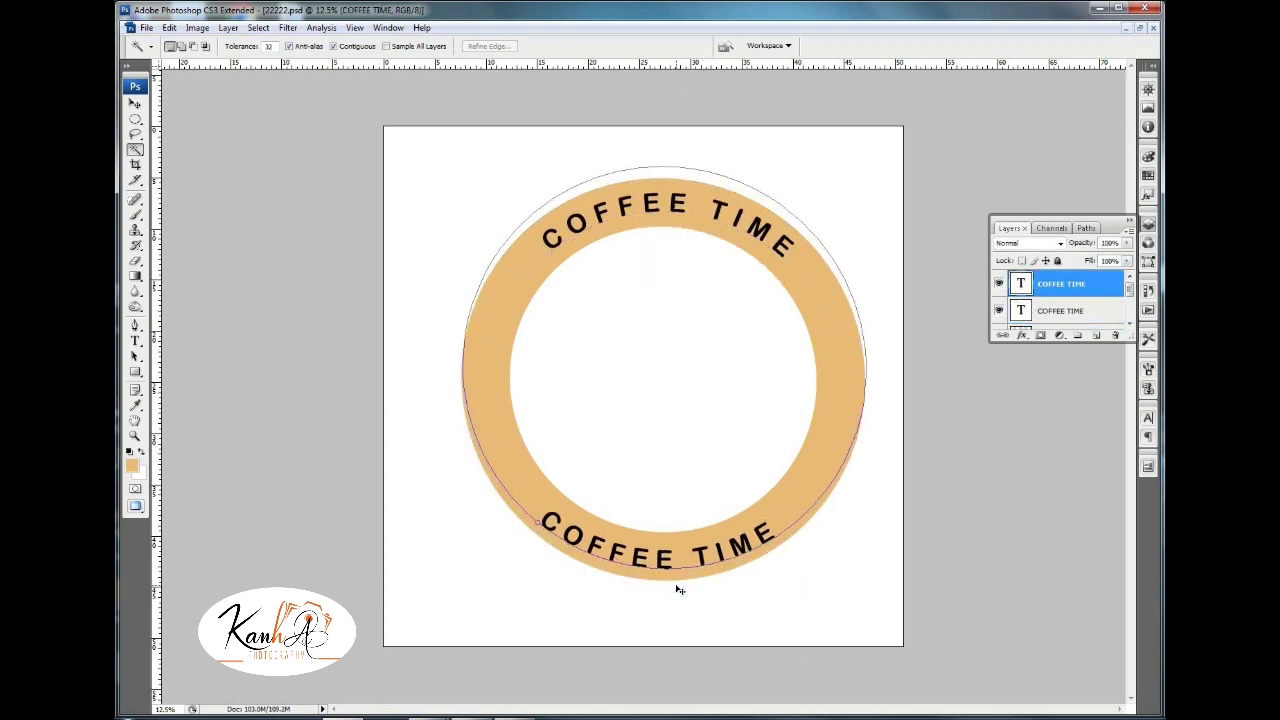
click(135, 103)
click(1062, 311)
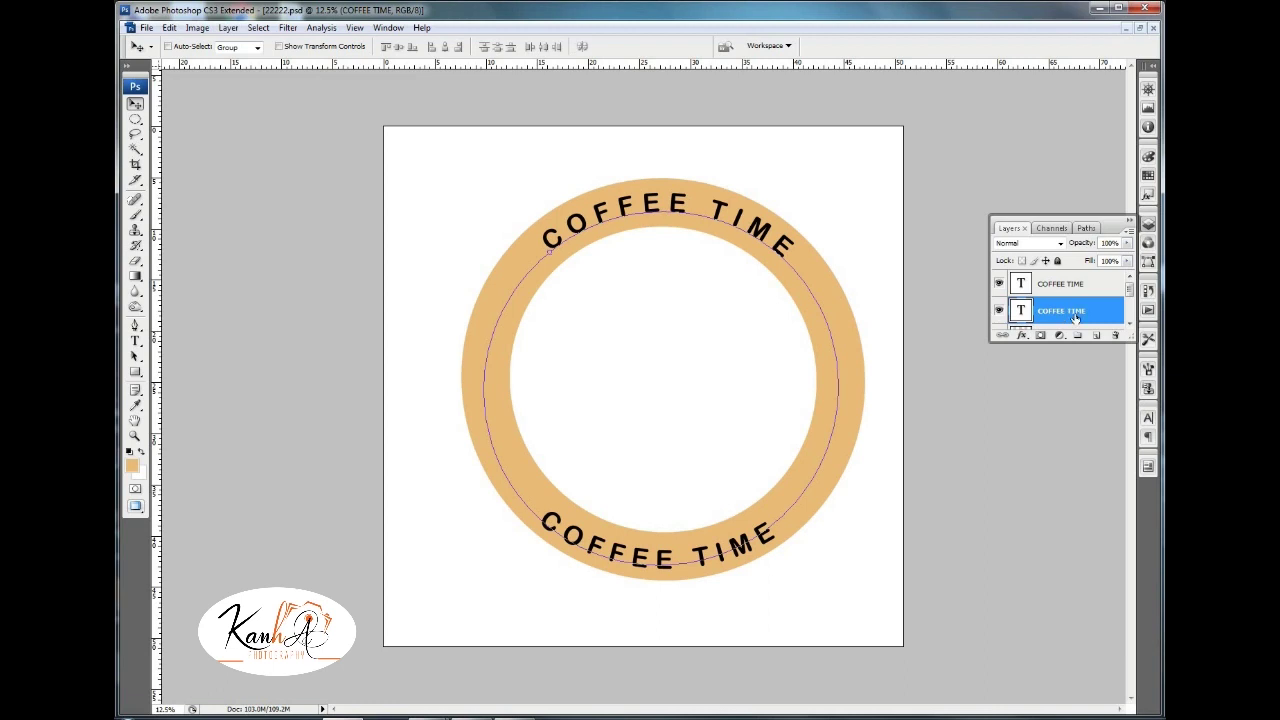
Increase the letter spacing of both COFFEE TIME lines in the Character panel.
click(1149, 419)
drag(1071, 474, 1100, 474)
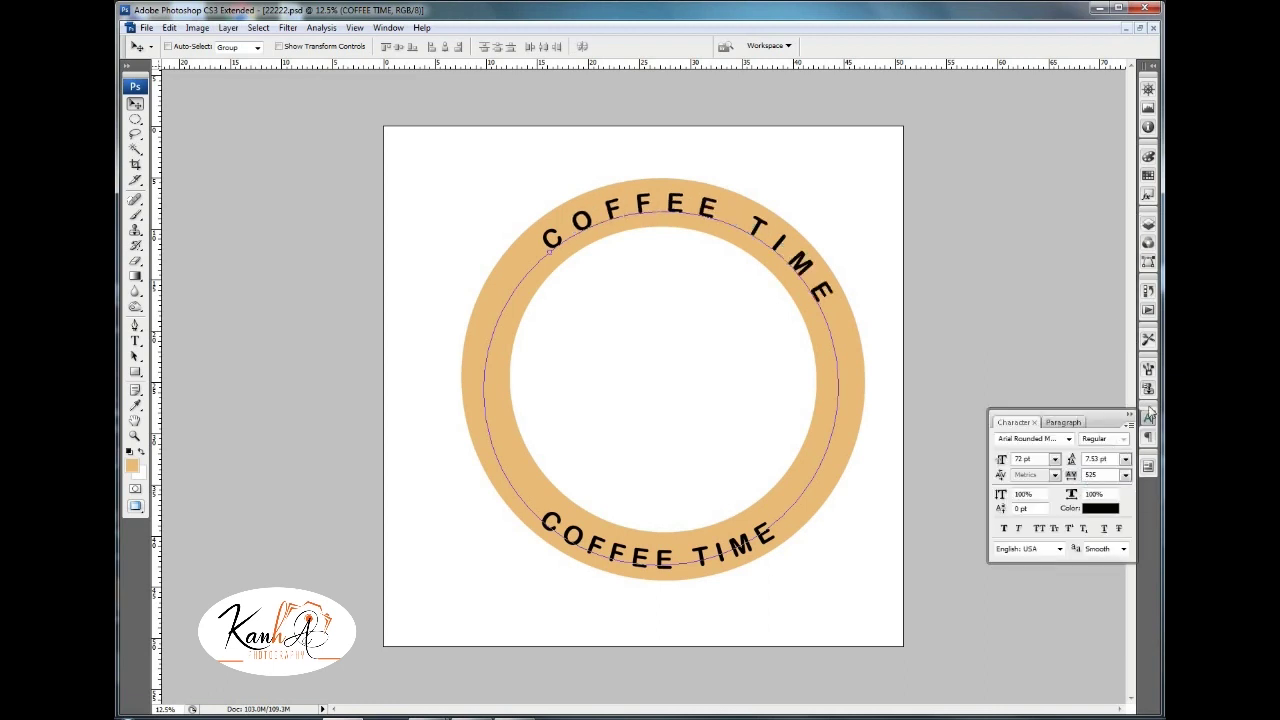
click(1148, 224)
click(1062, 282)
click(1148, 418)
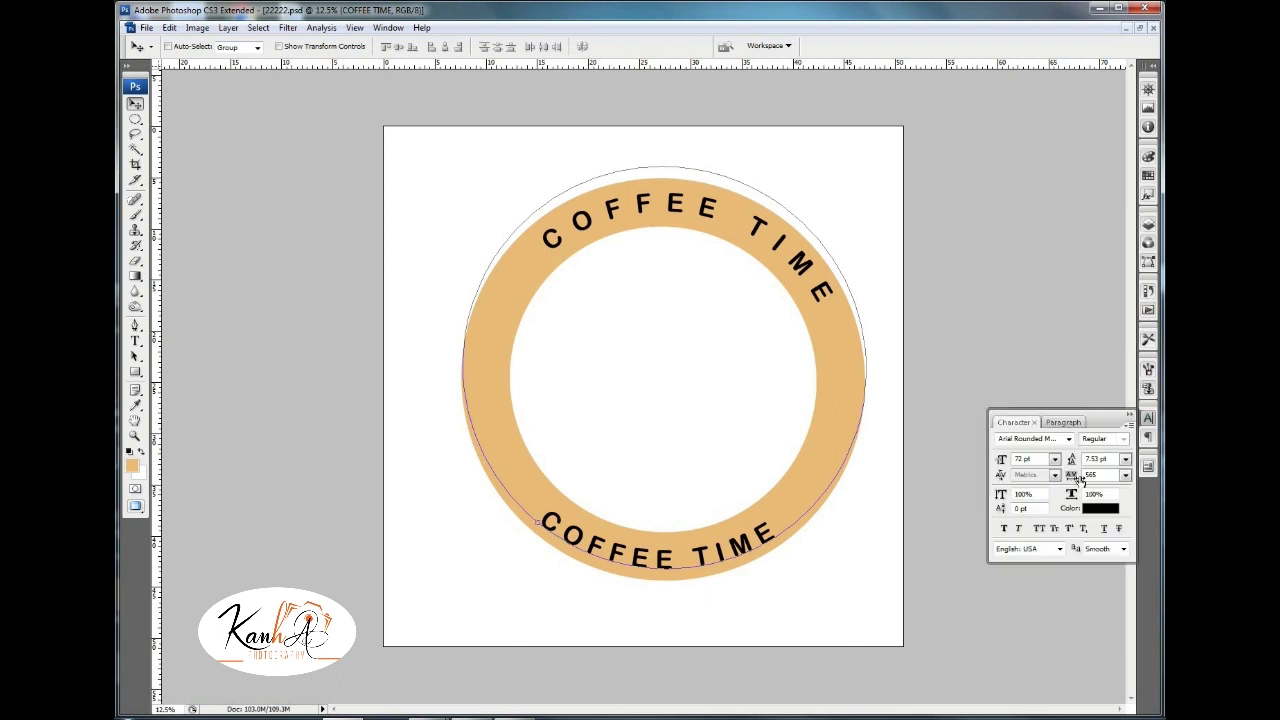
drag(135, 119, 185, 112)
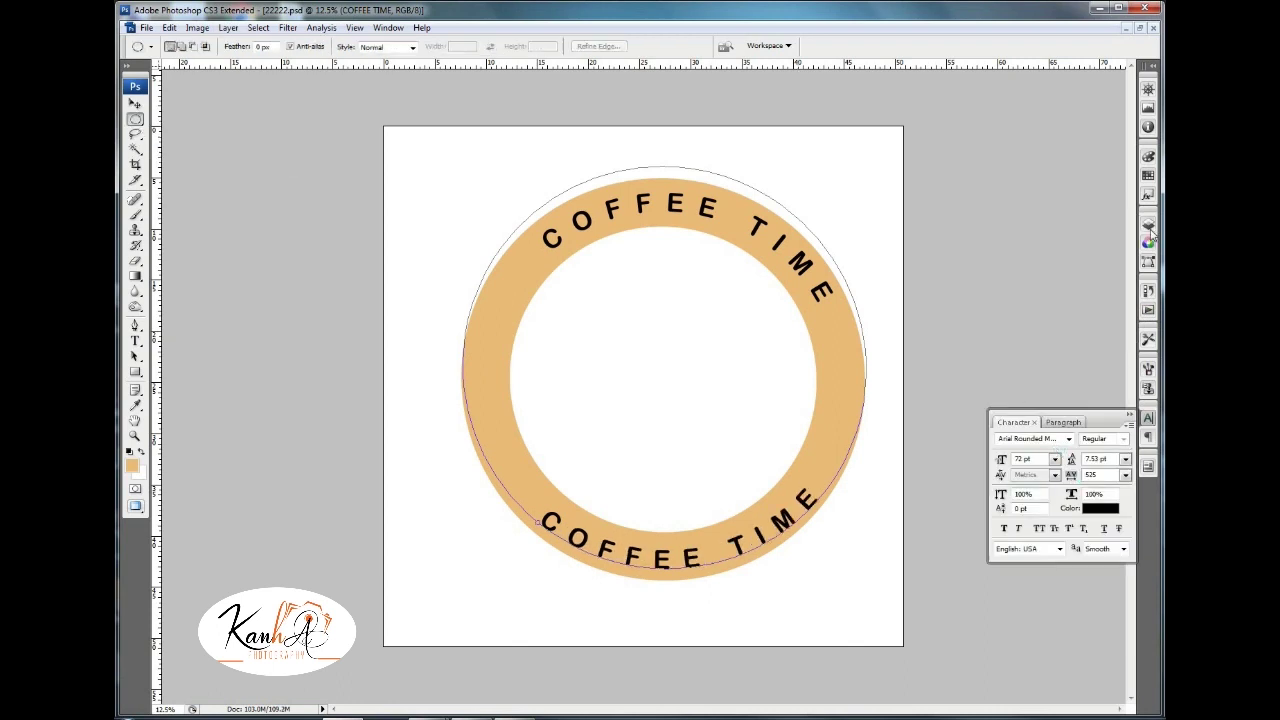
Scroll the Layers panel and select the ring layer.
click(1148, 224)
scroll(1057, 303, down, 2)
click(1060, 289)
Add a Stroke layer style to the ring and show the coffee cup layer.
double_click(1090, 289)
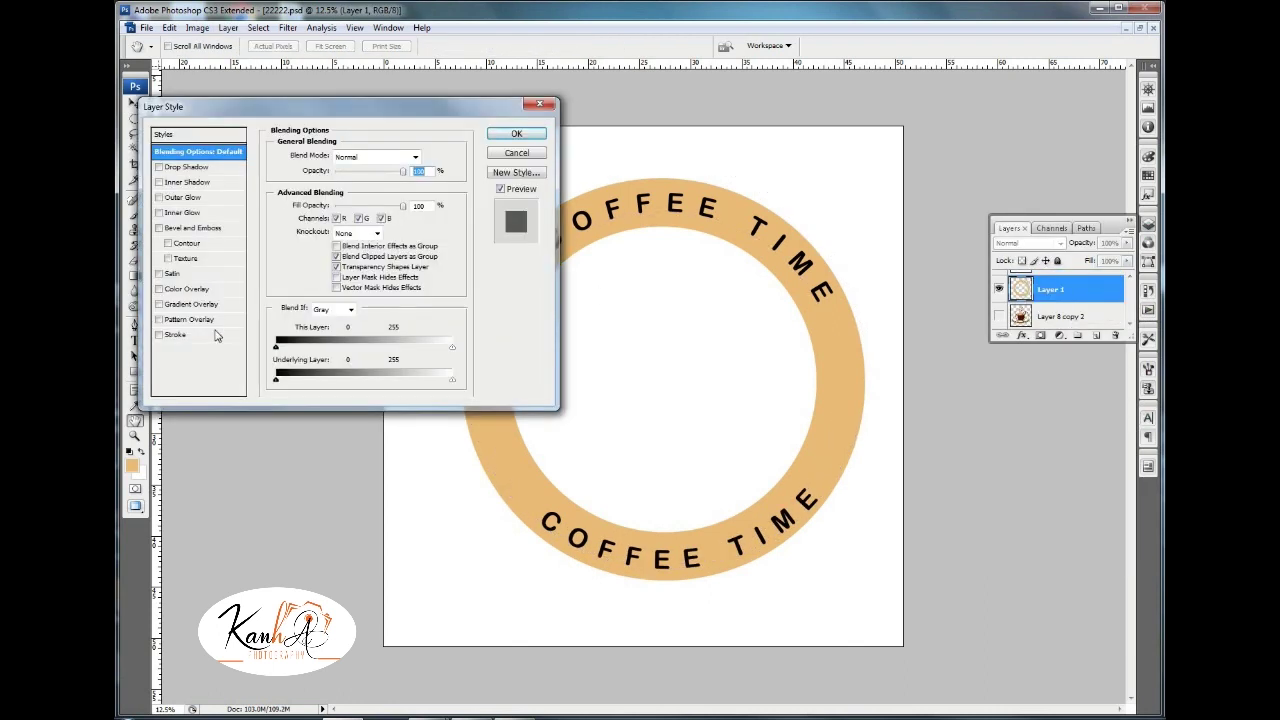
click(176, 334)
click(303, 245)
click(1034, 491)
key(Return)
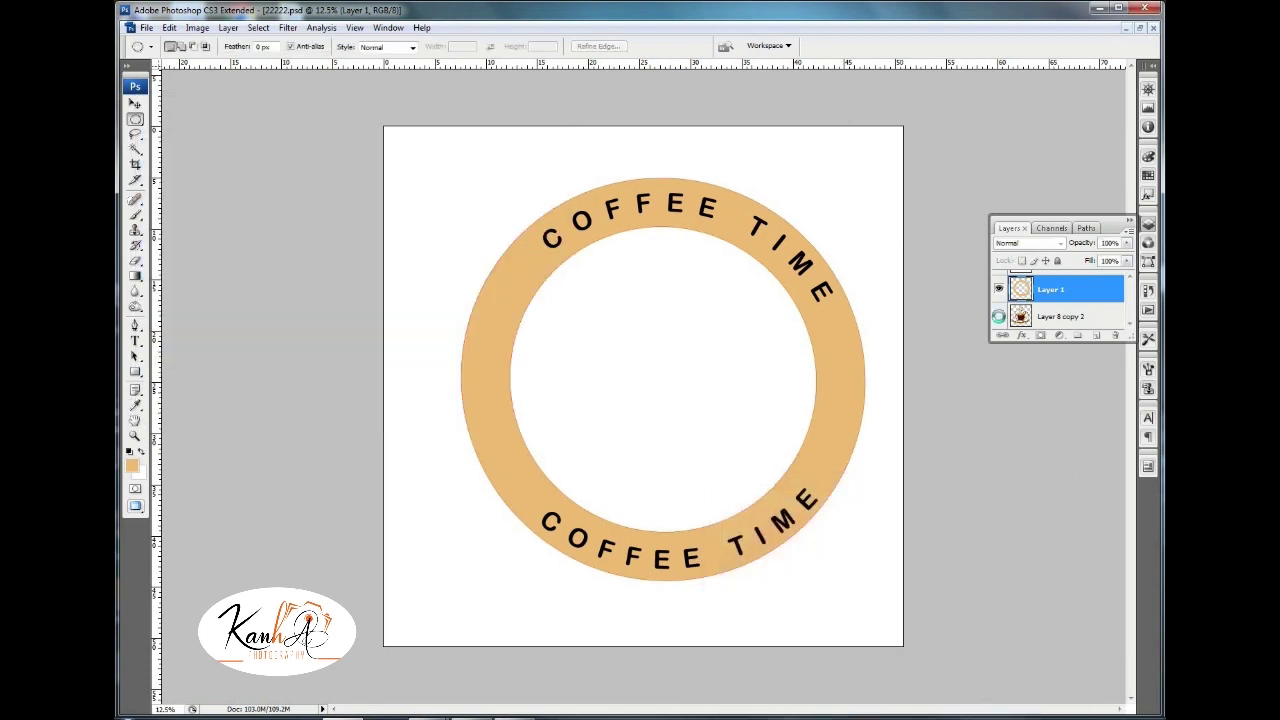
click(998, 316)
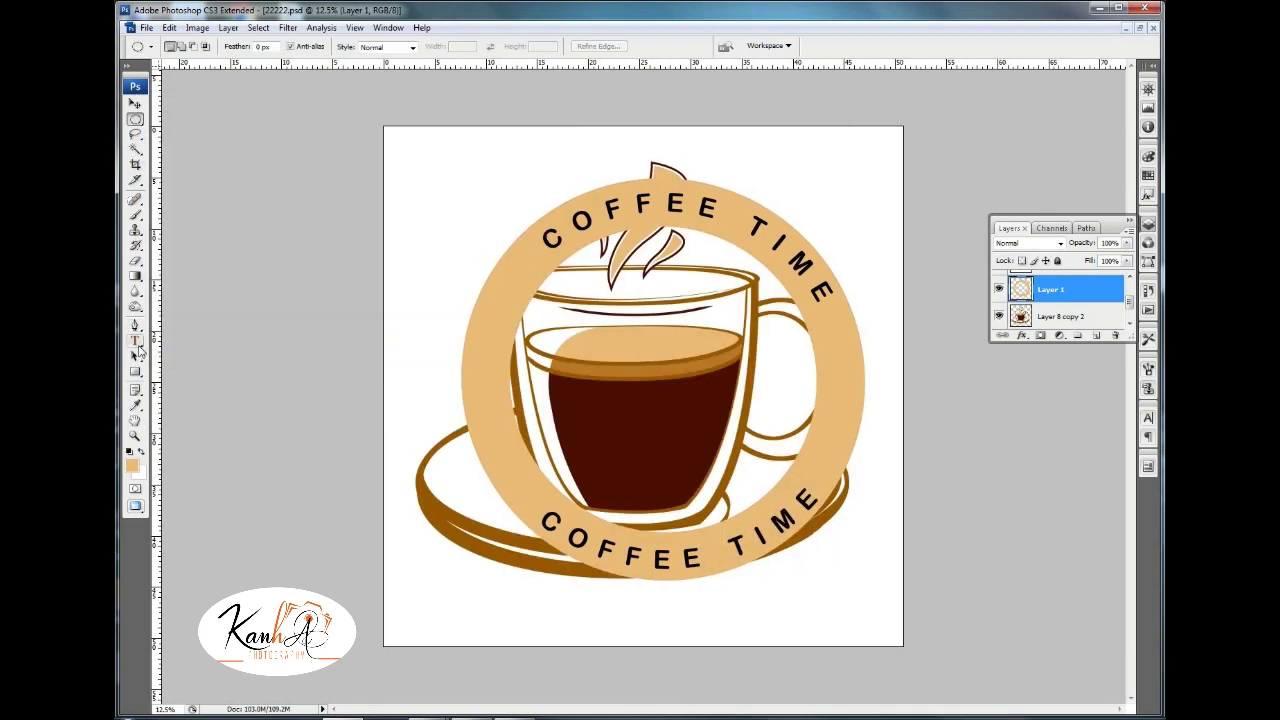
Set the ring's stroke to 63 px in dark red.
double_click(1056, 292)
click(176, 334)
click(303, 245)
click(640, 400)
click(1034, 491)
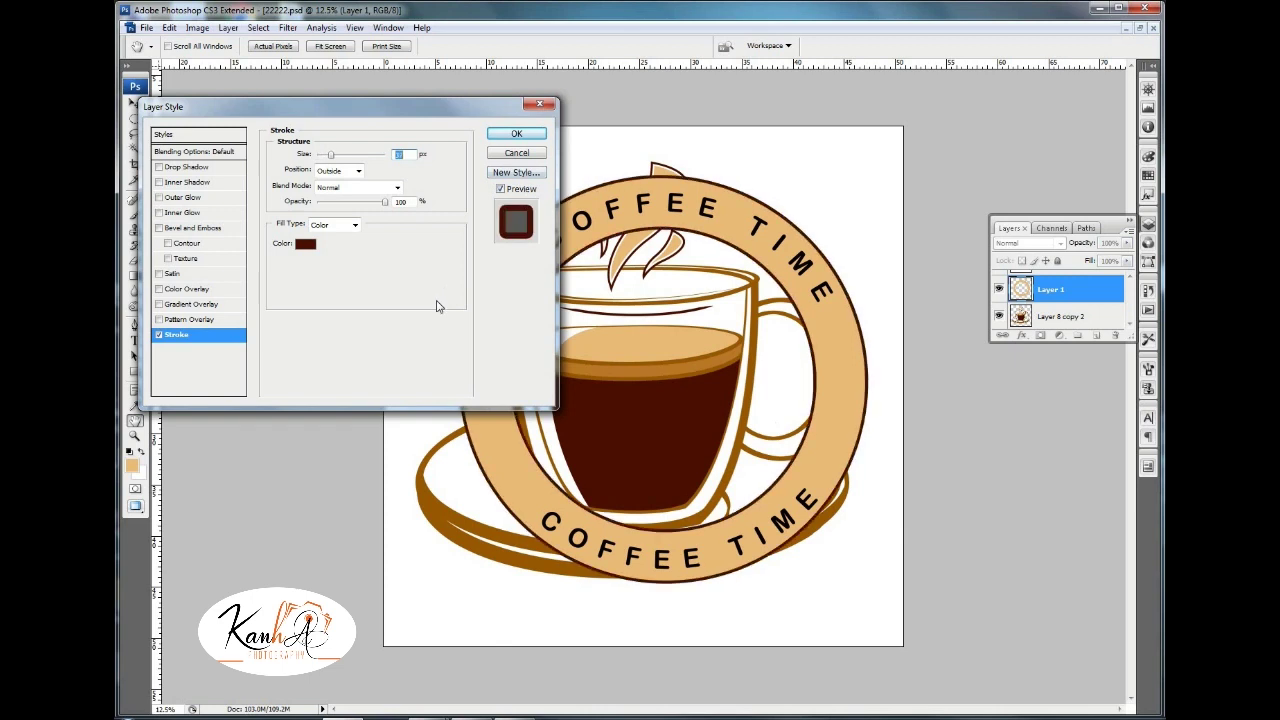
key(Up)
key(Up)
key(Up)
click(305, 244)
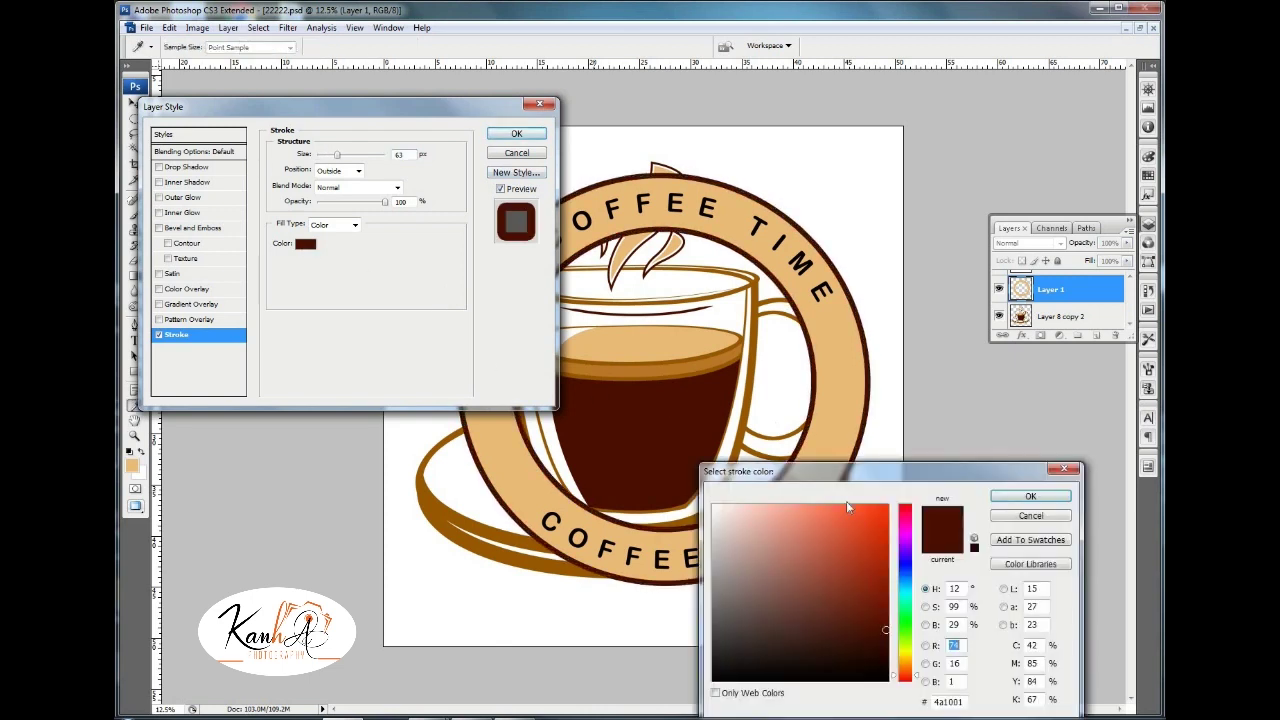
click(905, 680)
mouse_move(886, 630)
mouse_down()
mouse_move(886, 589)
mouse_move(908, 582)
mouse_up()
click(1030, 496)
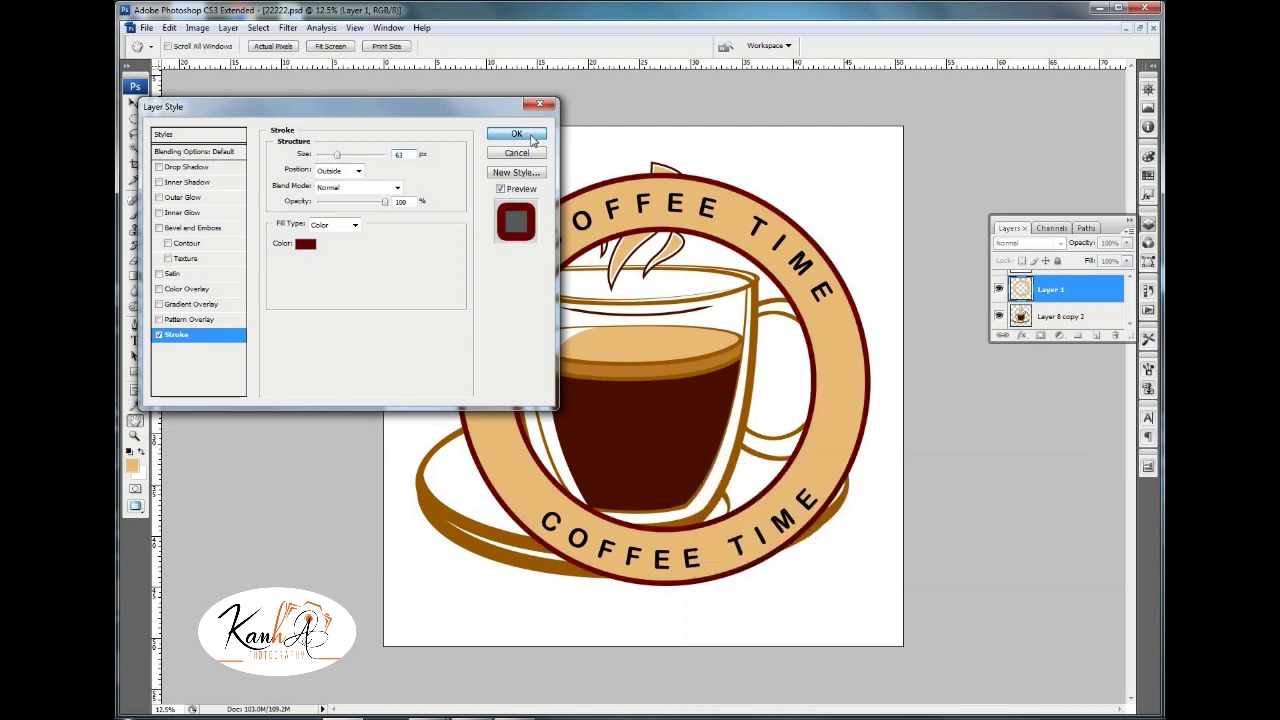
click(516, 133)
Select both COFFEE TIME layers and the ring, try centre alignment, then undo it.
click(1060, 285)
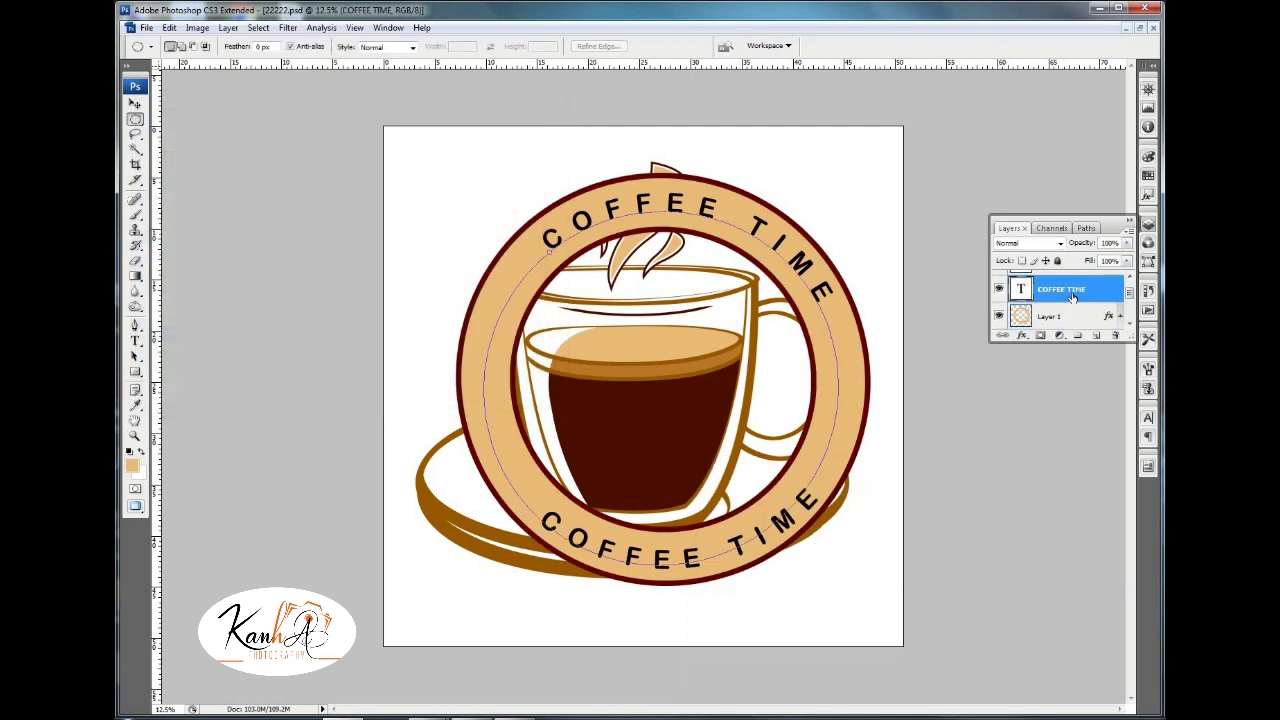
shift+click(1060, 310)
key(ctrl+a)
key(v)
click(446, 47)
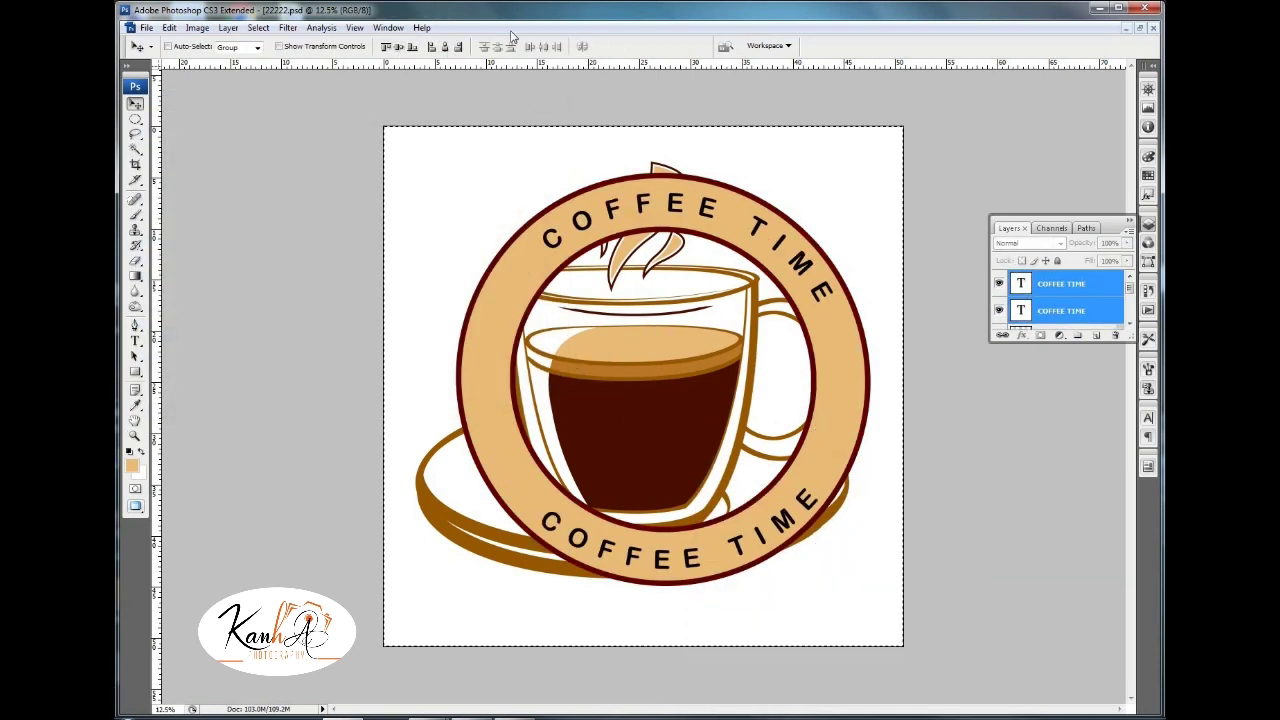
scroll(1072, 310, down, 1)
ctrl+click(1060, 310)
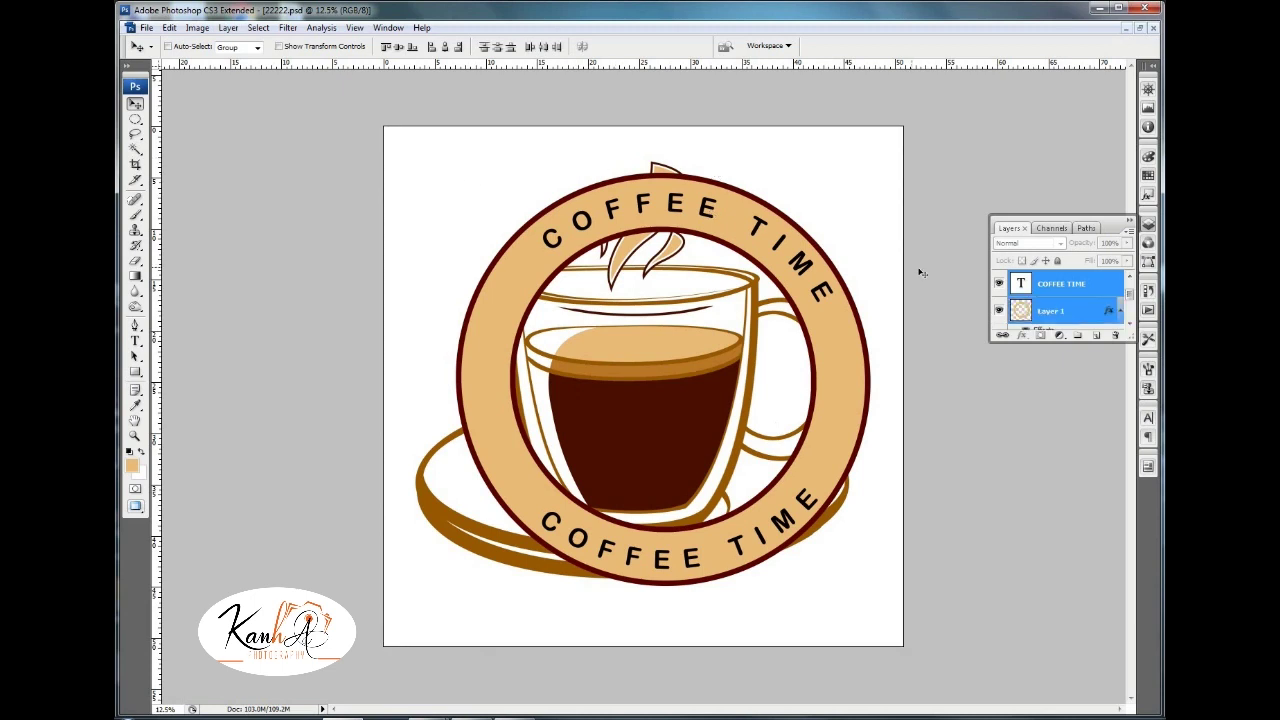
click(400, 47)
key(ctrl+z)
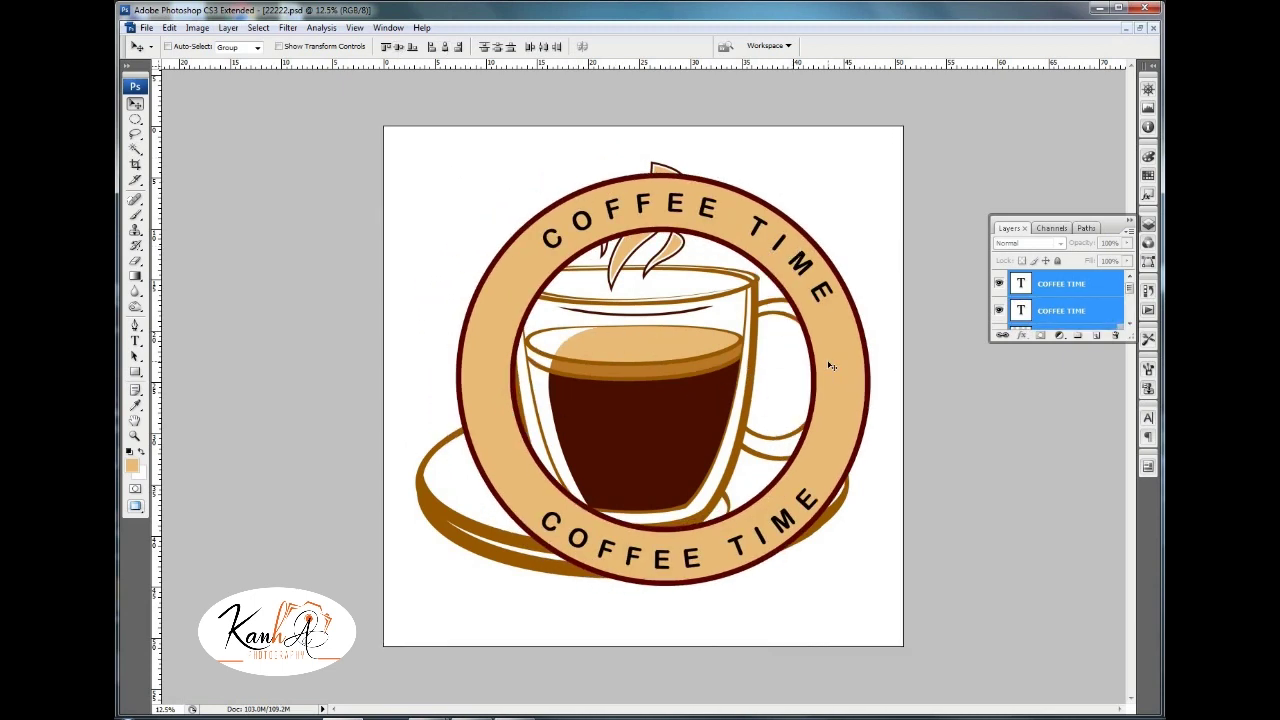
Rotate the top COFFEE TIME arc slightly and add two horizontal guides across the ring.
right_click(654, 209)
click(668, 214)
key(ctrl+t)
drag(525, 178, 505, 186)
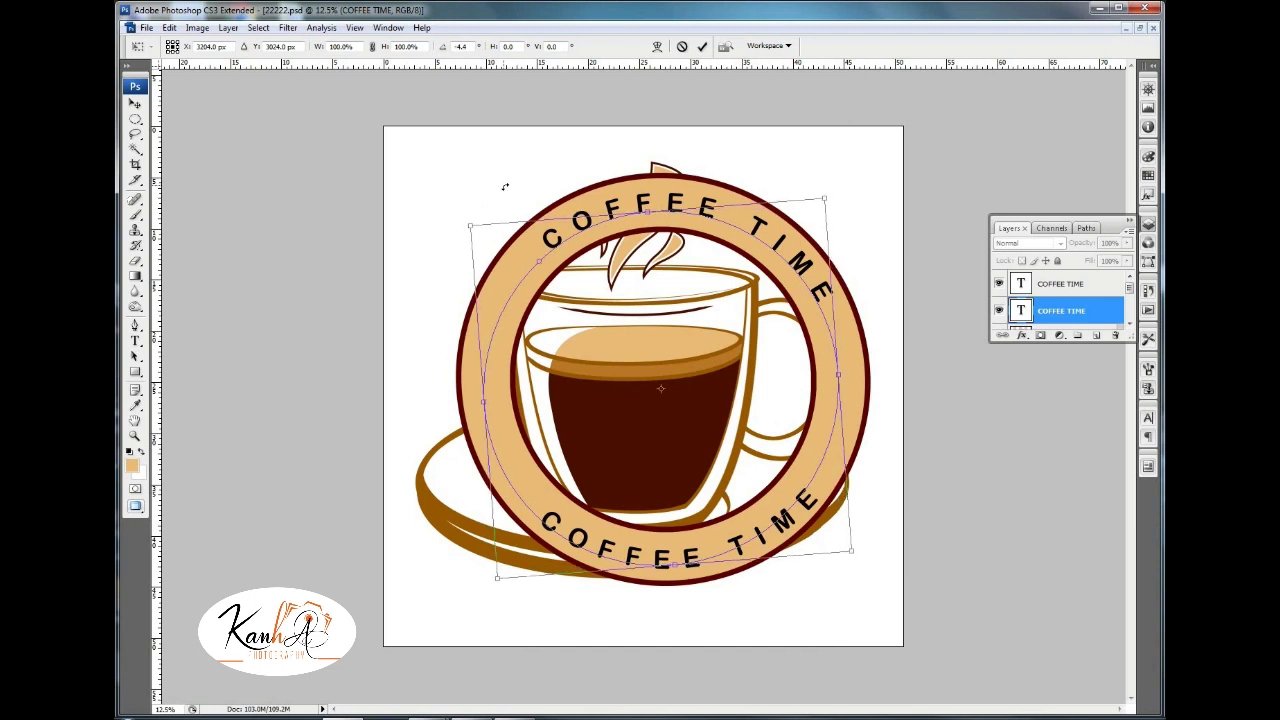
click(702, 46)
mouse_move(340, 64)
mouse_down()
mouse_move(339, 325)
mouse_move(337, 289)
mouse_move(336, 313)
mouse_up()
drag(450, 64, 530, 430)
Widen the letter spacing of both COFFEE TIME arcs and hide the coffee cup layer.
click(1148, 419)
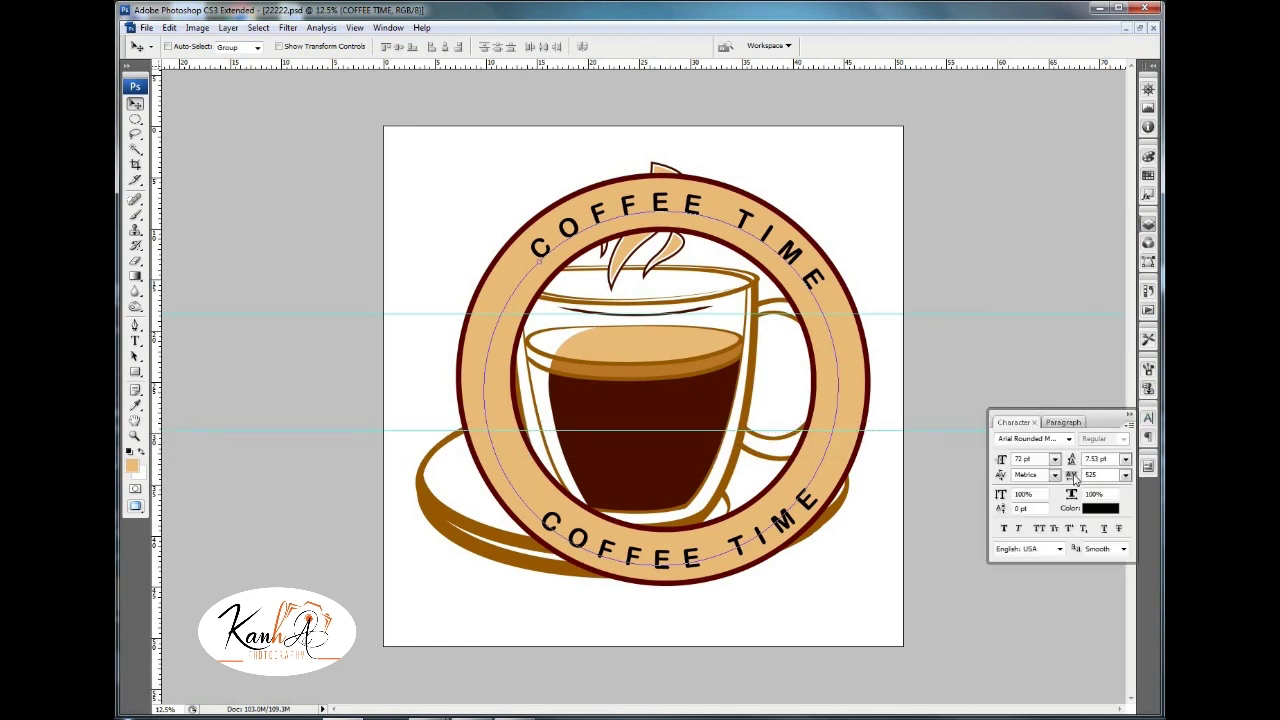
drag(1073, 476, 1082, 476)
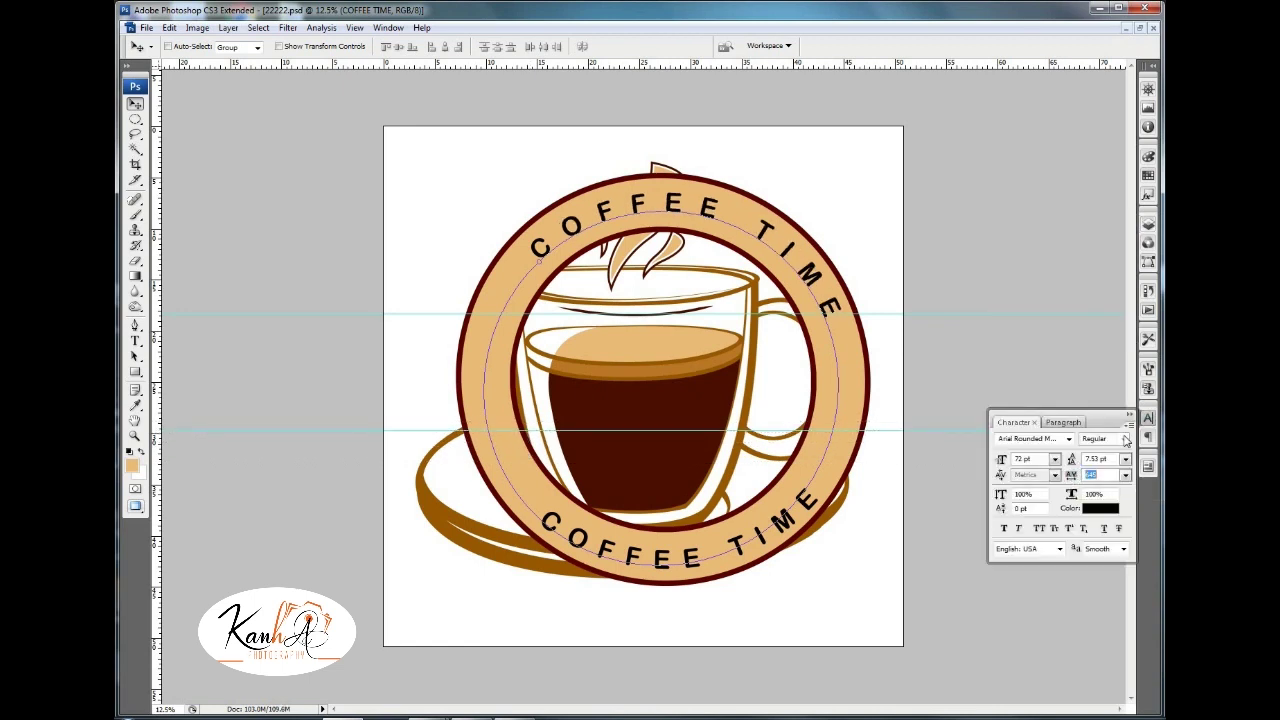
click(1148, 242)
click(1060, 281)
click(1148, 419)
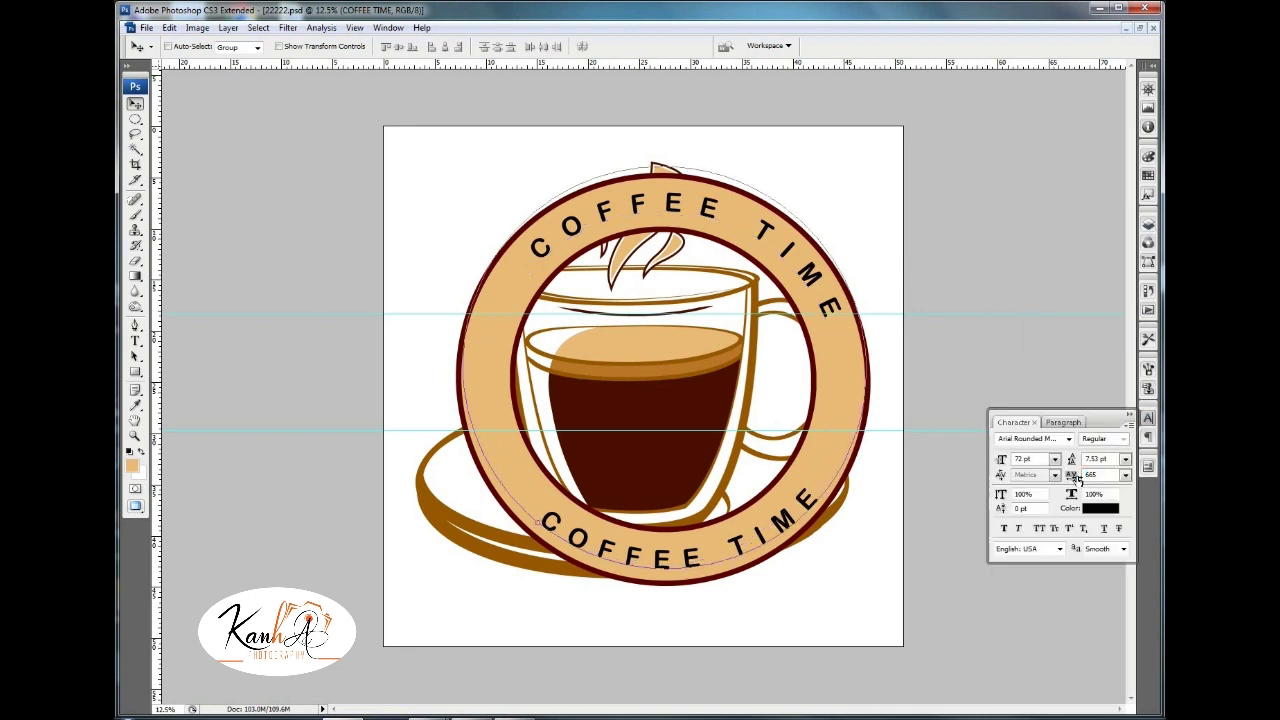
click(1148, 224)
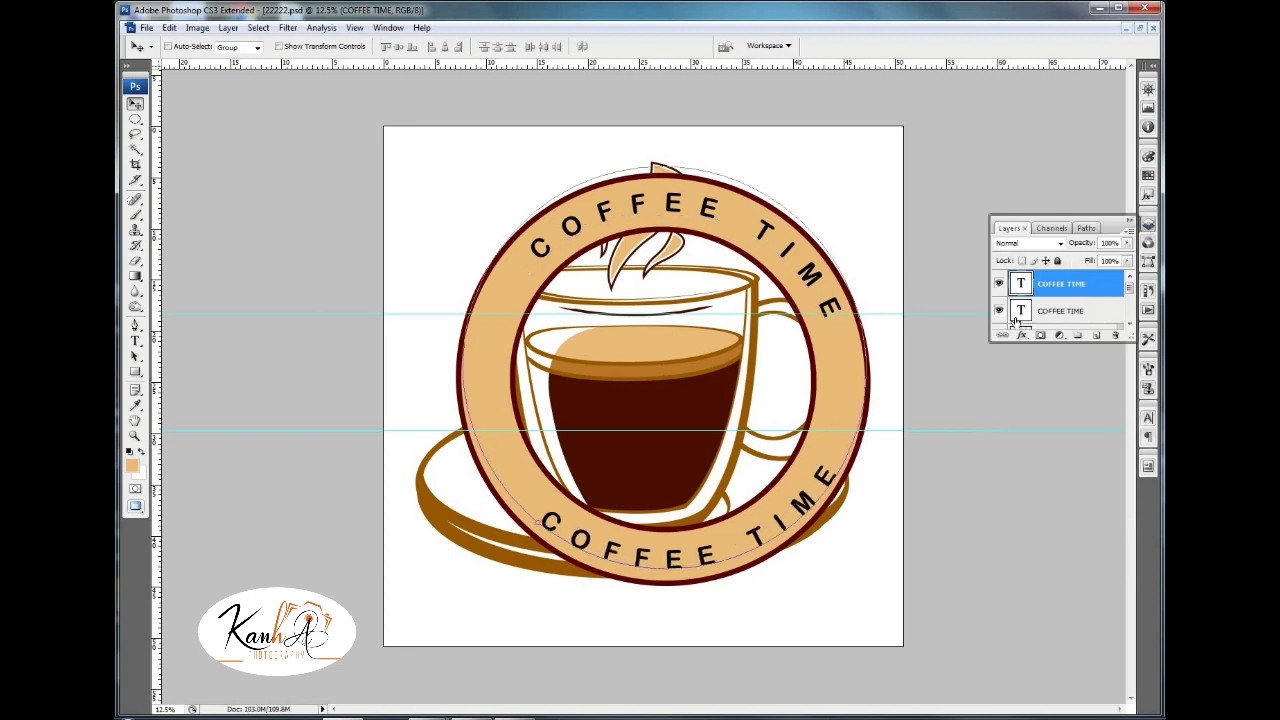
scroll(1015, 320, down, 2)
click(998, 289)
Colour the top COFFEE TIME arc dark maroon sampled from the ring outline.
click(135, 341)
click(600, 210)
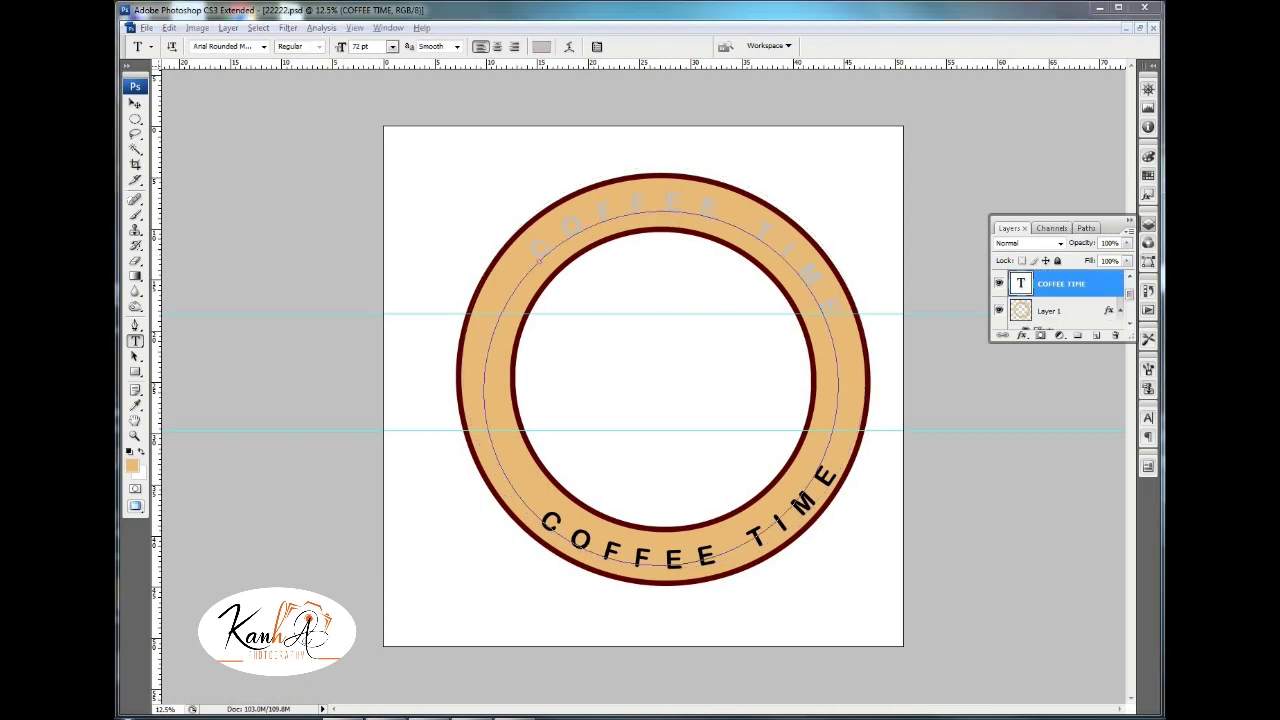
drag(535, 252, 767, 226)
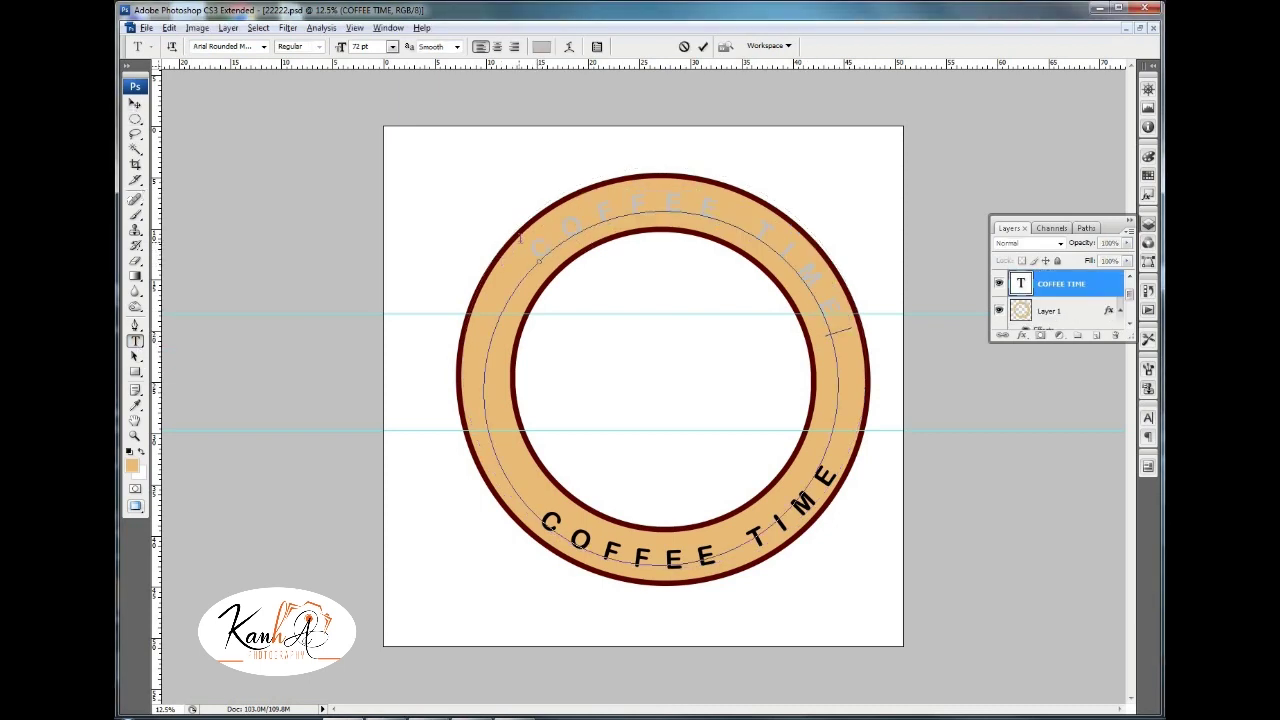
key(ctrl+a)
click(541, 46)
click(537, 442)
key(Return)
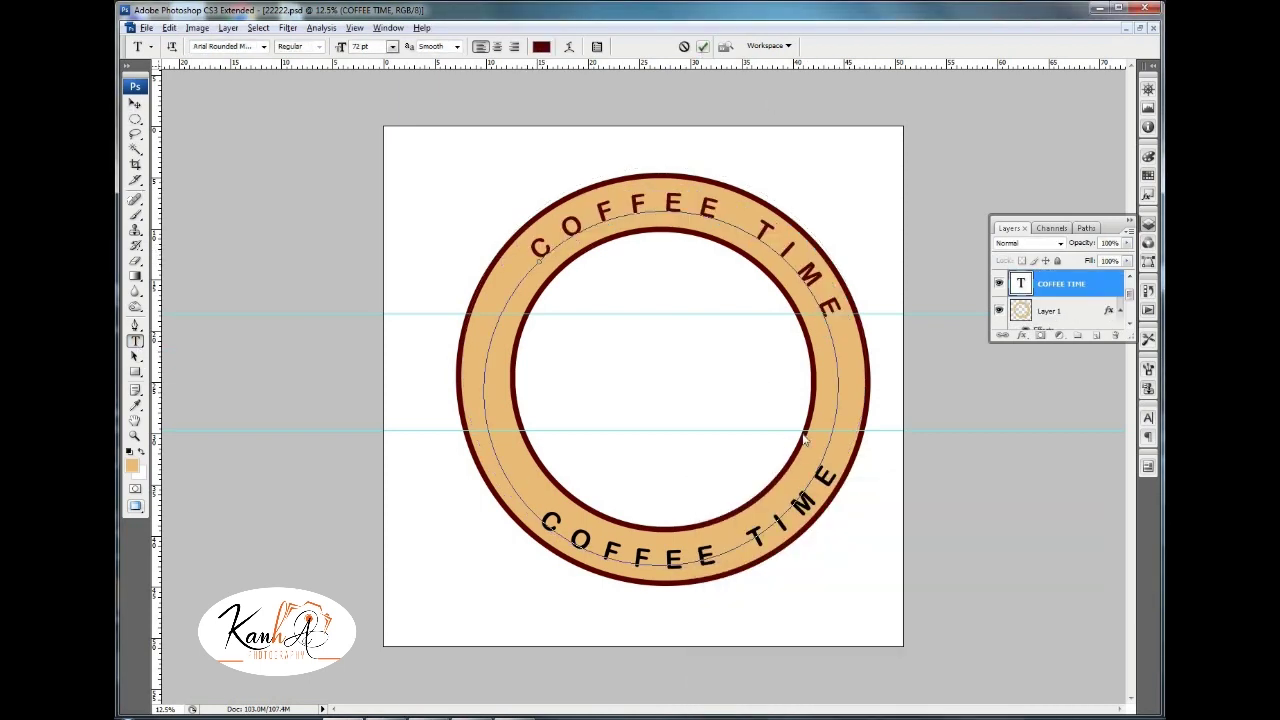
click(703, 46)
Colour the bottom COFFEE TIME arc the same dark maroon and select its layer.
click(640, 550)
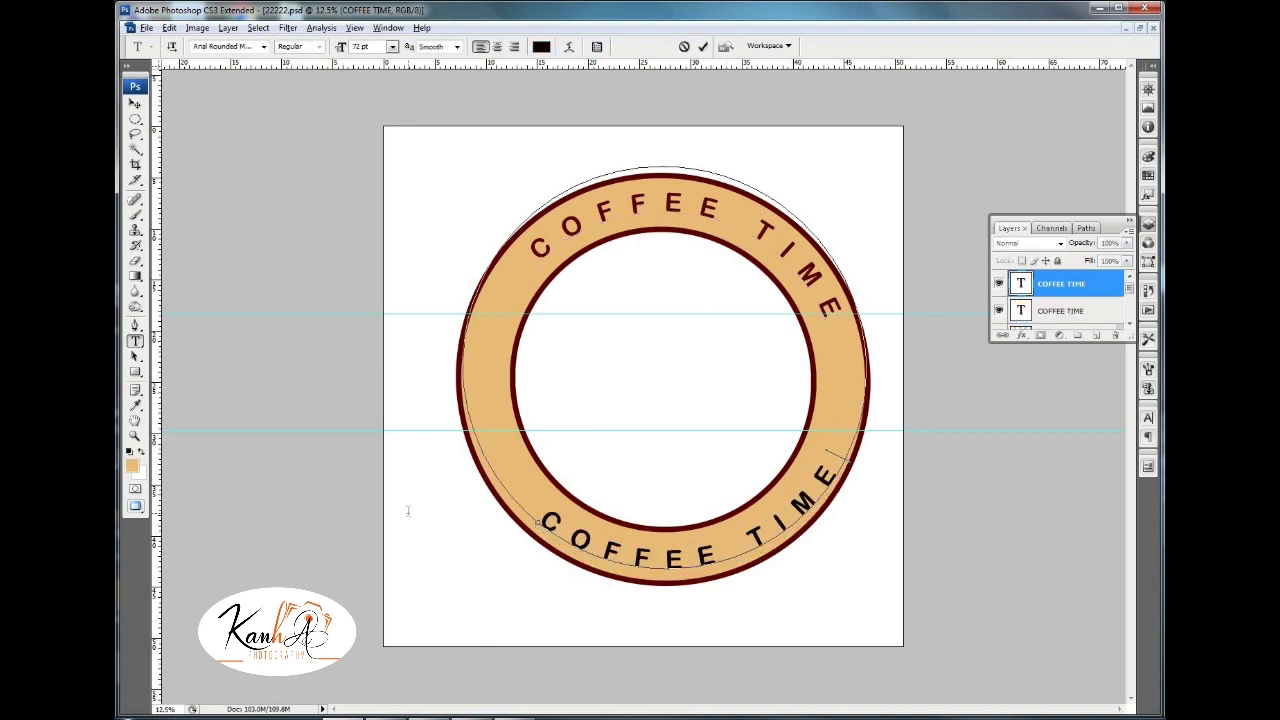
key(ctrl+a)
click(541, 46)
click(547, 282)
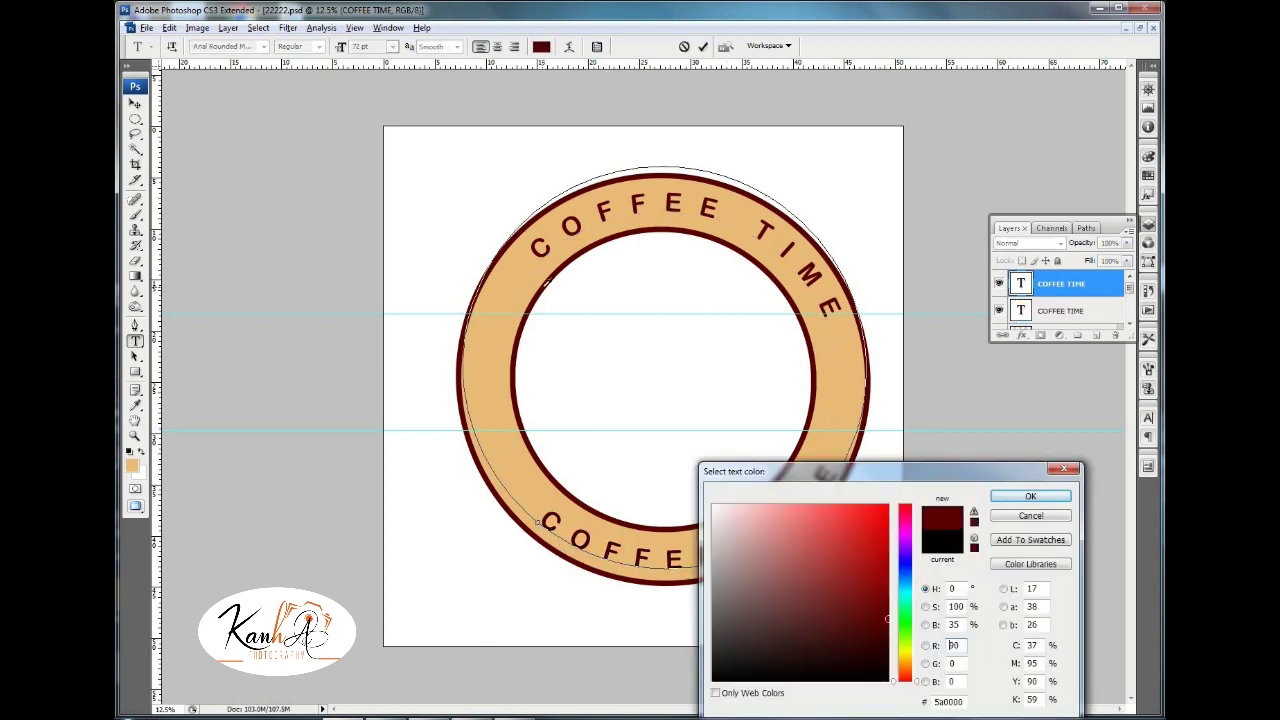
key(Return)
click(703, 46)
click(1053, 312)
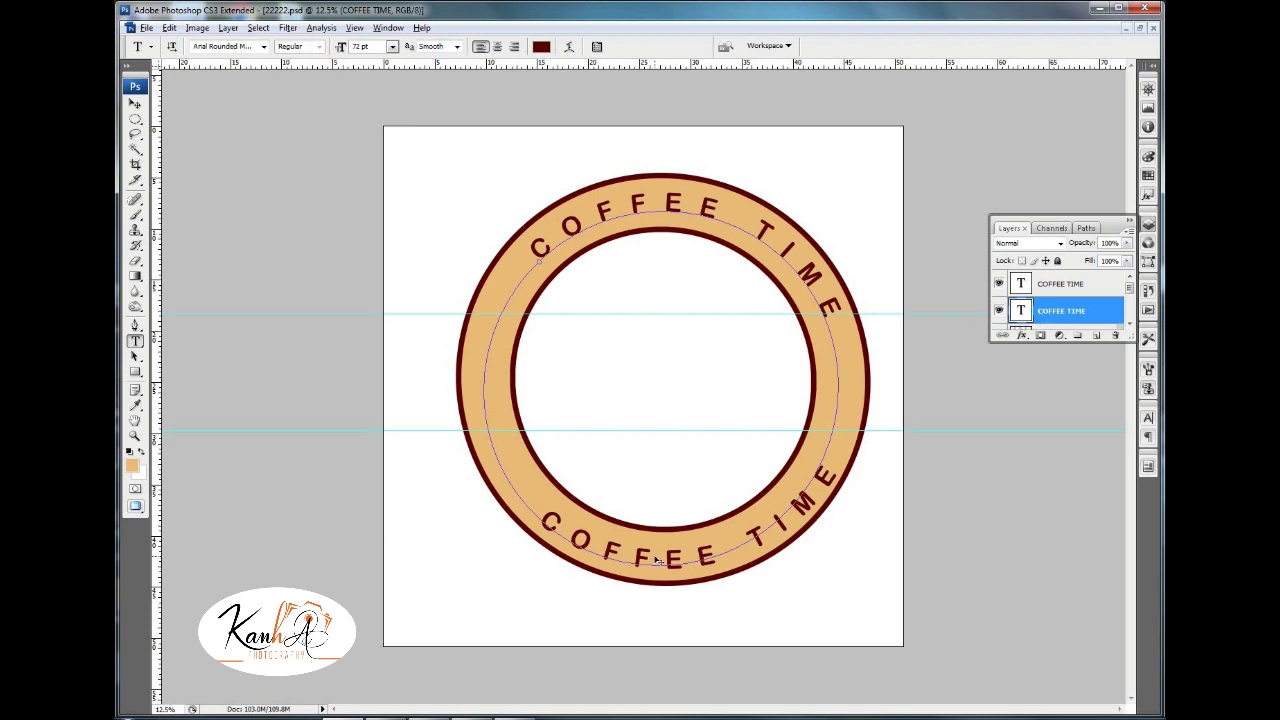
key(ctrl+t)
Rotate the bottom COFFEE TIME arc into a balanced position on the ring.
drag(843, 204, 857, 206)
key(Return)
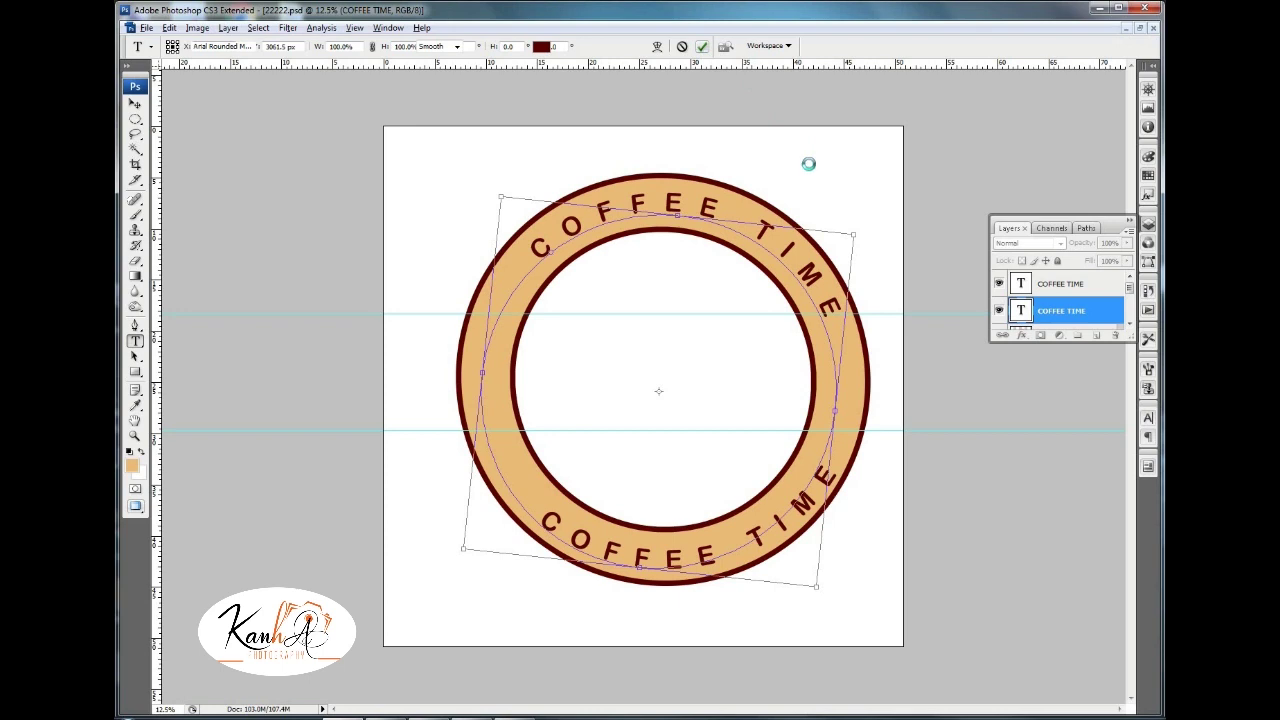
key(ctrl+t)
drag(612, 164, 578, 178)
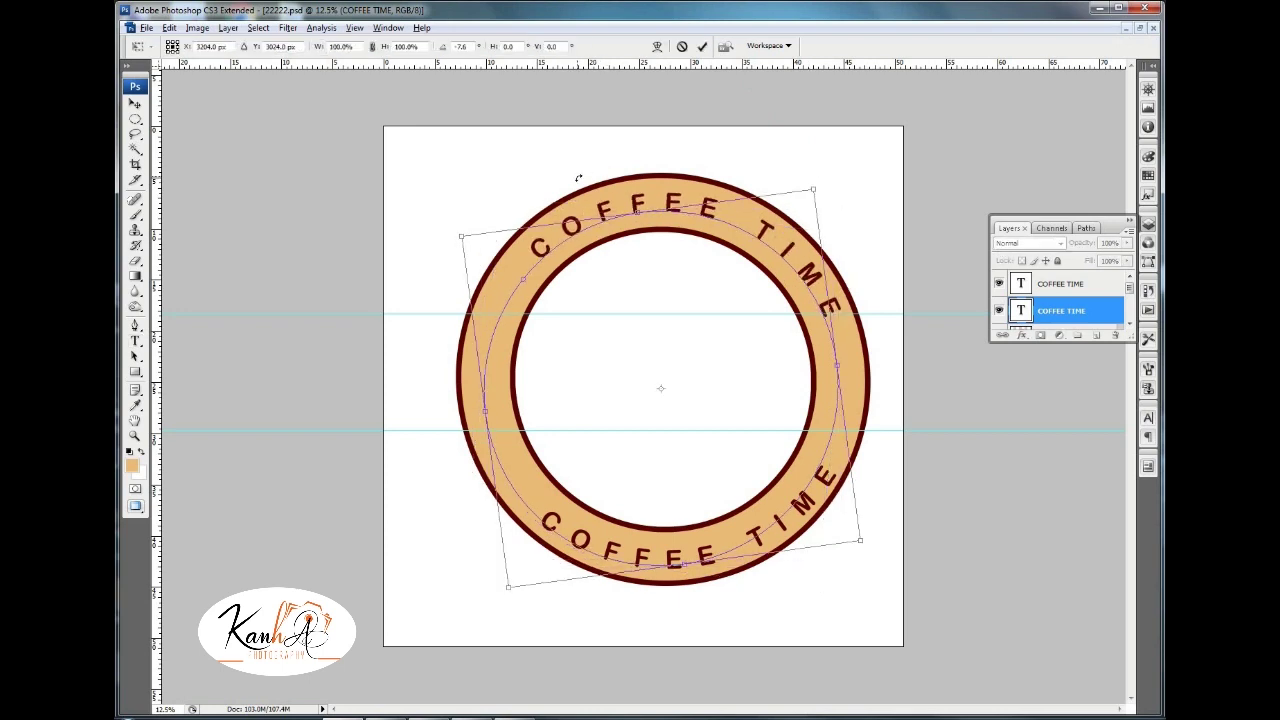
click(702, 47)
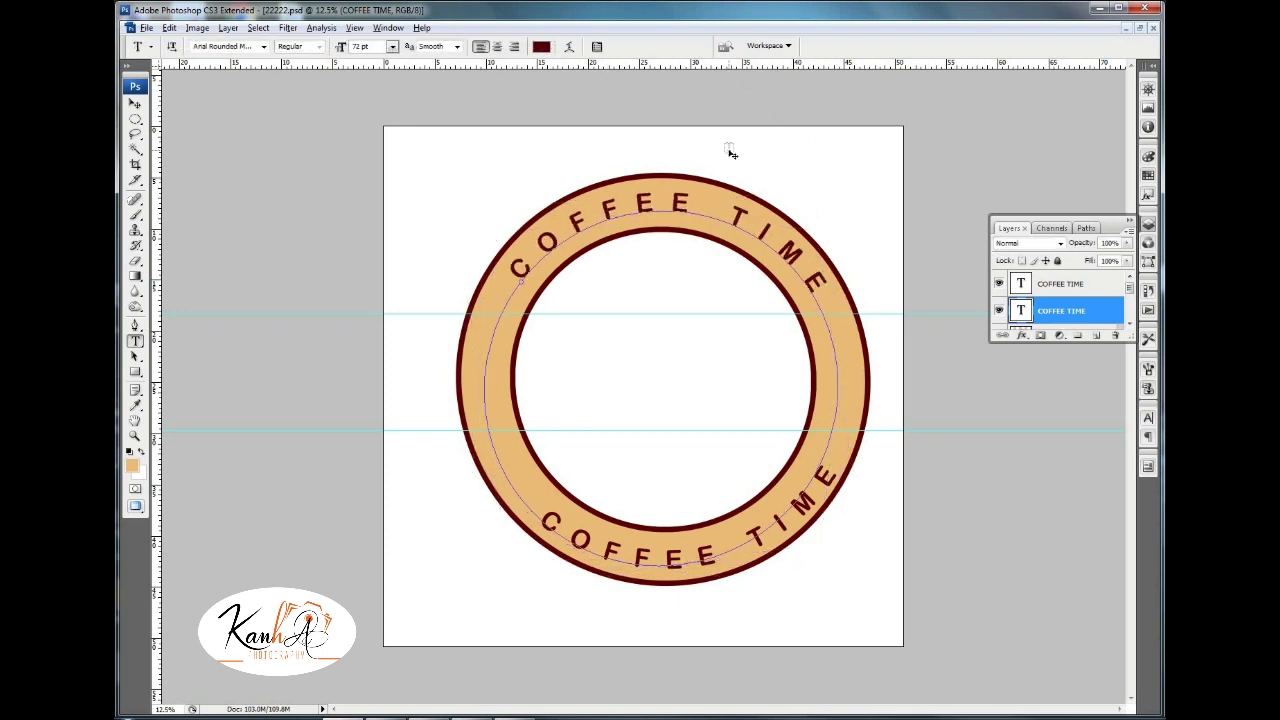
key(ctrl+t)
click(702, 47)
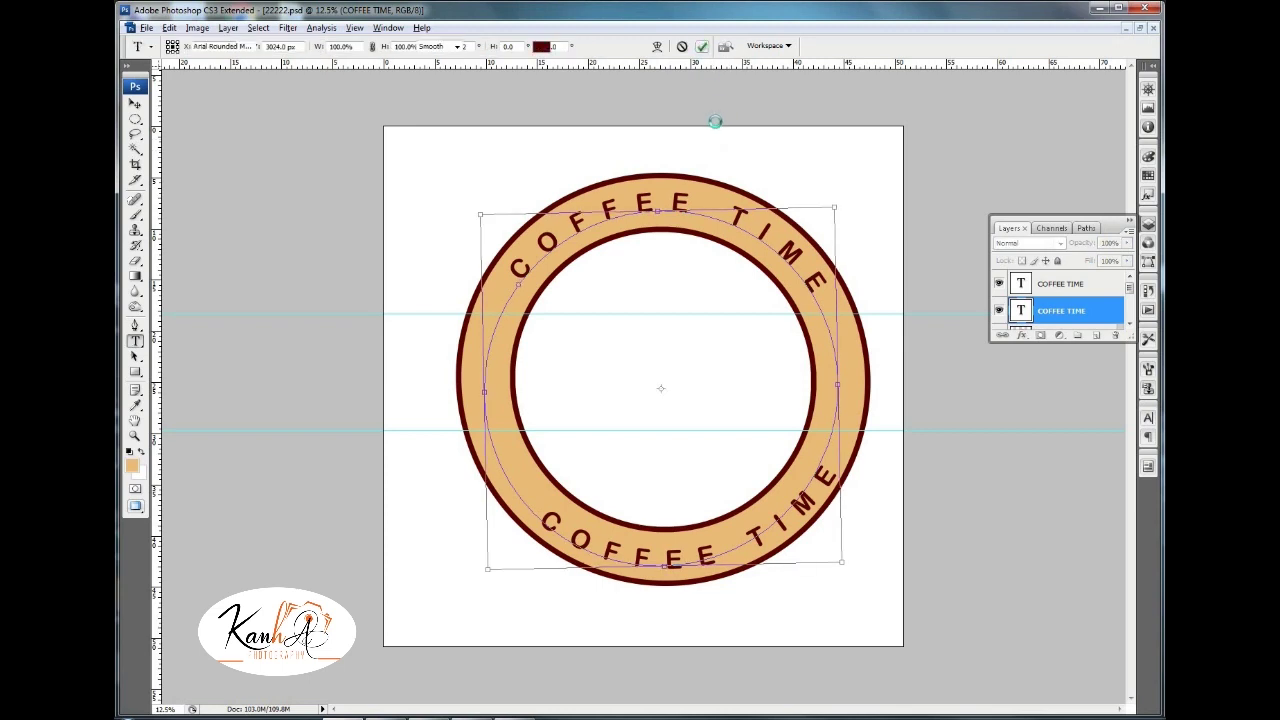
Rotate the top COFFEE TIME arc to a new angle and shift the bottom arc around the ring.
right_click(652, 558)
click(671, 566)
key(ctrl+t)
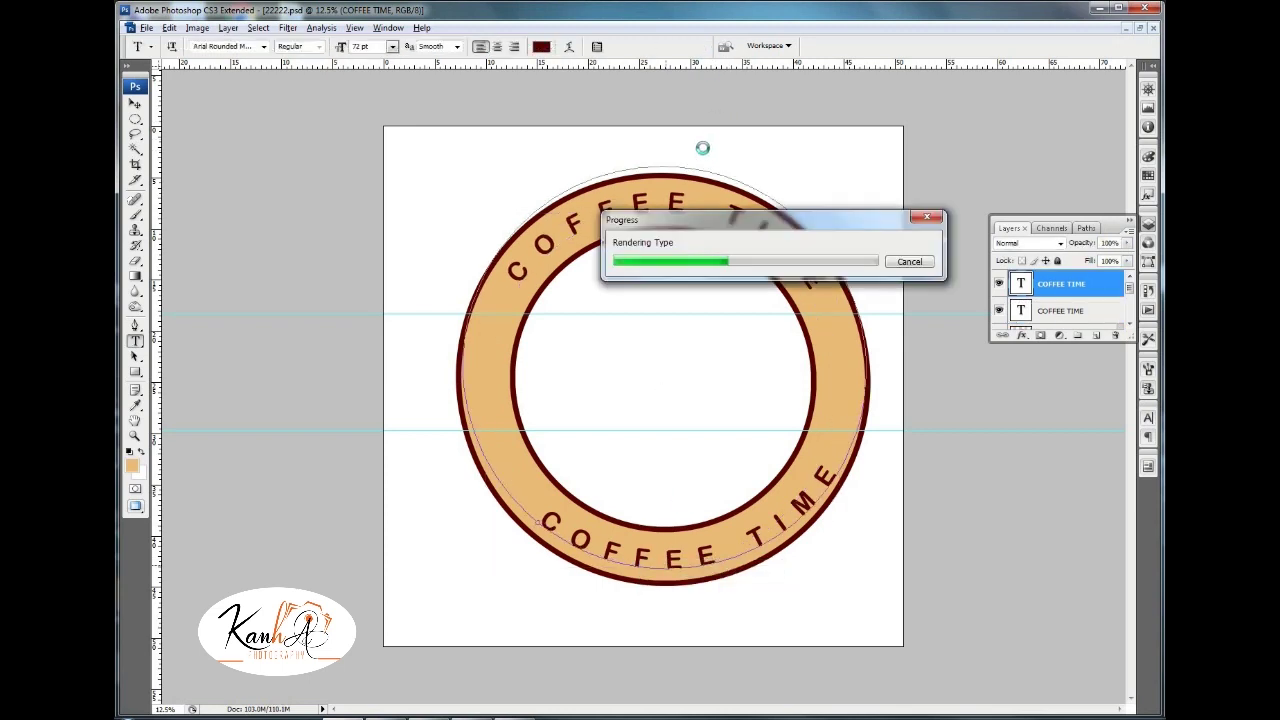
drag(703, 149, 737, 149)
click(702, 47)
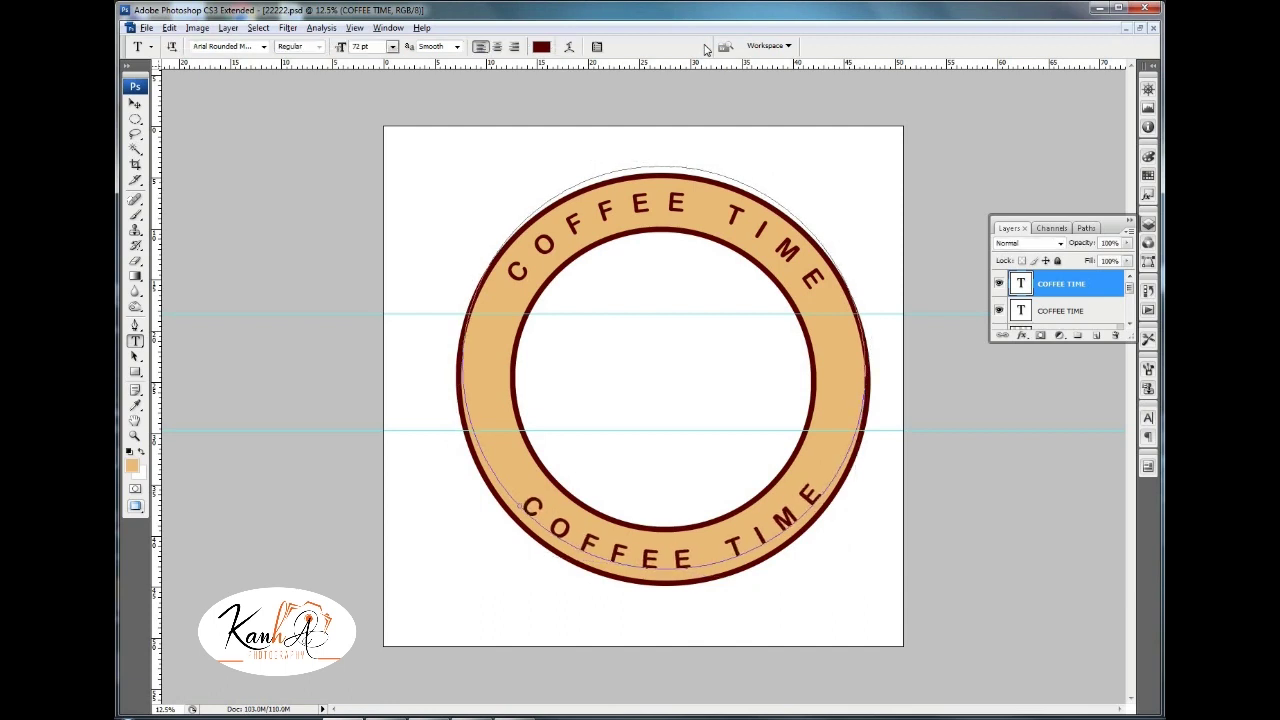
drag(815, 500, 785, 520)
key(ctrl+t)
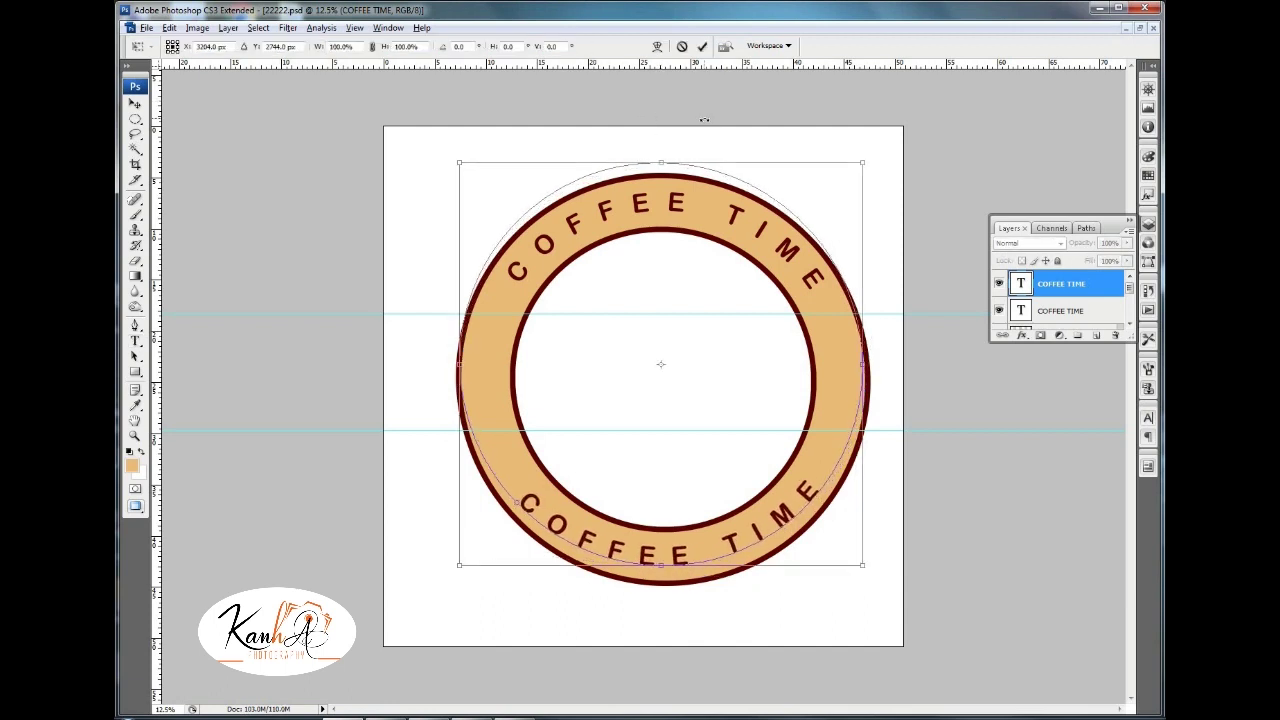
drag(695, 100, 715, 102)
click(702, 47)
Check the lower arc's placement and drag the horizontal guides back to the ruler.
key(alt+bracketleft)
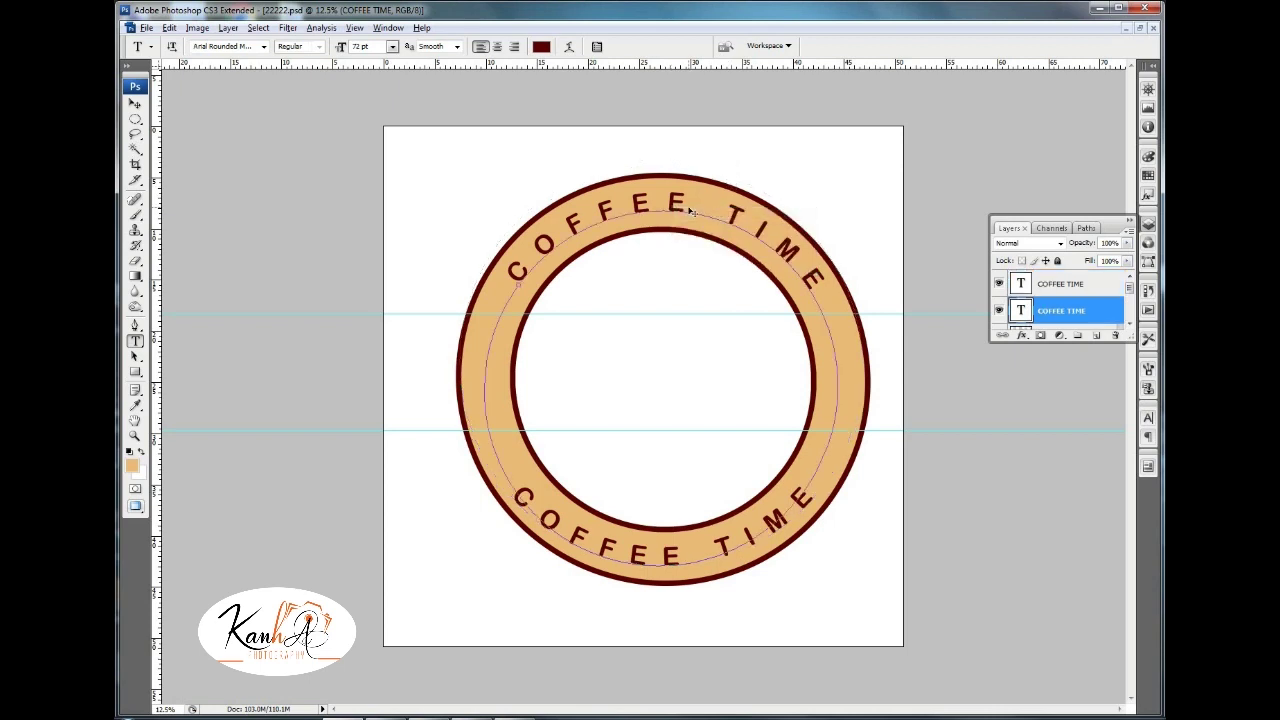
key(ctrl+t)
key(Return)
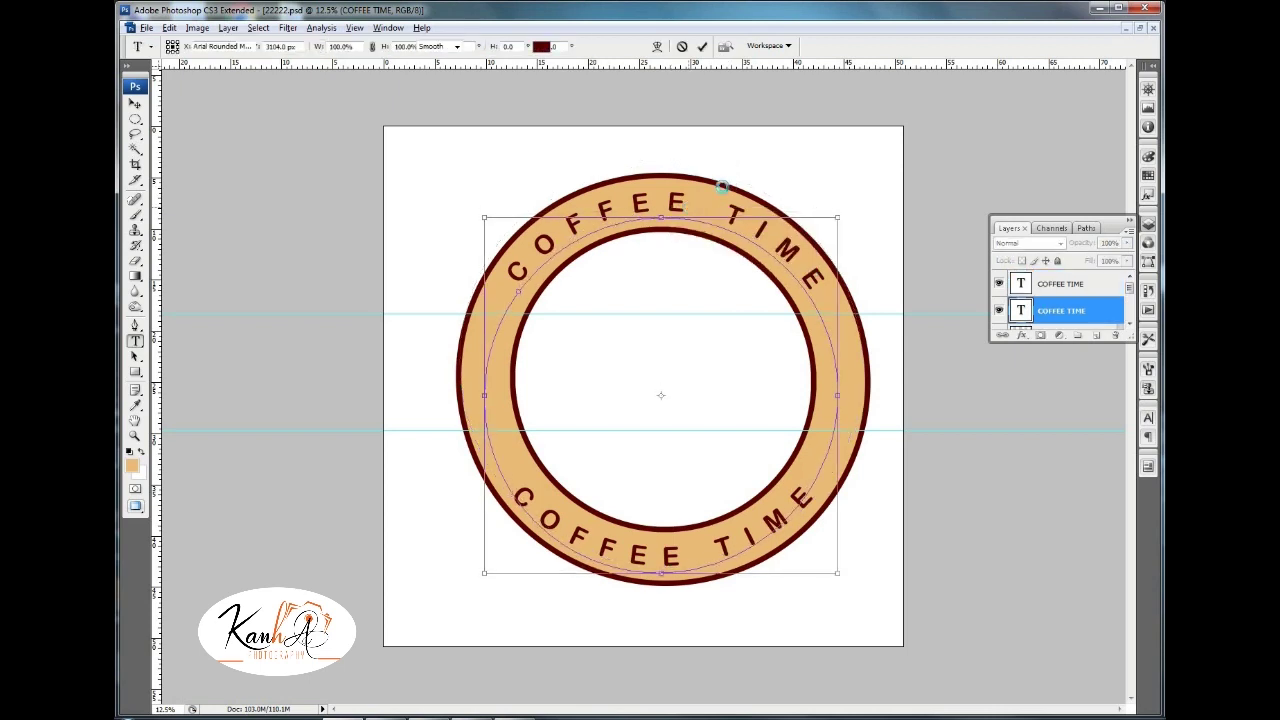
key(ctrl+t)
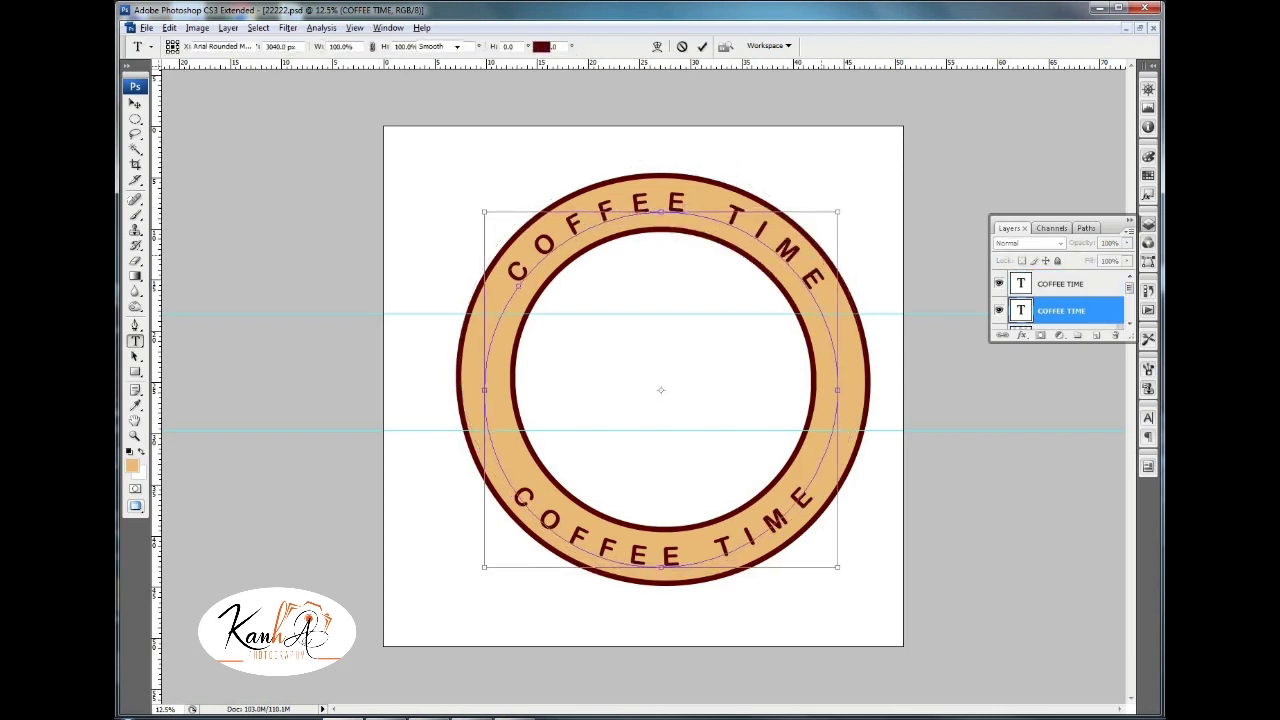
key(Return)
mouse_move(386, 313)
mouse_down()
mouse_move(386, 431)
mouse_move(400, 66)
mouse_up()
Fill an elliptical selection over the ring's left side with dark red on a new layer.
click(1050, 283)
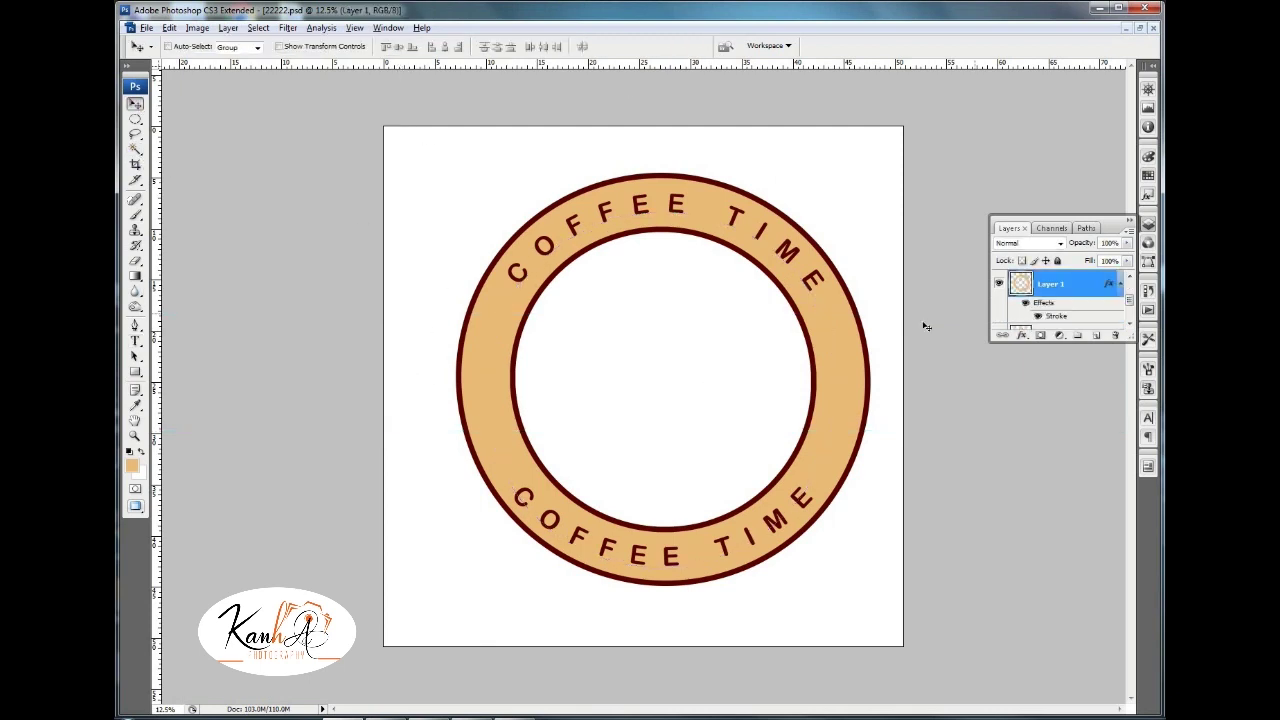
click(135, 119)
mouse_move(465, 344)
mouse_down()
mouse_move(526, 388)
mouse_move(513, 377)
mouse_up()
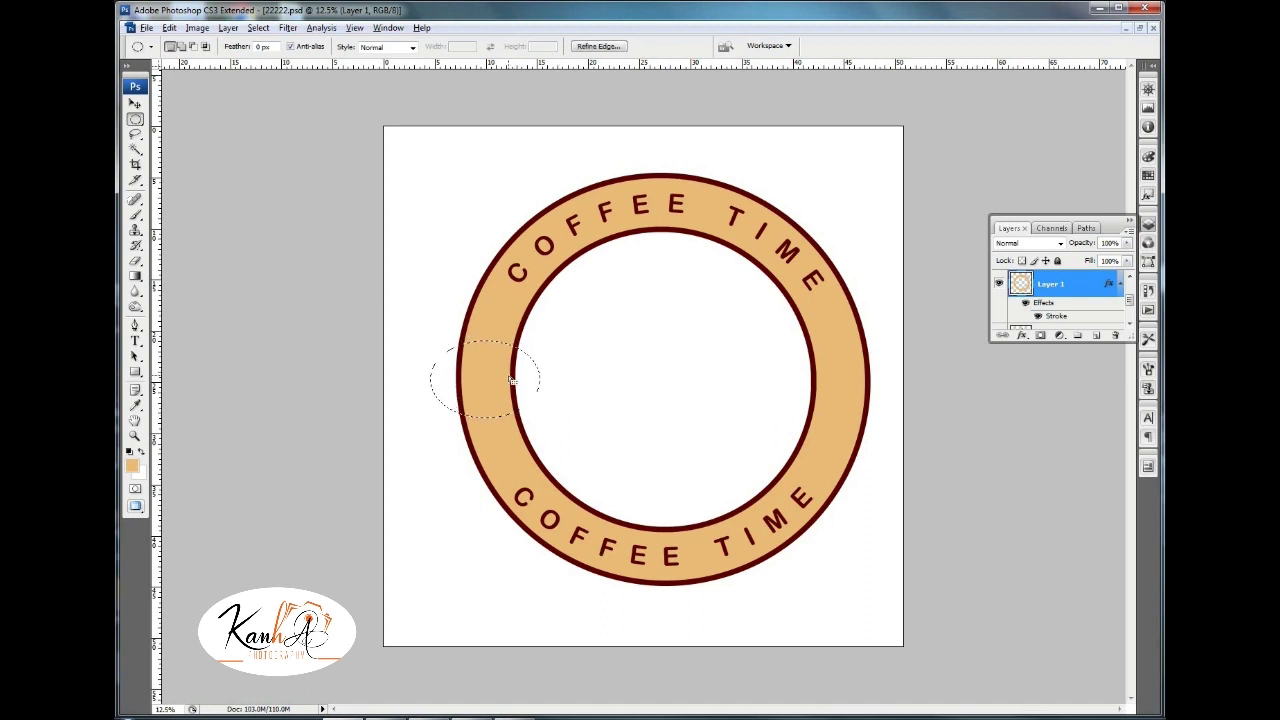
key(ctrl+shift+n)
key(Return)
click(131, 464)
key(Return)
key(alt+BackSpace)
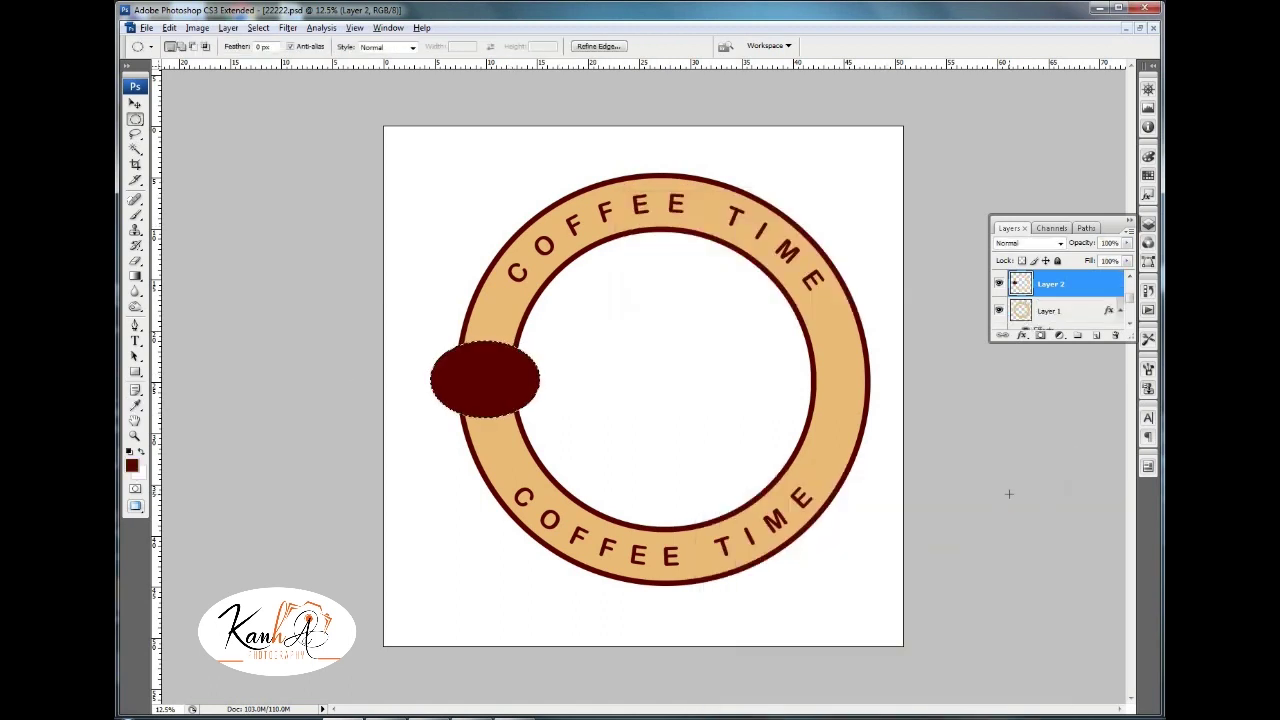
key(ctrl+d)
Try copying the oval to the right side, then undo the duplicate.
key(v)
drag(508, 387, 508, 394)
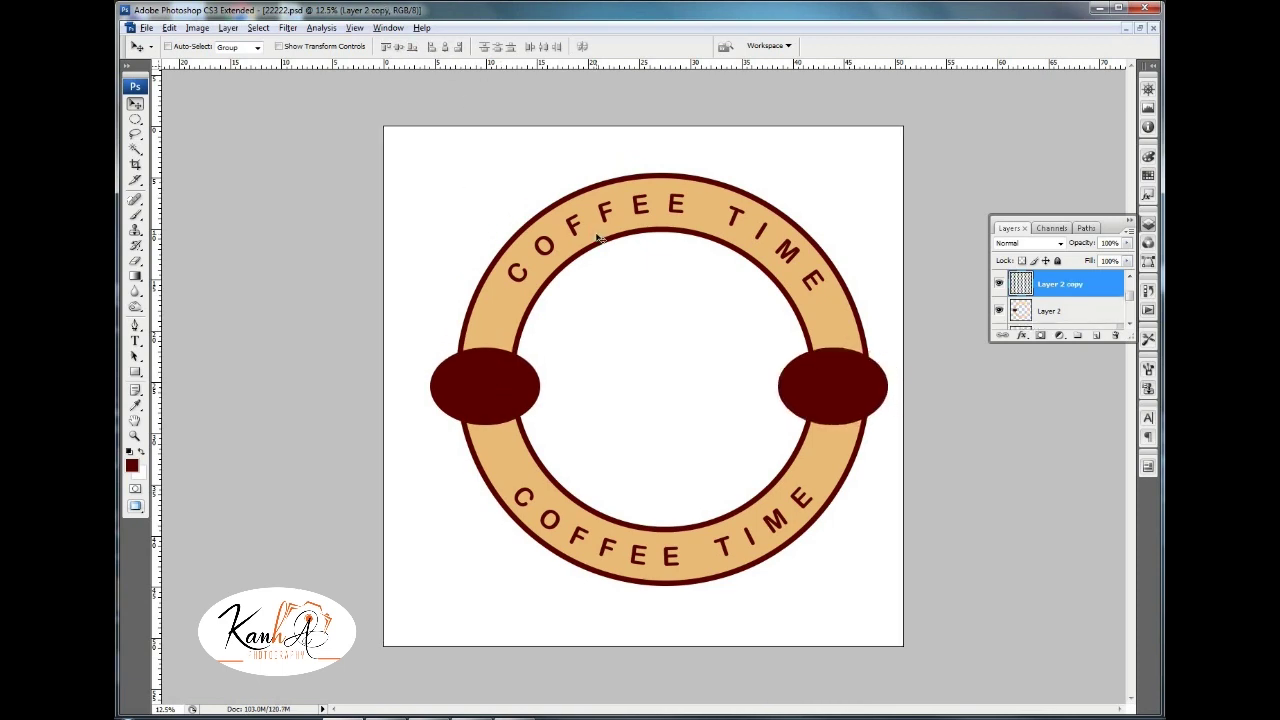
key(ctrl+alt+z)
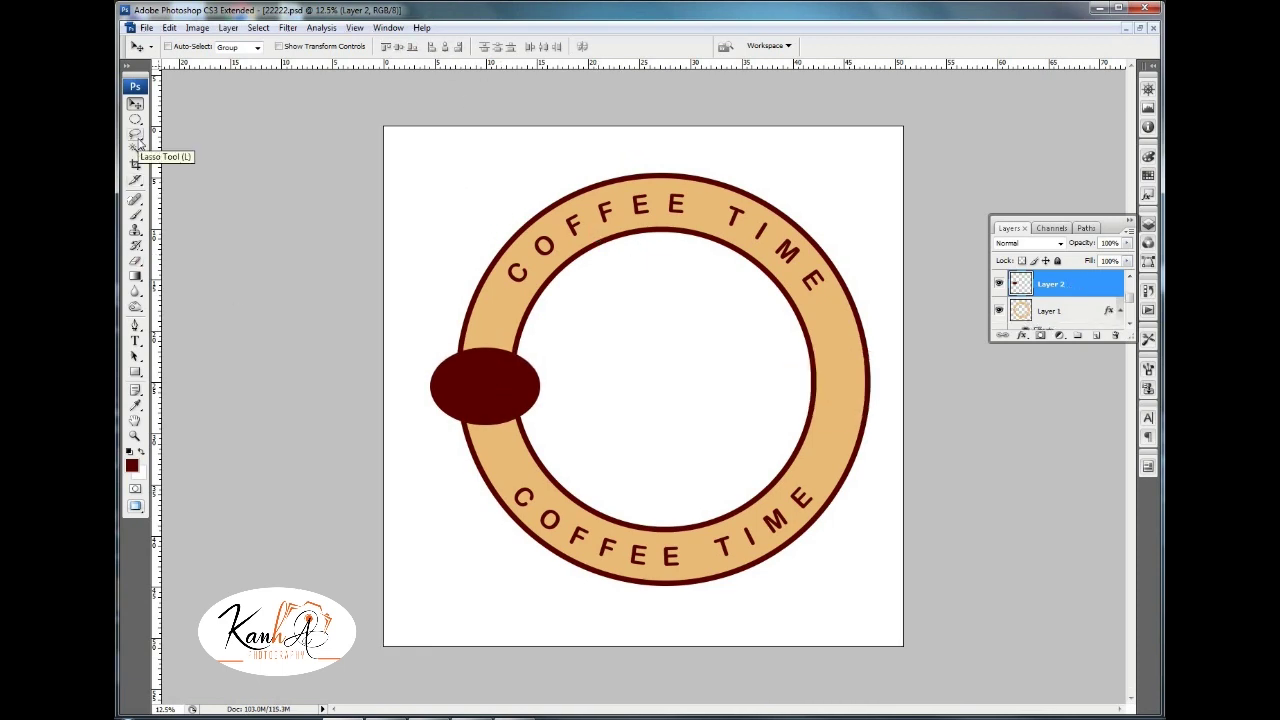
right_click(137, 370)
Zoom in on the left oval and draw a curved Pen path for the bean's groove.
click(180, 441)
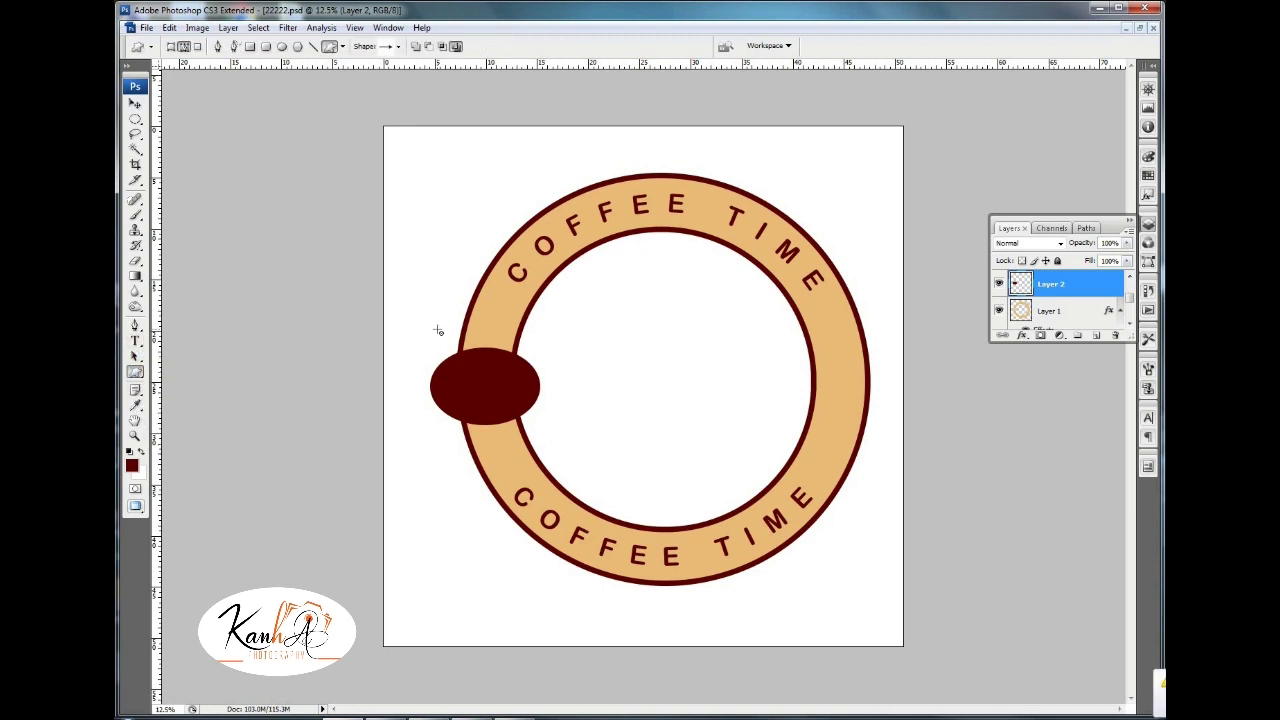
right_click(434, 330)
key(Escape)
key(p)
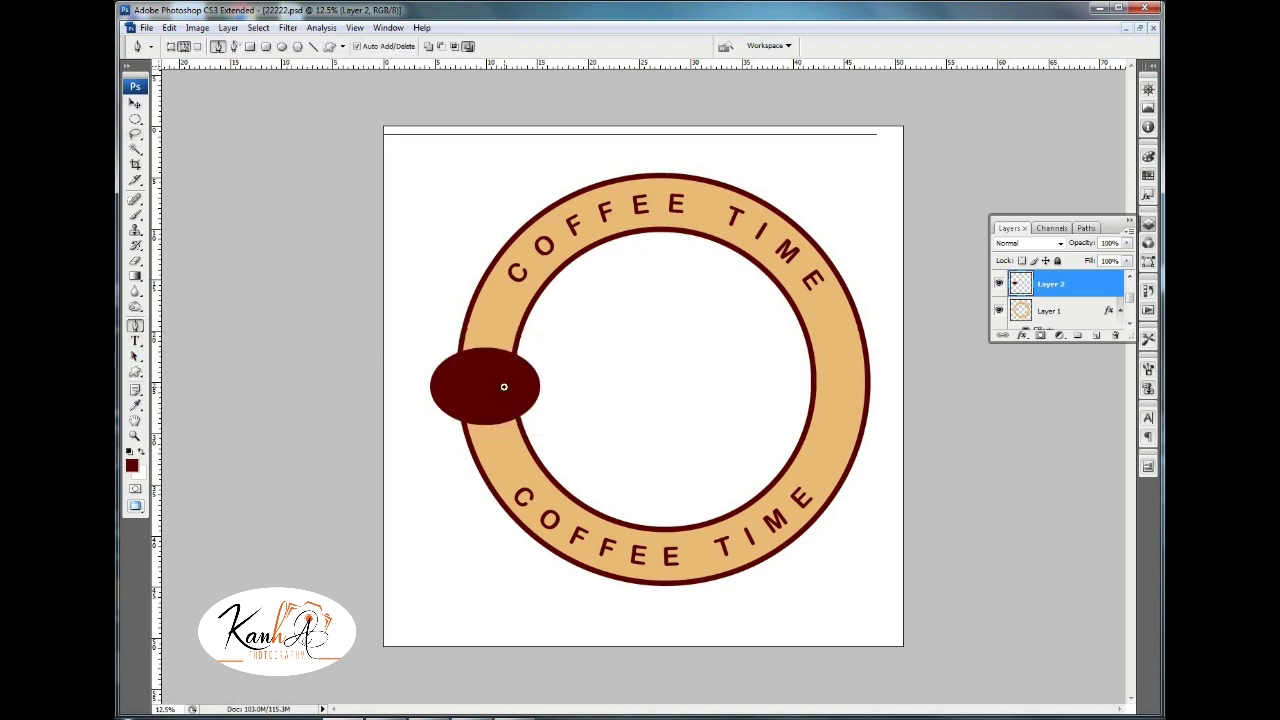
scroll(429, 371, up, 2)
scroll(446, 367, up, 1)
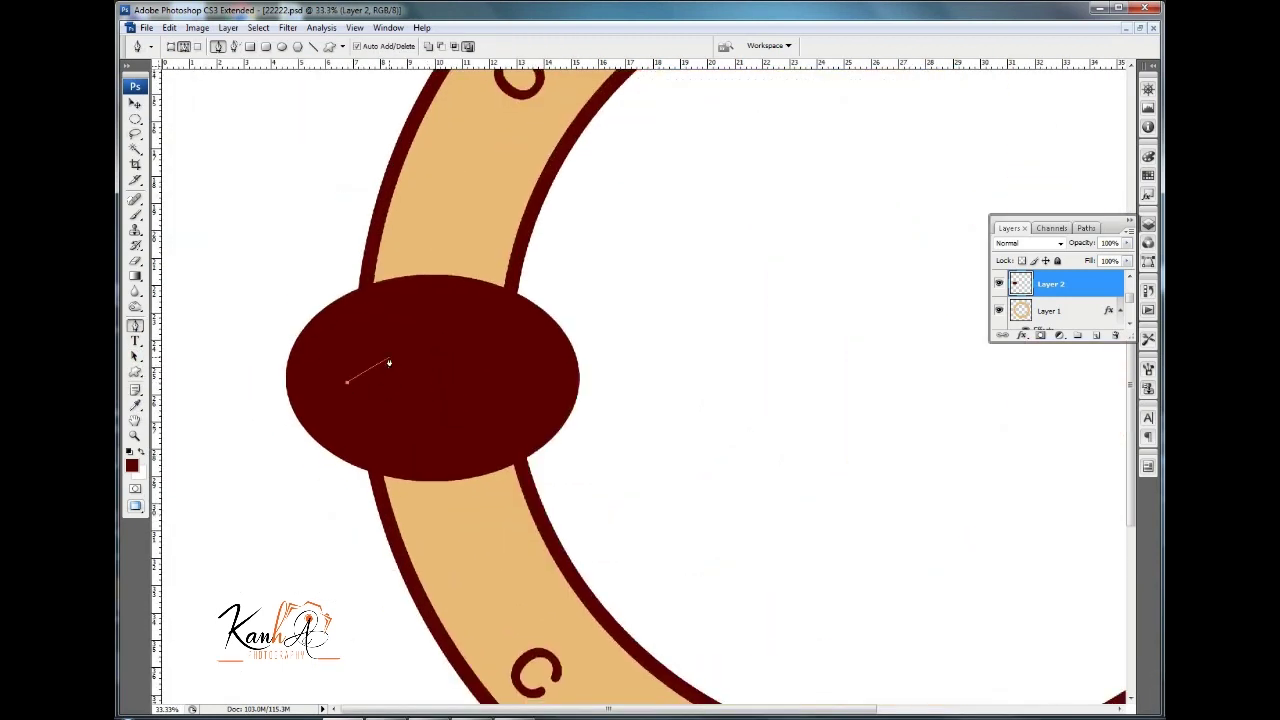
drag(447, 370, 597, 330)
click(424, 414)
drag(356, 400, 258, 434)
key(ctrl+z)
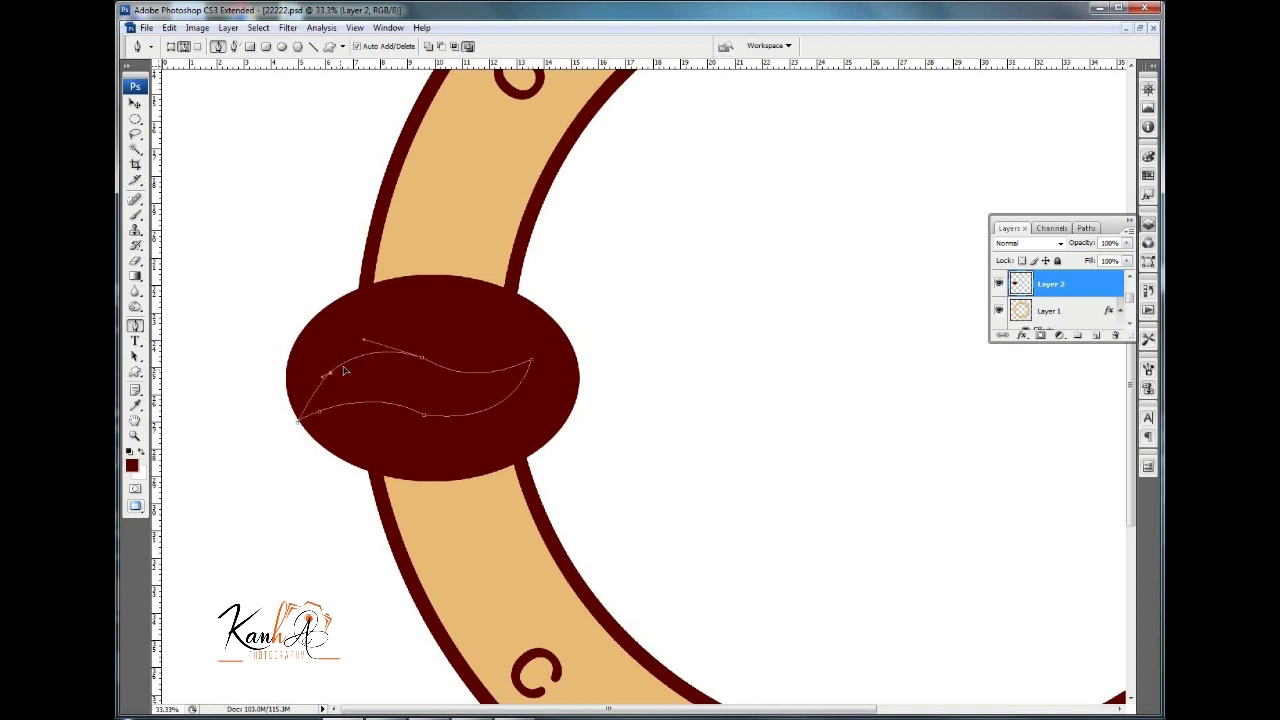
Fill the groove path with white on a new layer.
key(ctrl+shift+n)
key(Return)
key(ctrl+Return)
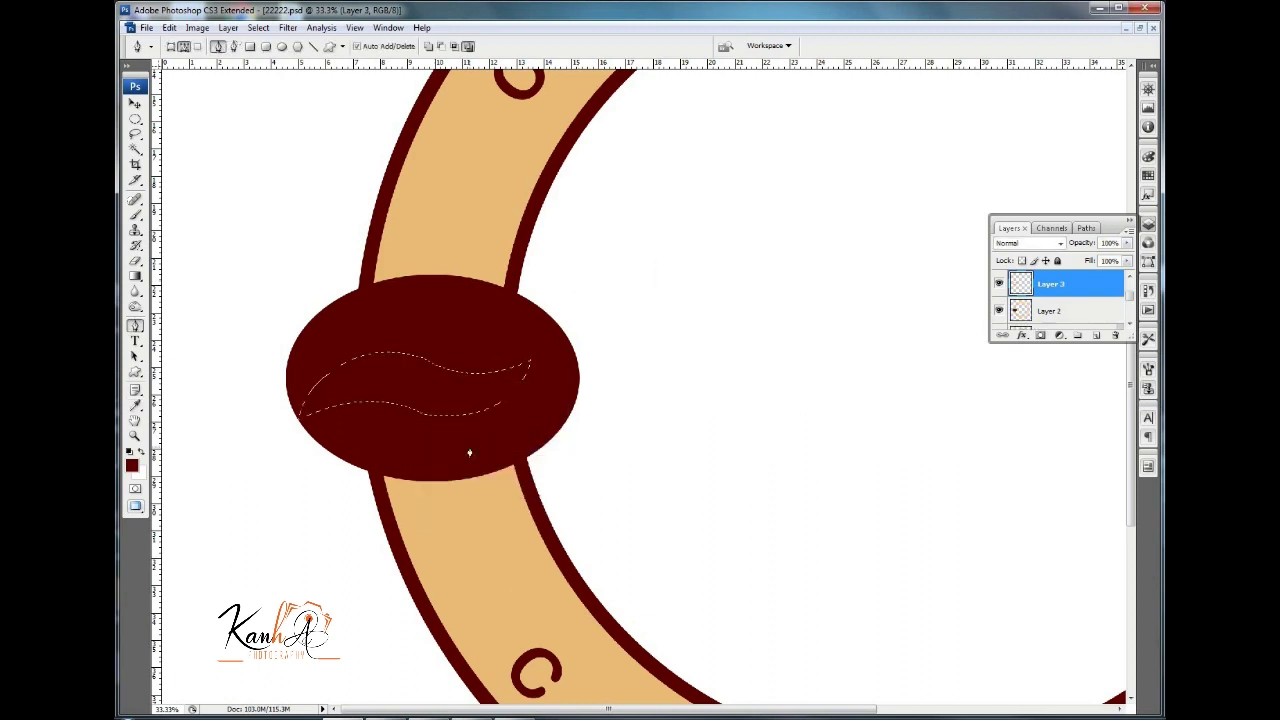
key(x)
key(alt+BackSpace)
Draw a second path and use it to trim the white groove into an S-curve.
drag(410, 413, 458, 434)
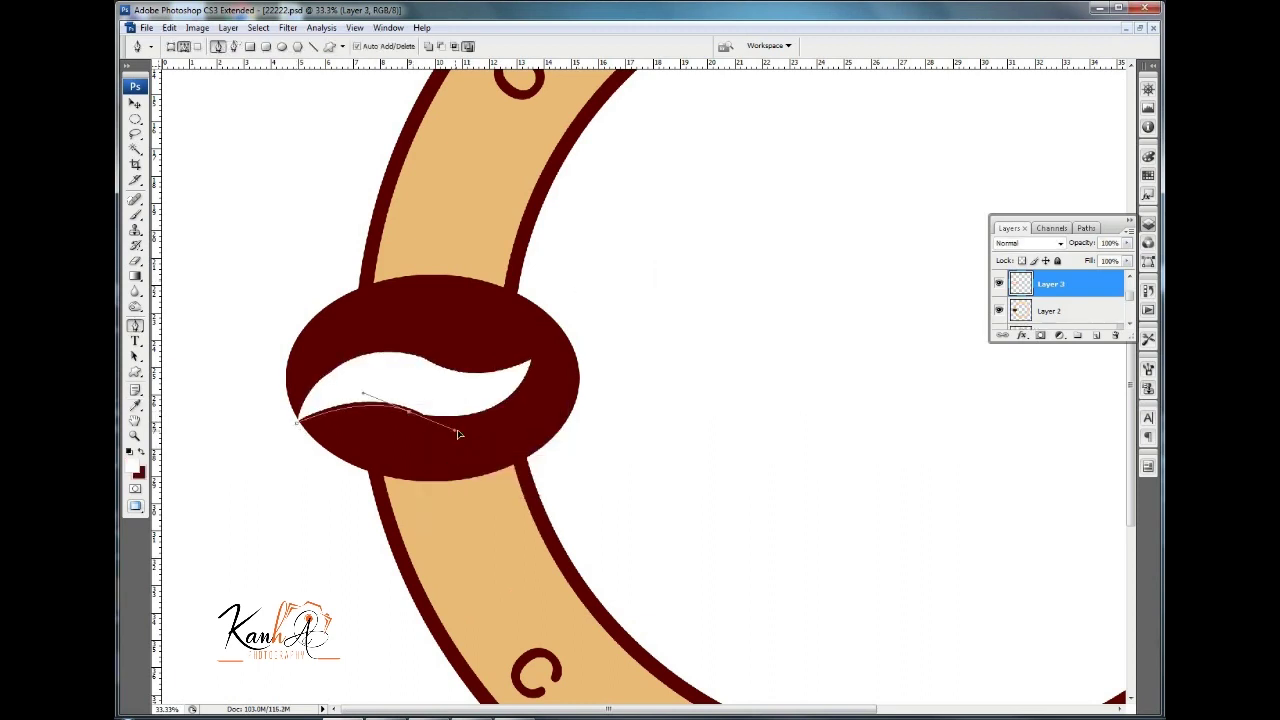
drag(516, 397, 571, 277)
key(z)
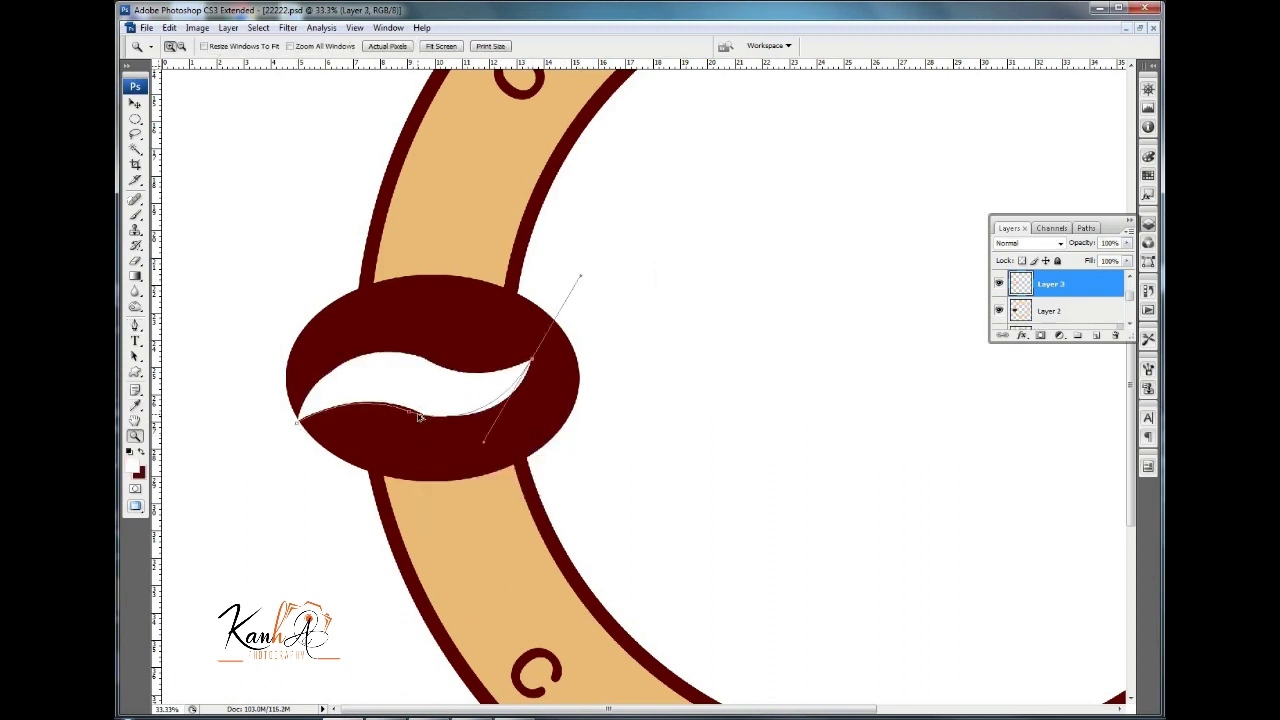
key(p)
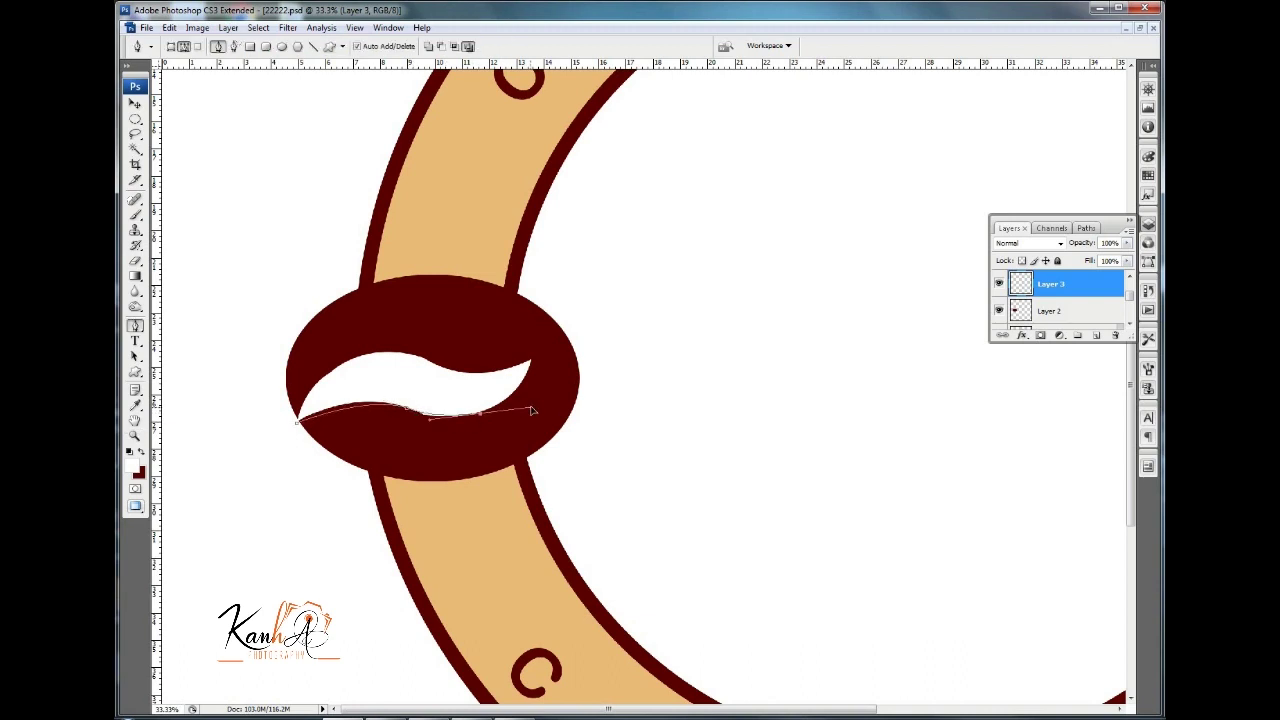
drag(510, 402, 558, 364)
click(297, 420)
right_click(368, 402)
click(434, 486)
key(Return)
key(ctrl+d)
alt+scroll(477, 374, down, 3)
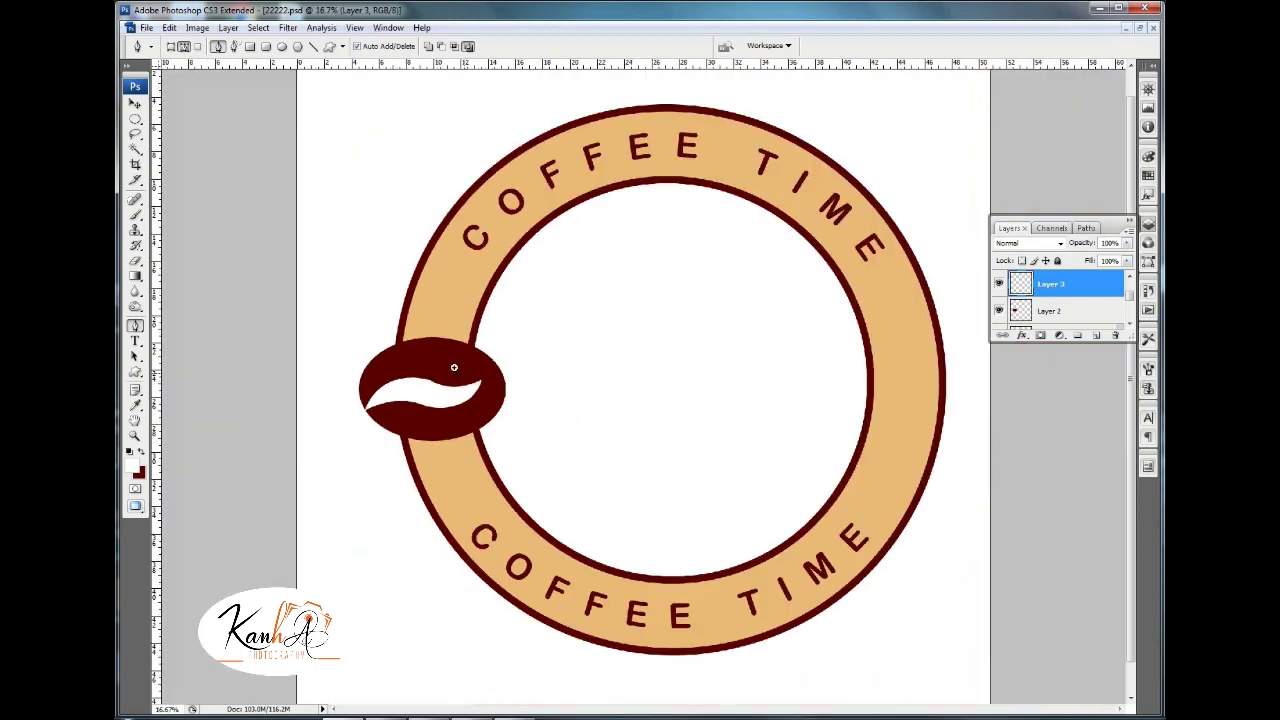
Shrink the white groove to fit inside the bean.
key(v)
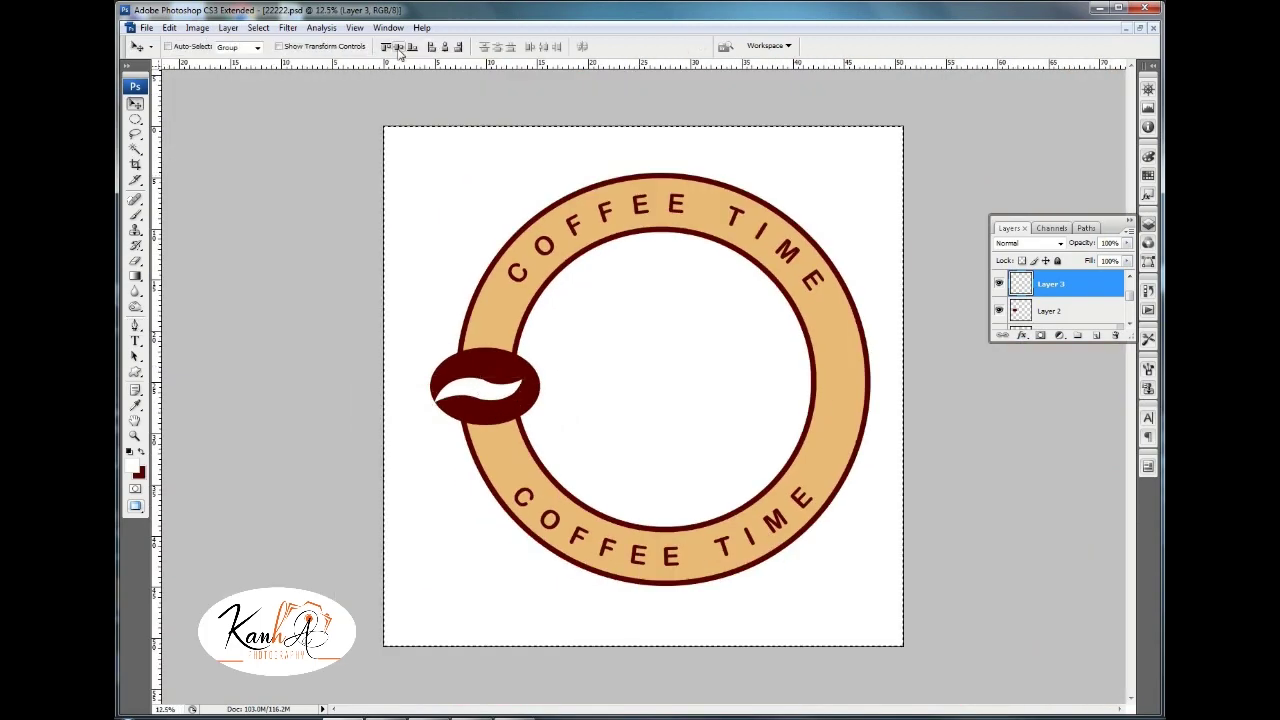
key(ctrl+t)
drag(523, 372, 530, 374)
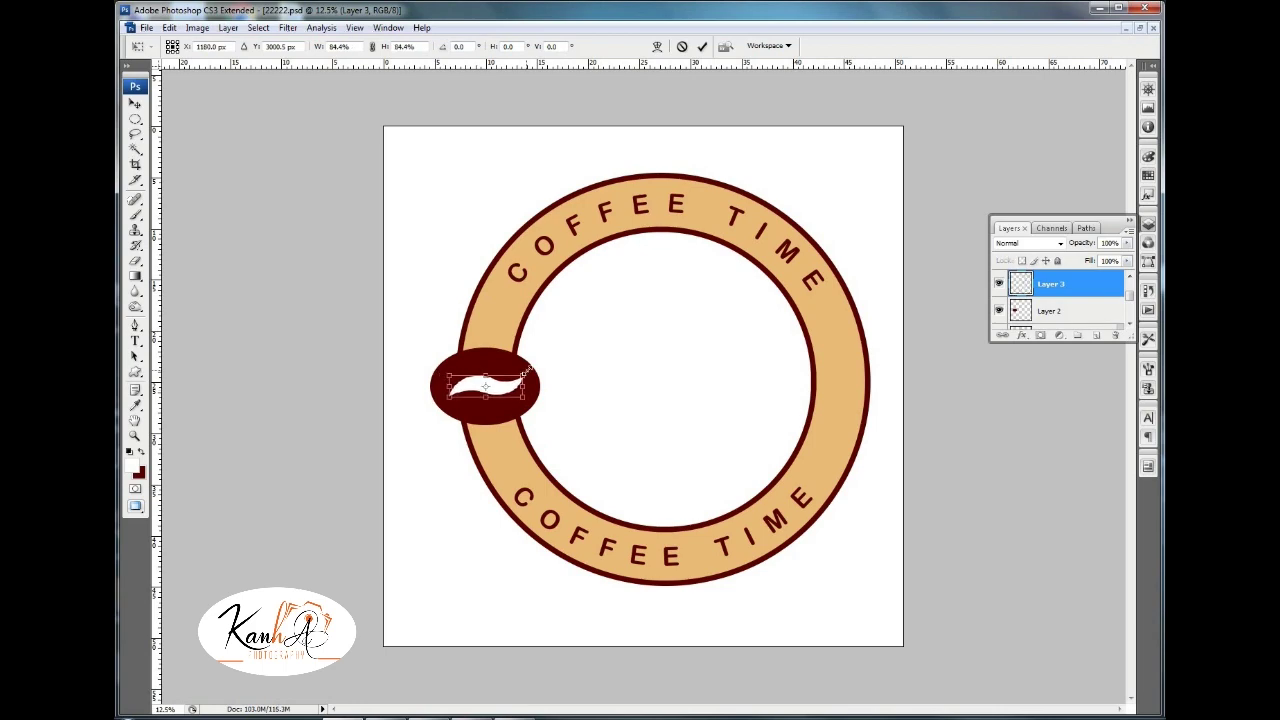
key(Return)
Add a white Stroke layer style outline to the bean.
double_click(1094, 290)
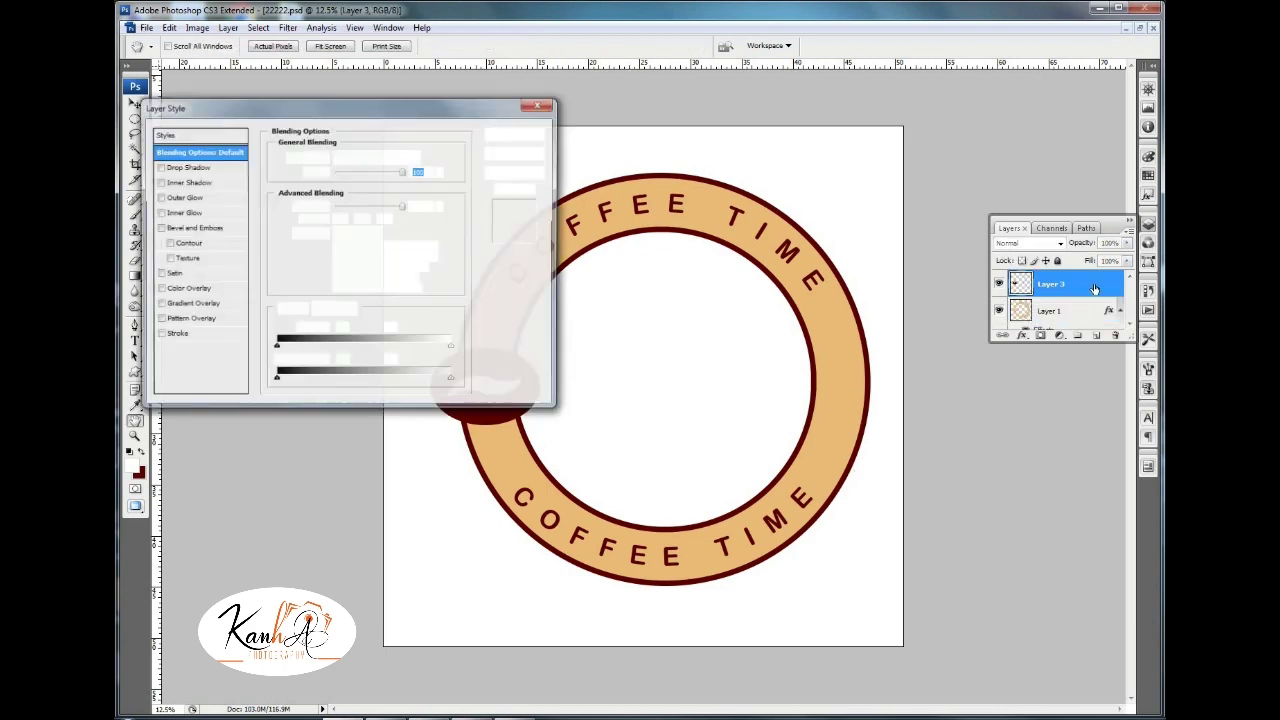
click(177, 335)
drag(200, 105, 688, 263)
click(793, 402)
drag(805, 525, 713, 506)
key(Return)
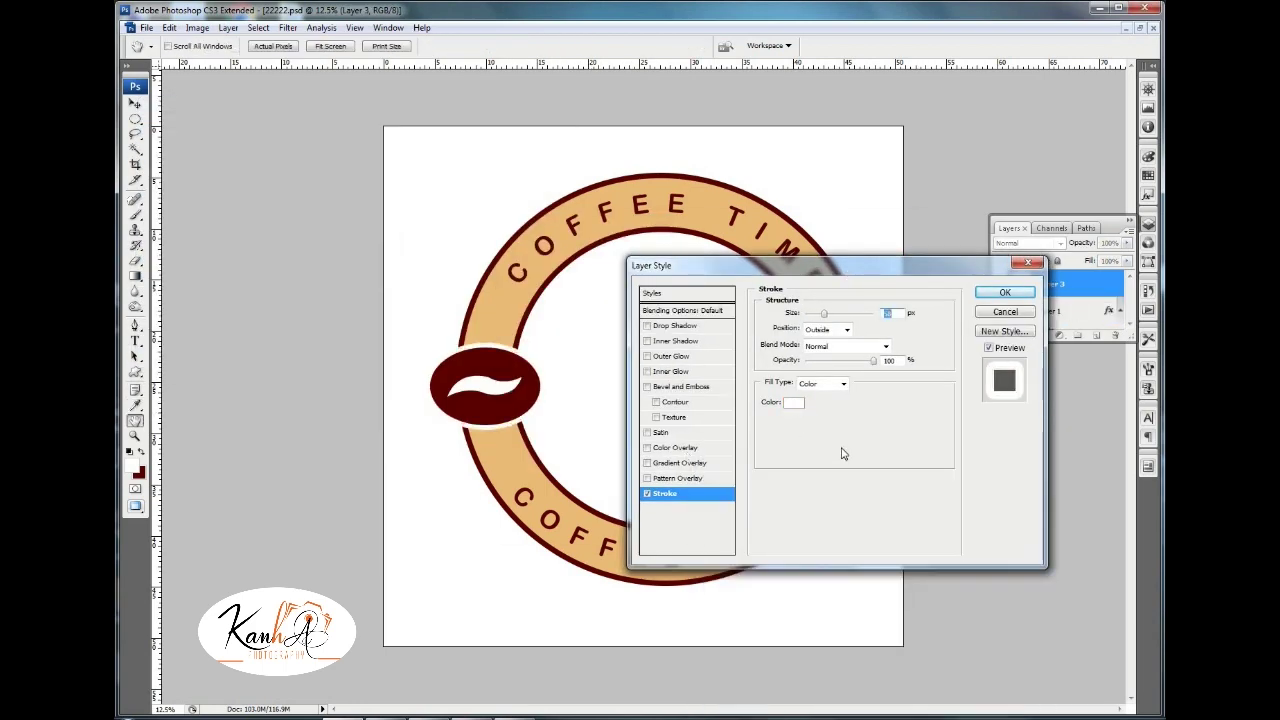
key(Return)
Duplicate the bean, align it right and flip it horizontally onto the ring's right side.
key(ctrl+j)
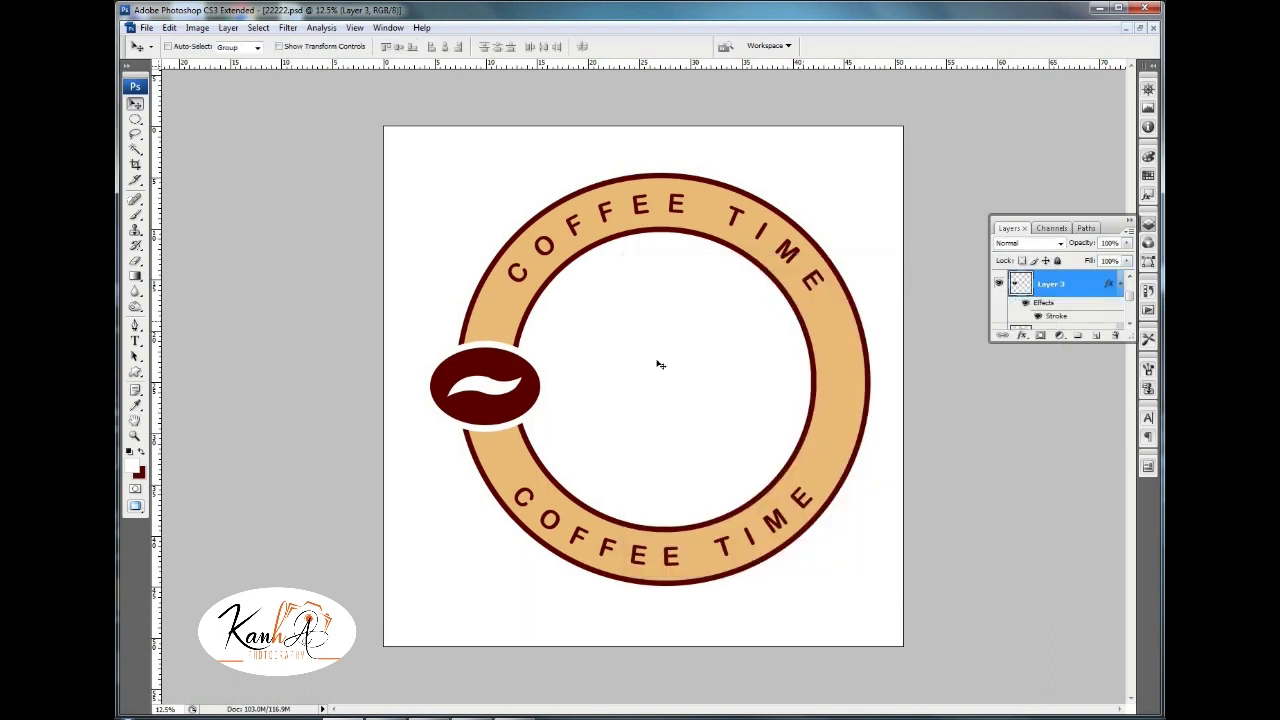
click(459, 46)
key(shift+Left)
key(shift+Left)
key(shift+Left)
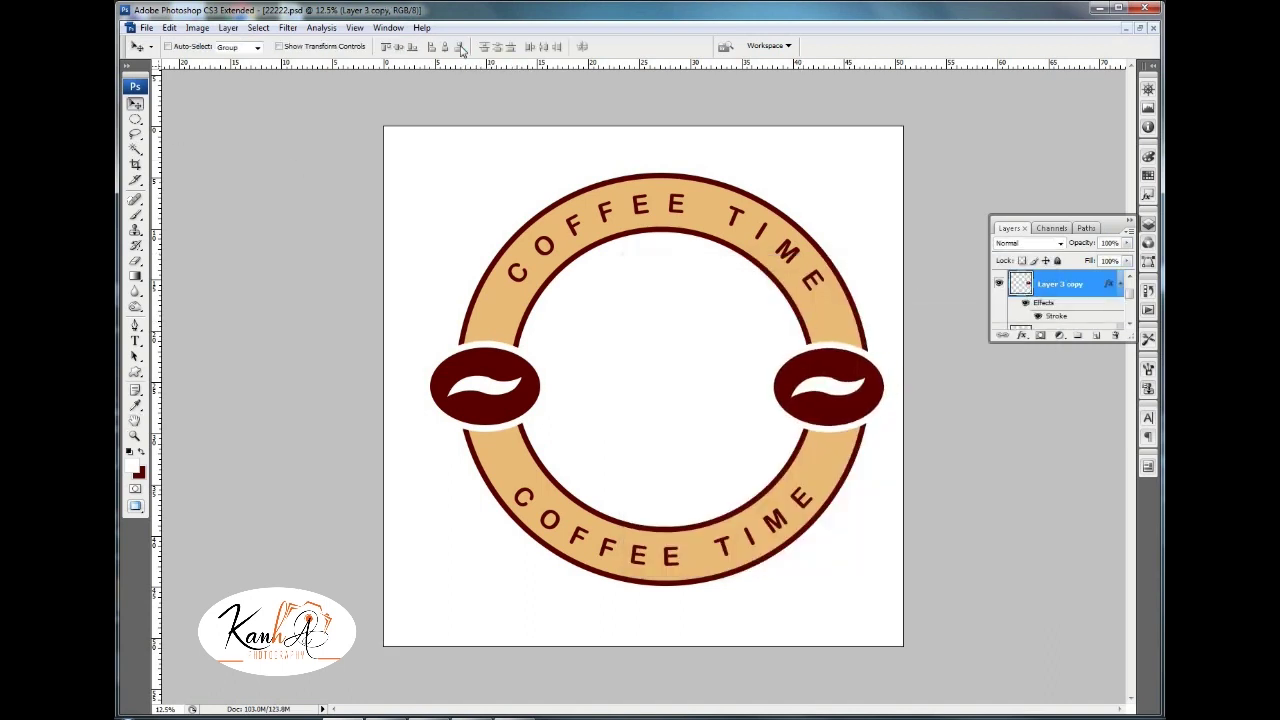
key(ctrl+t)
right_click(855, 368)
click(906, 543)
key(Return)
key(shift+Right)
key(shift+Right)
key(shift+Right)
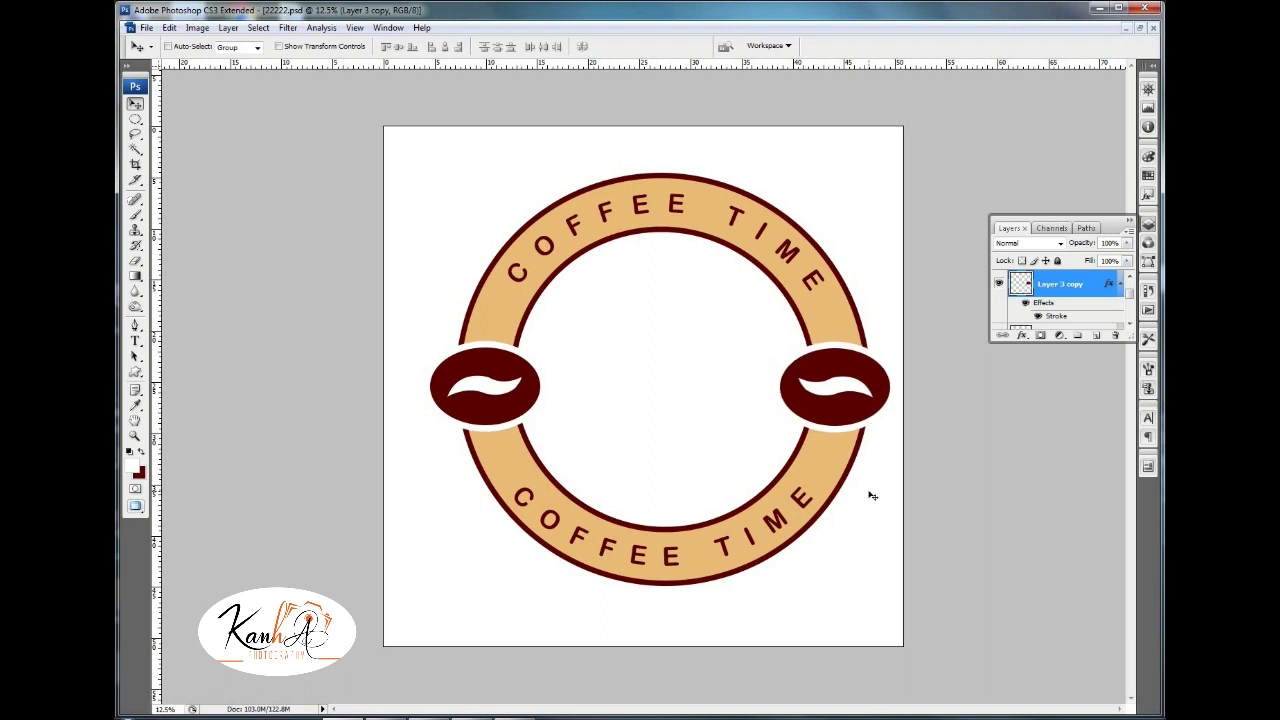
scroll(1065, 320, up, 2)
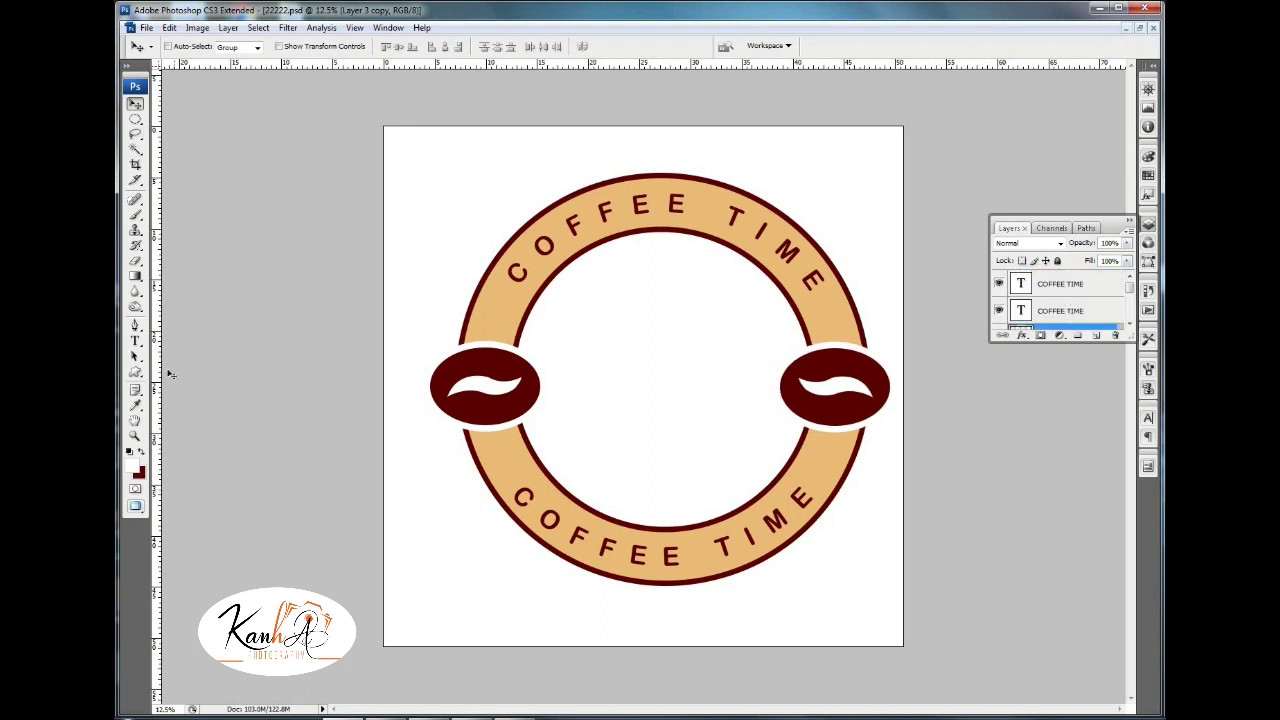
Draw small dark red dots above and below the left bean on a new layer.
click(512, 284)
key(ctrl+Return)
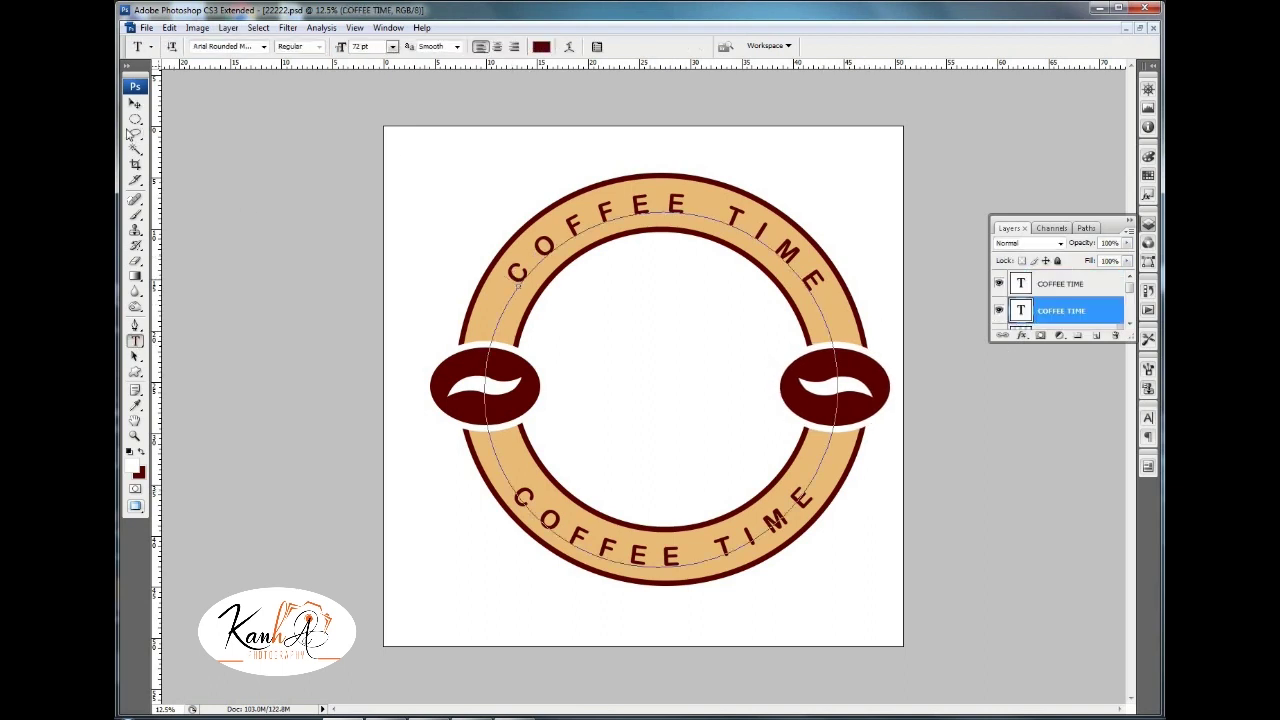
scroll(1058, 300, down, 2)
click(1050, 290)
click(135, 119)
click(190, 131)
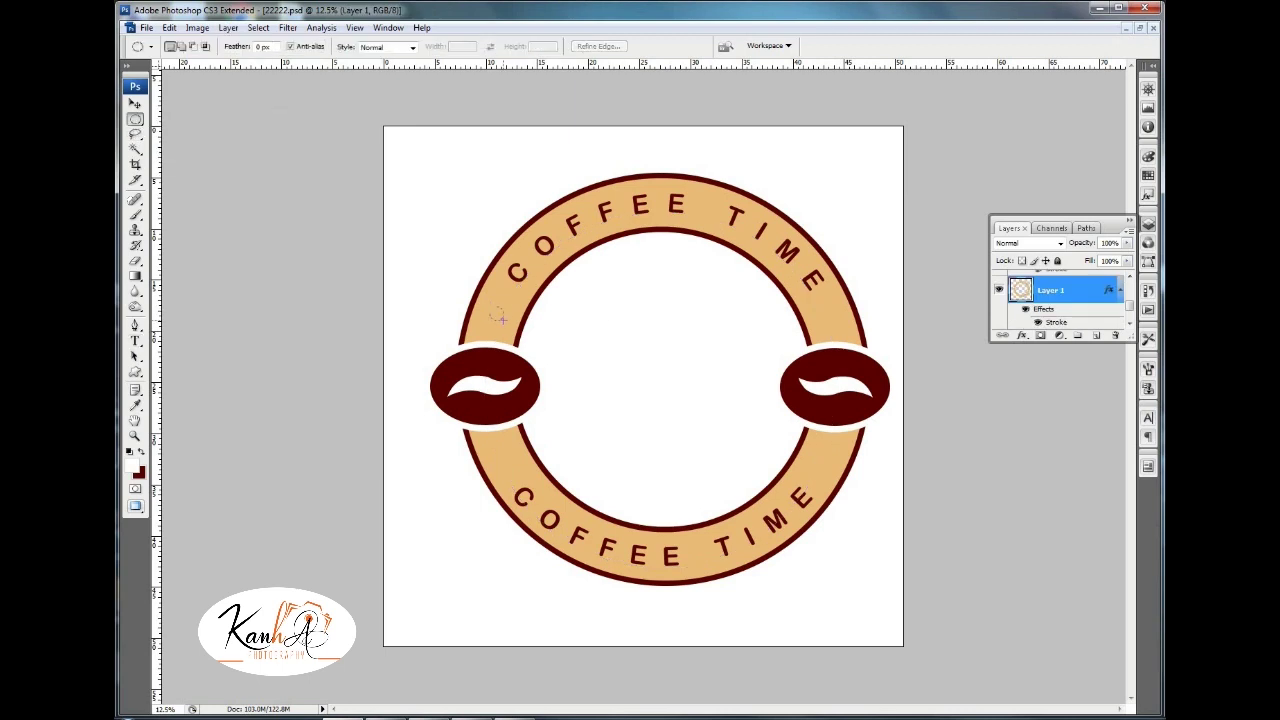
key(ctrl+shift+alt+n)
key(alt+BackSpace)
key(ctrl+d)
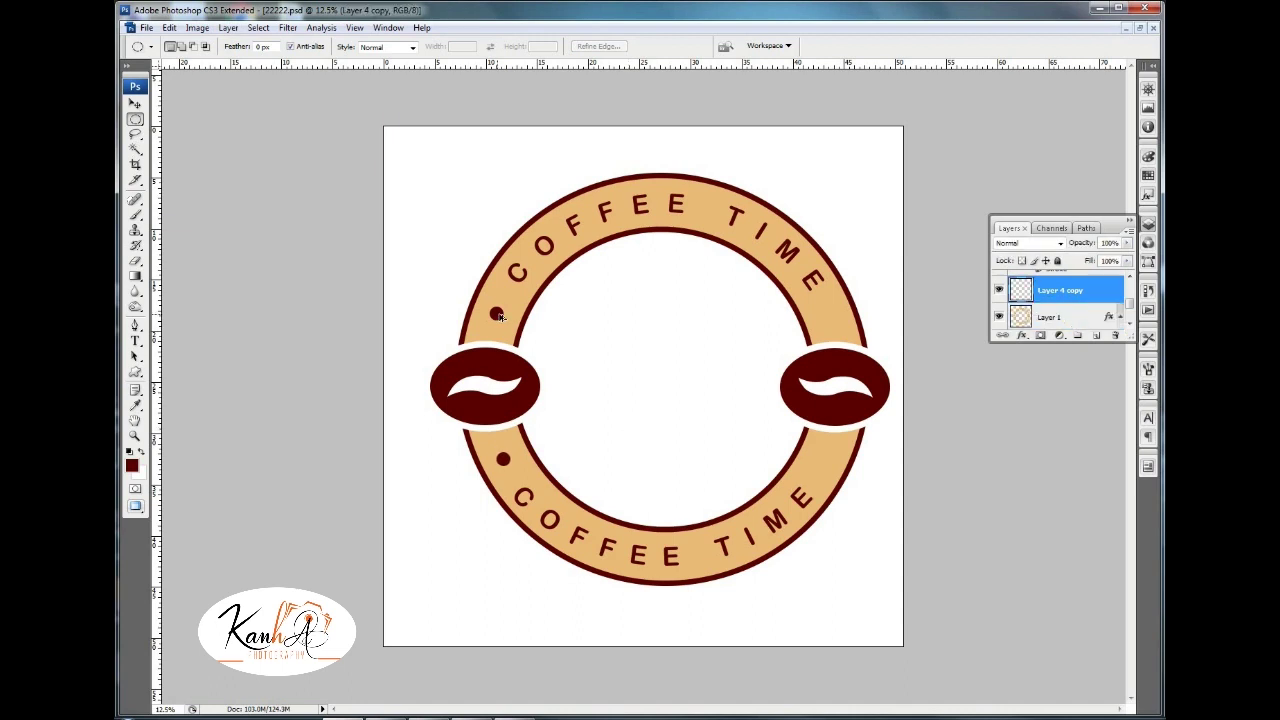
Duplicate the dots layer and mirror it to the ring's right side.
key(ctrl+j)
key(ctrl+t)
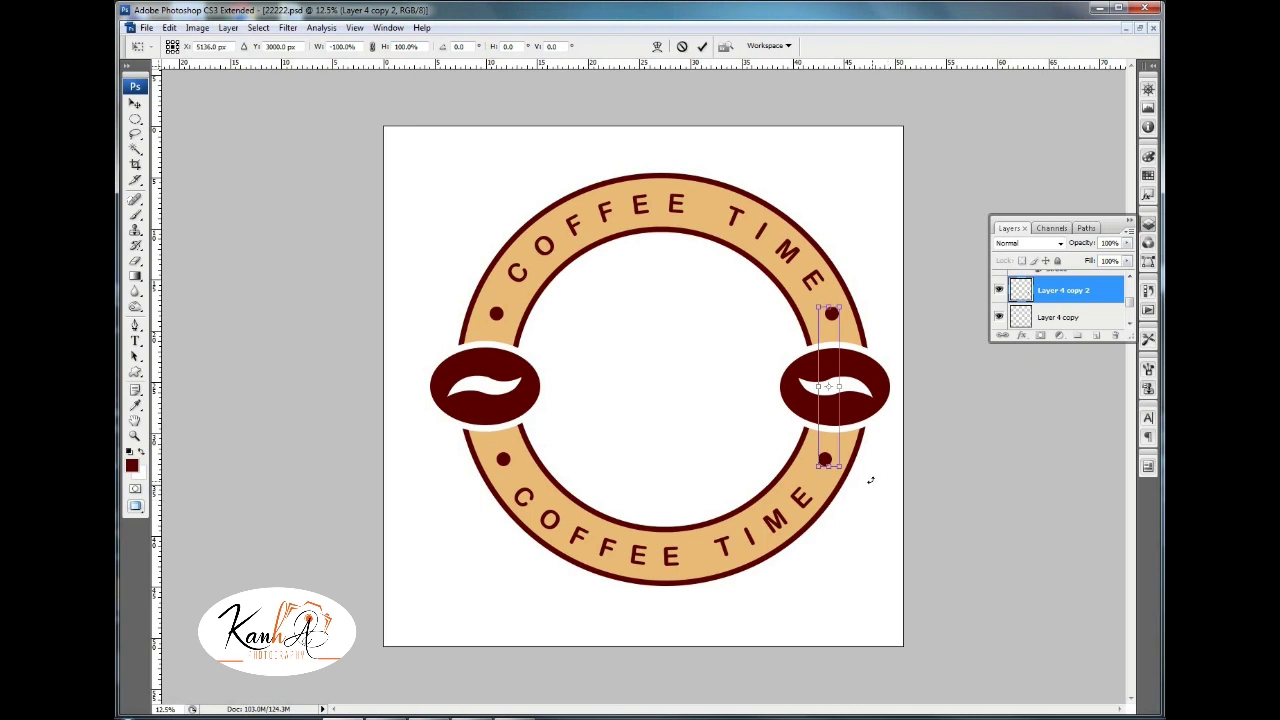
key(Return)
key(m)
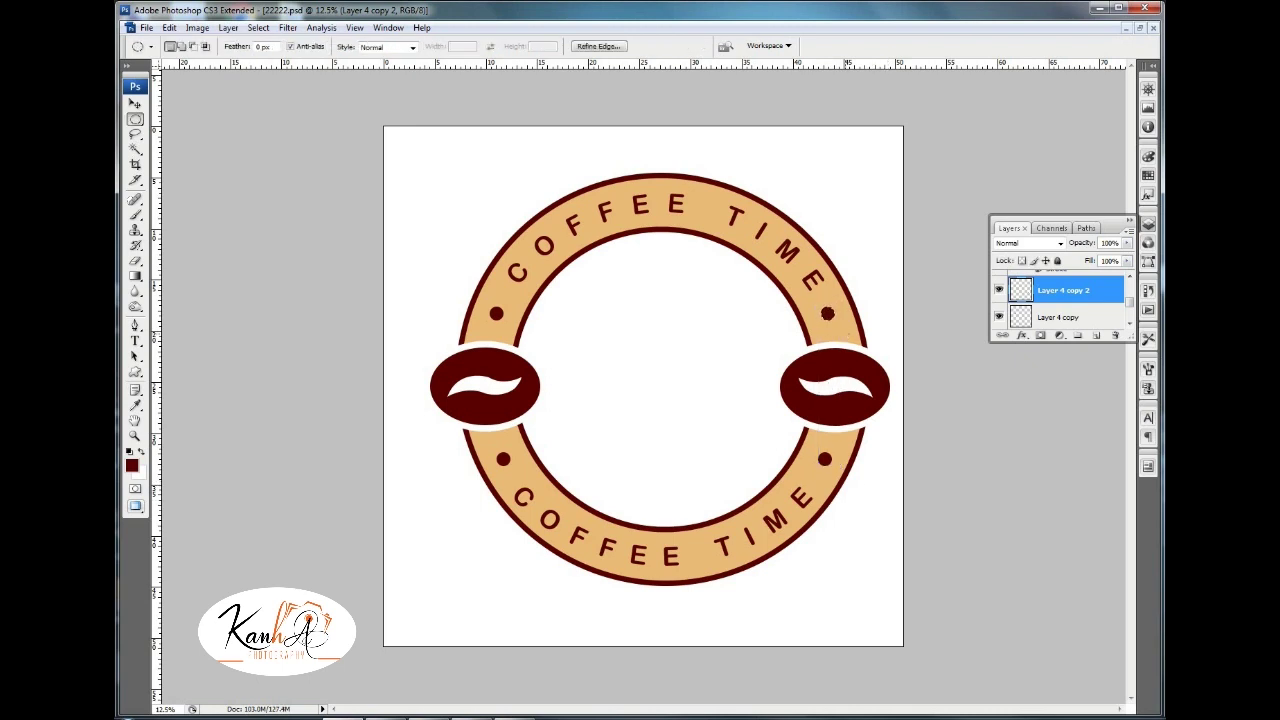
key(ctrl+minus)
key(ctrl+minus)
key(ctrl+plus)
drag(1064, 342, 1074, 660)
Merge the badge layers down to the ring into one layer and centre it on the canvas.
click(1060, 500)
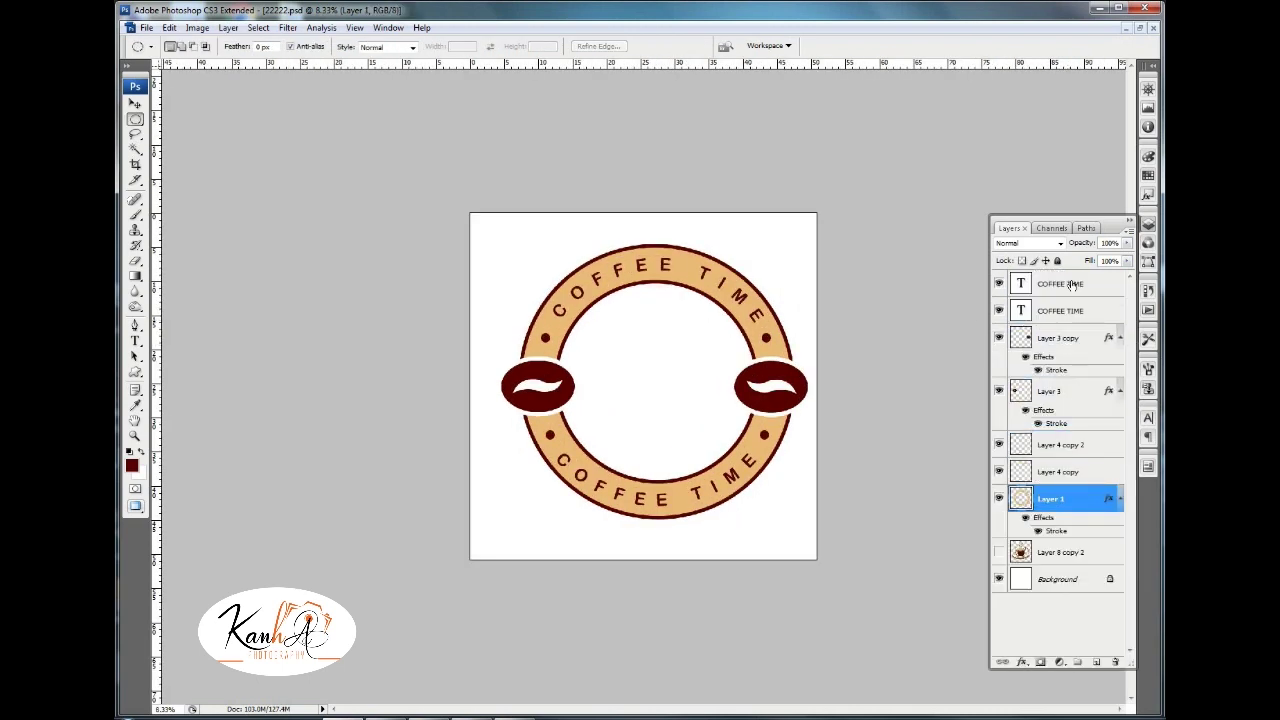
shift+click(1070, 286)
key(ctrl+e)
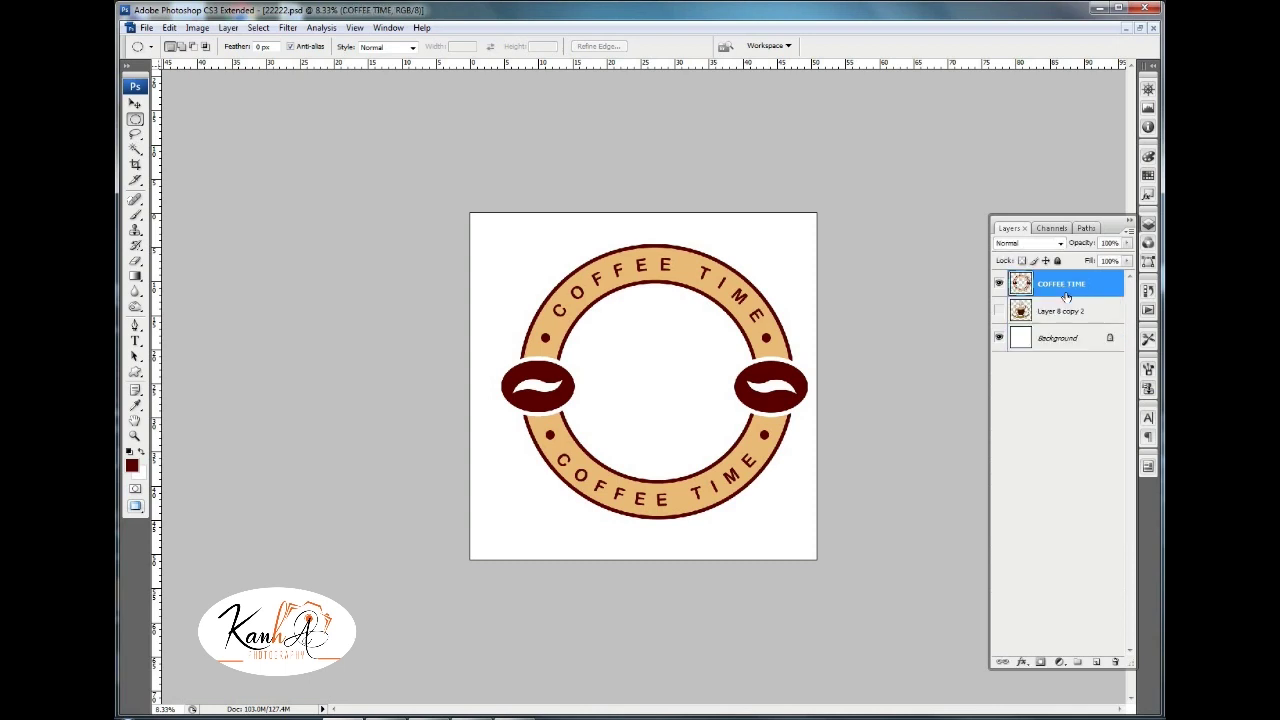
key(ctrl+a)
key(v)
drag(529, 417, 518, 422)
Show the coffee cup layer and scale it to about 106% inside the ring.
click(1040, 338)
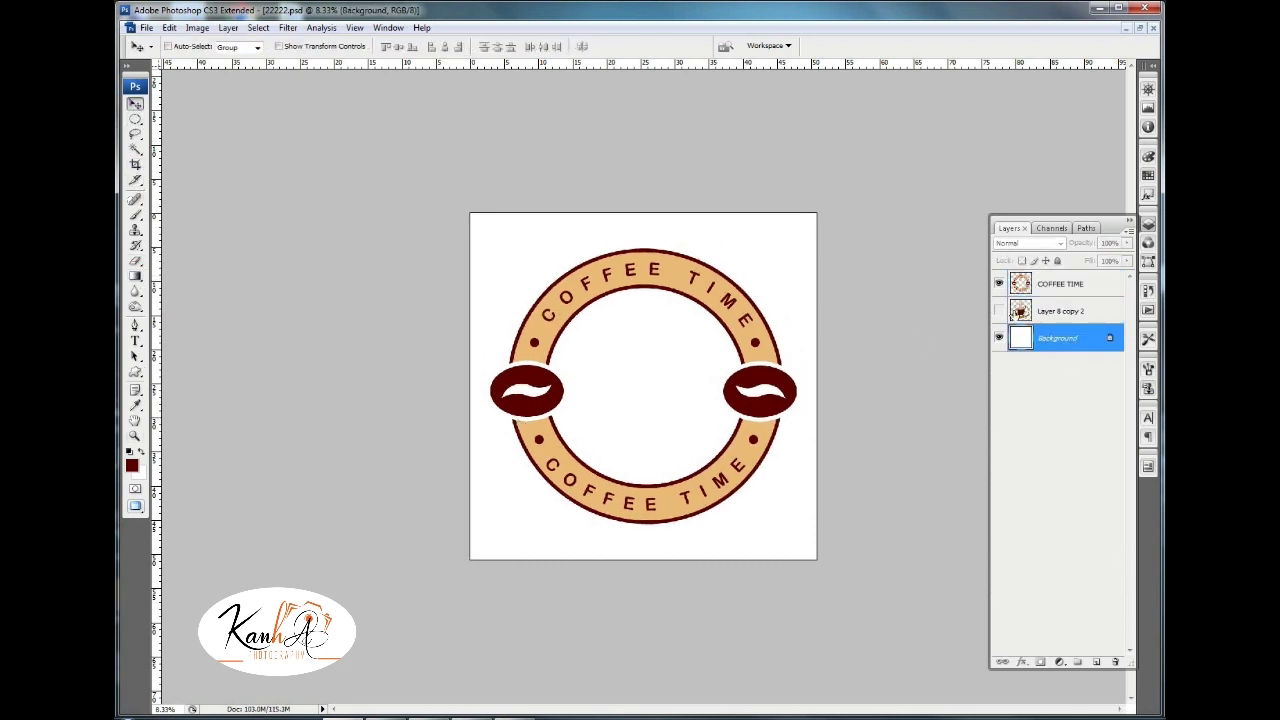
click(998, 311)
click(1060, 311)
key(ctrl+t)
drag(786, 224, 709, 310)
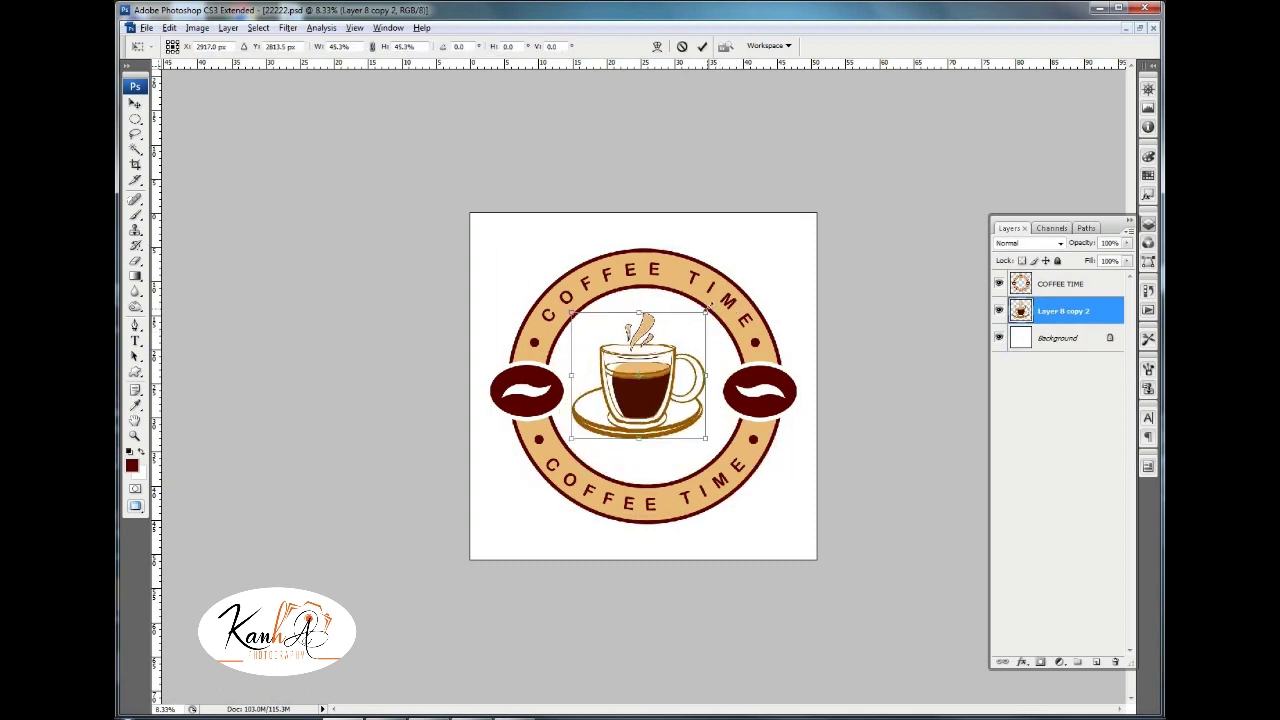
key(Return)
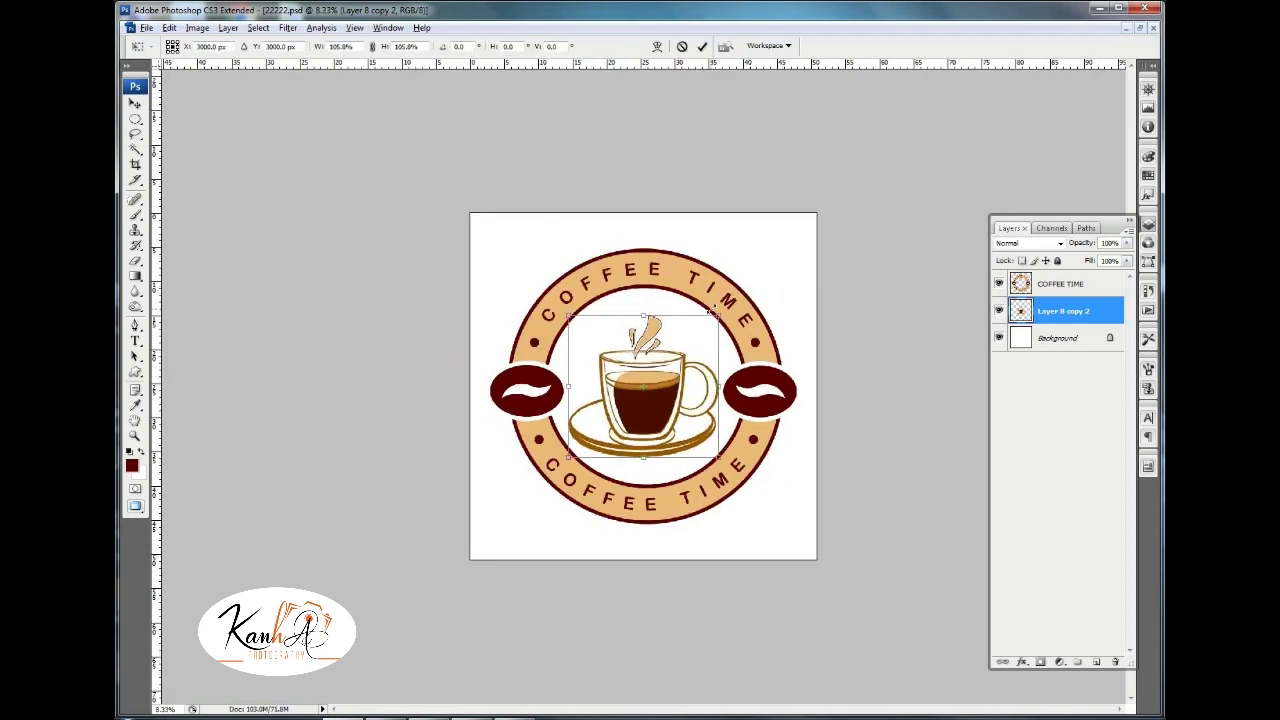
ctrl+alt+click(720, 421)
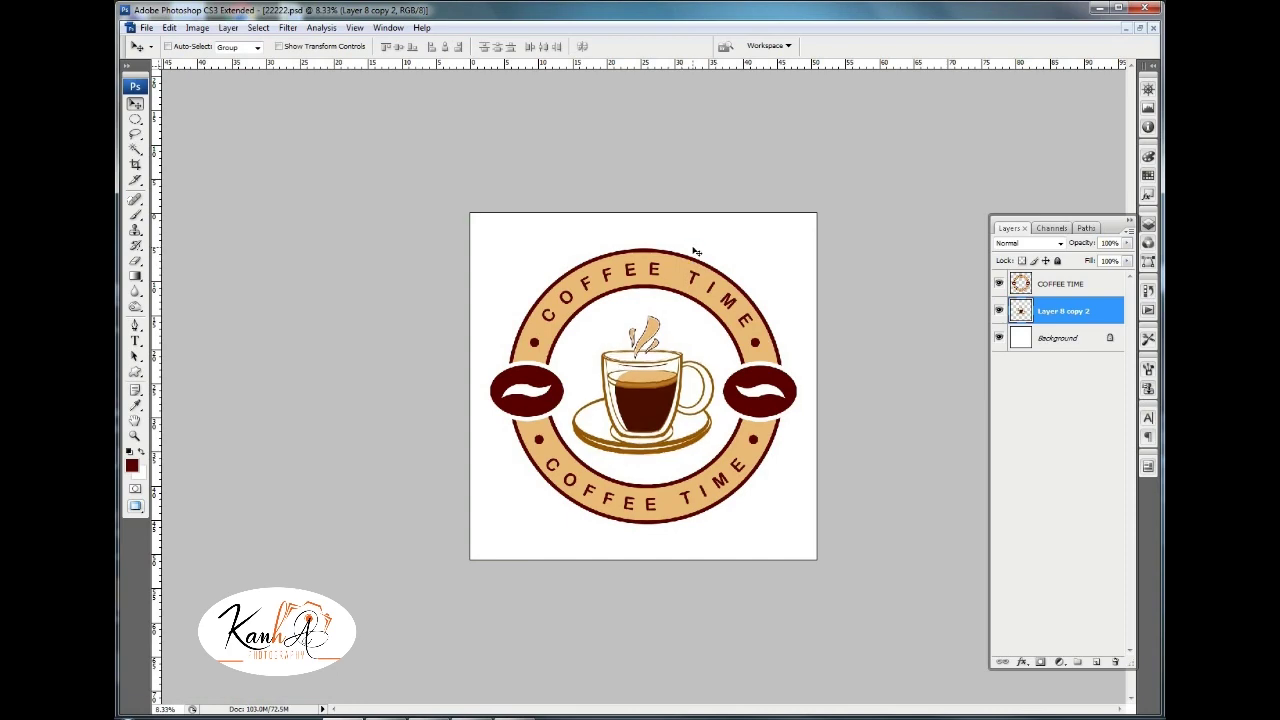
scroll(695, 251, up, 2)
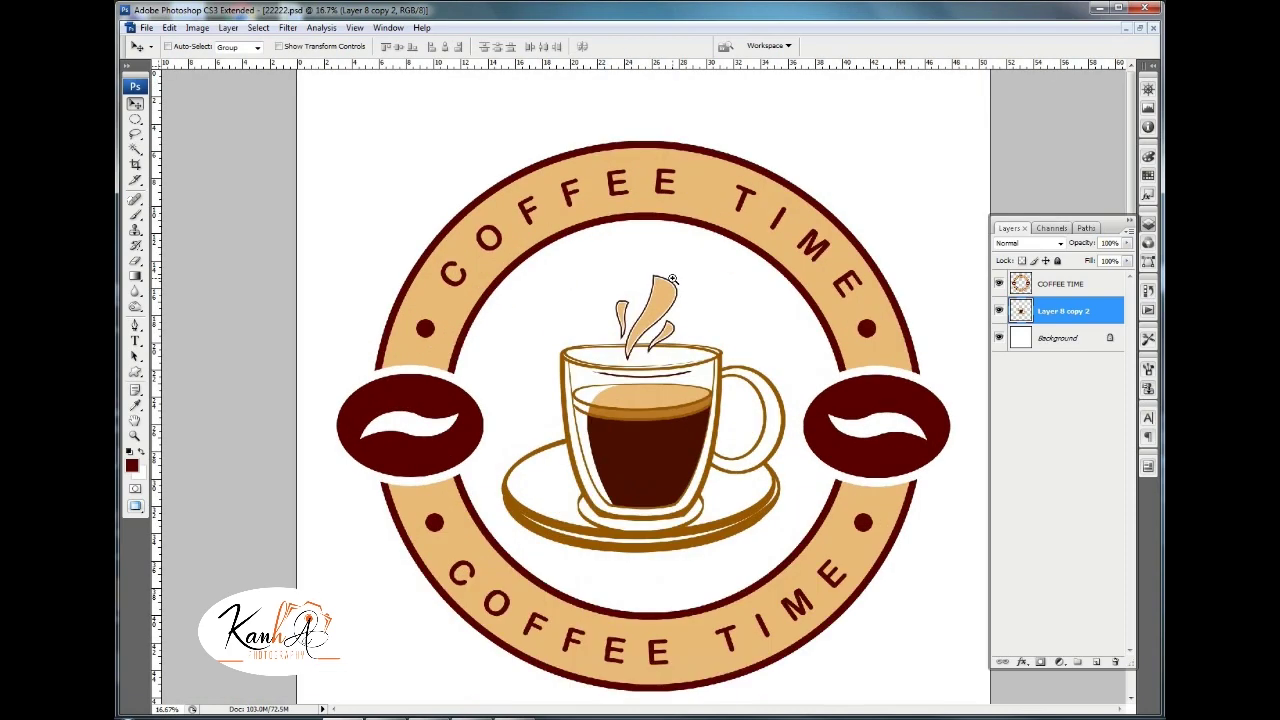
scroll(680, 270, down, 1)
scroll(673, 280, down, 1)
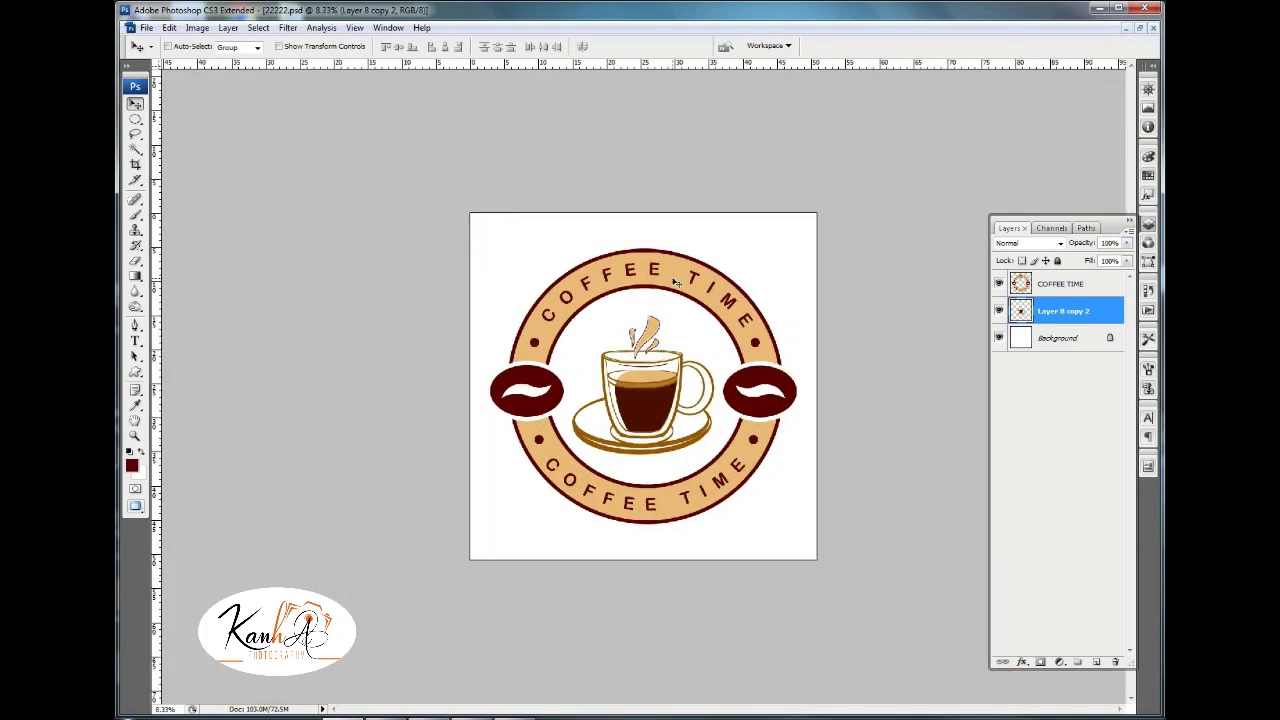